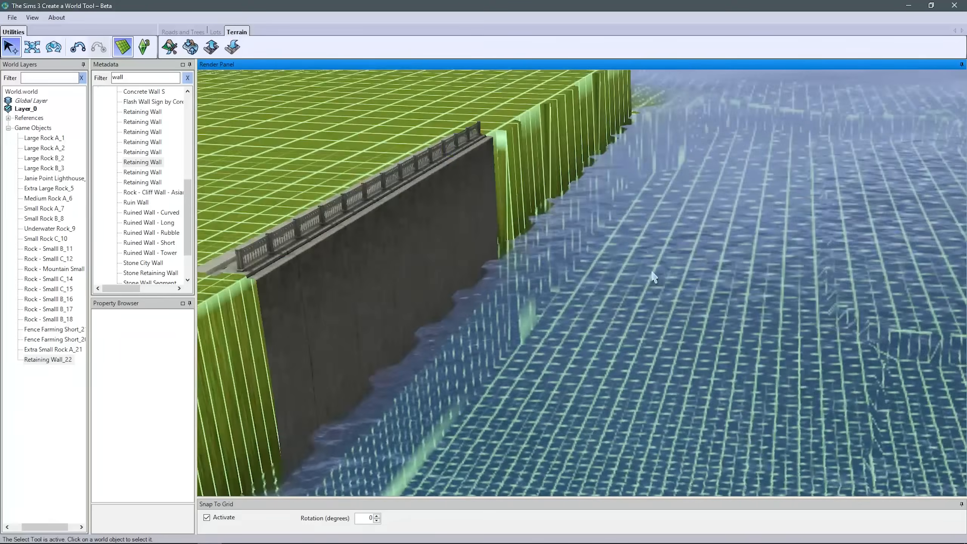
# - Clear the object catalogue's wall filter and save the world
pyautogui.scroll(-5, 571, 304)
pyautogui.click(187, 78)
pyautogui.click(156, 80)
pyautogui.write('b')
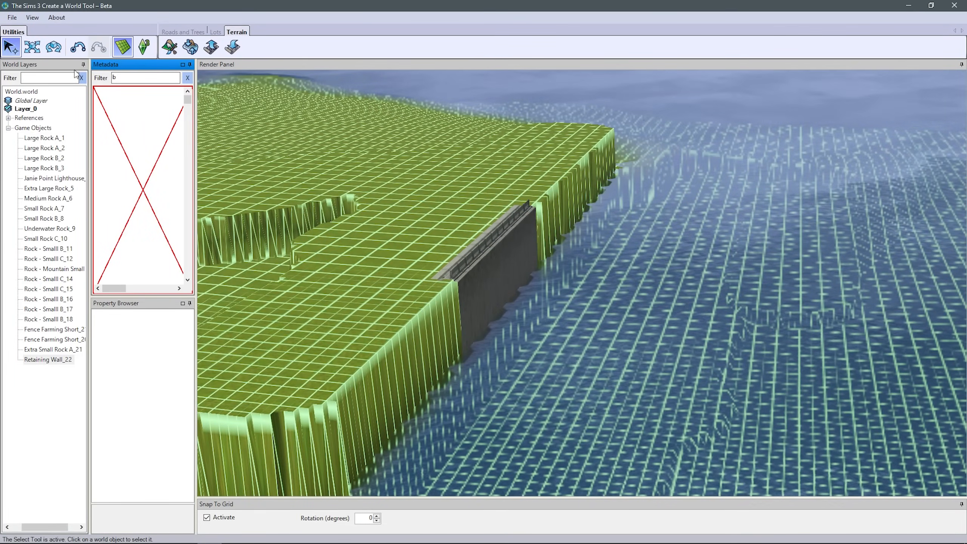
pyautogui.hotkey('ctrl', 's')
pyautogui.press('Return')
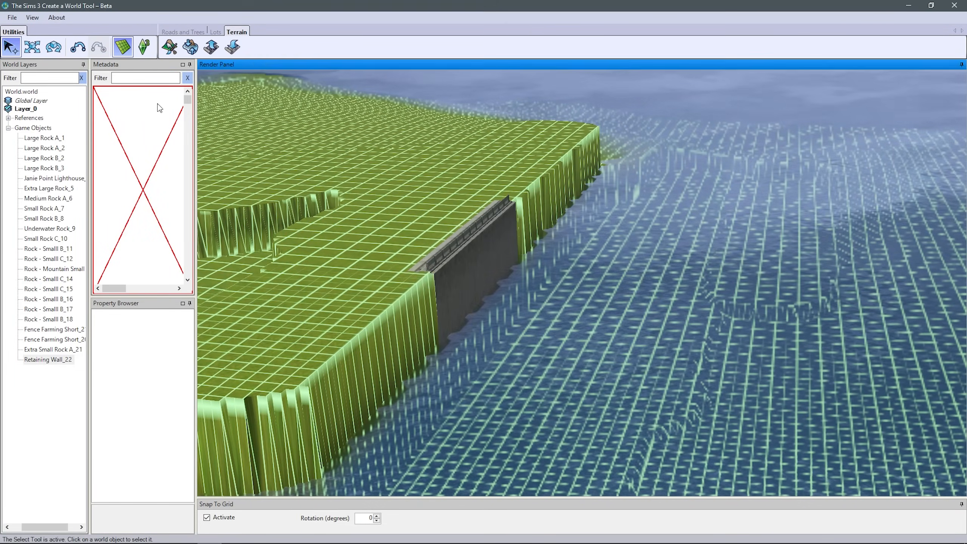
pyautogui.click(169, 46)
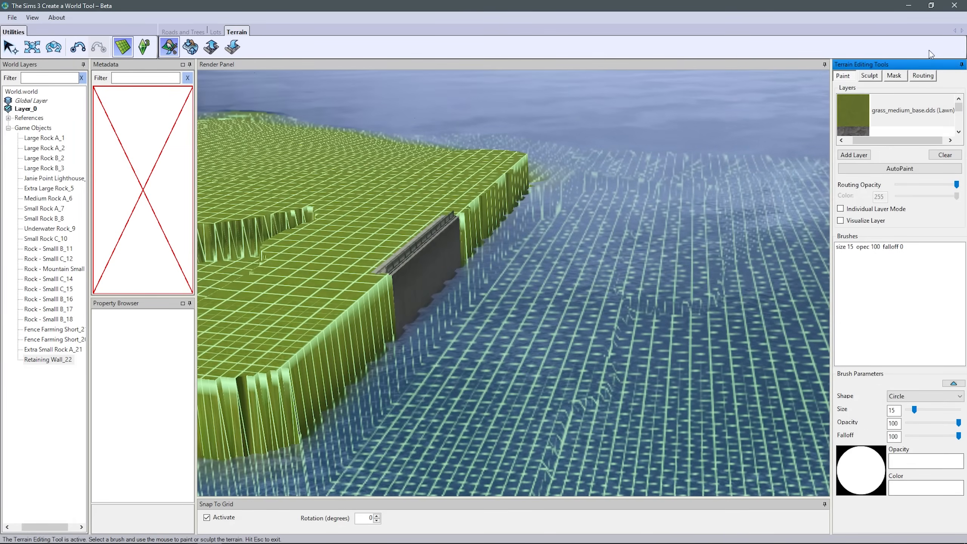
pyautogui.click(183, 64)
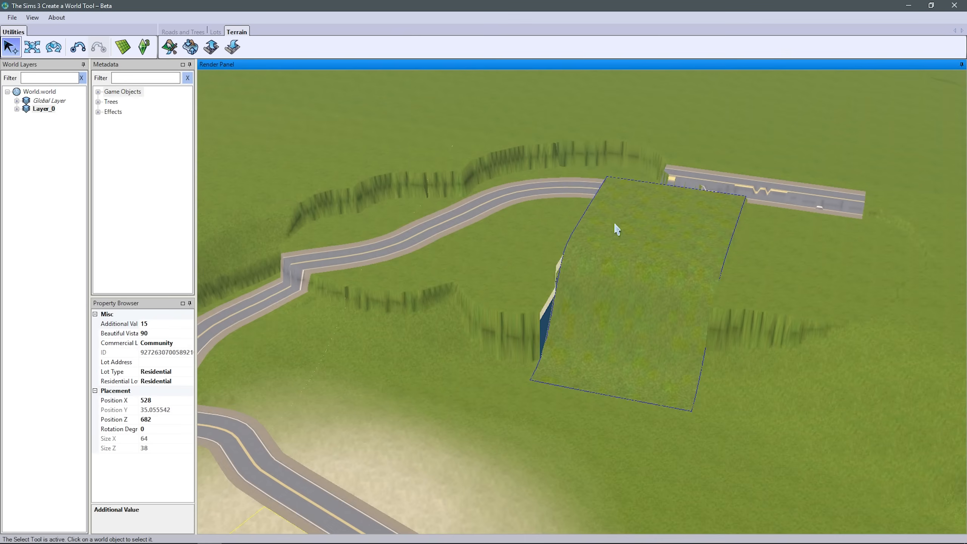
# - Delete the selected residential lot beside the hillside road
pyautogui.press('Delete')
pyautogui.click(443, 305)
pyautogui.click(185, 31)
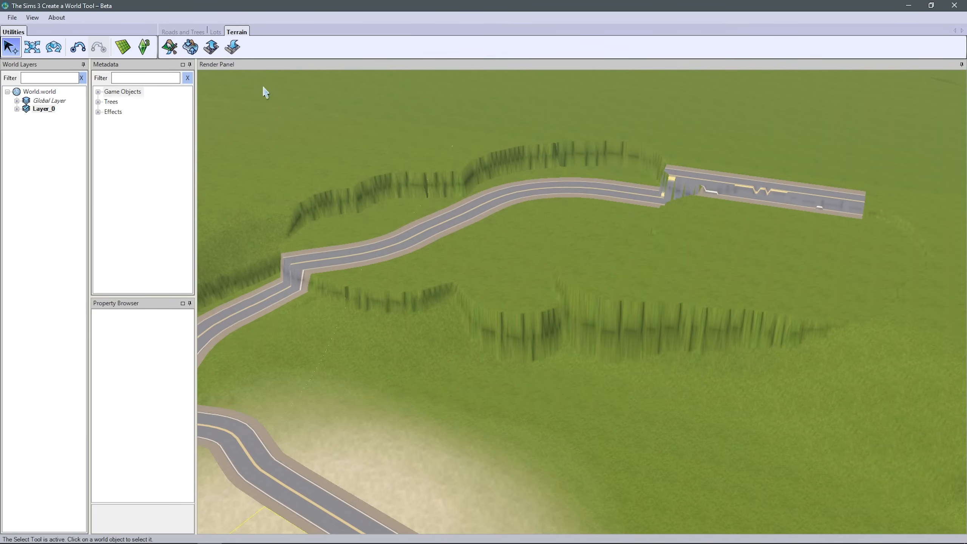
# - Level the terrain ledges along the hillside road using the Flatten Terrain modifier with brush size 9
pyautogui.click(170, 47)
pyautogui.click(871, 76)
pyautogui.moveTo(763, 332)
pyautogui.mouseDown()
pyautogui.moveTo(380, 223)
pyautogui.moveTo(695, 94)
pyautogui.moveTo(727, 404)
pyautogui.moveTo(498, 336)
pyautogui.mouseUp()
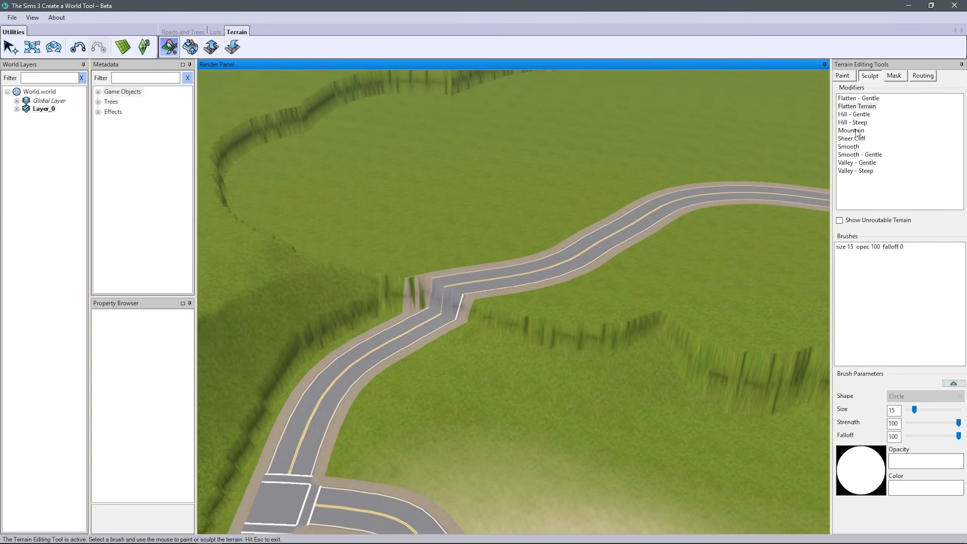
pyautogui.moveTo(561, 260); pyautogui.dragTo(553, 357)
pyautogui.click(857, 106)
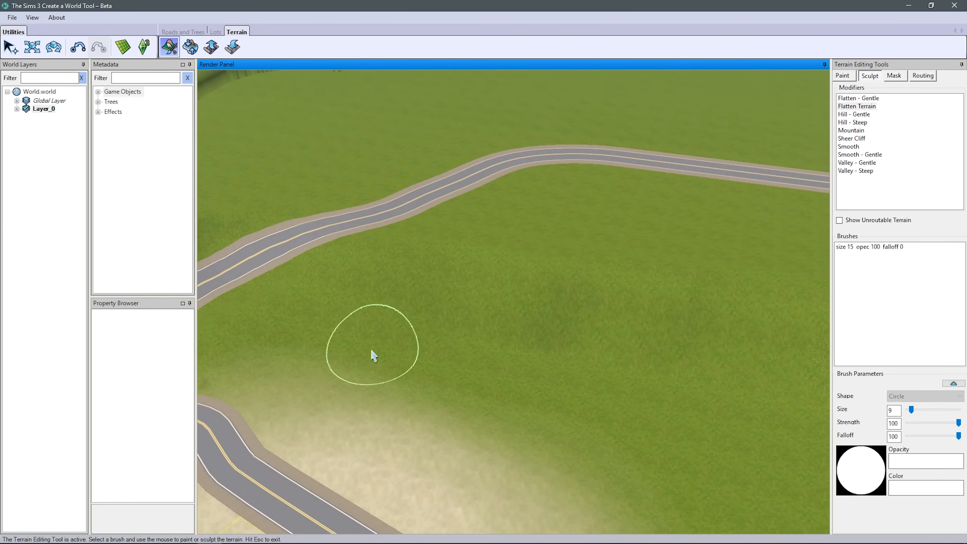
pyautogui.moveTo(526, 297); pyautogui.dragTo(720, 480)
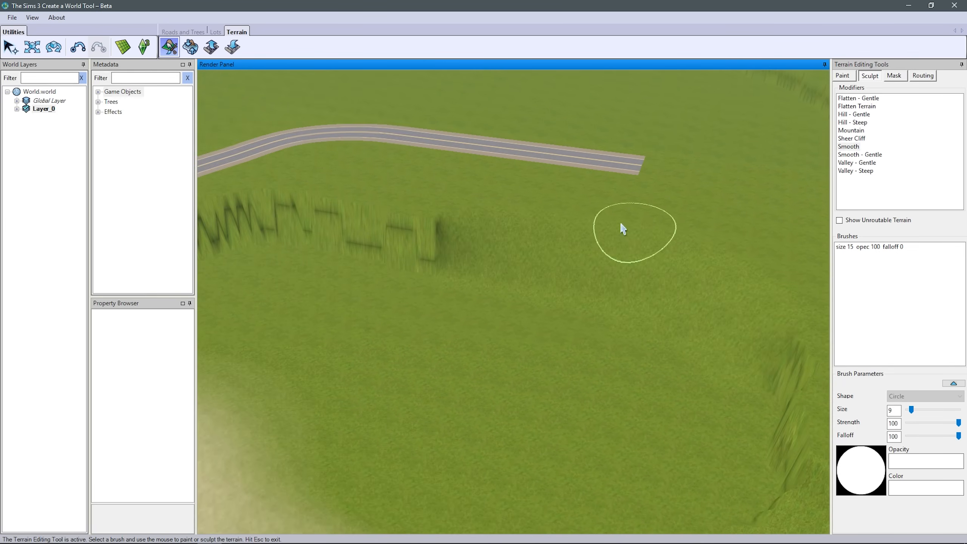
# - Soften the jagged cliff edges below the road's open end with the Smooth modifier at brush size 9
pyautogui.moveTo(621, 223); pyautogui.dragTo(428, 450, button='middle')
pyautogui.moveTo(438, 171); pyautogui.dragTo(364, 179)
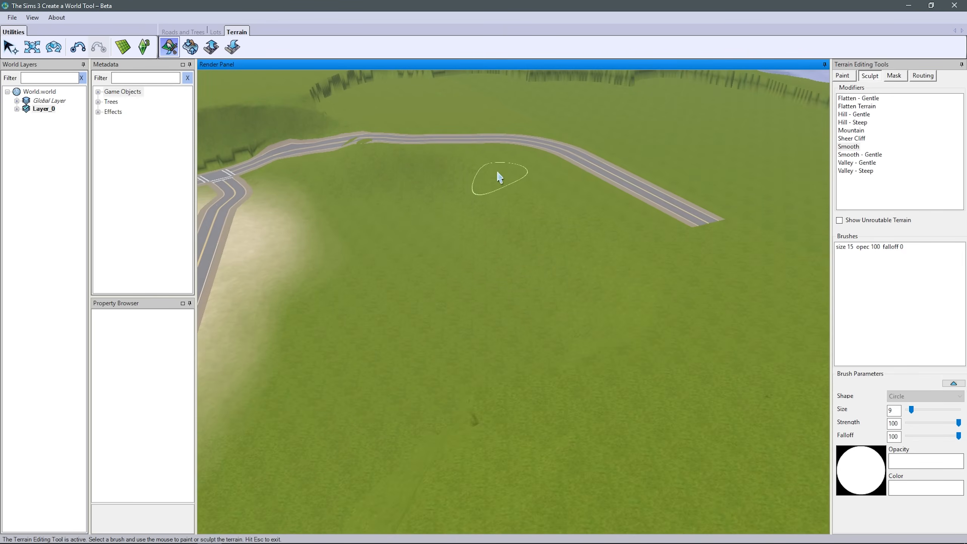
pyautogui.moveTo(577, 373); pyautogui.dragTo(560, 263, button='middle')
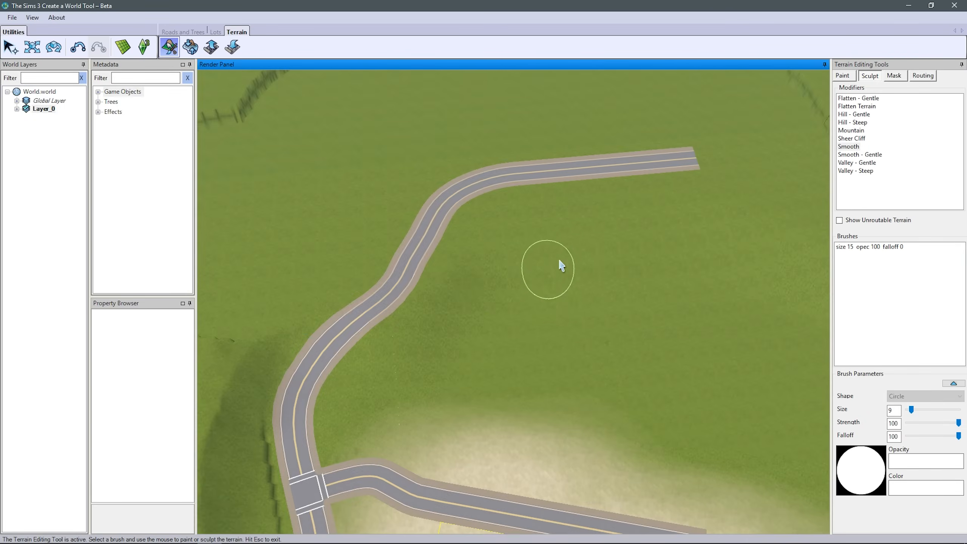
# - Smoothen the buried road segments climbing from the intersection, grading them one segment at a time
pyautogui.scroll(5, 559, 264)
pyautogui.click(192, 31)
pyautogui.click(235, 47)
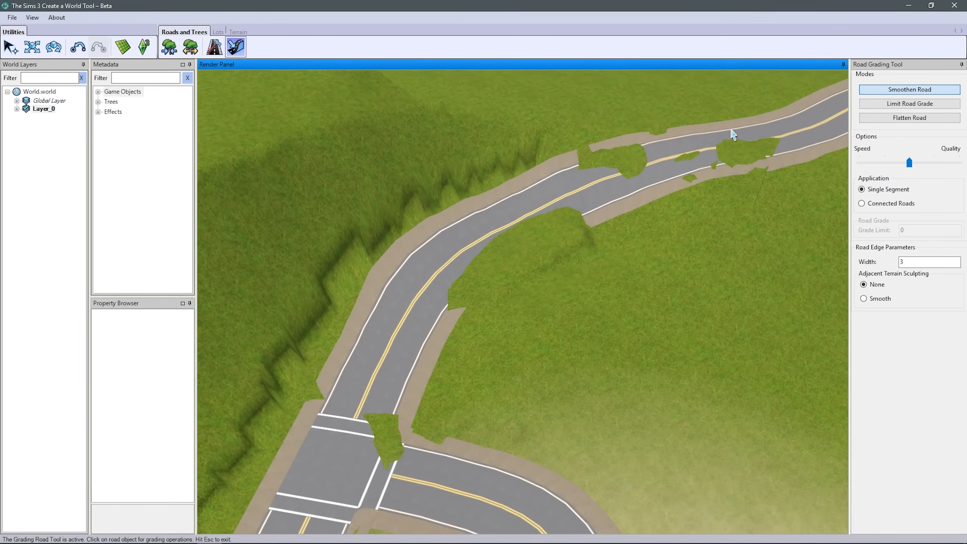
pyautogui.click(731, 131)
pyautogui.moveTo(731, 131); pyautogui.dragTo(756, 147, button='middle')
pyautogui.click(717, 184)
pyautogui.moveTo(718, 184); pyautogui.dragTo(613, 422, button='middle')
pyautogui.scroll(3, 612, 422)
# - Repair the terrain break across the climbing road with the Flatten - Gentle and Smooth sculpting modifiers
pyautogui.click(241, 32)
pyautogui.click(168, 46)
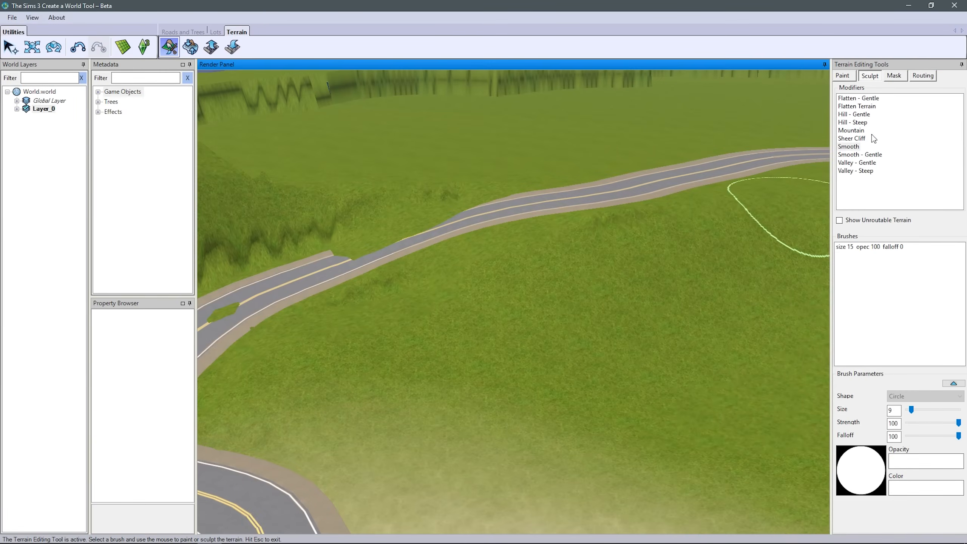
pyautogui.click(859, 98)
pyautogui.moveTo(404, 243)
pyautogui.mouseDown()
pyautogui.moveTo(532, 219)
pyautogui.moveTo(342, 263)
pyautogui.mouseUp()
pyautogui.click(849, 147)
pyautogui.moveTo(495, 259)
pyautogui.mouseDown(button='middle')
pyautogui.moveTo(564, 262)
pyautogui.moveTo(495, 244)
pyautogui.mouseUp(button='middle')
# - Grade the climbing road segment with the single-segment Smoothen Road mode
pyautogui.click(184, 32)
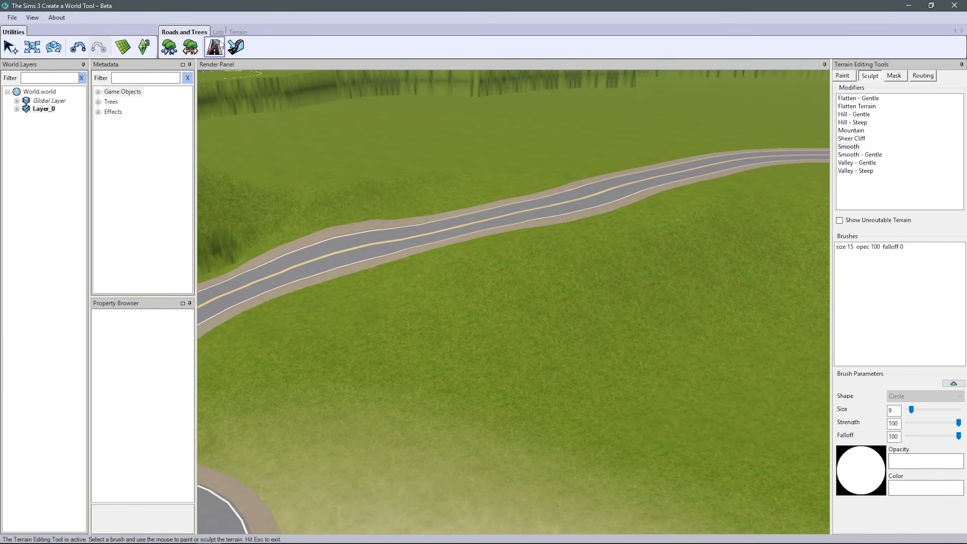
pyautogui.click(237, 46)
pyautogui.moveTo(591, 338); pyautogui.dragTo(568, 340, button='middle')
pyautogui.click(495, 233)
pyautogui.scroll(-5, 577, 155)
pyautogui.scroll(5, 577, 154)
pyautogui.moveTo(662, 342); pyautogui.dragTo(632, 305, button='middle')
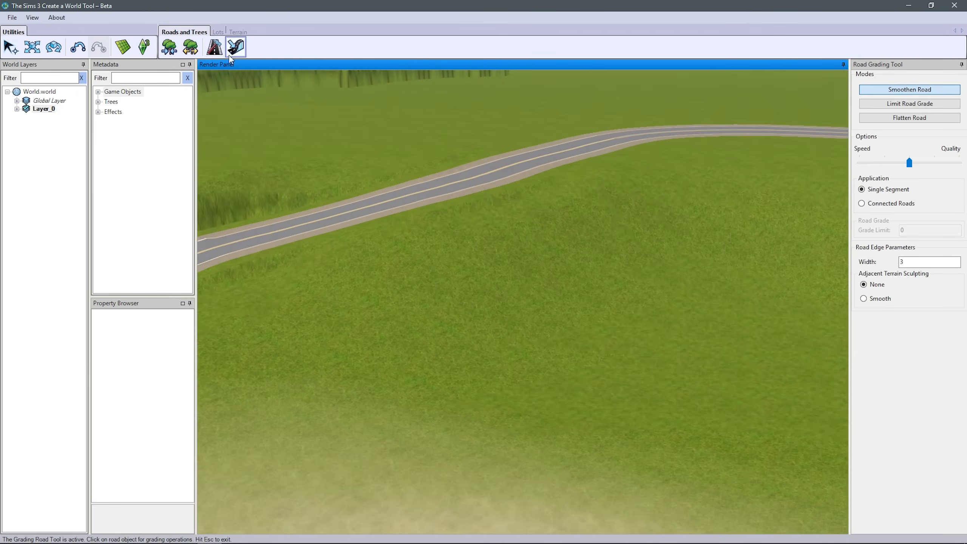
# - Flatten and smooth the terrain under the plateau road where grading left a break
pyautogui.click(238, 32)
pyautogui.click(169, 47)
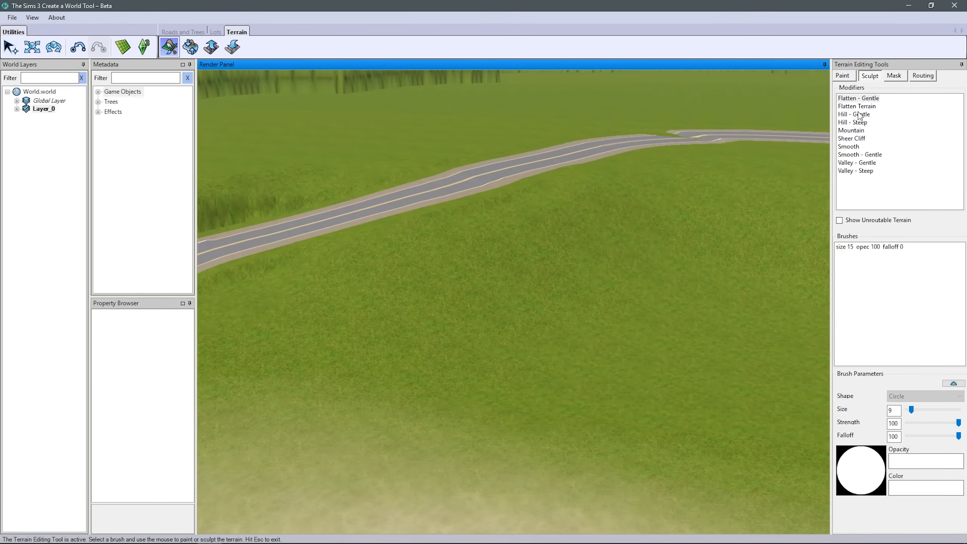
pyautogui.click(857, 106)
pyautogui.scroll(-5, 546, 160)
pyautogui.scroll(3, 546, 160)
pyautogui.moveTo(775, 171); pyautogui.dragTo(407, 261, button='middle')
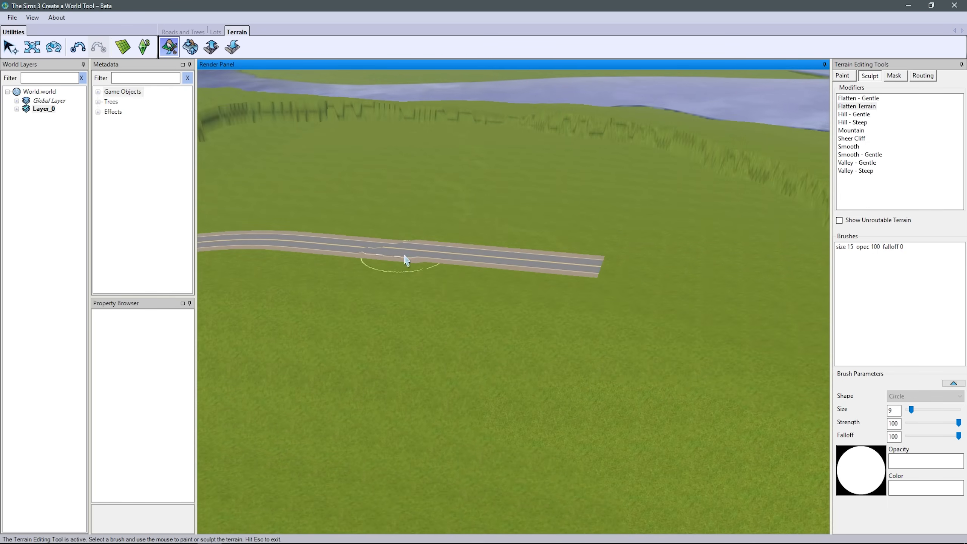
pyautogui.moveTo(554, 161); pyautogui.dragTo(381, 301, button='right')
pyautogui.moveTo(381, 301); pyautogui.dragTo(451, 303)
pyautogui.moveTo(451, 302); pyautogui.dragTo(833, 156, button='right')
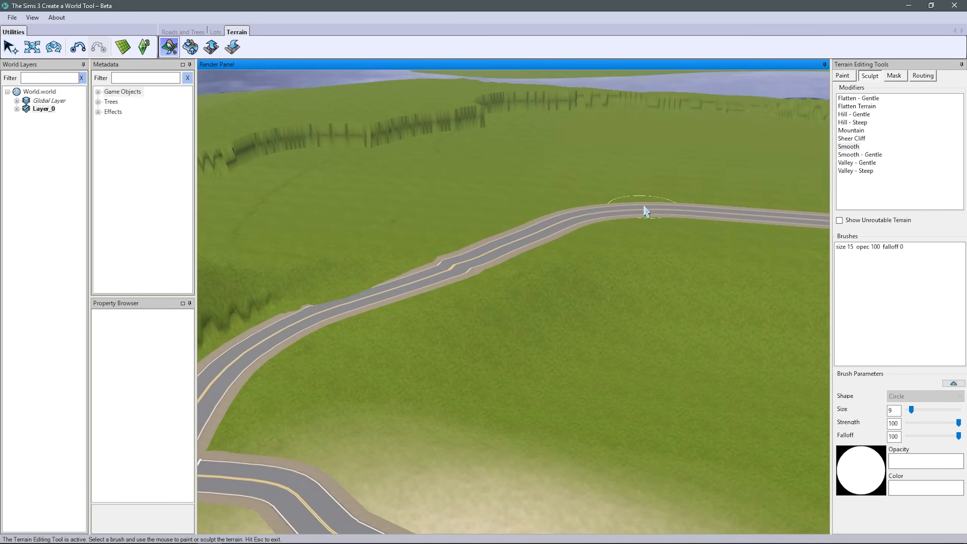
pyautogui.moveTo(643, 207); pyautogui.dragTo(733, 179, button='right')
# - Smoothen the uneven road stretch between the intersection and the plateau once more
pyautogui.click(184, 32)
pyautogui.click(242, 46)
pyautogui.click(406, 282)
# - Lay new road segments on the slope between the plateau road and the lower road
pyautogui.click(32, 47)
pyautogui.click(636, 225)
pyautogui.moveTo(636, 225); pyautogui.dragTo(531, 91, button='right')
pyautogui.click(215, 47)
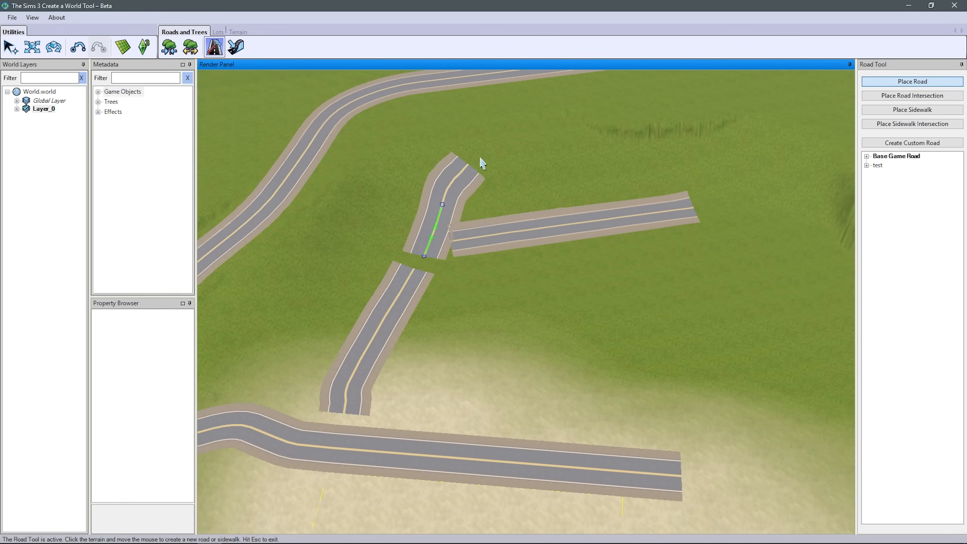
pyautogui.press('Escape')
pyautogui.scroll(3, 431, 331)
# - Join the short slope segment to the road below by moving its end, and undo the move of its upper end
pyautogui.click(32, 47)
pyautogui.moveTo(457, 195); pyautogui.dragTo(443, 218)
pyautogui.moveTo(494, 108); pyautogui.dragTo(510, 170)
pyautogui.hotkey('ctrl', 'z')
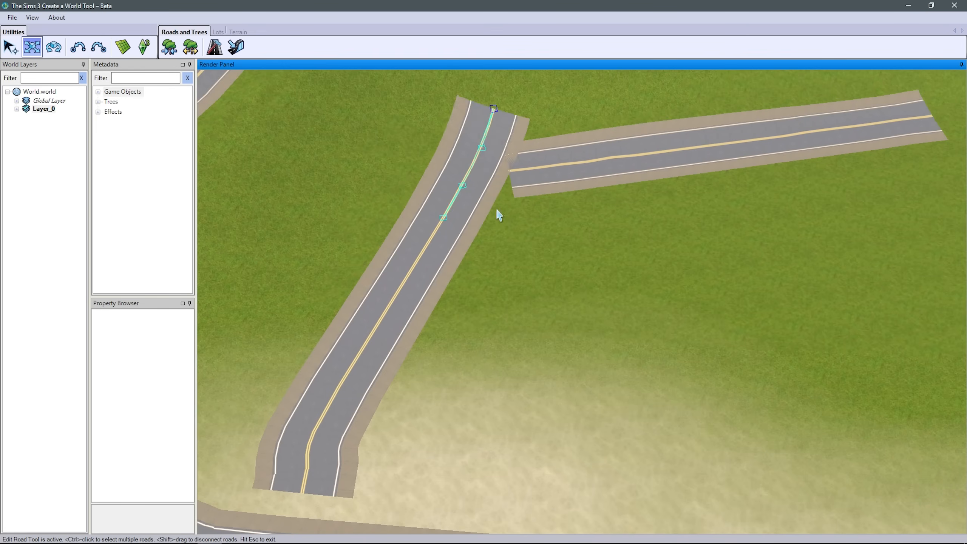
pyautogui.hotkey('ctrl', 'z')
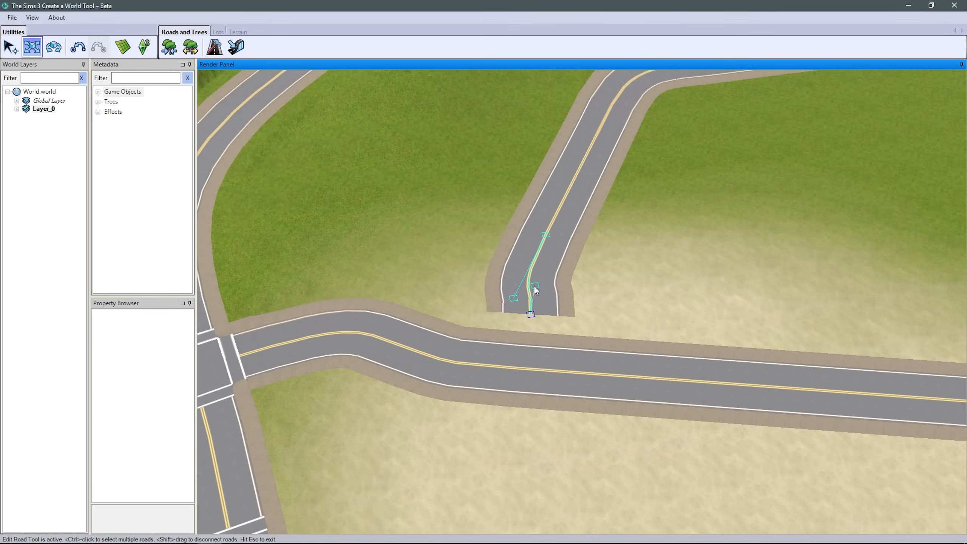
pyautogui.scroll(-10, 530, 323)
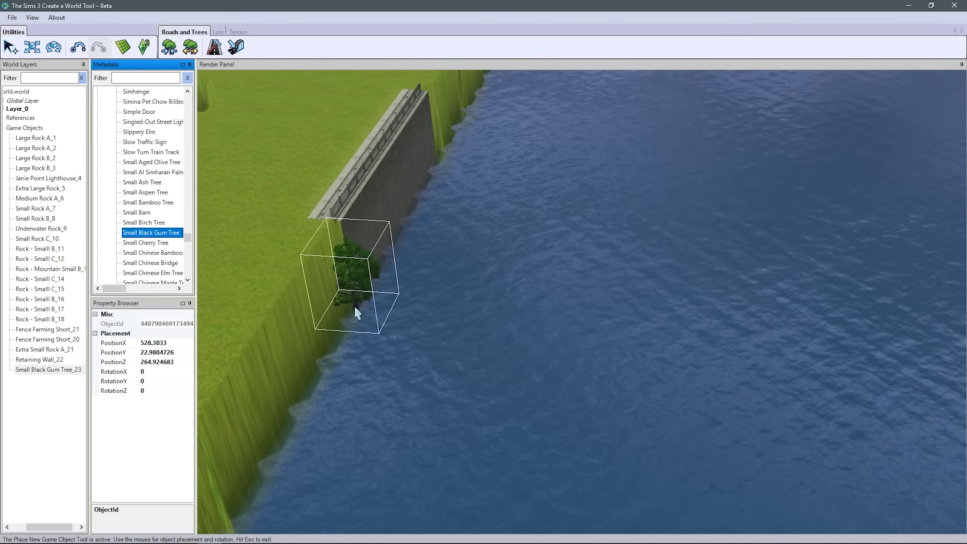
# - Browse the object catalogue and preview Stacked Firewood, the Stadium & Annex Sign and the Zeus double billboard, cancelling placement
pyautogui.scroll(-8, 167, 230)
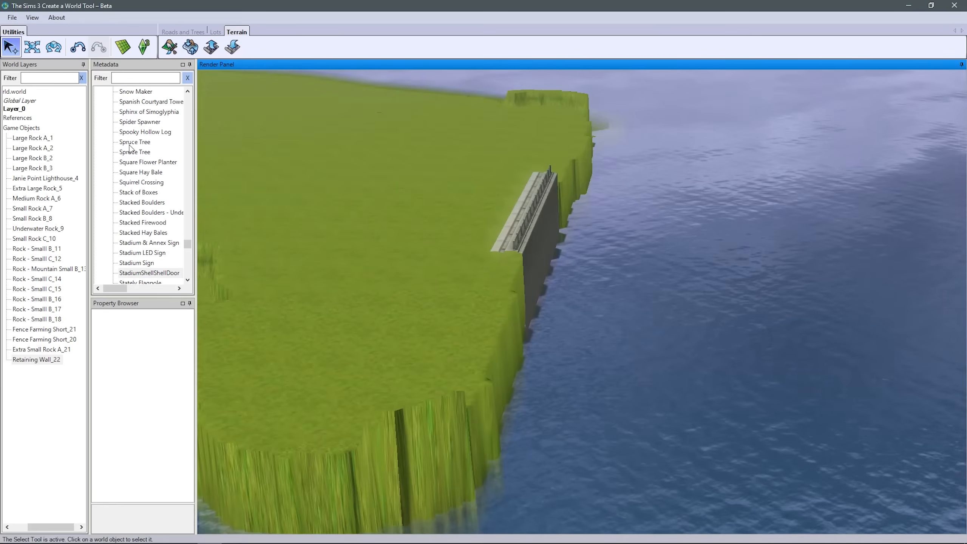
pyautogui.click(131, 212)
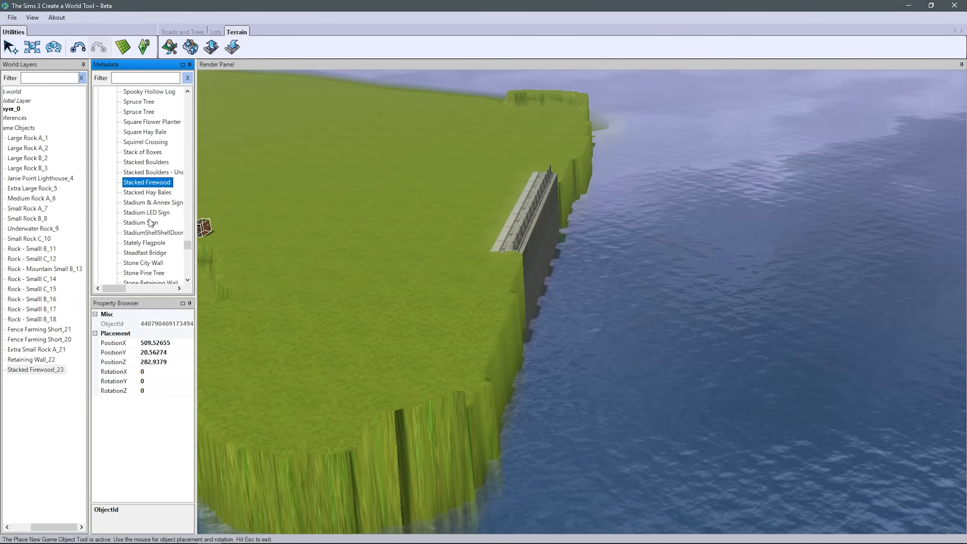
pyautogui.click(149, 202)
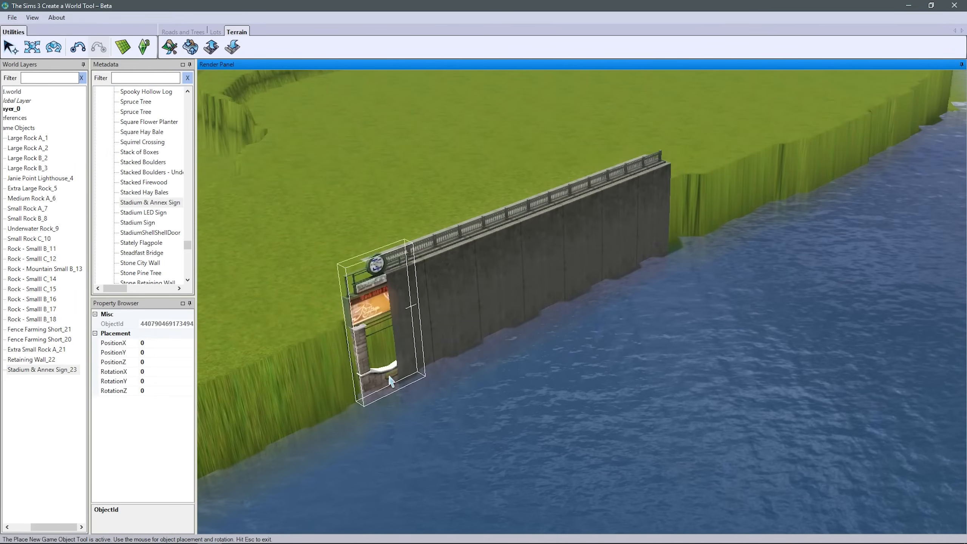
pyautogui.scroll(-10, 127, 243)
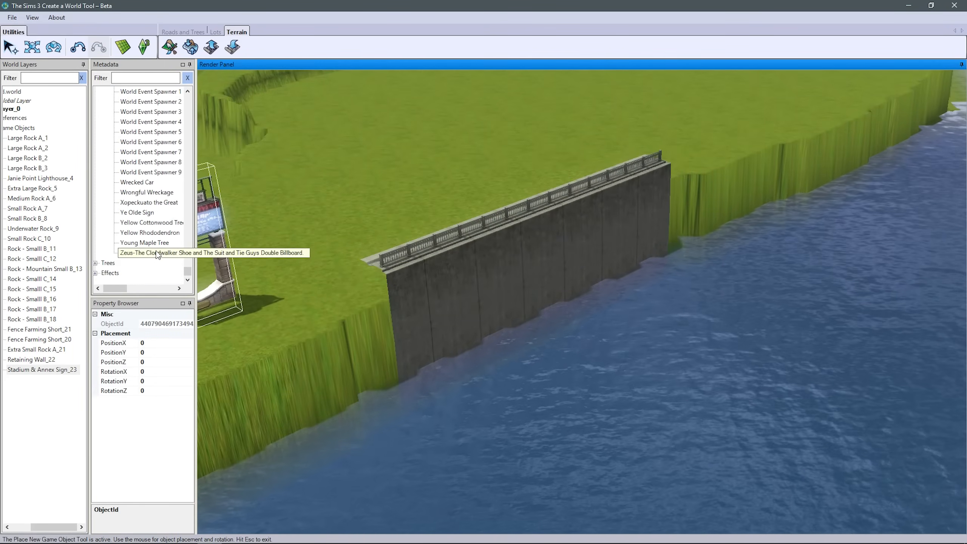
pyautogui.click(158, 253)
pyautogui.press('Escape')
pyautogui.scroll(-5, 608, 270)
# - Filter the catalogue for "wall" and try the Retaining Wall variants until the one matching the existing shoreline wall is chosen
pyautogui.moveTo(607, 270); pyautogui.dragTo(537, 324, button='middle')
pyautogui.click(536, 322)
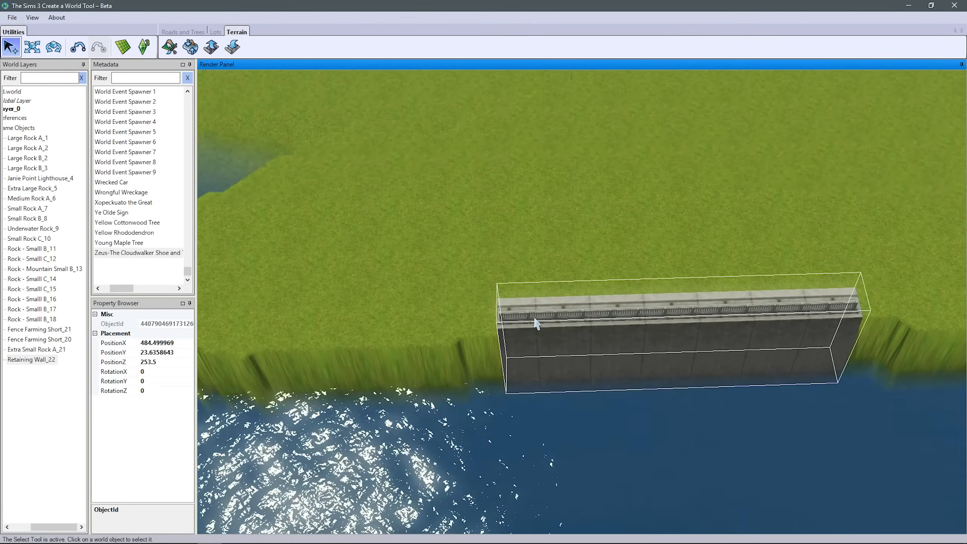
pyautogui.scroll(-5, 494, 316)
pyautogui.click(143, 203)
pyautogui.click(142, 193)
pyautogui.click(142, 182)
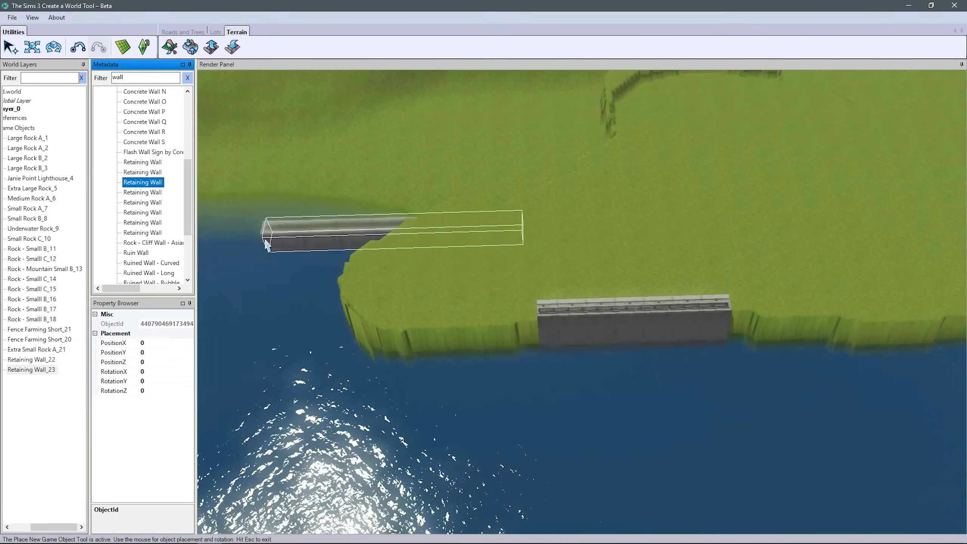
pyautogui.click(142, 223)
pyautogui.click(143, 214)
# - Place a matching retaining wall at each end of the existing shoreline wall
pyautogui.scroll(5, 454, 319)
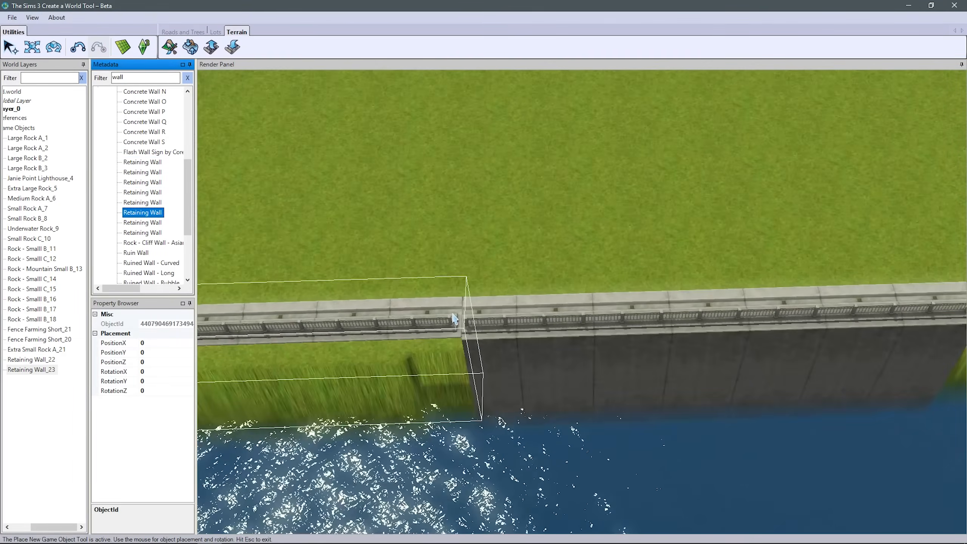
pyautogui.scroll(-3, 455, 319)
pyautogui.click(639, 347)
pyautogui.moveTo(639, 347); pyautogui.dragTo(800, 460, button='right')
pyautogui.moveTo(798, 397); pyautogui.dragTo(749, 377)
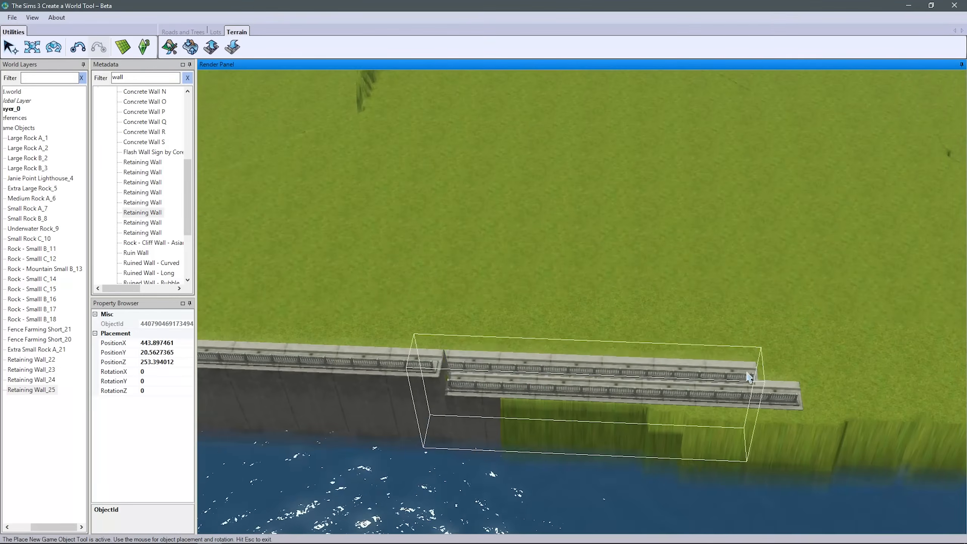
# - Raise the new retaining wall near PositionX 444 and slide it into line with the original wall's end
pyautogui.click(32, 47)
pyautogui.click(795, 383)
pyautogui.scroll(3, 814, 308)
pyautogui.moveTo(814, 308); pyautogui.dragTo(811, 229)
pyautogui.moveTo(811, 229); pyautogui.dragTo(719, 214, button='middle')
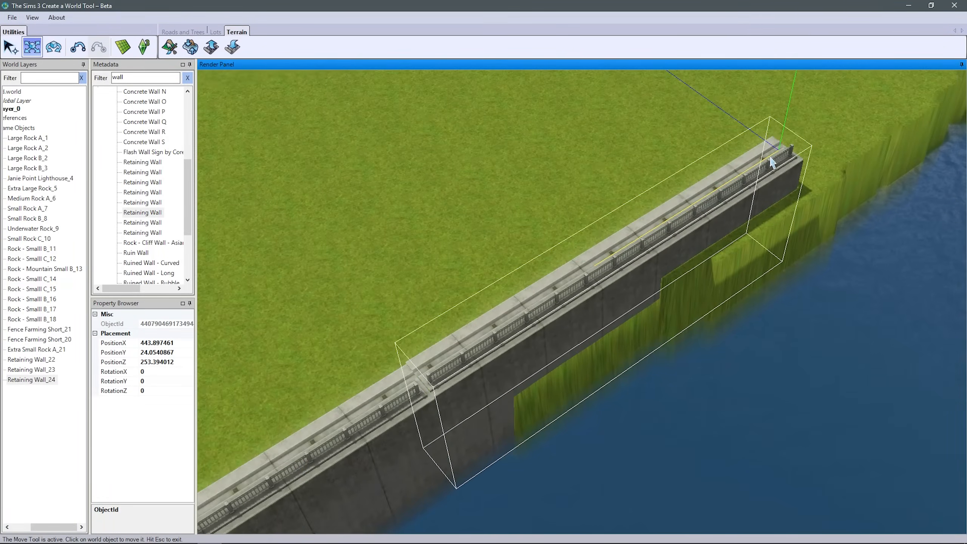
pyautogui.moveTo(771, 155); pyautogui.dragTo(753, 134)
pyautogui.moveTo(752, 135); pyautogui.dragTo(443, 343, button='middle')
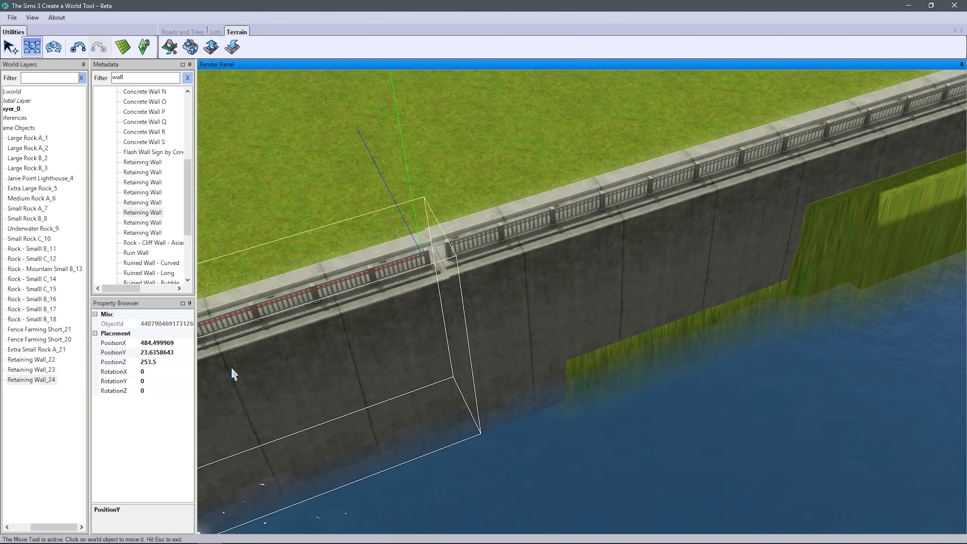
# - Set the PositionY of both new retaining walls to the original wall's 23.6358643
pyautogui.doubleClick(171, 352)
pyautogui.write('23.6358643')
pyautogui.press('Return')
pyautogui.scroll(-3, 421, 353)
pyautogui.click(419, 351)
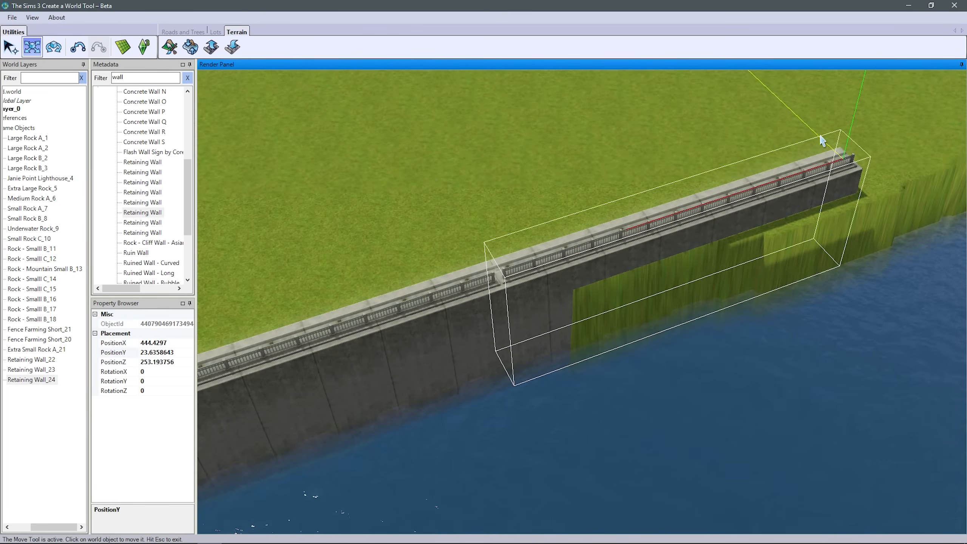
pyautogui.click(176, 353)
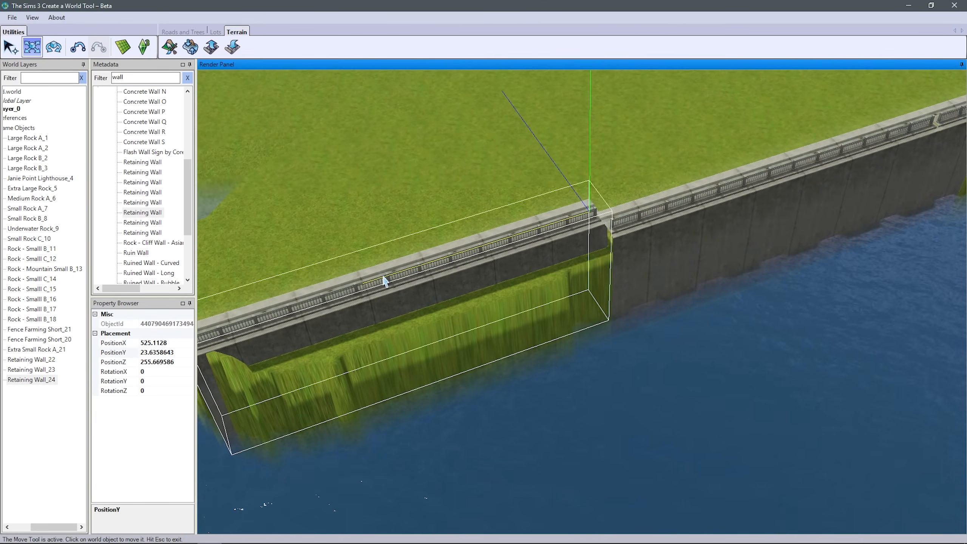
# - Slide the new retaining wall near PositionX 525 flush with the original wall's end, at about PositionX 524.68
pyautogui.moveTo(384, 281); pyautogui.dragTo(393, 278)
pyautogui.moveTo(549, 160); pyautogui.dragTo(556, 181)
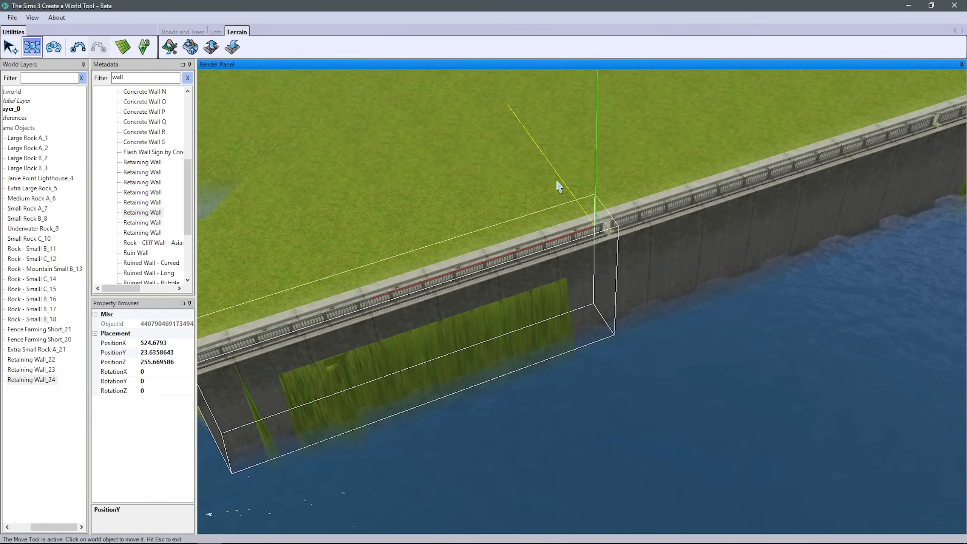
pyautogui.moveTo(556, 181); pyautogui.dragTo(564, 343, button='middle')
pyautogui.moveTo(525, 164); pyautogui.dragTo(527, 193)
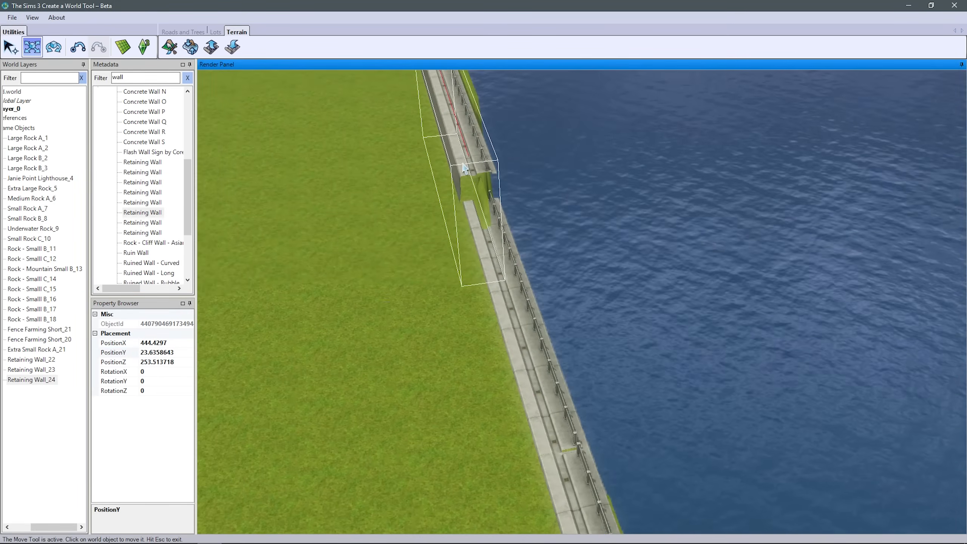
# - Set the PositionY of the retaining wall near PositionX 444 to 20.4870186
pyautogui.doubleClick(168, 353)
pyautogui.write('20.4870186')
pyautogui.press('Return')
pyautogui.moveTo(274, 369); pyautogui.dragTo(734, 379, button='middle')
pyautogui.scroll(-3, 708, 402)
pyautogui.scroll(3, 707, 402)
# - Flatten the ground behind the retaining walls and at the row's end with the Flatten Terrain sculpt brush at size 9
pyautogui.click(168, 46)
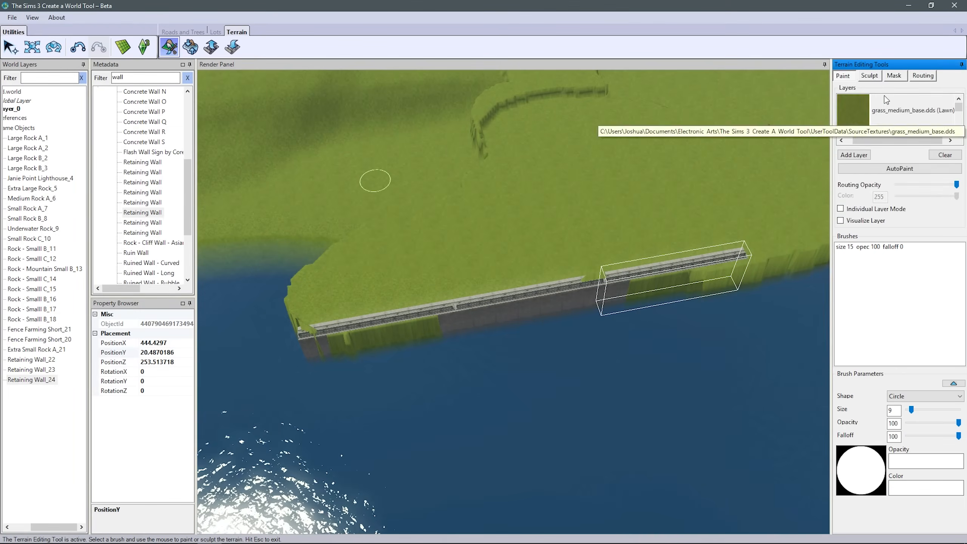
pyautogui.moveTo(743, 381); pyautogui.dragTo(526, 417, button='middle')
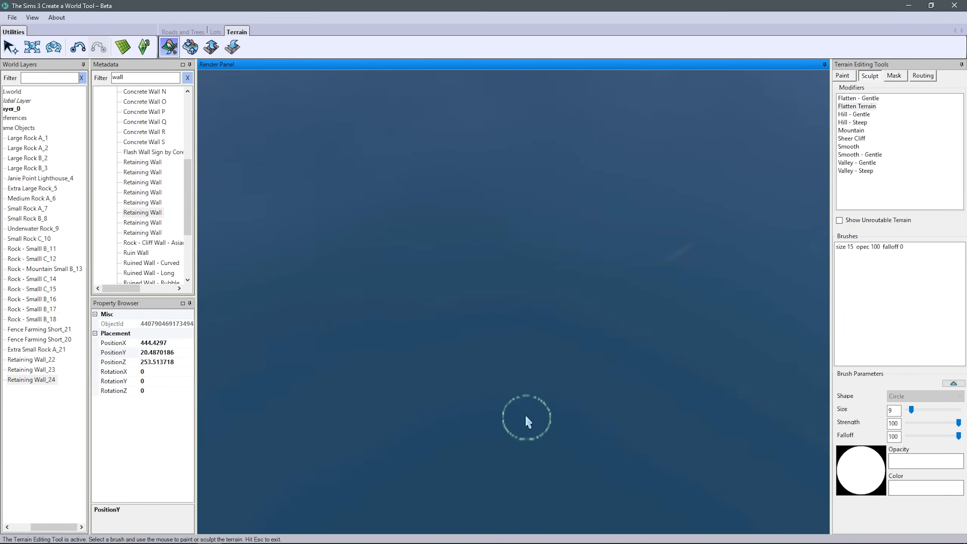
pyautogui.scroll(-5, 480, 406)
pyautogui.moveTo(356, 391); pyautogui.dragTo(259, 495, button='middle')
pyautogui.scroll(6, 454, 483)
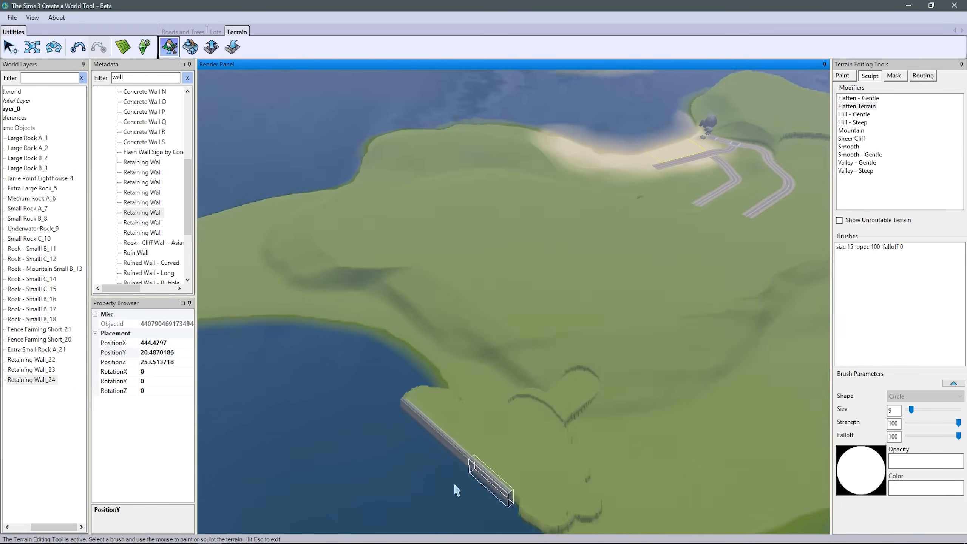
pyautogui.moveTo(606, 503); pyautogui.dragTo(551, 335, button='middle')
pyautogui.scroll(3, 550, 335)
pyautogui.moveTo(551, 335); pyautogui.dragTo(594, 233)
pyautogui.moveTo(593, 233); pyautogui.dragTo(711, 272, button='middle')
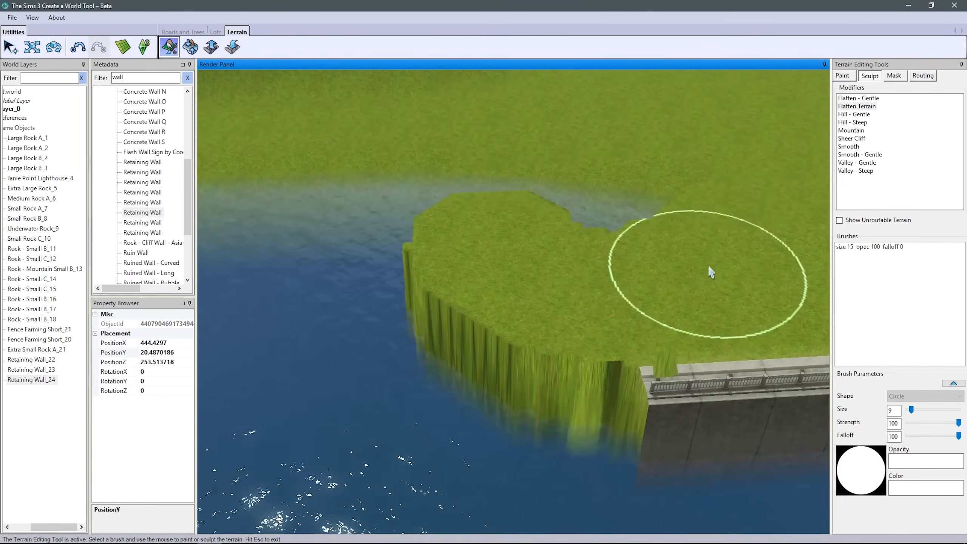
# - Blend the raised cliff beyond the retaining wall's end into the natural shoreline with the Smooth sculpt brush
pyautogui.scroll(-3, 442, 284)
pyautogui.moveTo(443, 289); pyautogui.dragTo(516, 235)
pyautogui.moveTo(337, 305); pyautogui.dragTo(473, 343)
pyautogui.moveTo(472, 343); pyautogui.dragTo(571, 237, button='middle')
pyautogui.click(860, 155)
pyautogui.click(848, 147)
pyautogui.moveTo(476, 324); pyautogui.dragTo(407, 282)
pyautogui.press('Escape')
# - Place another matching retaining wall beyond the row's end and set its PositionY to 20.4870186
pyautogui.scroll(3, 647, 327)
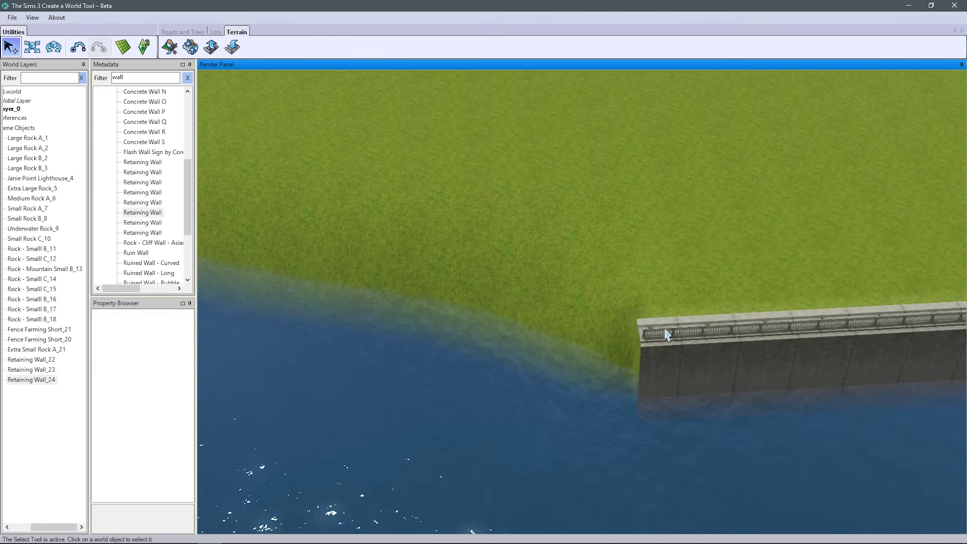
pyautogui.scroll(-2, 468, 269)
pyautogui.doubleClick(143, 212)
pyautogui.click(478, 320)
pyautogui.scroll(2, 404, 322)
pyautogui.click(403, 321)
pyautogui.doubleClick(171, 354)
pyautogui.write('20.4870186')
pyautogui.press('Return')
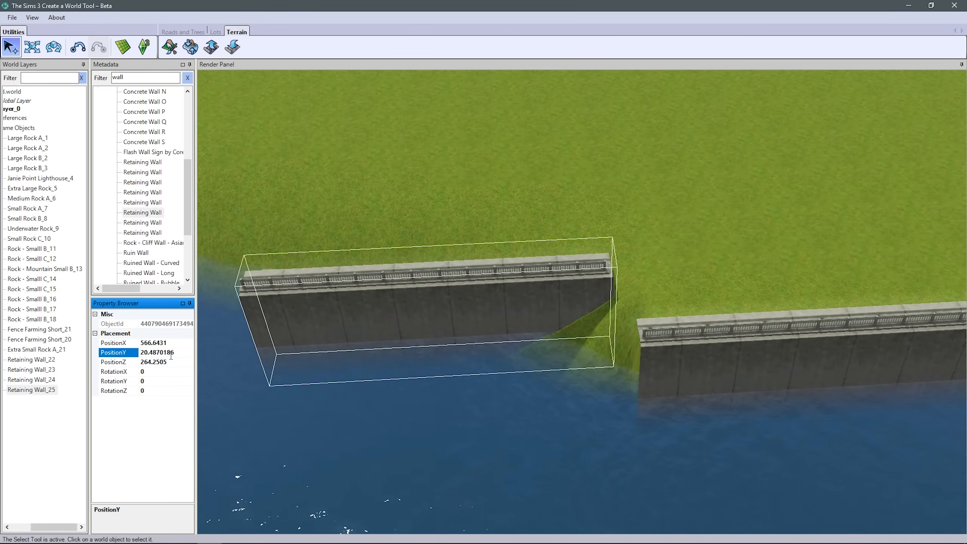
# - Rotate the new retaining wall to about -27.26 degrees around Y and move it to meet the row's end
pyautogui.click(55, 47)
pyautogui.moveTo(688, 349); pyautogui.dragTo(606, 274)
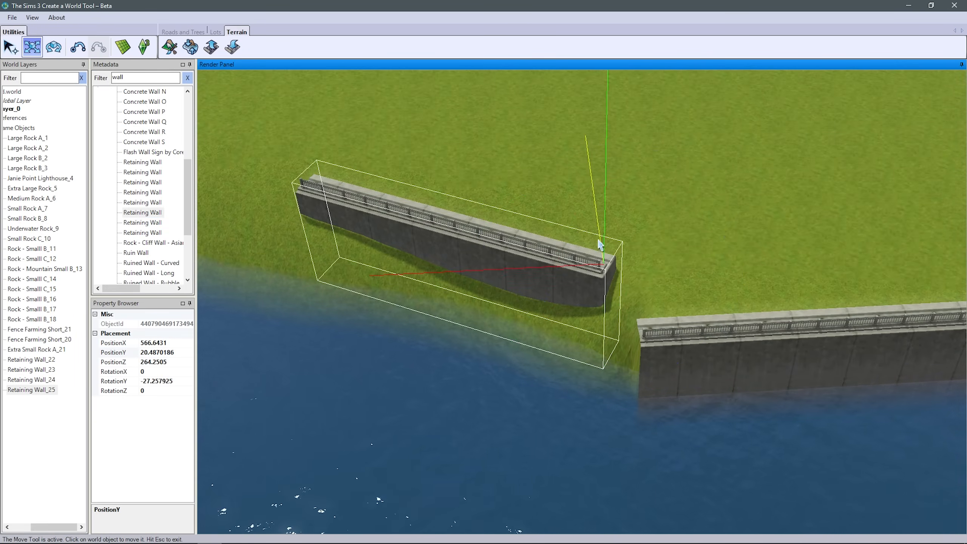
pyautogui.moveTo(598, 241)
pyautogui.mouseDown()
pyautogui.moveTo(608, 306)
pyautogui.moveTo(628, 330)
pyautogui.mouseUp()
pyautogui.scroll(-1, 633, 287)
# - Fill the gap behind the angled retaining wall using the Flatten Terrain sculpt brush
pyautogui.click(183, 32)
pyautogui.click(237, 32)
pyautogui.click(170, 48)
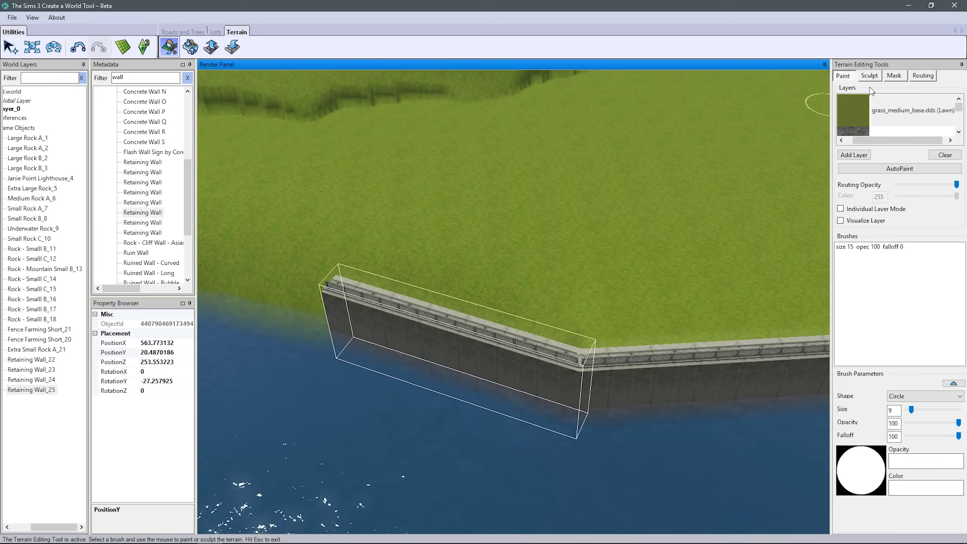
pyautogui.click(869, 76)
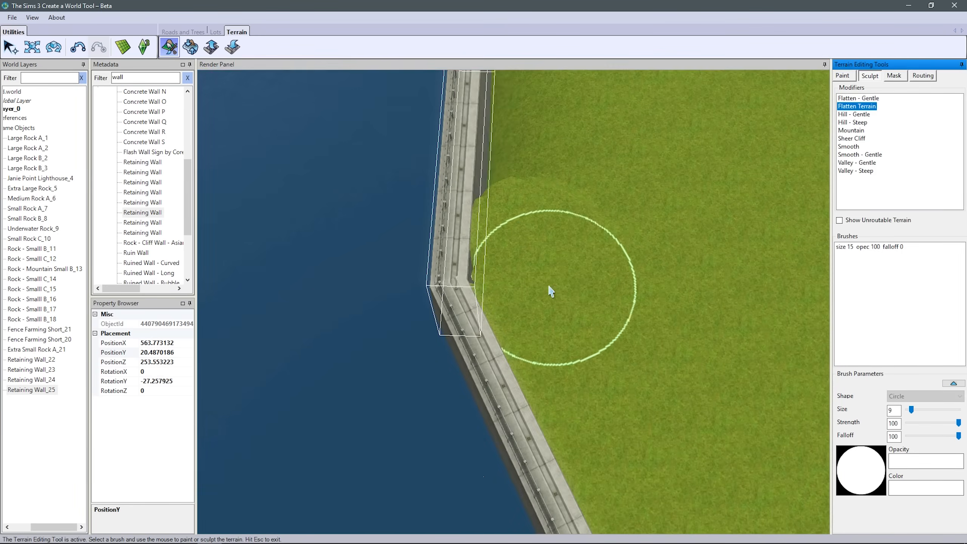
pyautogui.moveTo(551, 291); pyautogui.dragTo(565, 128)
pyautogui.moveTo(566, 127); pyautogui.dragTo(699, 405, button='middle')
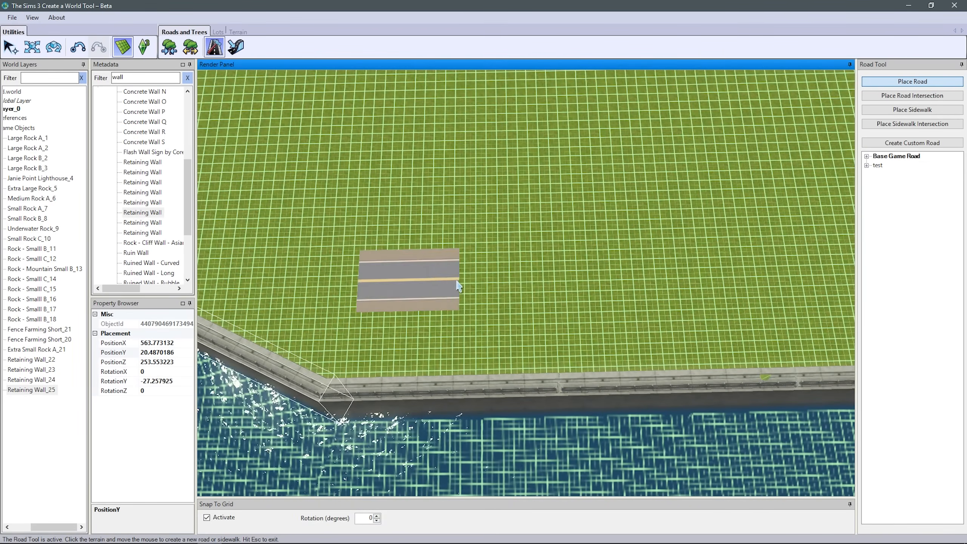
# - Place a straight road on the flattened ground parallel to the retaining walls, with snap to grid active
pyautogui.moveTo(502, 214); pyautogui.dragTo(710, 224)
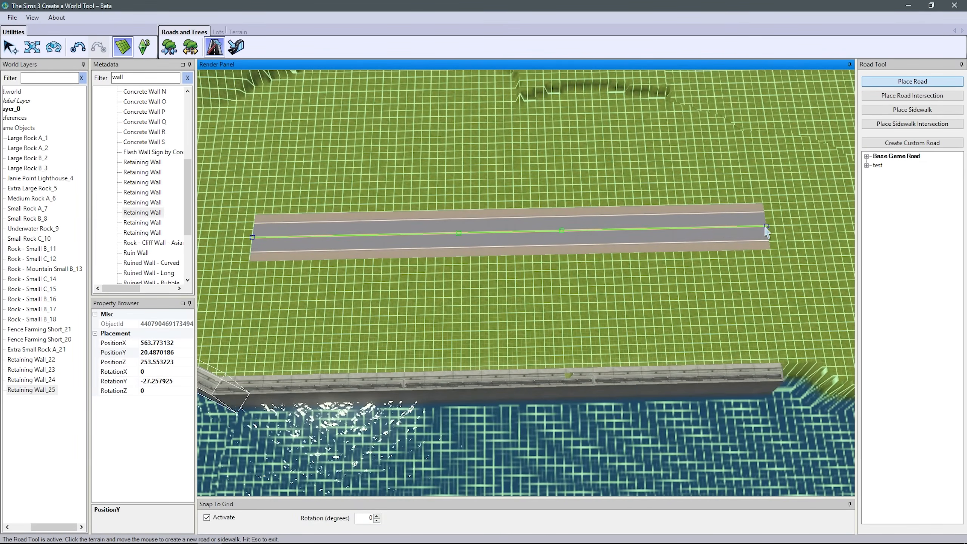
pyautogui.click(765, 227)
pyautogui.scroll(-5, 555, 309)
pyautogui.press('Escape')
pyautogui.scroll(-2, 572, 318)
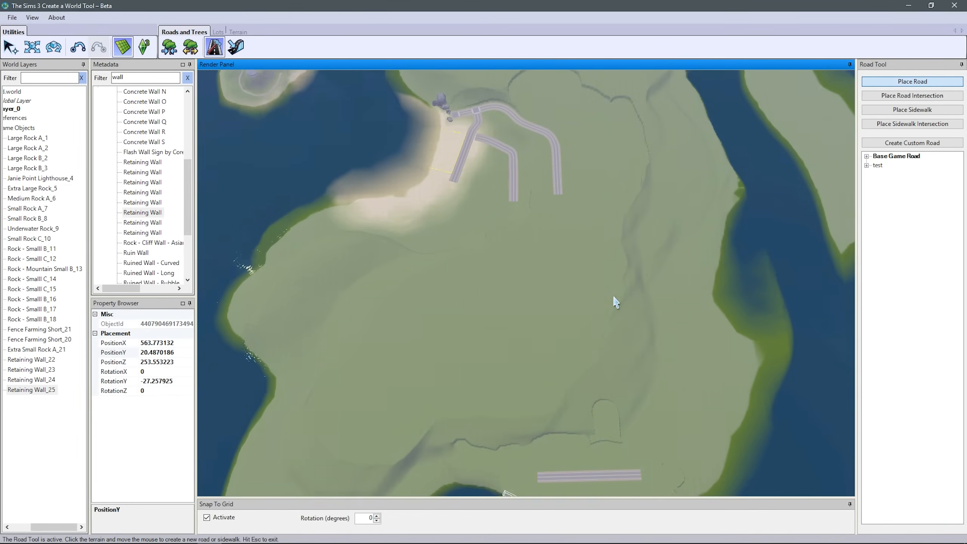
pyautogui.moveTo(614, 297); pyautogui.dragTo(577, 317, button='right')
pyautogui.scroll(5, 577, 317)
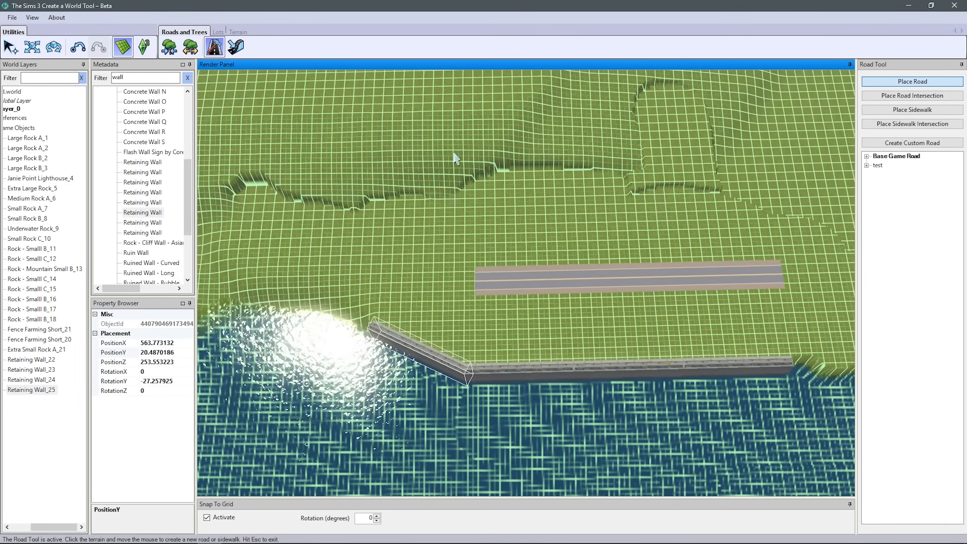
# - Place a sidewalk along the inner edge of the straight retaining walls
pyautogui.scroll(3, 821, 158)
pyautogui.click(261, 416)
pyautogui.moveTo(431, 328); pyautogui.dragTo(544, 328, button='right')
pyautogui.click(544, 404)
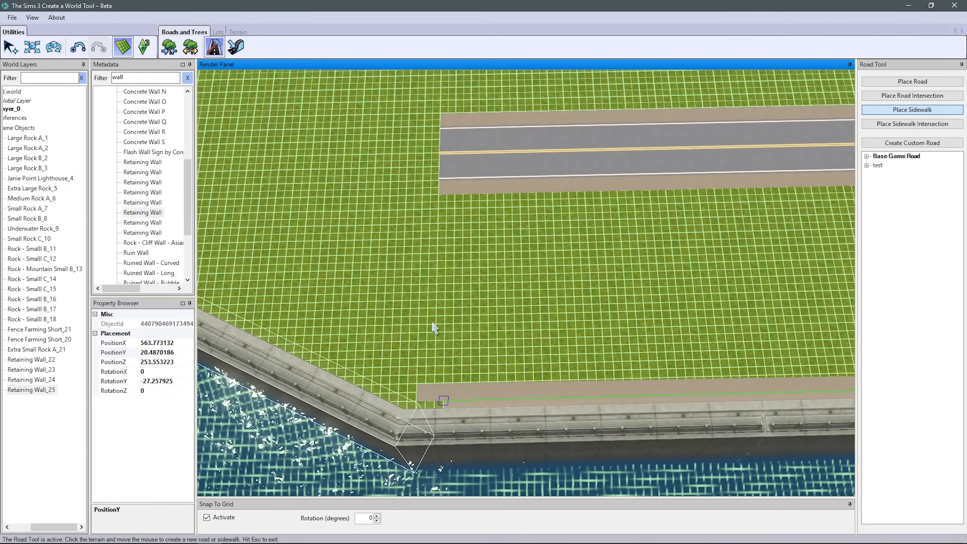
pyautogui.scroll(5, 432, 329)
pyautogui.press('Escape')
# - Flatten the terrain spike poking through the retaining wall using the Flatten Terrain brush at size 4
pyautogui.click(372, 439)
pyautogui.scroll(-5, 372, 440)
pyautogui.moveTo(372, 439); pyautogui.dragTo(588, 361, button='middle')
pyautogui.scroll(5, 492, 201)
pyautogui.click(238, 32)
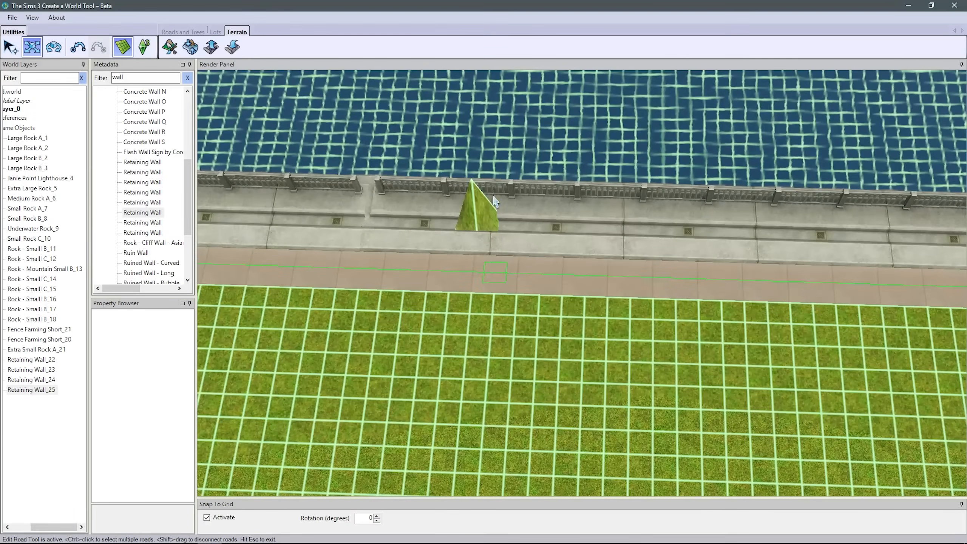
pyautogui.click(169, 47)
pyautogui.click(870, 76)
pyautogui.click(434, 267)
pyautogui.scroll(-10, 458, 352)
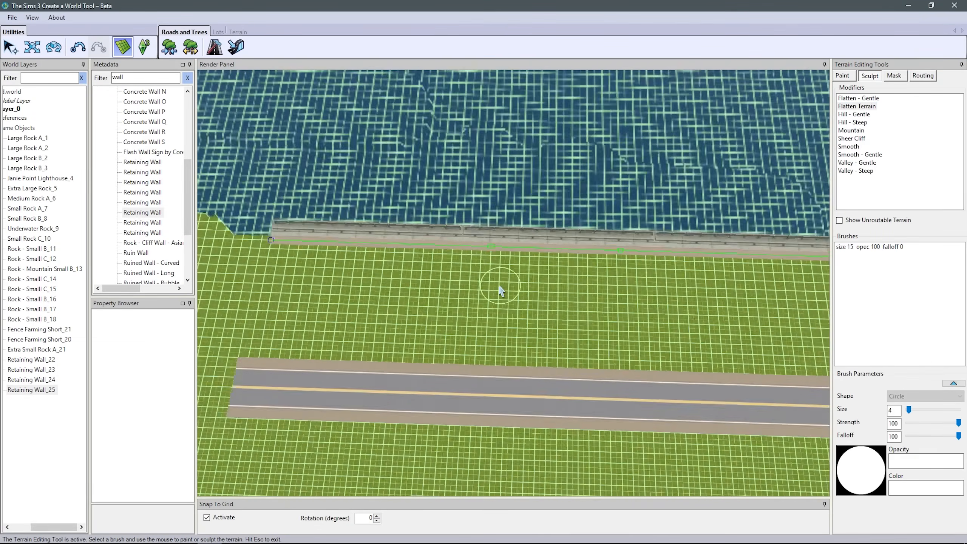
# - Place a sidewalk intersection near the end of the waterfront sidewalk away from the angled wall
pyautogui.click(216, 32)
pyautogui.click(169, 47)
pyautogui.scroll(4, 368, 277)
pyautogui.click(191, 33)
pyautogui.click(214, 47)
pyautogui.scroll(-5, 572, 277)
pyautogui.click(910, 126)
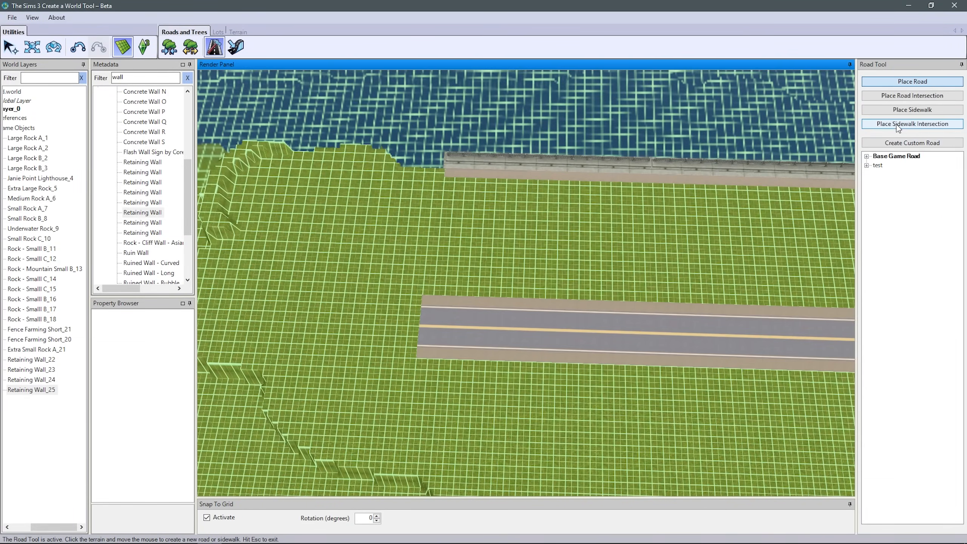
pyautogui.scroll(8, 388, 270)
pyautogui.moveTo(388, 270); pyautogui.dragTo(343, 244, button='right')
pyautogui.click(480, 258)
pyautogui.click(32, 48)
pyautogui.click(583, 168)
pyautogui.scroll(-6, 581, 193)
pyautogui.moveTo(581, 193); pyautogui.dragTo(541, 213, button='middle')
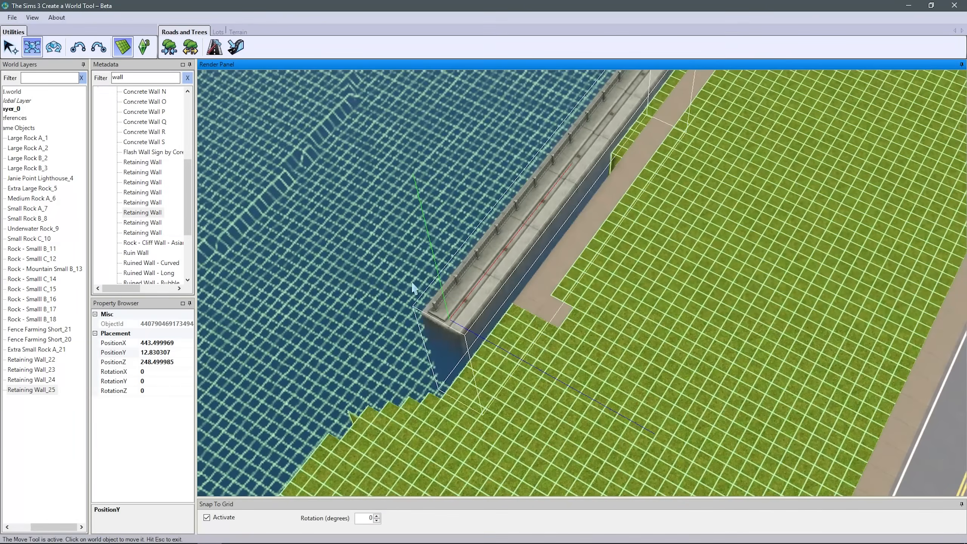
pyautogui.hotkey('ctrl', 'z')
# - Move the sidewalk intersection to join the waterfront sidewalk's end beside the retaining wall
pyautogui.moveTo(571, 289); pyautogui.dragTo(685, 309, button='middle')
pyautogui.scroll(5, 572, 278)
pyautogui.moveTo(521, 152); pyautogui.dragTo(518, 124)
pyautogui.moveTo(519, 124); pyautogui.dragTo(570, 188, button='right')
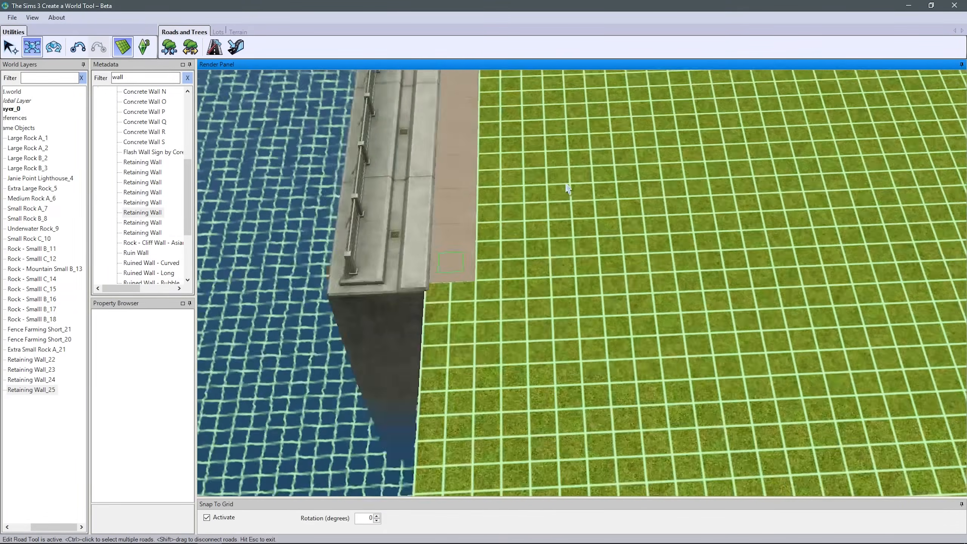
# - Place a sidewalk from the waterfront sidewalk's end toward the road and adjust both of its ends to fit
pyautogui.scroll(-4, 570, 188)
pyautogui.click(214, 48)
pyautogui.click(913, 110)
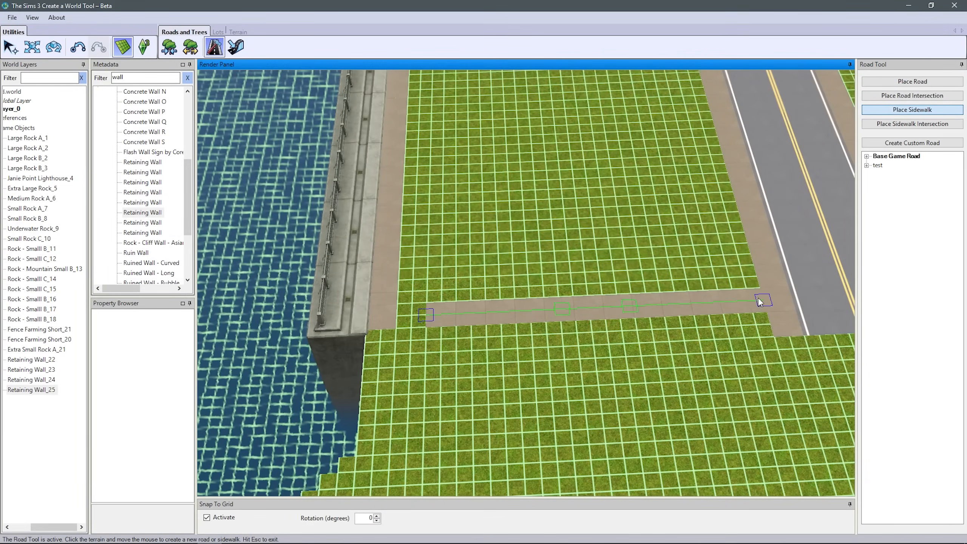
pyautogui.click(32, 47)
pyautogui.click(495, 319)
pyautogui.moveTo(466, 321); pyautogui.dragTo(431, 322)
pyautogui.moveTo(451, 361); pyautogui.dragTo(610, 343, button='right')
pyautogui.moveTo(647, 346); pyautogui.dragTo(610, 349)
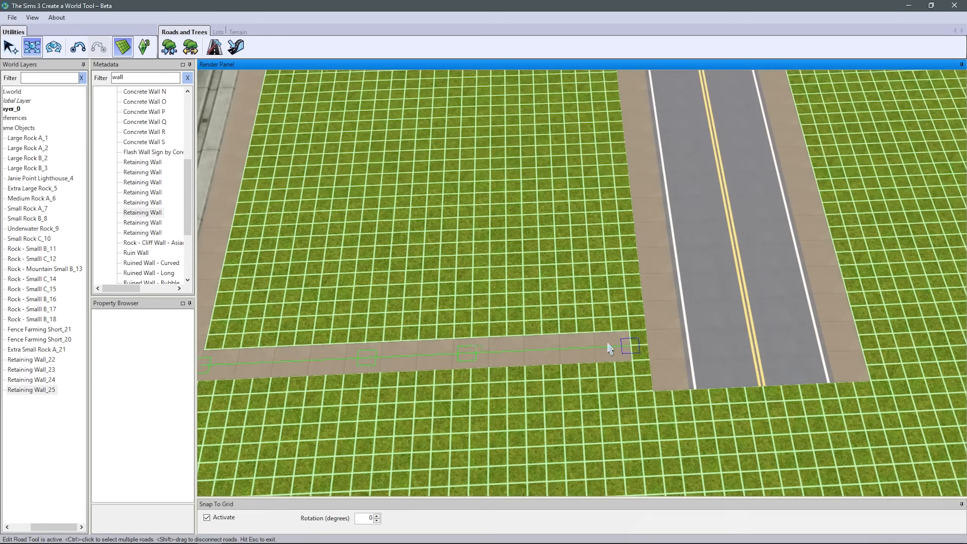
# - Shorten the road at its ends to make room for intersections
pyautogui.moveTo(743, 268); pyautogui.dragTo(735, 229)
pyautogui.moveTo(411, 237); pyautogui.dragTo(533, 119, button='right')
pyautogui.scroll(-5, 522, 259)
pyautogui.moveTo(600, 152); pyautogui.dragTo(603, 195)
pyautogui.moveTo(571, 236); pyautogui.dragTo(518, 388, button='right')
# - Place a road intersection at each end of the straight road
pyautogui.click(213, 50)
pyautogui.click(903, 95)
pyautogui.click(528, 341)
pyautogui.moveTo(528, 342); pyautogui.dragTo(539, 198, button='right')
pyautogui.click(542, 257)
pyautogui.moveTo(542, 257); pyautogui.dragTo(529, 389, button='right')
pyautogui.scroll(3, 419, 282)
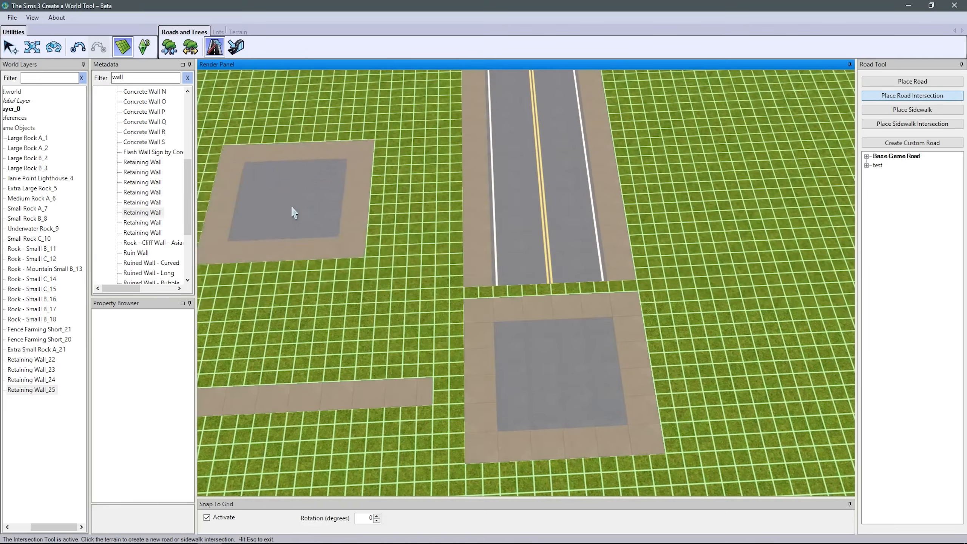
# - Connect the road's end to the road intersection beside the cross sidewalk
pyautogui.scroll(-1, 291, 211)
pyautogui.click(32, 47)
pyautogui.moveTo(606, 278); pyautogui.dragTo(598, 206)
pyautogui.moveTo(637, 342); pyautogui.dragTo(624, 302)
pyautogui.moveTo(597, 206); pyautogui.dragTo(603, 254)
pyautogui.scroll(-5, 609, 267)
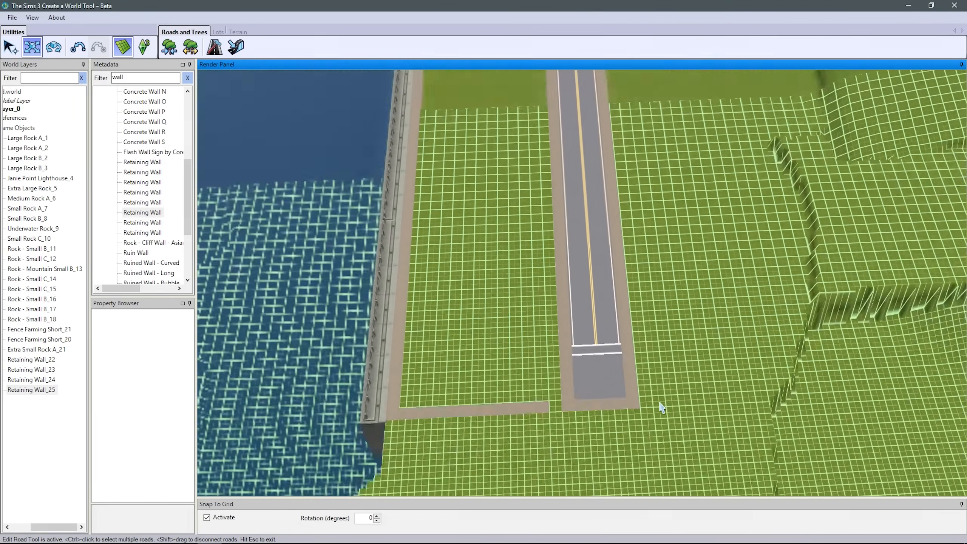
# - Fill the gap between the cross sidewalk and the road intersection with a sidewalk intersection
pyautogui.moveTo(663, 407); pyautogui.dragTo(670, 289, button='right')
pyautogui.scroll(5, 670, 289)
pyautogui.click(212, 51)
pyautogui.click(914, 124)
pyautogui.click(481, 346)
pyautogui.click(32, 47)
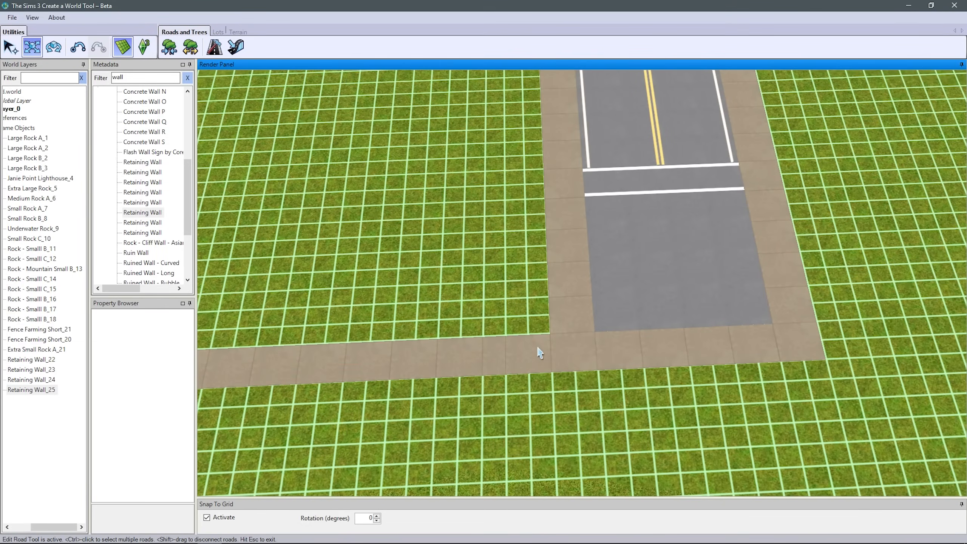
# - Place a sidewalk intersection at the waterfront sidewalk's other end, beside the angled retaining wall
pyautogui.scroll(-5, 540, 354)
pyautogui.moveTo(540, 353); pyautogui.dragTo(666, 343, button='middle')
pyautogui.scroll(-4, 575, 370)
pyautogui.moveTo(666, 344); pyautogui.dragTo(451, 308, button='right')
pyautogui.scroll(4, 574, 371)
pyautogui.scroll(1, 574, 372)
pyautogui.scroll(-5, 572, 319)
pyautogui.moveTo(573, 320); pyautogui.dragTo(555, 278, button='middle')
pyautogui.scroll(-2, 571, 288)
pyautogui.moveTo(571, 288); pyautogui.dragTo(587, 388, button='right')
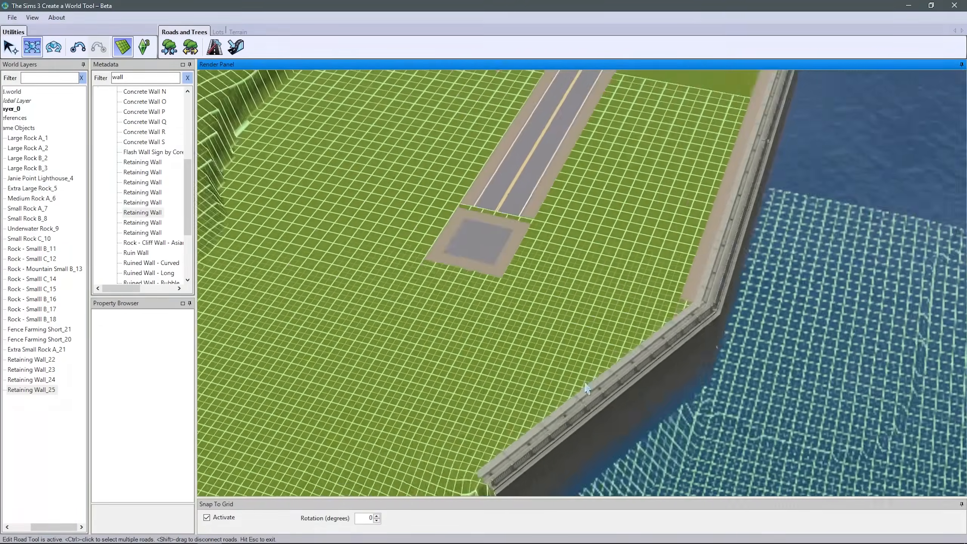
pyautogui.moveTo(587, 389); pyautogui.dragTo(651, 301, button='middle')
pyautogui.scroll(5, 651, 300)
pyautogui.moveTo(652, 305); pyautogui.dragTo(579, 263, button='right')
pyautogui.click(214, 47)
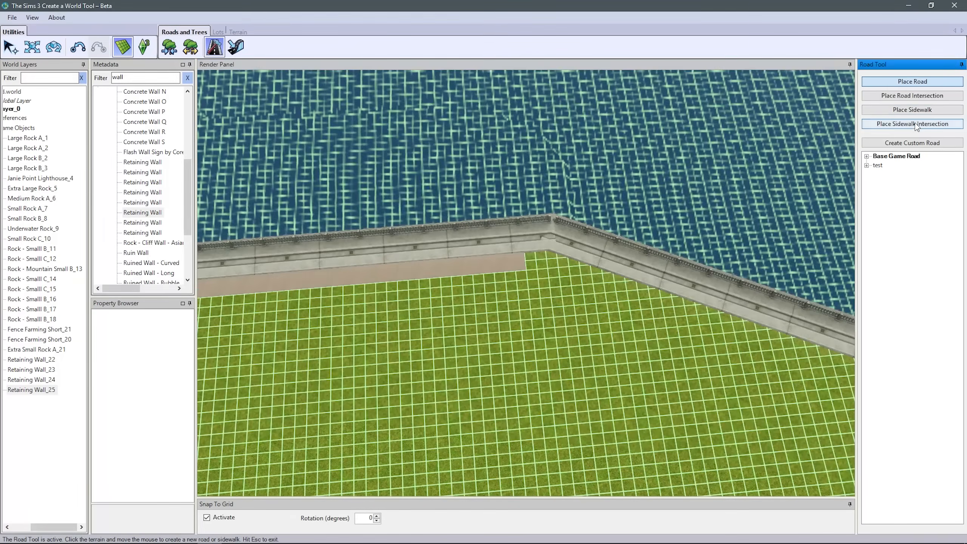
pyautogui.click(915, 124)
pyautogui.scroll(3, 564, 259)
pyautogui.click(571, 244)
# - Run a sidewalk from that corner toward the unattached road intersection and close its end with a sidewalk intersection
pyautogui.click(913, 110)
pyautogui.click(571, 256)
pyautogui.moveTo(610, 381); pyautogui.dragTo(686, 205, button='right')
pyautogui.click(912, 124)
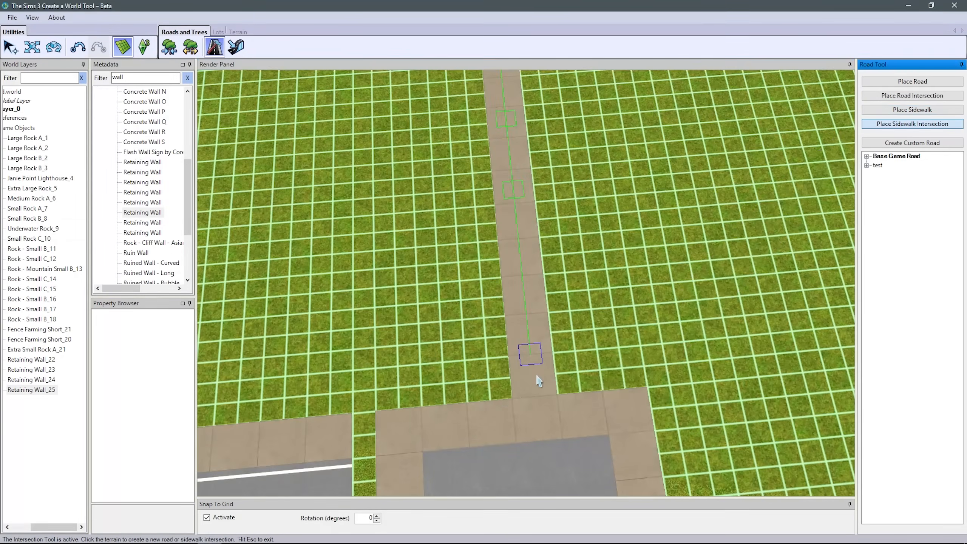
pyautogui.click(536, 377)
pyautogui.click(32, 47)
pyautogui.click(586, 336)
# - Close the gap between the road and the road intersection at the angled wall's end
pyautogui.scroll(3, 586, 335)
pyautogui.scroll(-4, 685, 313)
pyautogui.scroll(4, 647, 311)
pyautogui.moveTo(646, 310); pyautogui.dragTo(552, 338)
pyautogui.scroll(-5, 749, 309)
# - Draw a 30x20 Community lot at the block's end away from the angled wall, with a Beautiful Vista buff of 50
pyautogui.click(216, 31)
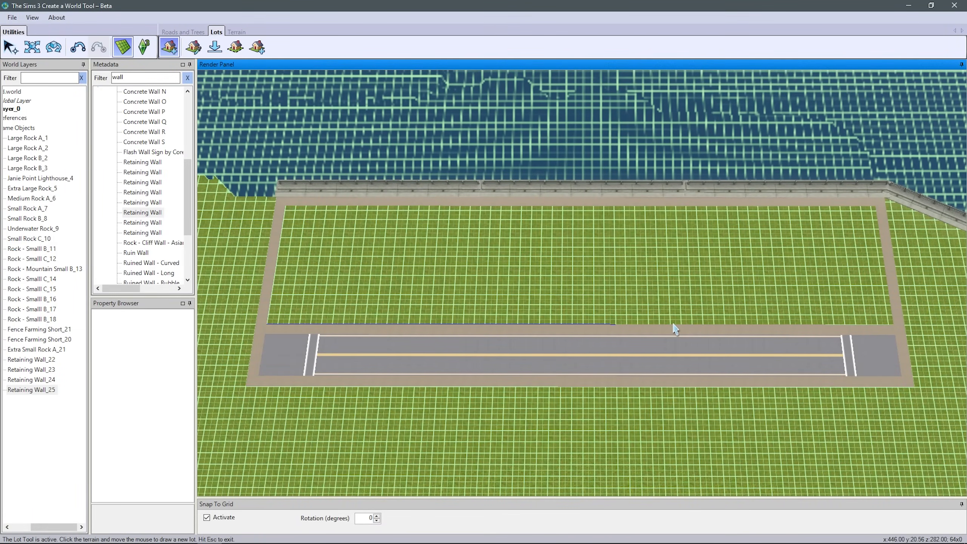
pyautogui.click(437, 228)
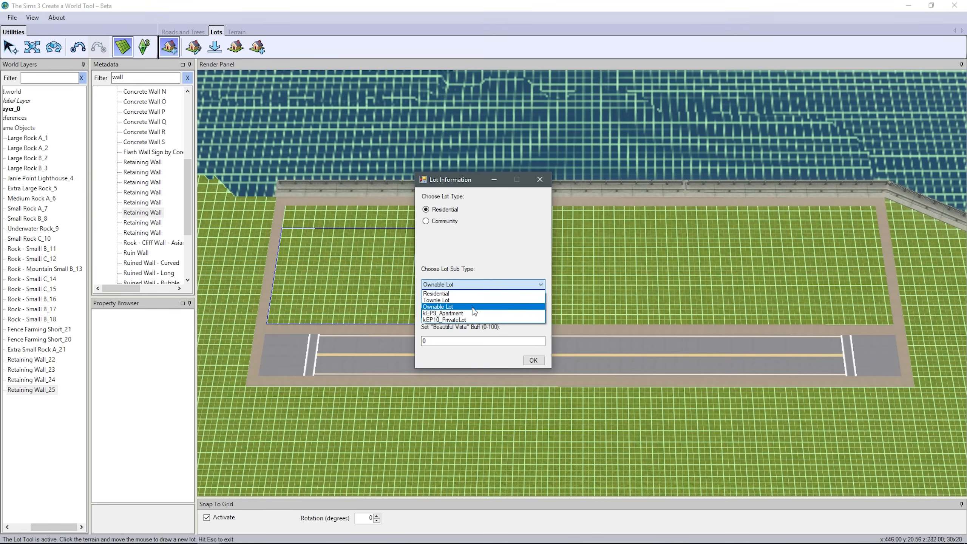
pyautogui.click(430, 220)
pyautogui.click(448, 283)
pyautogui.click(451, 287)
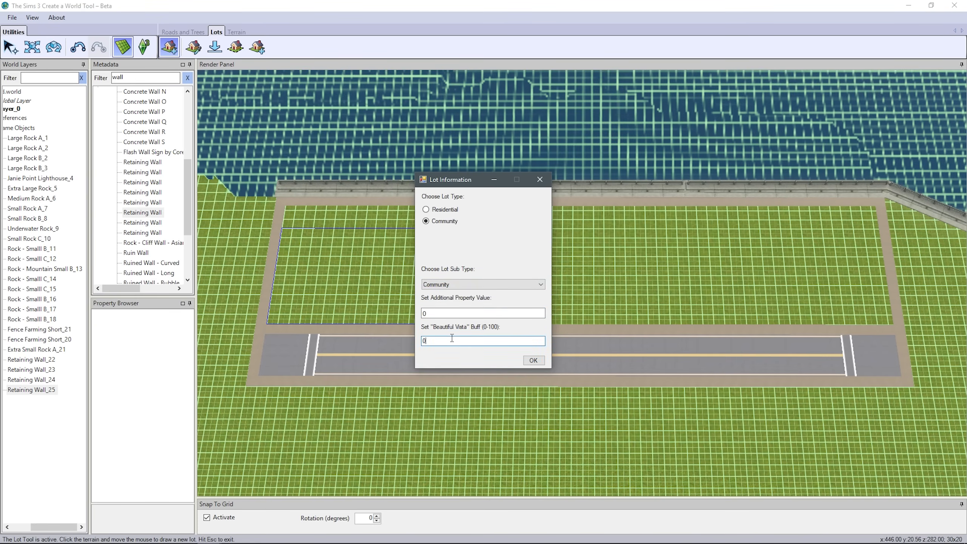
pyautogui.press('BackSpace')
pyautogui.write('50')
pyautogui.click(461, 313)
pyautogui.press('Return')
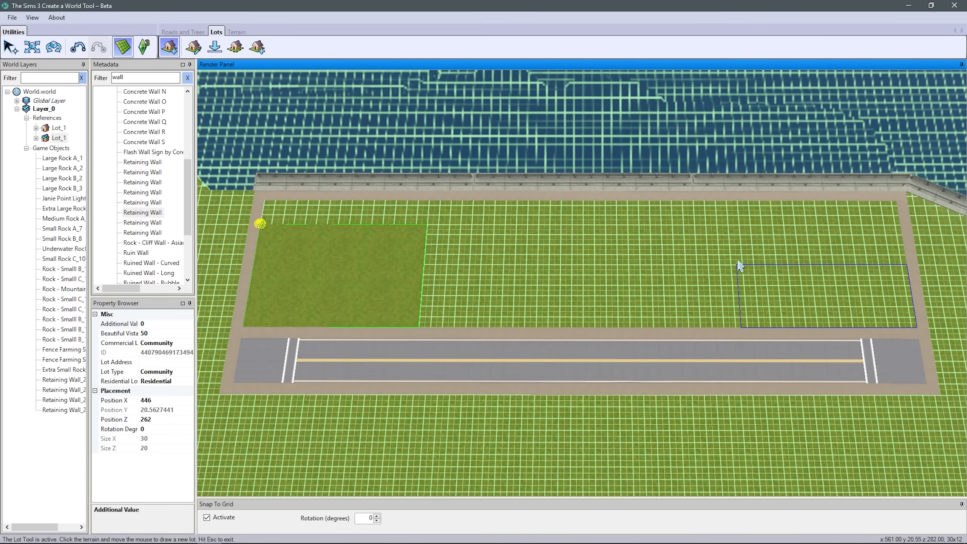
# - Draw a second 30x20 Community lot at the block's opposite end, near the angled wall
pyautogui.click(733, 225)
pyautogui.press('Return')
pyautogui.scroll(3, 337, 356)
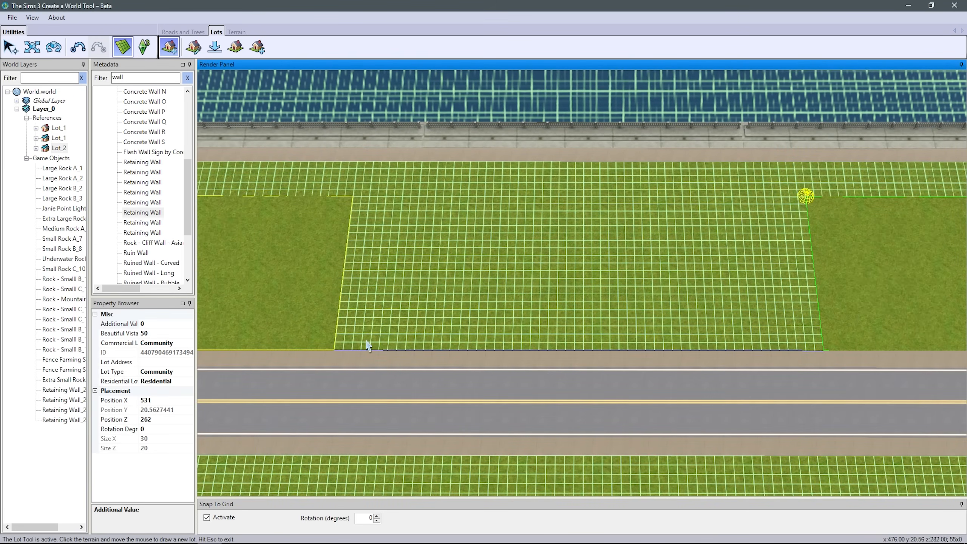
# - Place sidewalk intersections beside the inner corners of the two end lots, in the gap between them
pyautogui.scroll(3, 490, 274)
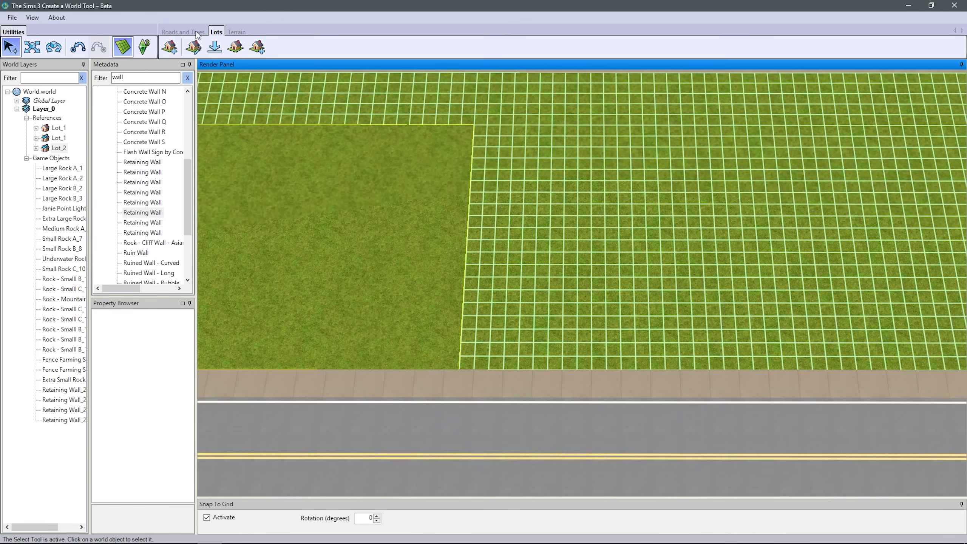
pyautogui.click(184, 32)
pyautogui.click(214, 46)
pyautogui.scroll(2, 250, 254)
pyautogui.click(913, 124)
pyautogui.moveTo(537, 381); pyautogui.dragTo(789, 234, button='right')
pyautogui.click(722, 143)
pyautogui.click(251, 371)
# - Run sidewalks along the inner sides of the two end lots, from the roadside sidewalk toward the waterfront
pyautogui.click(917, 111)
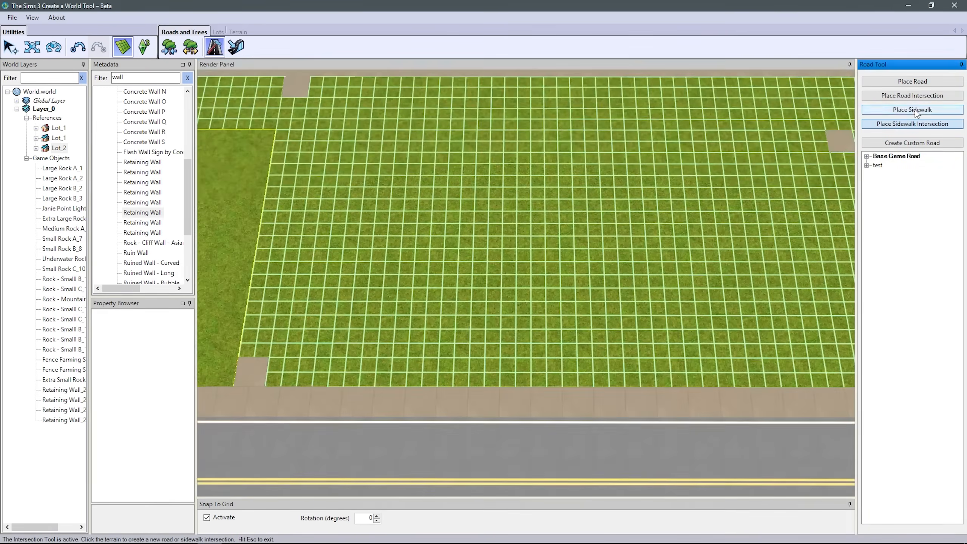
pyautogui.click(452, 126)
pyautogui.click(443, 362)
pyautogui.click(912, 110)
pyautogui.click(714, 168)
pyautogui.click(737, 390)
# - Attach the sidewalk beside the end lot to its intersections and delete the long sidewalk along the retaining wall
pyautogui.click(34, 48)
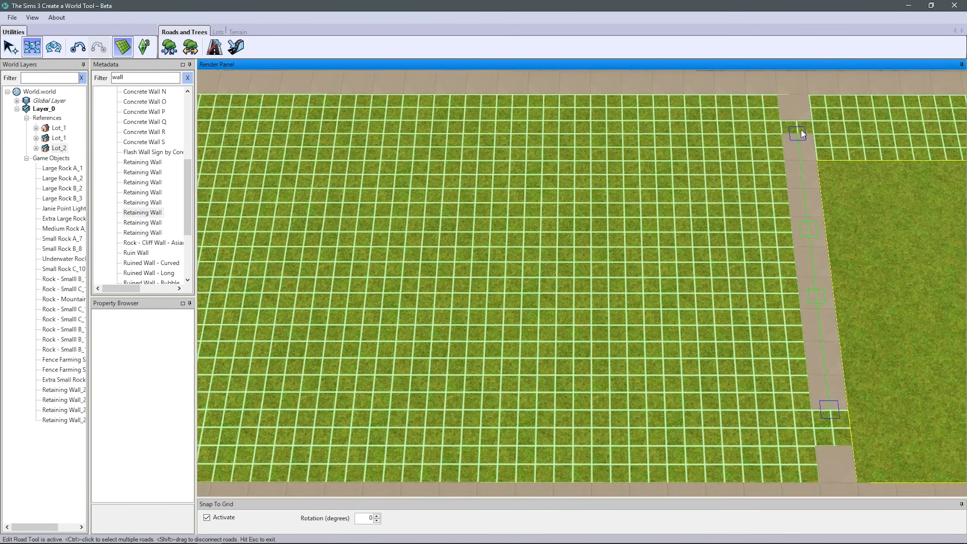
pyautogui.moveTo(834, 441); pyautogui.dragTo(790, 220, button='right')
pyautogui.moveTo(728, 188); pyautogui.dragTo(752, 223, button='right')
pyautogui.press('Delete')
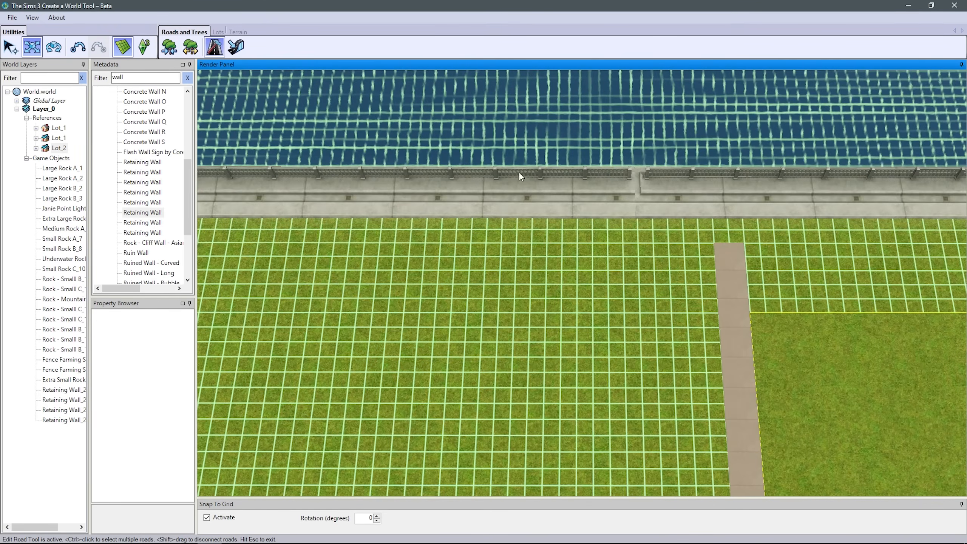
# - Place a sidewalk intersection where the side sidewalk reaches the waterfront and draw a new sidewalk along the retaining wall
pyautogui.click(214, 47)
pyautogui.click(913, 124)
pyautogui.click(913, 109)
pyautogui.click(419, 238)
pyautogui.click(788, 237)
pyautogui.click(398, 252)
pyautogui.moveTo(431, 257); pyautogui.dragTo(361, 265, button='right')
pyautogui.click(663, 276)
# - Connect the ends of the new waterfront sidewalk to the adjoining sidewalk intersections
pyautogui.click(32, 47)
pyautogui.click(366, 253)
pyautogui.moveTo(366, 253); pyautogui.dragTo(338, 253)
pyautogui.moveTo(337, 253); pyautogui.dragTo(625, 254, button='right')
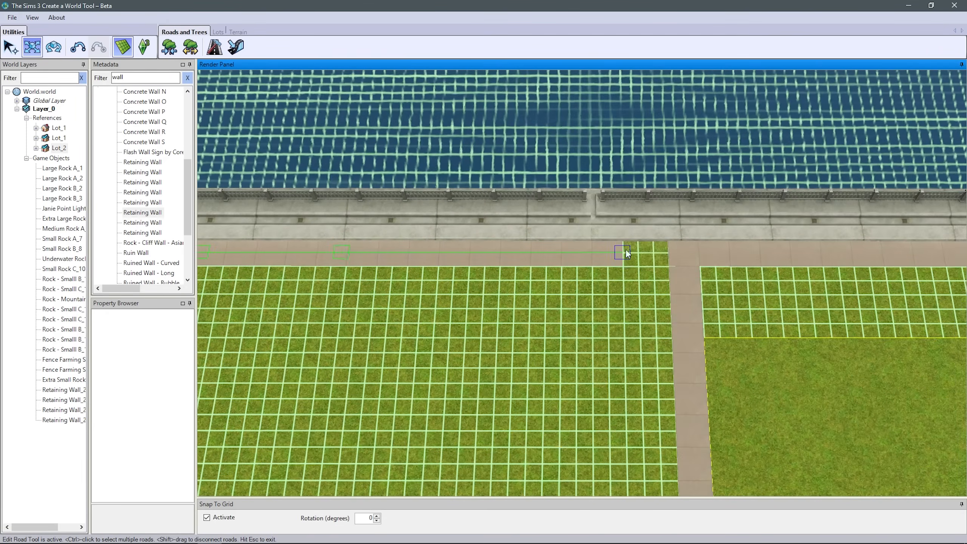
pyautogui.moveTo(625, 253); pyautogui.dragTo(685, 253)
pyautogui.moveTo(410, 255); pyautogui.dragTo(439, 254)
# - Delete the sidewalks along the inner sides of the end lots together with their waterfront-side intersections
pyautogui.moveTo(440, 255); pyautogui.dragTo(339, 202, button='right')
pyautogui.scroll(3, 569, 326)
pyautogui.click(331, 243)
pyautogui.press('Delete')
pyautogui.click(761, 237)
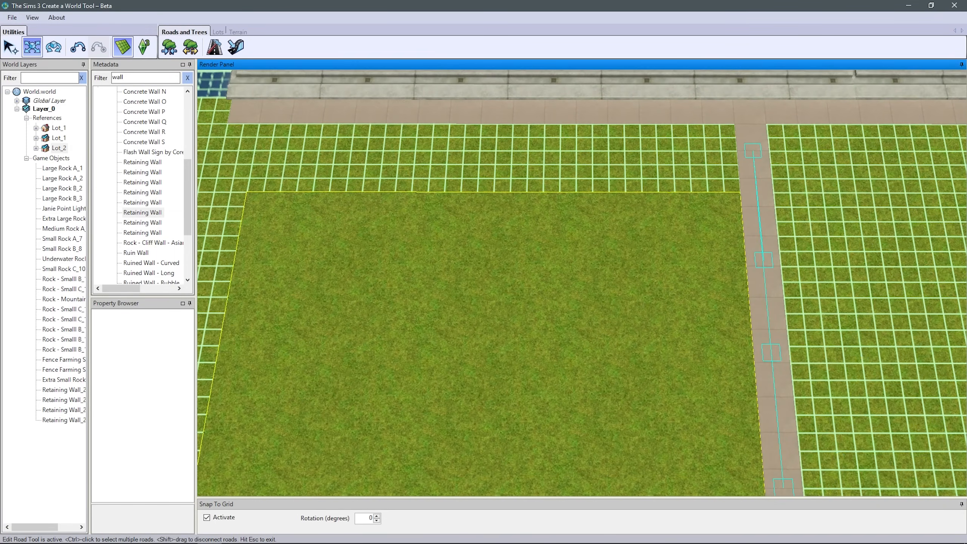
pyautogui.press('Delete')
pyautogui.moveTo(760, 237); pyautogui.dragTo(742, 143, button='right')
pyautogui.click(753, 126)
pyautogui.press('Delete')
pyautogui.click(283, 157)
pyautogui.press('Delete')
pyautogui.moveTo(283, 158); pyautogui.dragTo(297, 267, button='right')
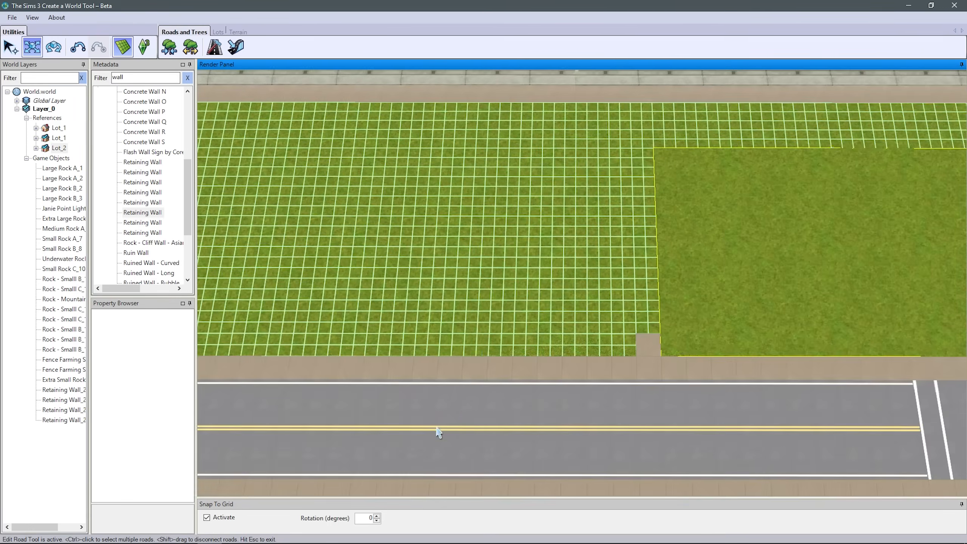
# - Place sidewalk intersections beside the seaward corners of the end lots
pyautogui.click(214, 47)
pyautogui.click(913, 124)
pyautogui.click(552, 219)
pyautogui.moveTo(552, 218); pyautogui.dragTo(672, 268, button='right')
pyautogui.click(602, 178)
pyautogui.click(658, 160)
# - Run sidewalks along the seaward edge and inner side of the end lot near the angled wall
pyautogui.click(913, 109)
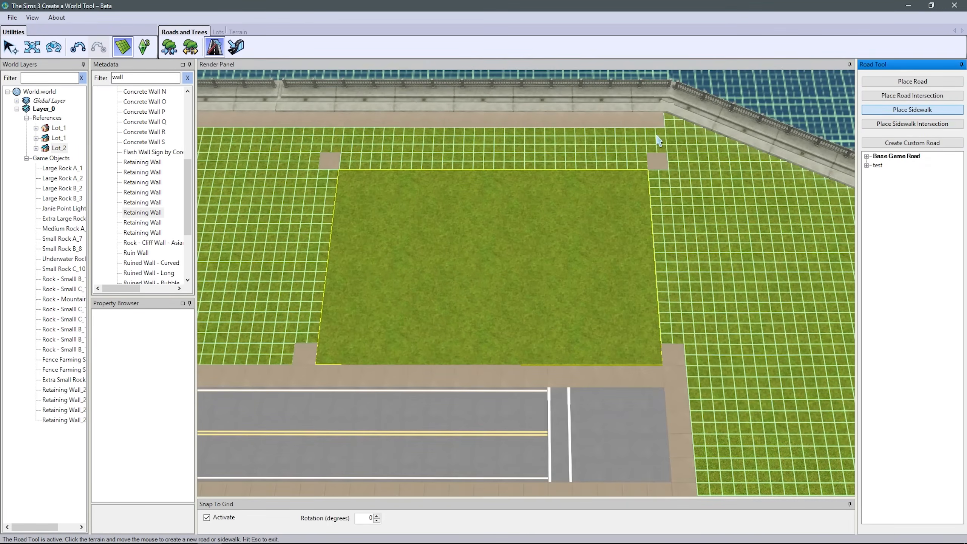
pyautogui.moveTo(669, 324); pyautogui.dragTo(843, 379, button='right')
pyautogui.moveTo(536, 216); pyautogui.dragTo(811, 216)
pyautogui.moveTo(724, 225); pyautogui.dragTo(807, 212, button='right')
pyautogui.moveTo(586, 221); pyautogui.dragTo(584, 351)
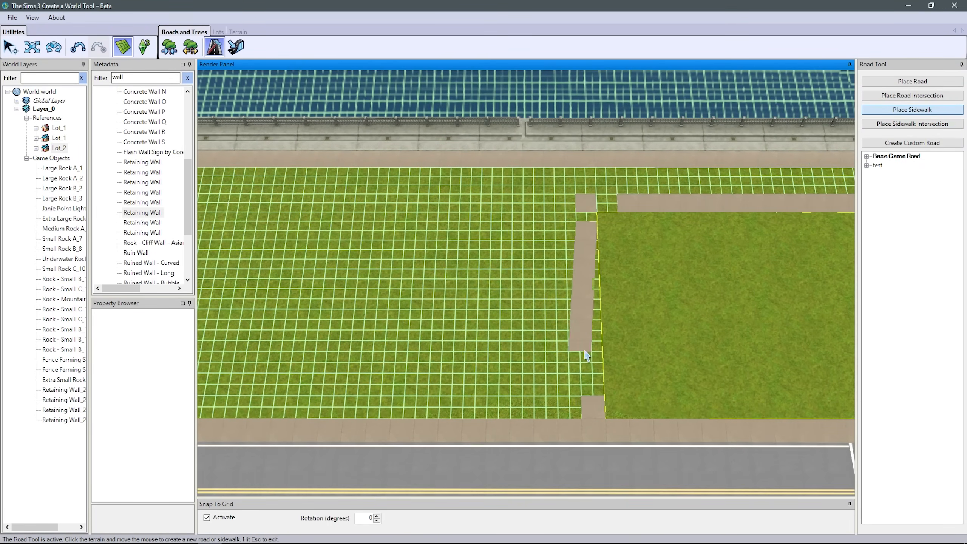
# - Add short sidewalk pieces from the end lots' inner seaward corner intersections toward the waterfront sidewalk
pyautogui.click(586, 183)
pyautogui.moveTo(343, 243); pyautogui.dragTo(848, 236, button='right')
pyautogui.click(600, 179)
pyautogui.press('Escape')
pyautogui.click(214, 47)
# - Run sidewalks along the seaward edge and both sides of the end lot away from the angled wall
pyautogui.click(913, 110)
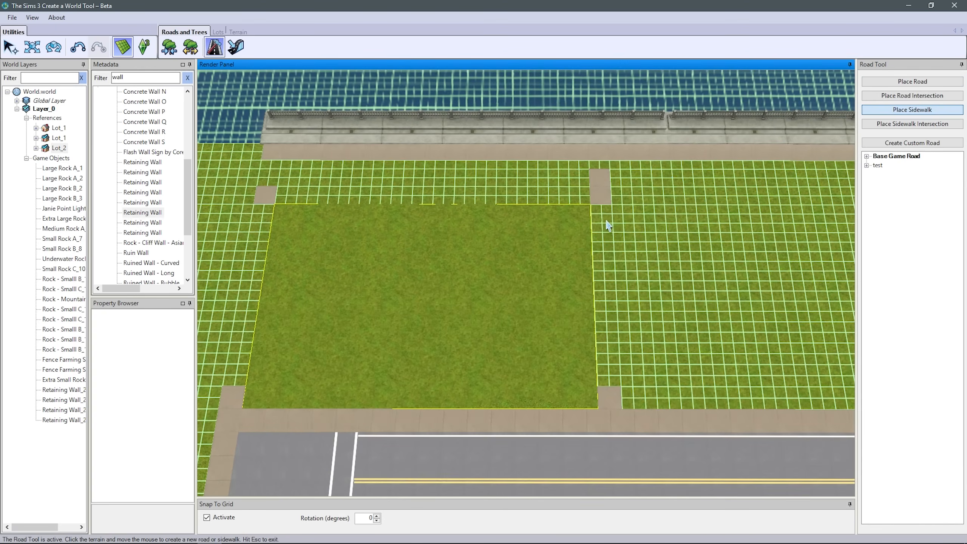
pyautogui.click(270, 175)
pyautogui.press('Escape')
pyautogui.click(215, 47)
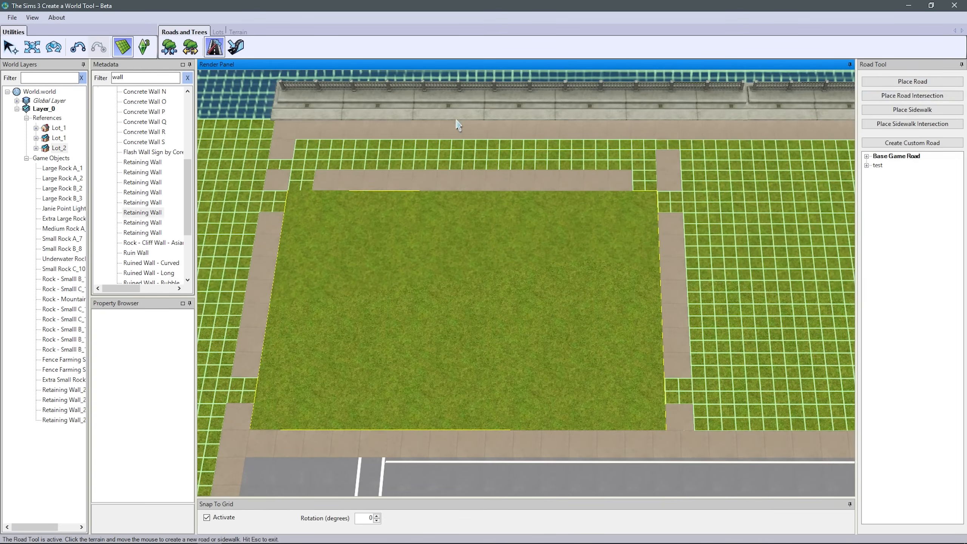
# - Add the missing sidewalk intersection pieces between the end lots' seaward corners and the waterfront sidewalk
pyautogui.moveTo(629, 191); pyautogui.dragTo(438, 192, button='right')
pyautogui.click(913, 124)
pyautogui.moveTo(442, 200); pyautogui.dragTo(590, 201)
pyautogui.moveTo(442, 216); pyautogui.dragTo(503, 216, button='right')
pyautogui.press('Escape')
# - Attach the loose sidewalk ends around the end lot away from the angled wall to their corner intersections
pyautogui.click(32, 47)
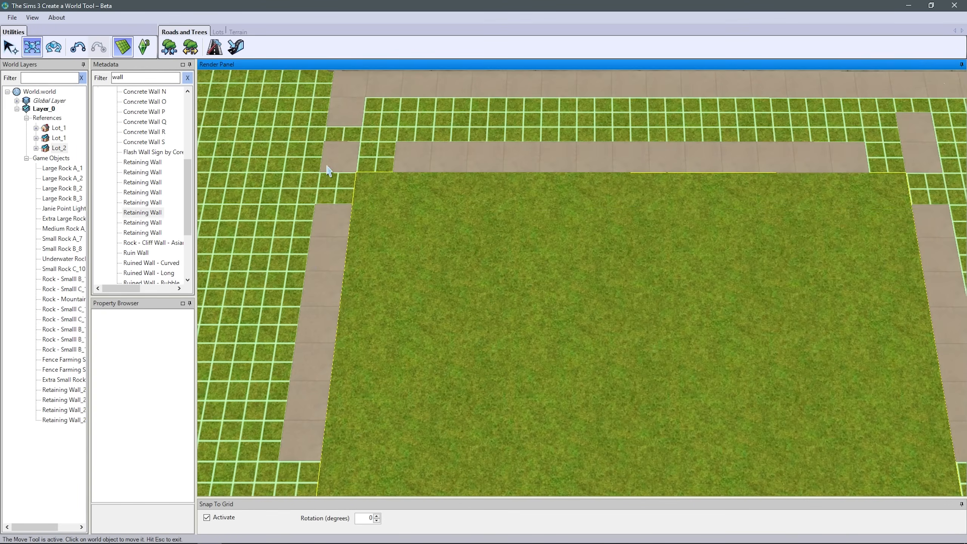
pyautogui.click(335, 164)
pyautogui.moveTo(457, 277); pyautogui.dragTo(647, 282, button='middle')
pyautogui.click(624, 352)
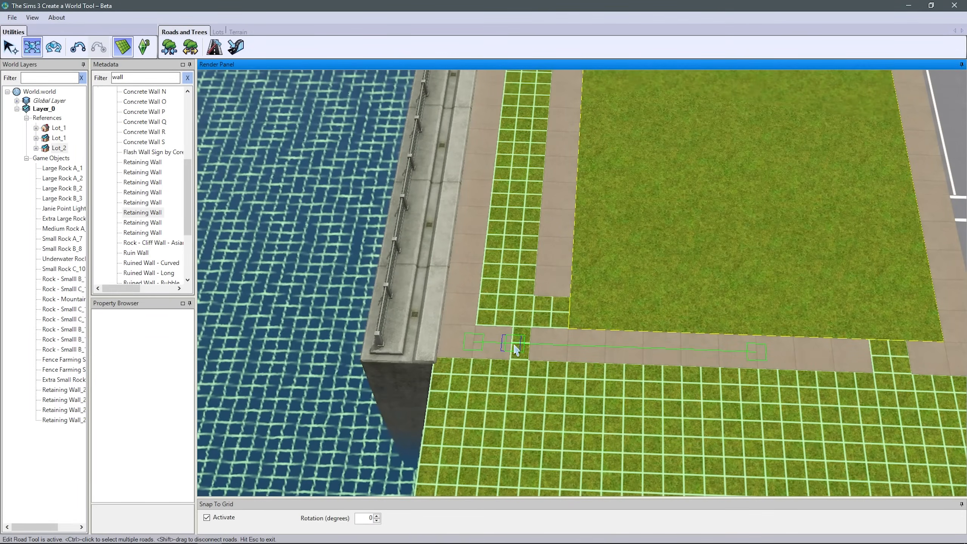
pyautogui.moveTo(857, 345); pyautogui.dragTo(564, 309, button='right')
pyautogui.moveTo(564, 309); pyautogui.dragTo(605, 314)
pyautogui.moveTo(381, 114); pyautogui.dragTo(667, 319, button='right')
pyautogui.moveTo(668, 320); pyautogui.dragTo(625, 316)
pyautogui.moveTo(749, 168); pyautogui.dragTo(756, 457, button='right')
# - Close the sidewalk gaps at the inner seaward corners of the end lots
pyautogui.click(445, 296)
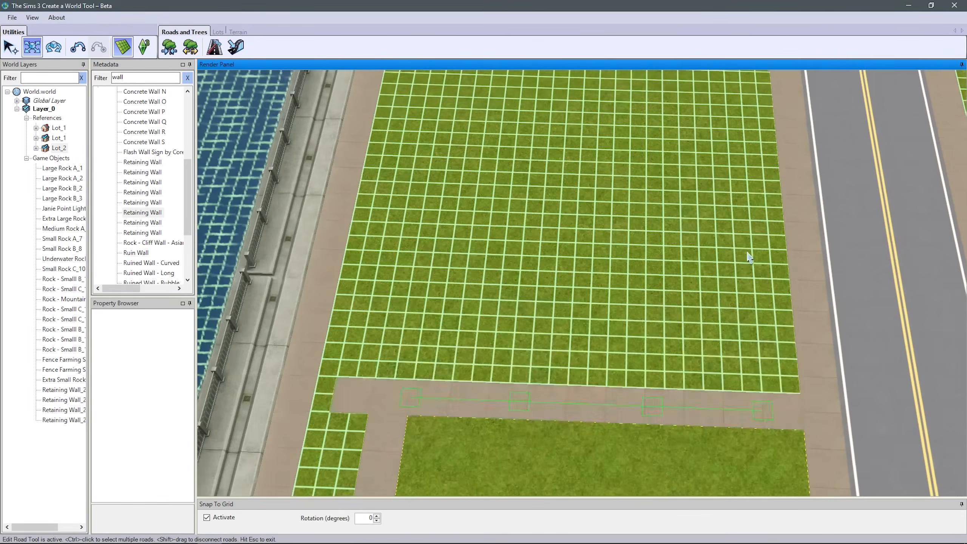
pyautogui.moveTo(445, 296); pyautogui.dragTo(429, 294)
pyautogui.moveTo(429, 152); pyautogui.dragTo(421, 268, button='right')
pyautogui.moveTo(421, 268); pyautogui.dragTo(423, 254)
pyautogui.moveTo(423, 244); pyautogui.dragTo(434, 274, button='right')
pyautogui.moveTo(481, 275); pyautogui.dragTo(438, 273)
# - Attach the sidewalk ends around the end lot near the angled wall, including the short link to the waterfront sidewalk
pyautogui.moveTo(729, 284); pyautogui.dragTo(750, 284)
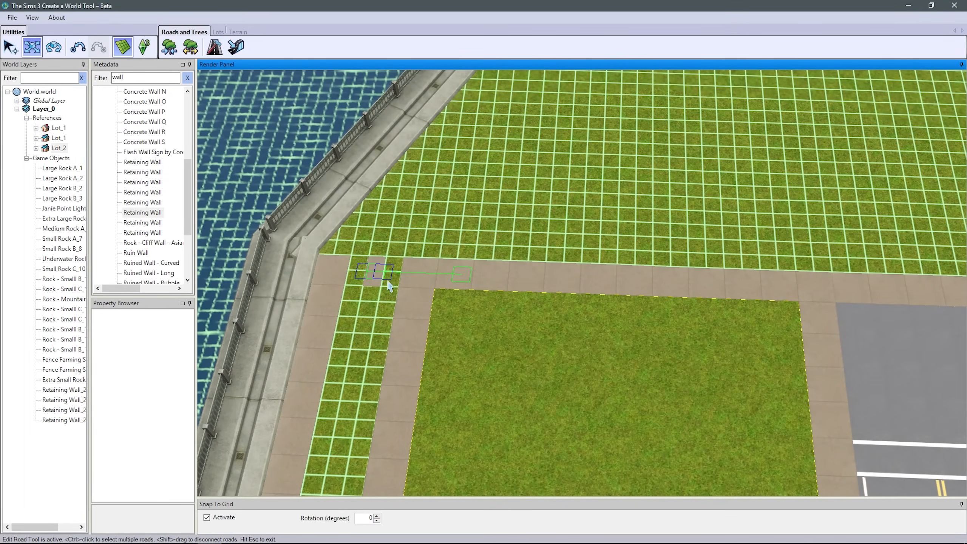
pyautogui.moveTo(384, 281); pyautogui.dragTo(366, 280)
pyautogui.scroll(-4, 542, 291)
pyautogui.scroll(5, 542, 292)
pyautogui.click(549, 284)
pyautogui.moveTo(788, 291); pyautogui.dragTo(770, 290)
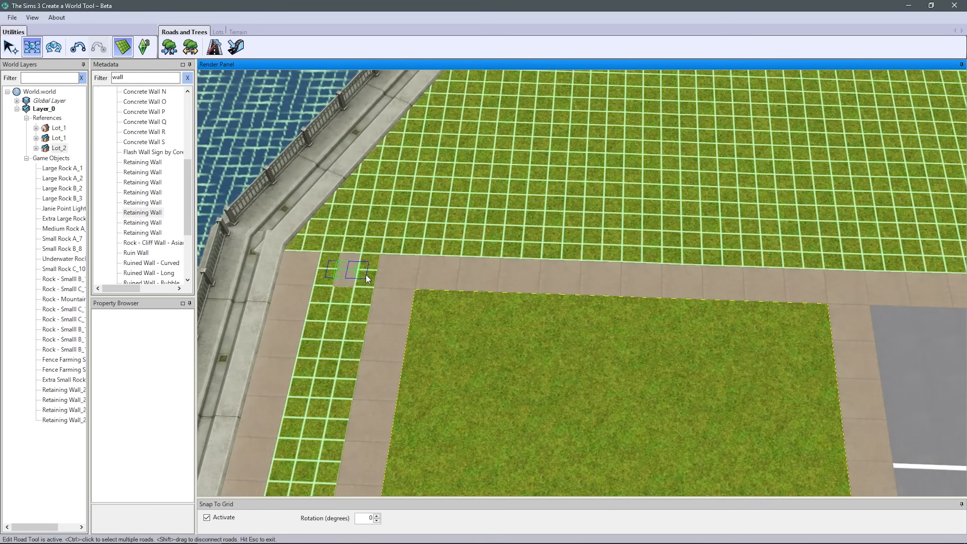
# - Bridge the one remaining sidewalk gap at the block's outer waterfront corner, away from the angled wall
pyautogui.moveTo(417, 400); pyautogui.dragTo(149, 217, button='right')
pyautogui.moveTo(432, 458); pyautogui.dragTo(432, 305, button='right')
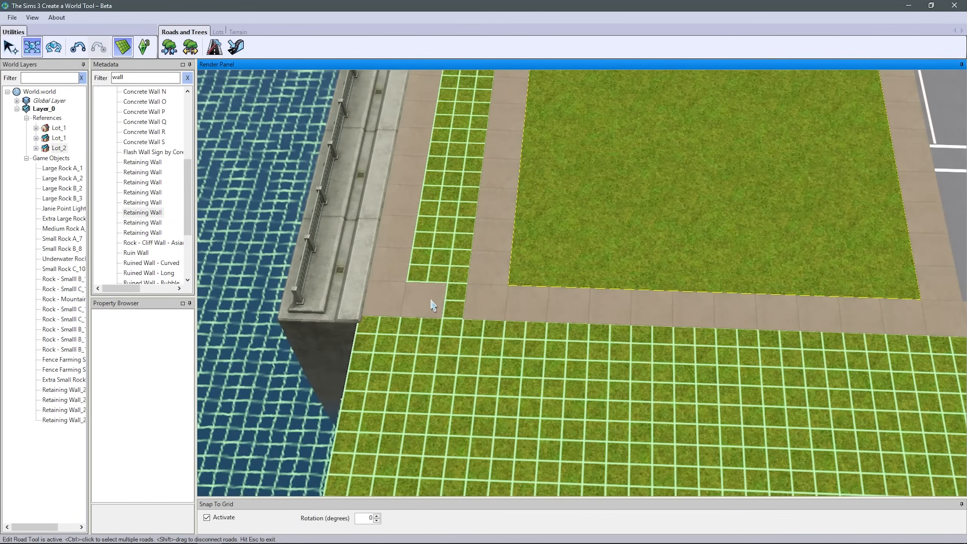
pyautogui.click(215, 49)
pyautogui.click(39, 51)
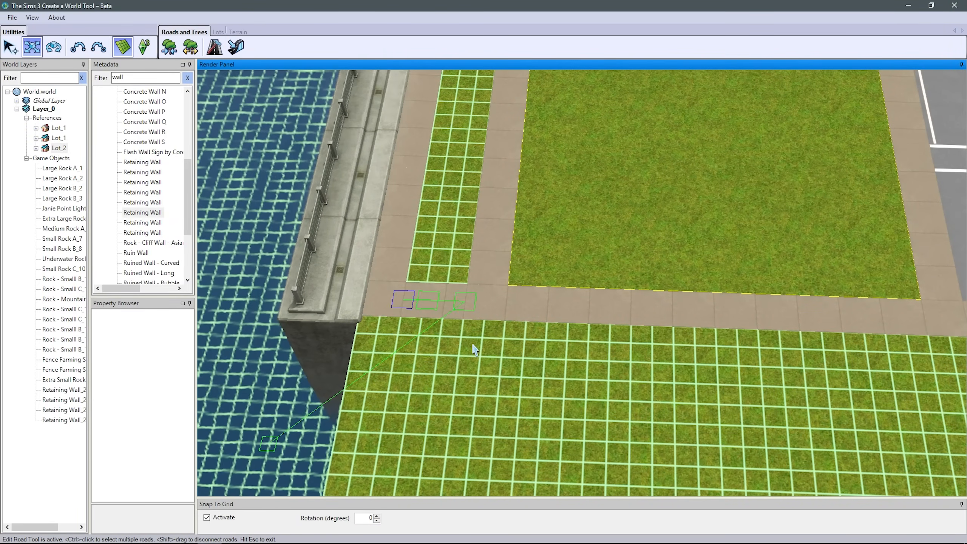
pyautogui.click(213, 51)
pyautogui.click(356, 310)
pyautogui.press('Escape')
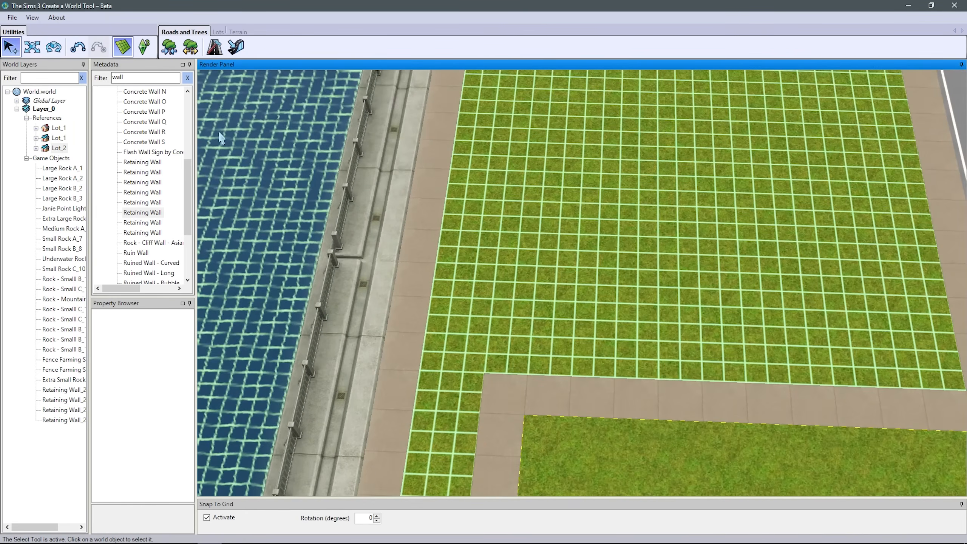
# - Add a short sidewalk linking the end lot's inner seaward corner to the waterfront sidewalk
pyautogui.click(215, 47)
pyautogui.click(912, 110)
pyautogui.moveTo(384, 377); pyautogui.dragTo(552, 205, button='right')
pyautogui.moveTo(554, 209); pyautogui.dragTo(597, 332, button='middle')
pyautogui.scroll(-5, 597, 333)
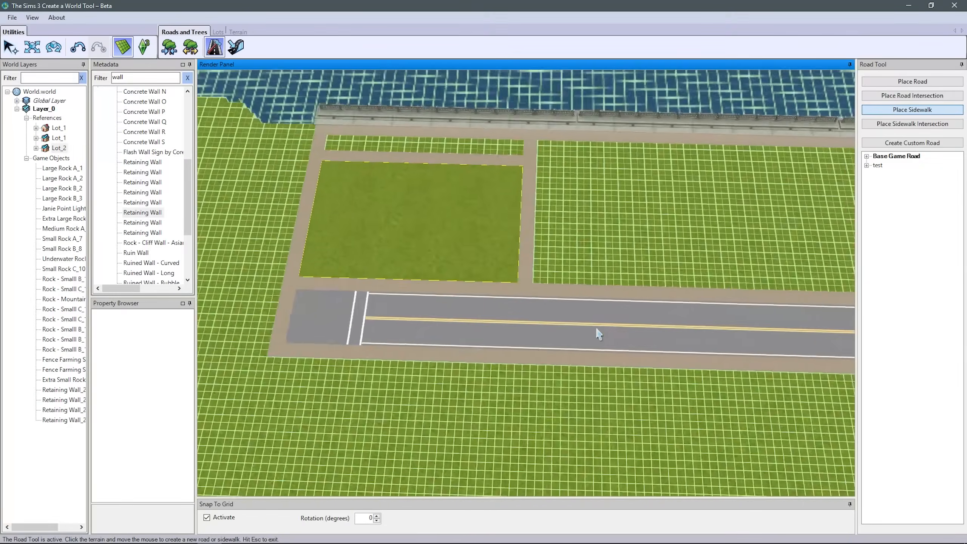
pyautogui.moveTo(598, 332); pyautogui.dragTo(590, 366, button='right')
pyautogui.scroll(-3, 590, 366)
pyautogui.scroll(4, 589, 366)
# - Draw a 51x25 Community lot between the two end lots as a Small Park with a Beautiful Vista buff of 50
pyautogui.click(218, 32)
pyautogui.click(170, 47)
pyautogui.click(350, 368)
pyautogui.click(869, 384)
pyautogui.click(845, 176)
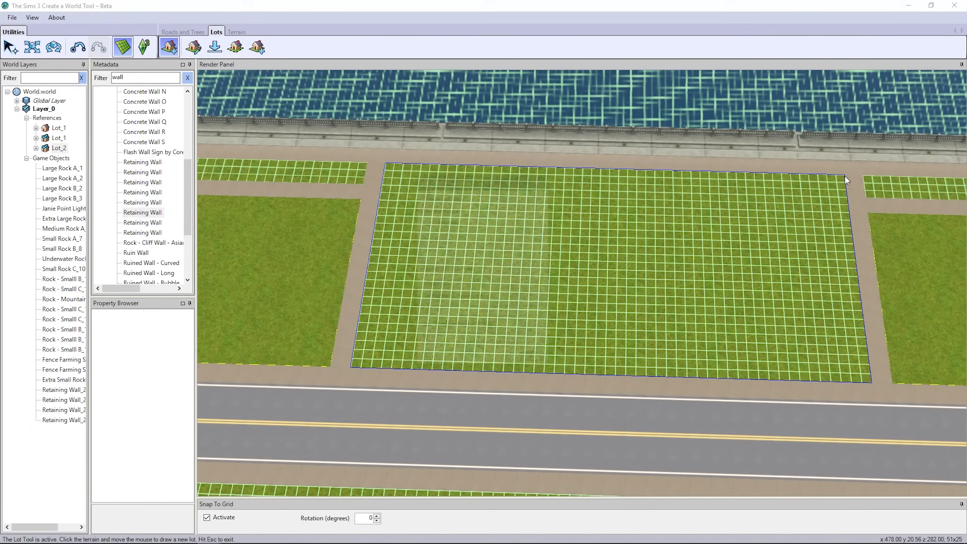
pyautogui.click(428, 220)
pyautogui.click(457, 285)
pyautogui.click(454, 326)
pyautogui.click(533, 360)
# - Hide the snap grid and examine the completed waterfront block from several angles
pyautogui.scroll(-3, 546, 329)
pyautogui.scroll(-6, 549, 334)
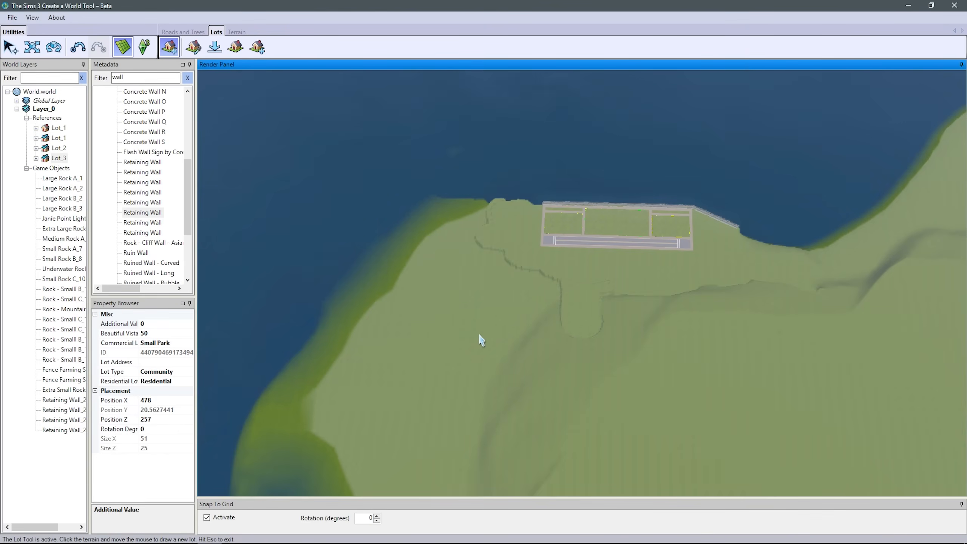
pyautogui.press('Escape')
pyautogui.moveTo(525, 336); pyautogui.dragTo(483, 367, button='right')
pyautogui.click(123, 47)
pyautogui.scroll(3, 491, 268)
pyautogui.scroll(4, 818, 468)
pyautogui.moveTo(490, 269)
pyautogui.mouseDown(button='middle')
pyautogui.moveTo(818, 467)
pyautogui.moveTo(589, 349)
pyautogui.mouseUp(button='middle')
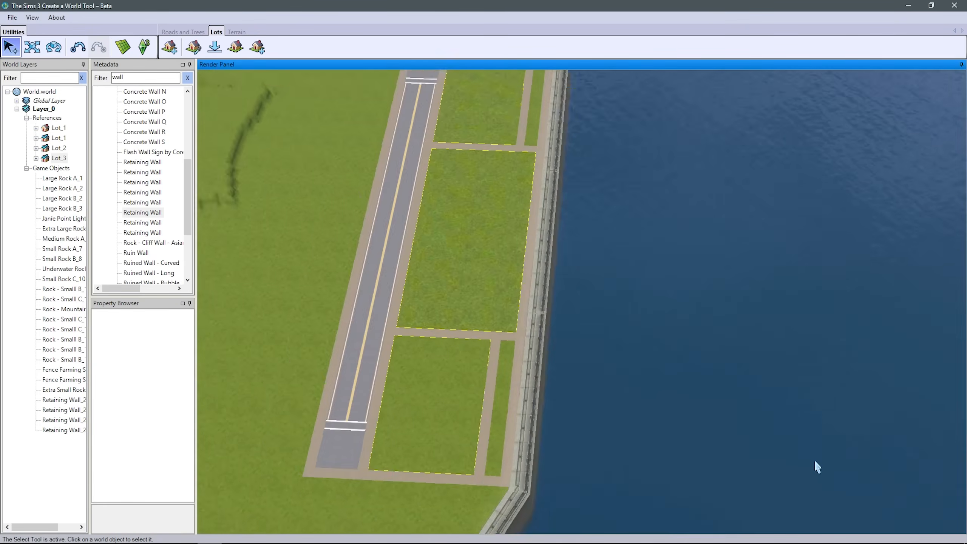
pyautogui.scroll(-5, 816, 463)
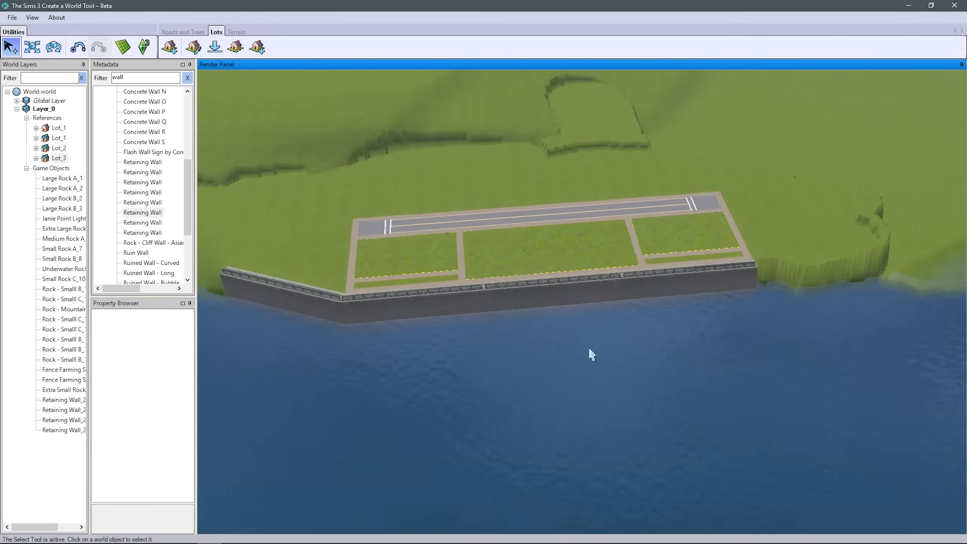
pyautogui.moveTo(589, 349); pyautogui.dragTo(746, 358, button='right')
pyautogui.scroll(4, 590, 349)
# - Flatten the uneven terrain around the block with the Flatten Terrain modifier and a size 11 brush
pyautogui.click(237, 32)
pyautogui.click(169, 47)
pyautogui.click(870, 76)
pyautogui.click(857, 106)
pyautogui.moveTo(909, 409); pyautogui.dragTo(912, 410)
pyautogui.moveTo(572, 179)
pyautogui.mouseDown()
pyautogui.moveTo(535, 168)
pyautogui.moveTo(625, 183)
pyautogui.mouseUp()
pyautogui.scroll(-1, 625, 183)
pyautogui.moveTo(625, 183); pyautogui.dragTo(782, 264, button='right')
pyautogui.moveTo(609, 171); pyautogui.dragTo(516, 216)
pyautogui.moveTo(516, 216); pyautogui.dragTo(476, 228, button='right')
pyautogui.moveTo(476, 228); pyautogui.dragTo(596, 227)
pyautogui.moveTo(596, 226); pyautogui.dragTo(419, 373, button='middle')
pyautogui.scroll(-3, 419, 374)
pyautogui.moveTo(366, 392); pyautogui.dragTo(537, 412)
# - Examine the flattened ground and the ridge inland of the block's road
pyautogui.moveTo(537, 413); pyautogui.dragTo(683, 205, button='middle')
pyautogui.moveTo(682, 206); pyautogui.dragTo(667, 244, button='right')
pyautogui.moveTo(525, 287); pyautogui.dragTo(773, 309, button='right')
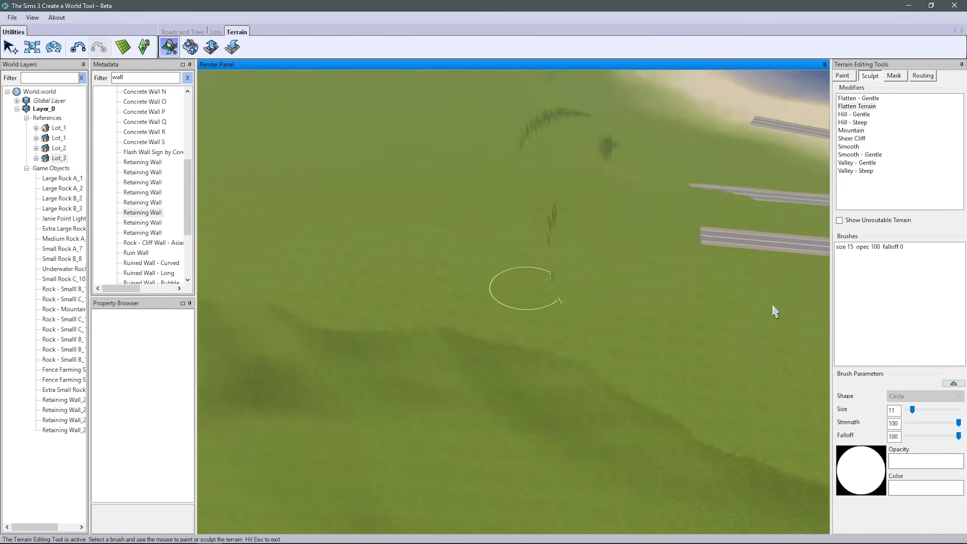
pyautogui.moveTo(773, 309); pyautogui.dragTo(542, 467, button='middle')
pyautogui.scroll(-3, 436, 337)
pyautogui.moveTo(542, 467); pyautogui.dragTo(475, 332, button='right')
pyautogui.scroll(5, 475, 332)
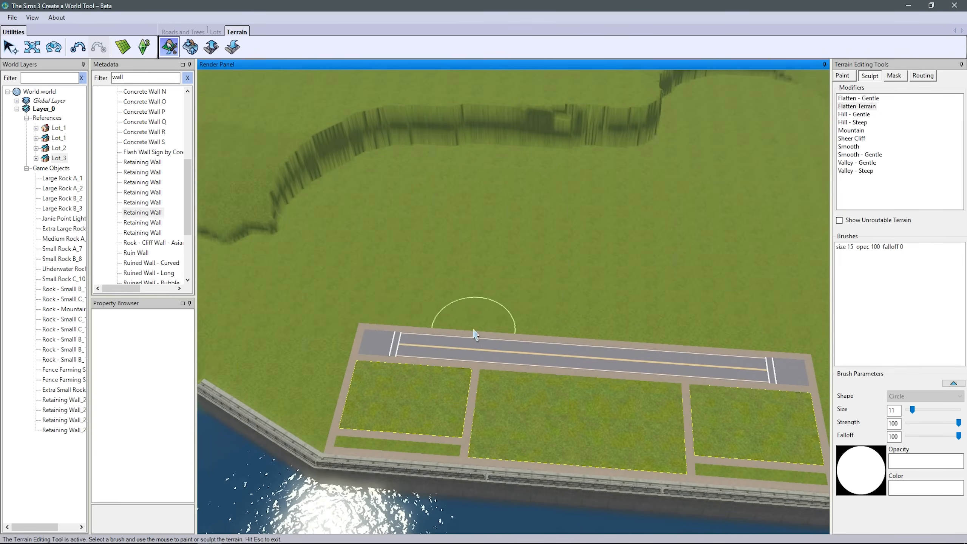
pyautogui.scroll(-4, 378, 329)
pyautogui.moveTo(532, 277); pyautogui.dragTo(525, 393, button='right')
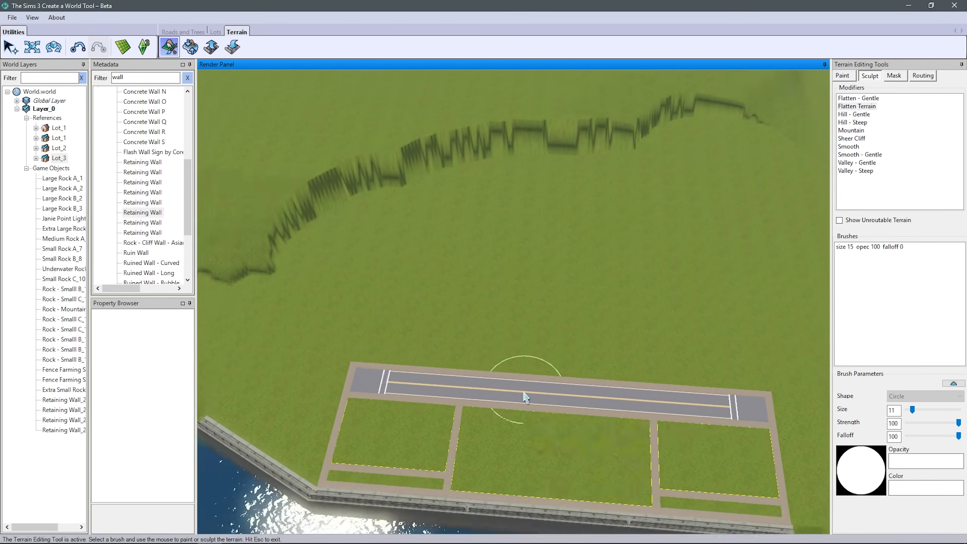
pyautogui.scroll(3, 525, 392)
# - Outline a 51x64 lot on the flattened ground across the road, opposite the middle community lot
pyautogui.click(216, 32)
pyautogui.click(170, 47)
pyautogui.moveTo(552, 275); pyautogui.dragTo(439, 245, button='right')
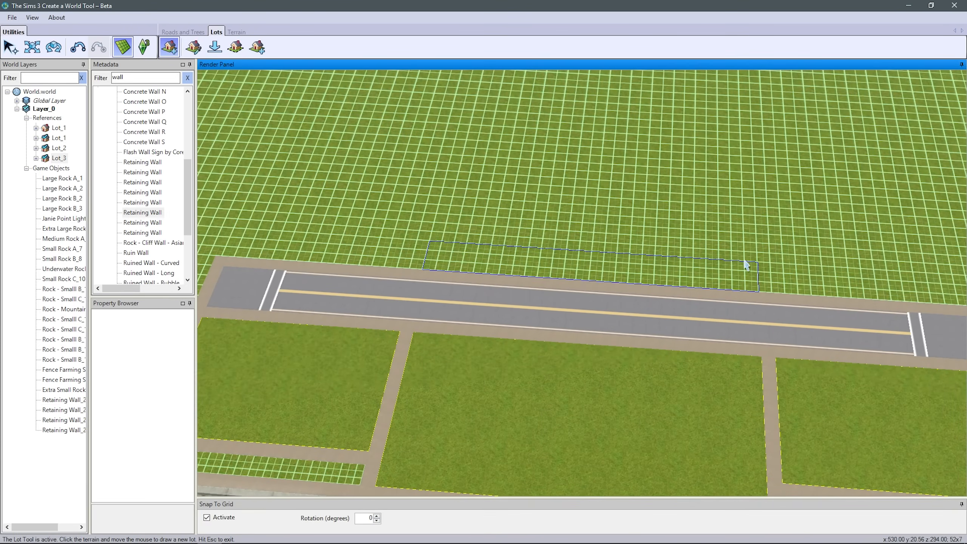
pyautogui.scroll(5, 517, 257)
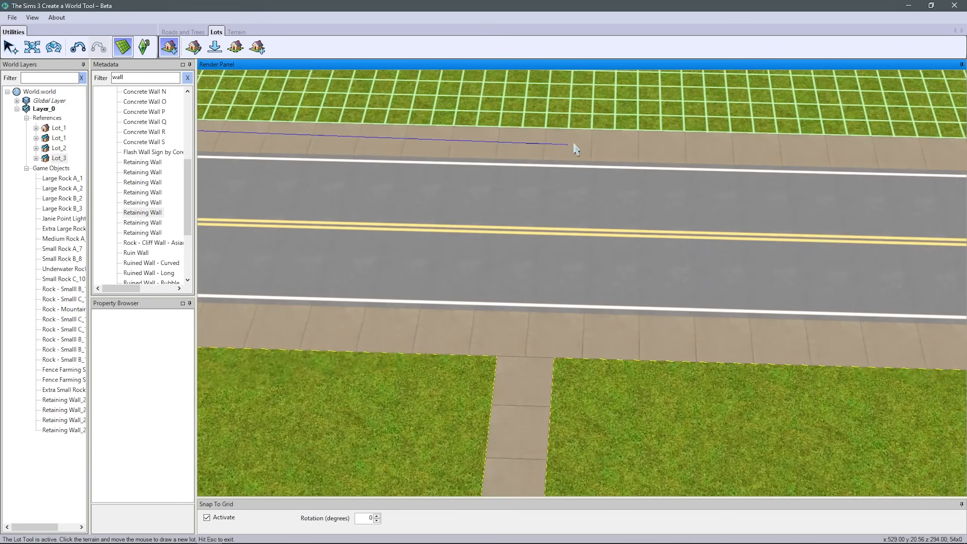
pyautogui.moveTo(574, 145); pyautogui.dragTo(709, 156, button='right')
pyautogui.scroll(-5, 641, 233)
pyautogui.moveTo(597, 92); pyautogui.dragTo(680, 268, button='right')
pyautogui.scroll(-2, 625, 173)
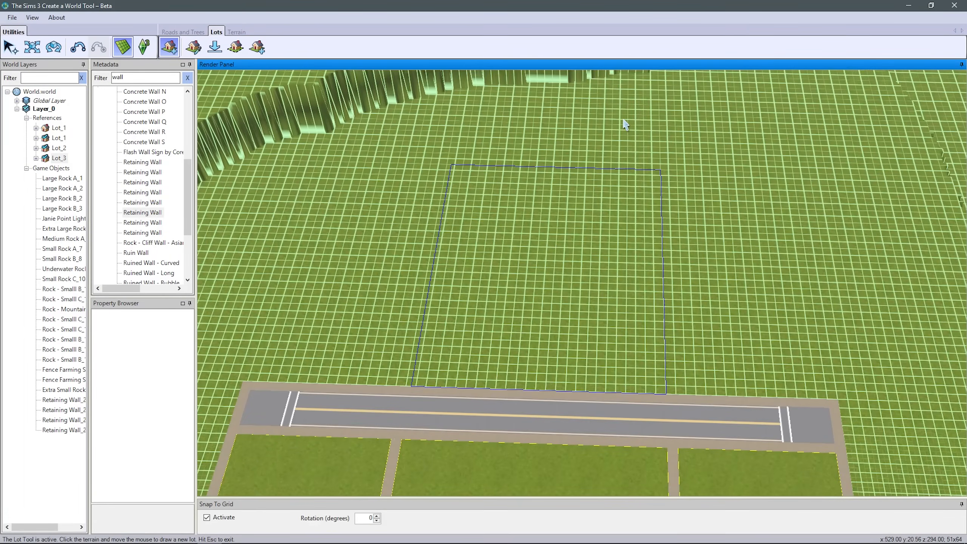
pyautogui.scroll(-5, 621, 228)
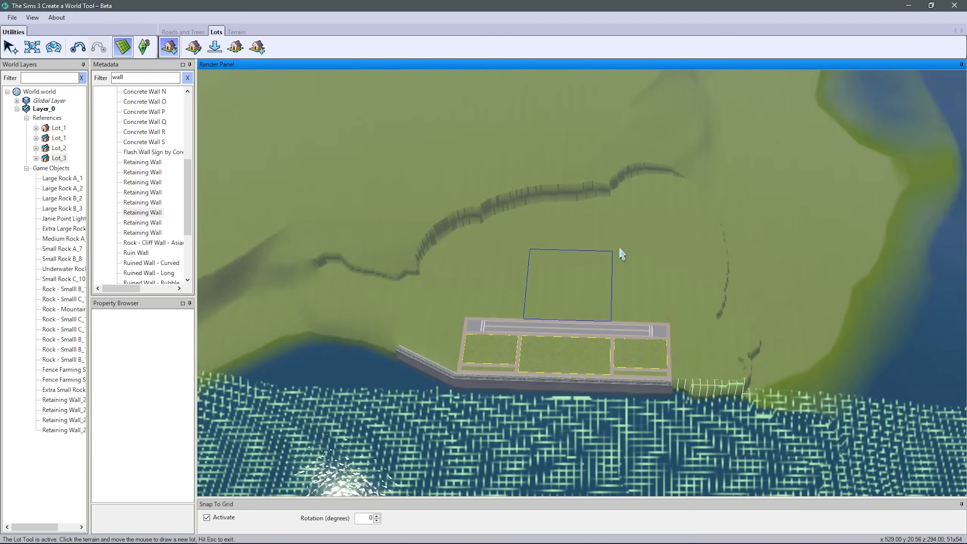
pyautogui.scroll(5, 626, 223)
pyautogui.click(636, 196)
# - Define the new lot as a Community Big Park with a Beautiful Vista buff of 50
pyautogui.click(442, 221)
pyautogui.click(468, 285)
pyautogui.click(453, 335)
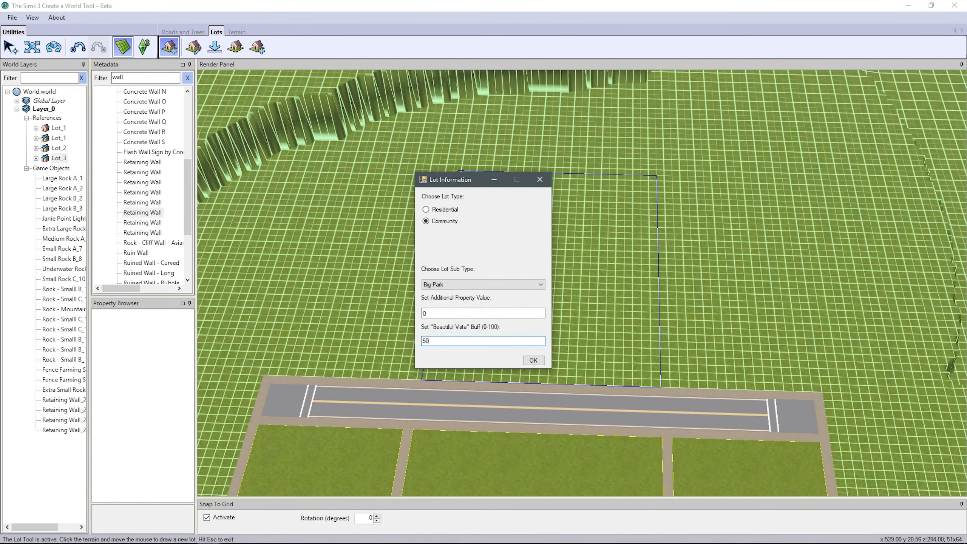
pyautogui.click(535, 360)
# - Bring the raised terrain down to the park lot's inland edge and place a retaining wall along it
pyautogui.moveTo(510, 267); pyautogui.dragTo(496, 242, button='right')
pyautogui.scroll(3, 496, 243)
pyautogui.click(237, 32)
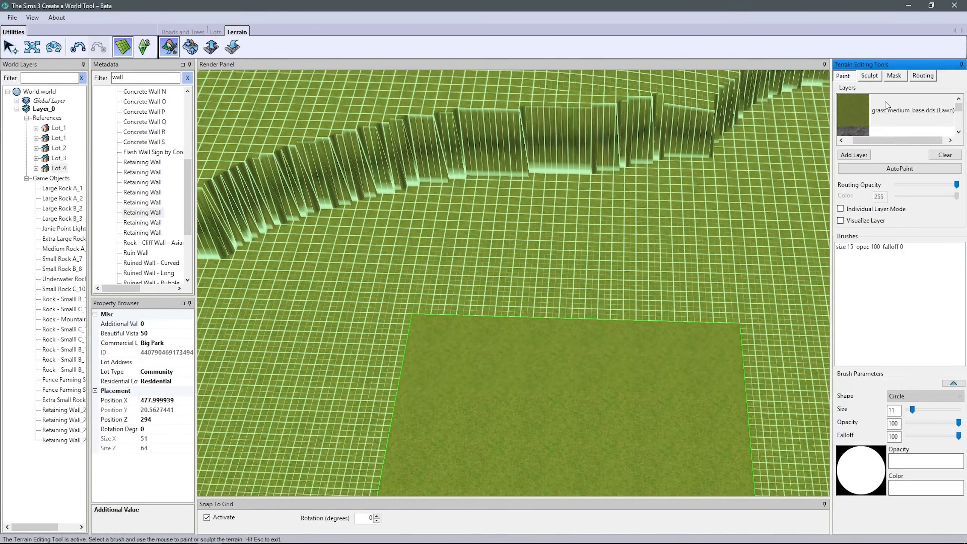
pyautogui.scroll(-2, 643, 152)
pyautogui.moveTo(514, 179); pyautogui.dragTo(515, 248)
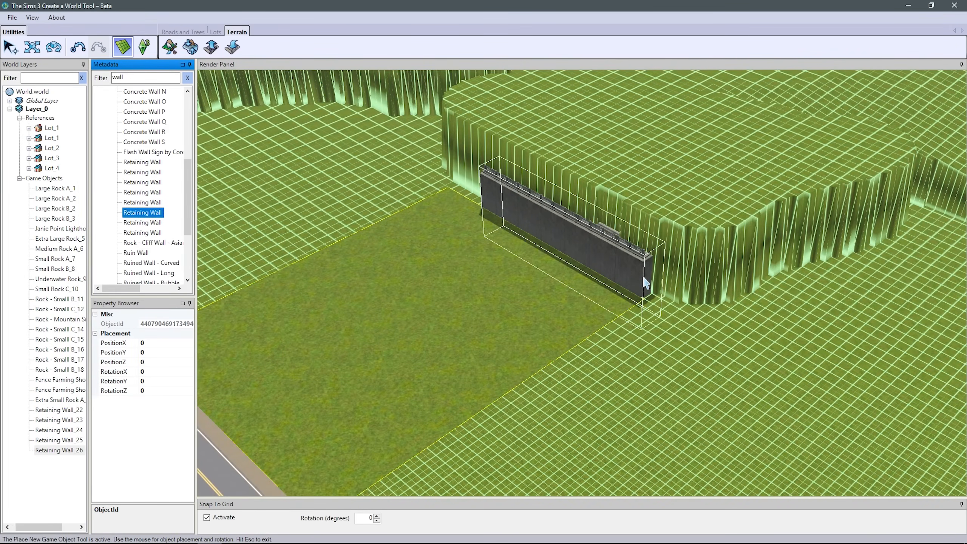
pyautogui.moveTo(643, 277); pyautogui.dragTo(622, 272, button='middle')
pyautogui.scroll(3, 763, 355)
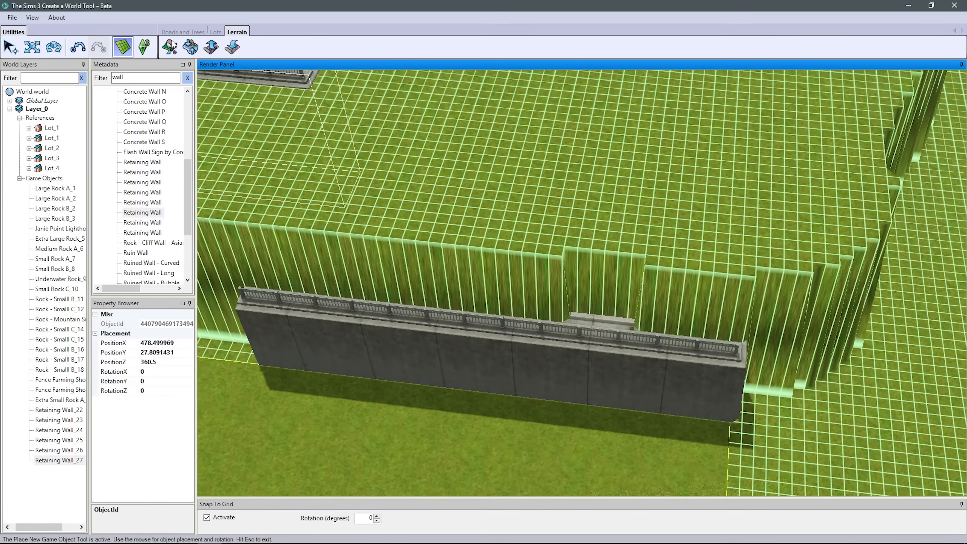
# - Flatten the raised ground behind the park's retaining wall with the Flatten Terrain modifier and a size 11 brush
pyautogui.click(170, 47)
pyautogui.click(857, 107)
pyautogui.scroll(-5, 644, 228)
pyautogui.moveTo(586, 335); pyautogui.dragTo(708, 145)
pyautogui.moveTo(784, 141); pyautogui.dragTo(808, 168)
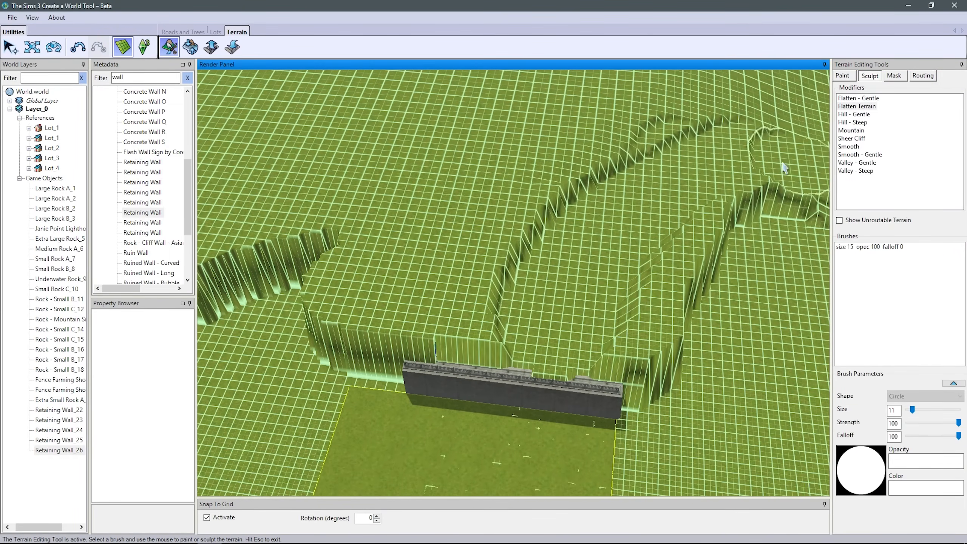
pyautogui.scroll(5, 680, 350)
pyautogui.moveTo(680, 350); pyautogui.dragTo(576, 367, button='middle')
pyautogui.moveTo(577, 367)
pyautogui.mouseDown()
pyautogui.moveTo(627, 302)
pyautogui.moveTo(561, 279)
pyautogui.moveTo(709, 296)
pyautogui.mouseUp()
pyautogui.scroll(-2, 627, 302)
# - Extend the flattened upper plateau to both sides of the wall, straightening its edge in line with the wall
pyautogui.scroll(-4, 562, 278)
pyautogui.moveTo(709, 296); pyautogui.dragTo(676, 296, button='right')
pyautogui.moveTo(676, 296); pyautogui.dragTo(365, 177)
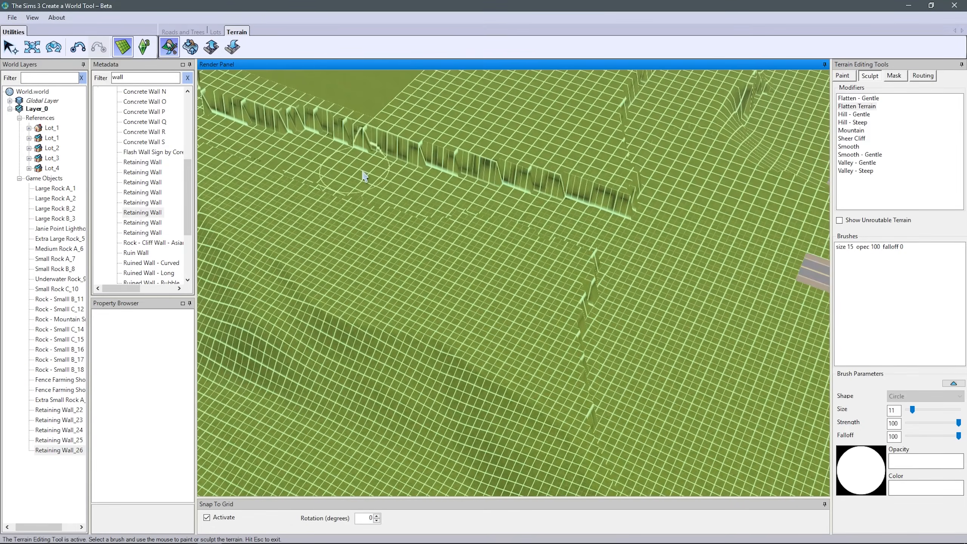
pyautogui.moveTo(362, 171); pyautogui.dragTo(343, 148, button='right')
pyautogui.moveTo(342, 149); pyautogui.dragTo(399, 238)
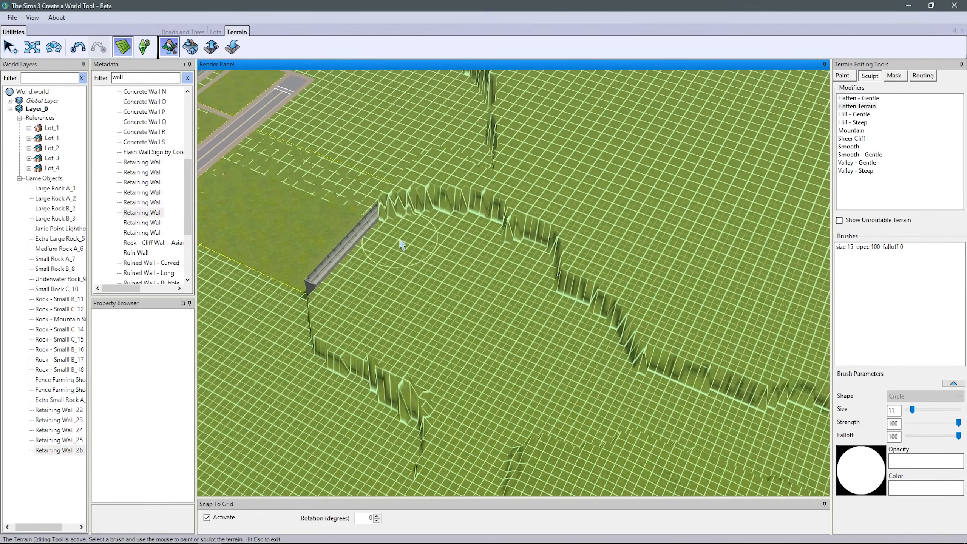
pyautogui.moveTo(518, 223)
pyautogui.mouseDown(button='middle')
pyautogui.moveTo(609, 326)
pyautogui.moveTo(510, 267)
pyautogui.mouseUp(button='middle')
pyautogui.moveTo(511, 266); pyautogui.dragTo(492, 246)
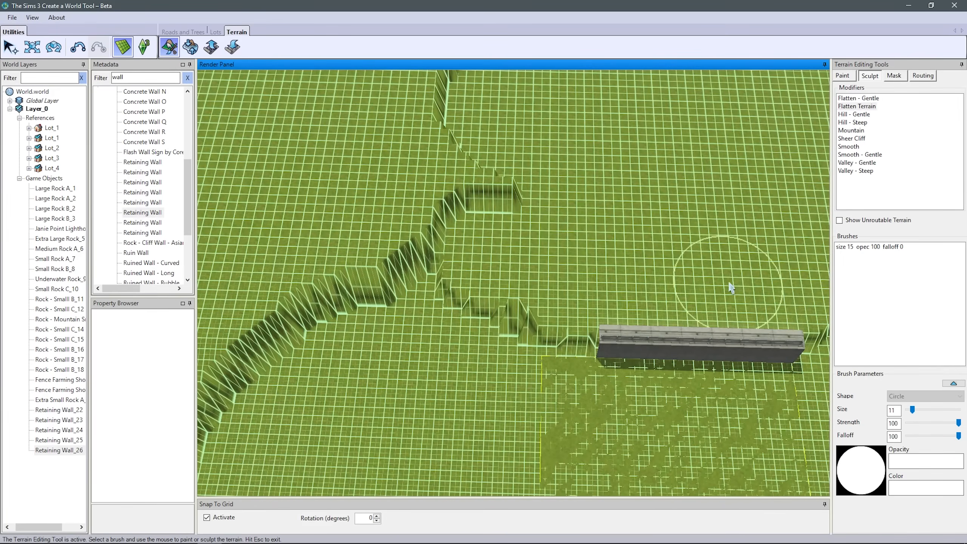
pyautogui.moveTo(408, 188); pyautogui.dragTo(330, 244, button='right')
pyautogui.scroll(3, 533, 230)
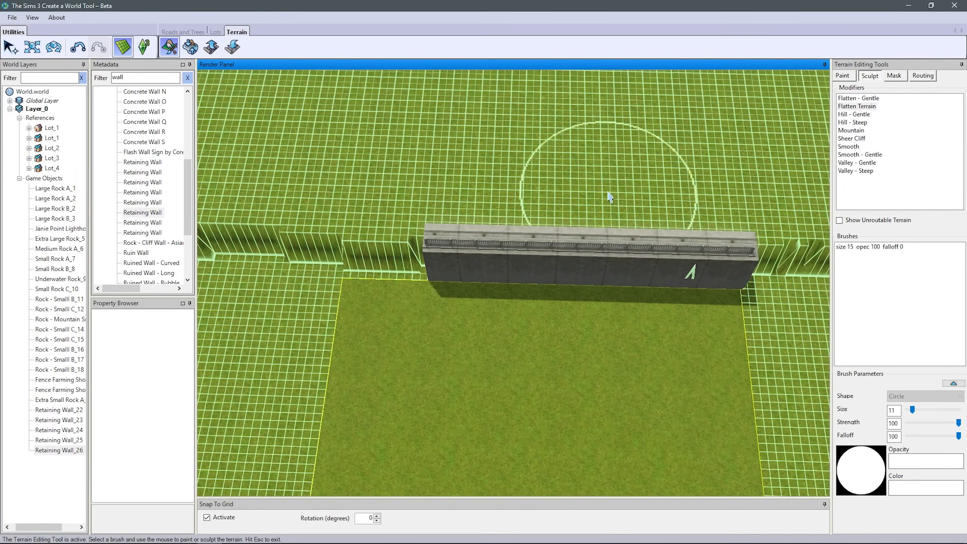
pyautogui.moveTo(670, 160); pyautogui.dragTo(545, 374, button='right')
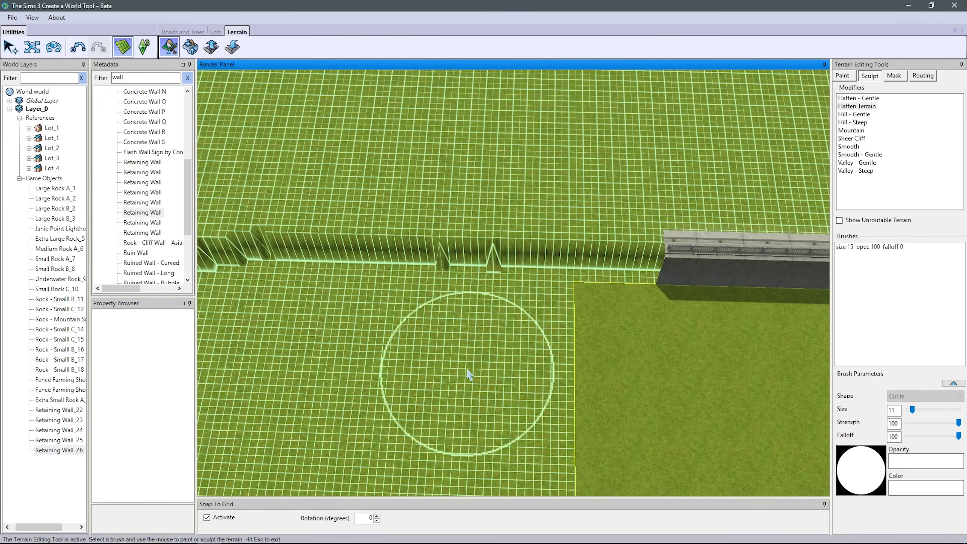
# - Place a road from the intersection at the waterfront road's end inland up onto the raised plateau
pyautogui.scroll(-2, 507, 396)
pyautogui.moveTo(474, 391); pyautogui.dragTo(476, 457, button='right')
pyautogui.scroll(1, 480, 417)
pyautogui.click(184, 32)
pyautogui.click(214, 47)
pyautogui.moveTo(476, 247); pyautogui.dragTo(457, 343, button='right')
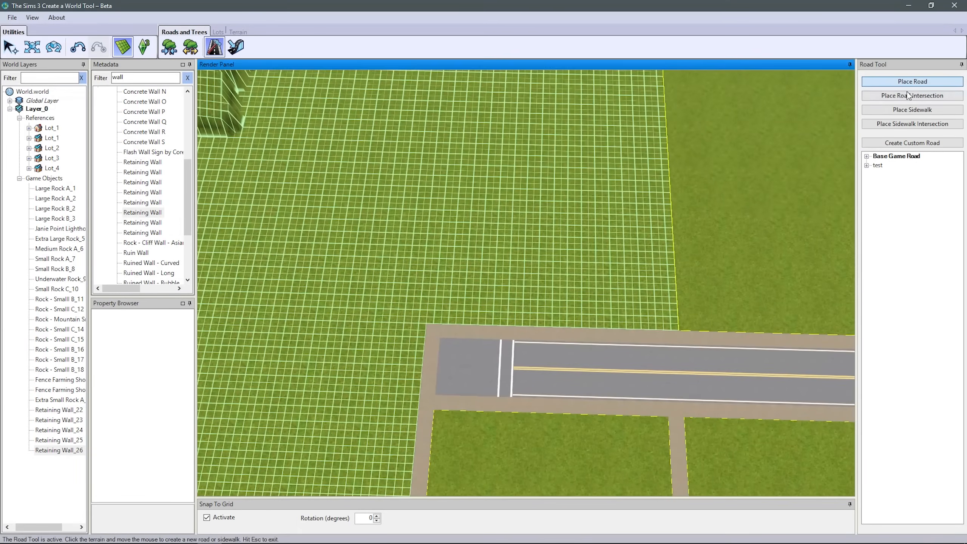
pyautogui.moveTo(470, 305); pyautogui.dragTo(483, 104, button='right')
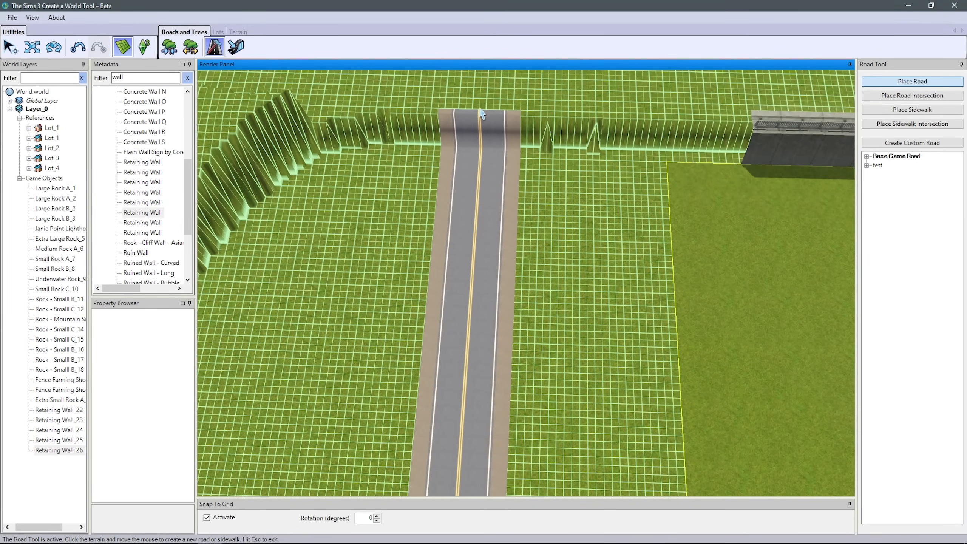
pyautogui.click(480, 108)
pyautogui.moveTo(480, 152); pyautogui.dragTo(650, 292, button='right')
pyautogui.press('Escape')
# - Place road segments on the plateau along the retaining wall and toward the top of the side road
pyautogui.scroll(1, 516, 328)
pyautogui.scroll(2, 650, 292)
pyautogui.click(214, 47)
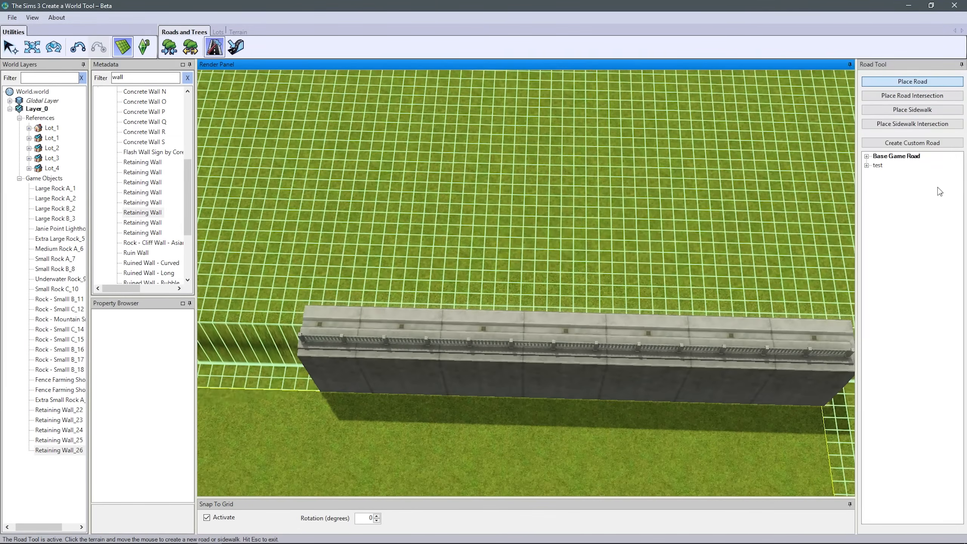
pyautogui.moveTo(523, 261); pyautogui.dragTo(655, 259, button='middle')
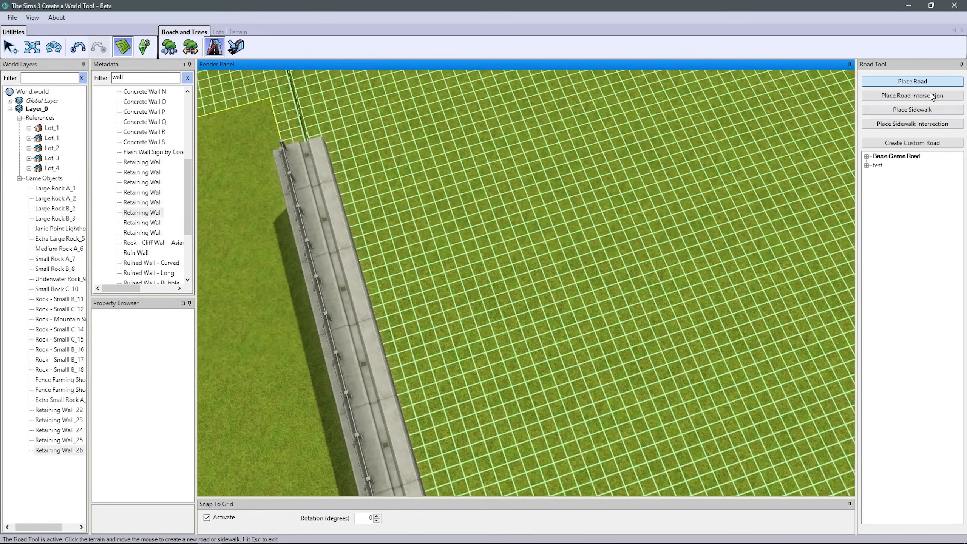
pyautogui.click(407, 146)
pyautogui.scroll(-2, 408, 152)
pyautogui.click(471, 407)
pyautogui.moveTo(470, 407); pyautogui.dragTo(498, 236, button='right')
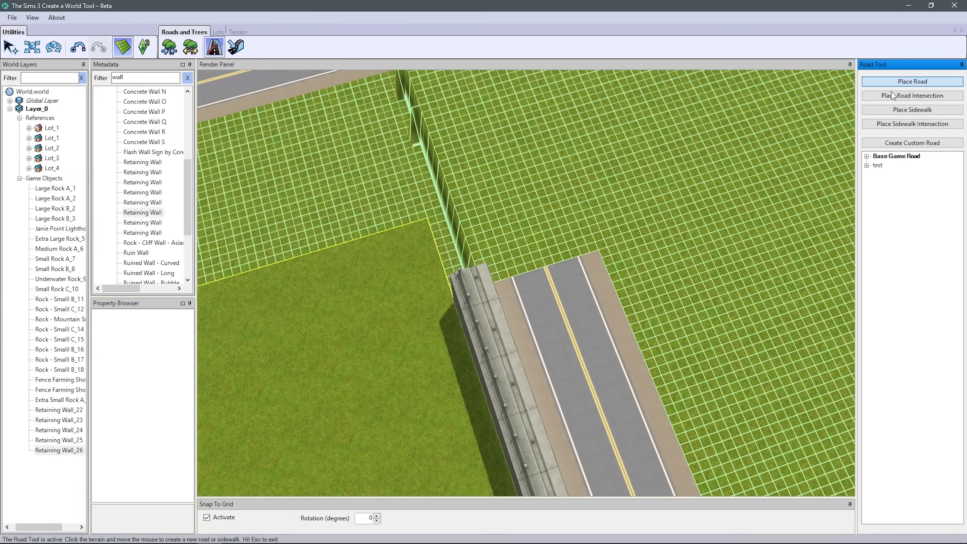
pyautogui.click(545, 265)
pyautogui.moveTo(545, 265); pyautogui.dragTo(516, 187, button='right')
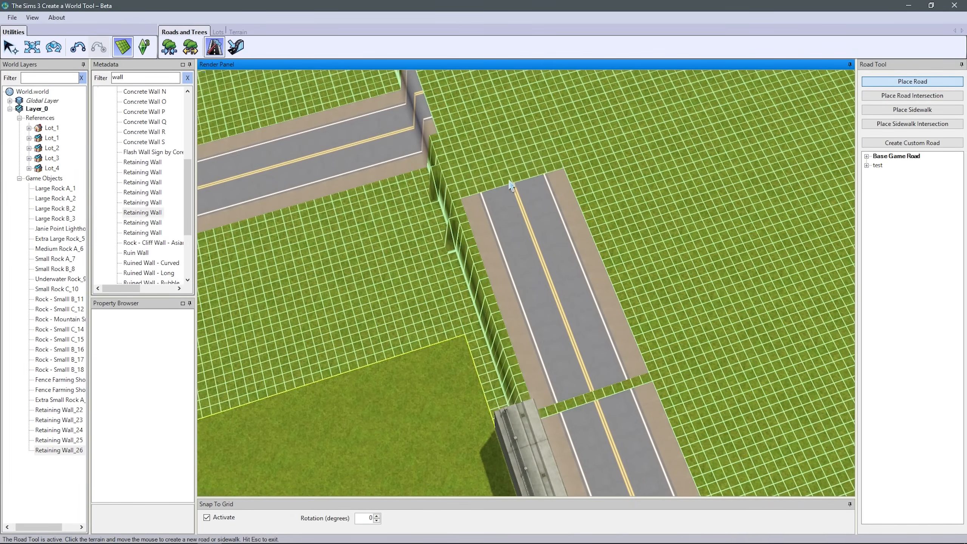
pyautogui.click(509, 156)
# - Place a road intersection on the plateau and connect the side road and the upper road to it
pyautogui.click(893, 95)
pyautogui.scroll(1, 564, 160)
pyautogui.click(516, 119)
pyautogui.press('Escape')
pyautogui.click(612, 218)
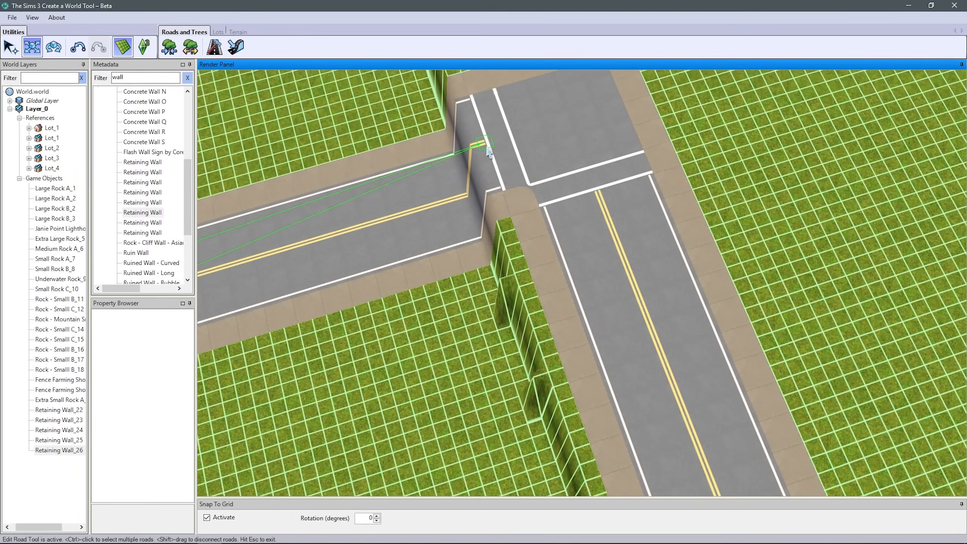
# - Smoothen the side road segment climbing the ledge, using edge width 3 and no adjacent terrain sculpting
pyautogui.scroll(-2, 489, 153)
pyautogui.moveTo(661, 322); pyautogui.dragTo(593, 447, button='middle')
pyautogui.scroll(3, 594, 448)
pyautogui.click(236, 47)
pyautogui.click(876, 285)
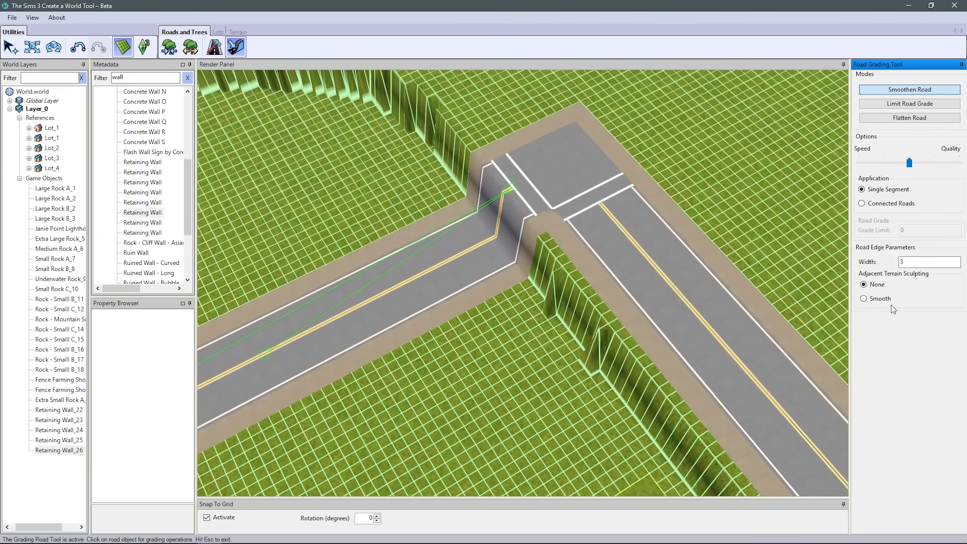
pyautogui.click(471, 228)
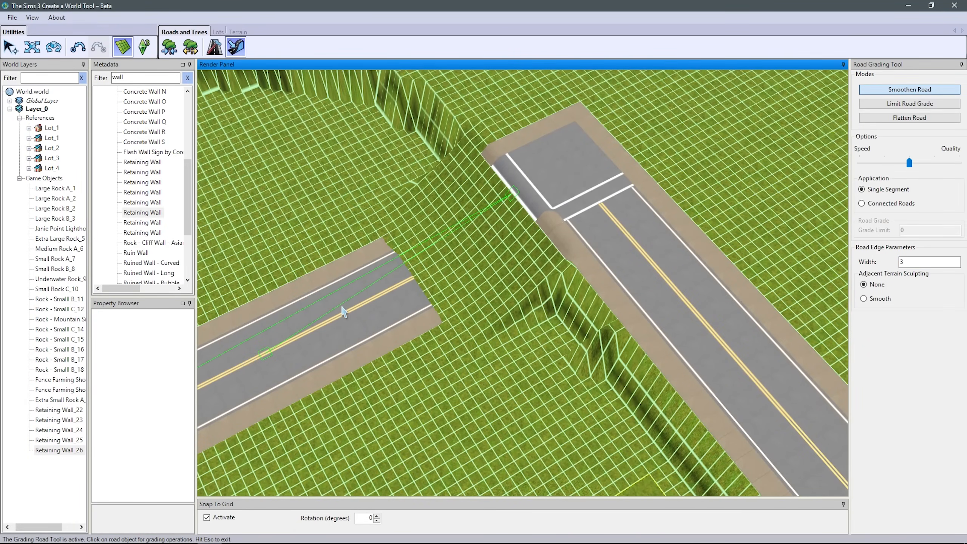
pyautogui.moveTo(471, 230); pyautogui.dragTo(509, 352, button='middle')
# - Try to smoothen the connected roads around the plateau intersection
pyautogui.click(913, 166)
pyautogui.click(900, 203)
pyautogui.click(599, 210)
pyautogui.scroll(-3, 599, 210)
pyautogui.hotkey('ctrl', 'z')
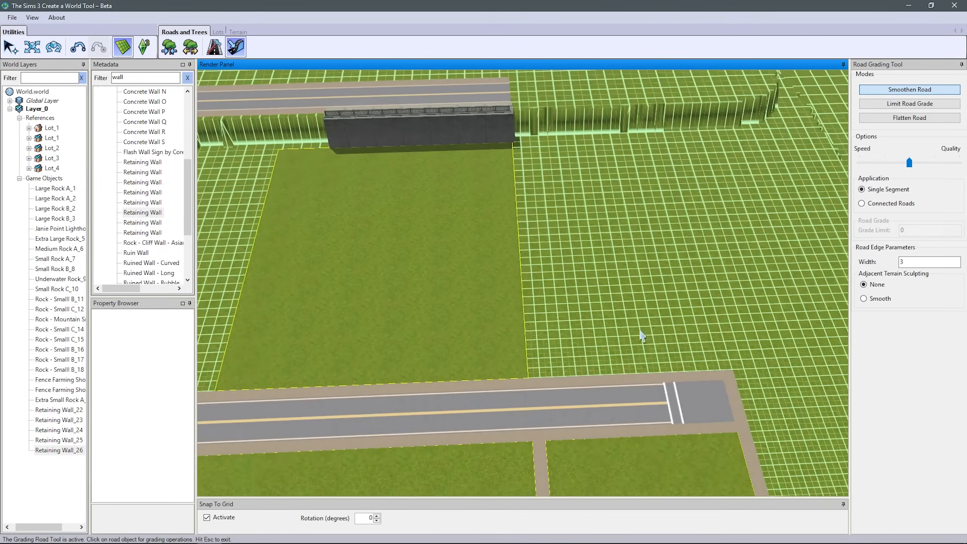
# - Build a matching side road on the park lot's other side, connected to the lower and upper roads
pyautogui.moveTo(640, 330); pyautogui.dragTo(645, 347, button='right')
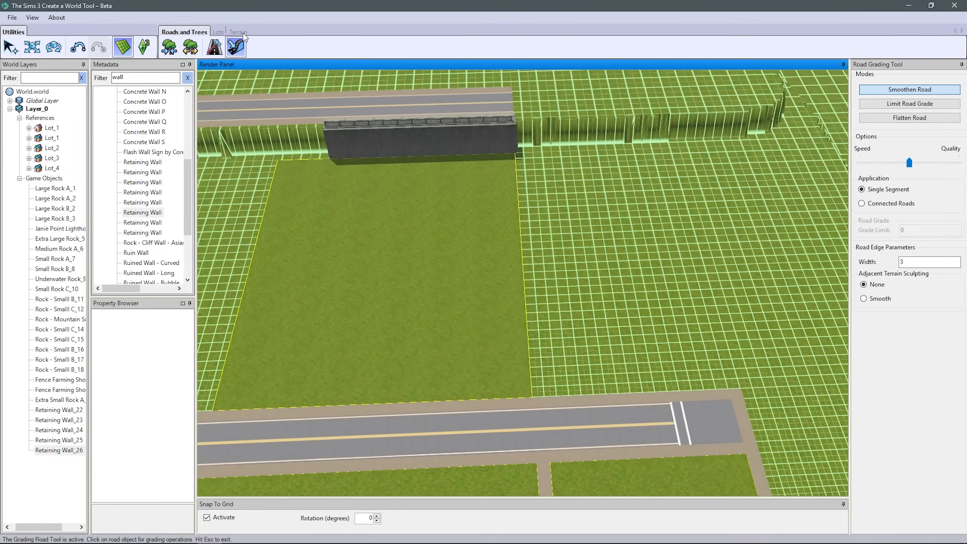
pyautogui.click(215, 47)
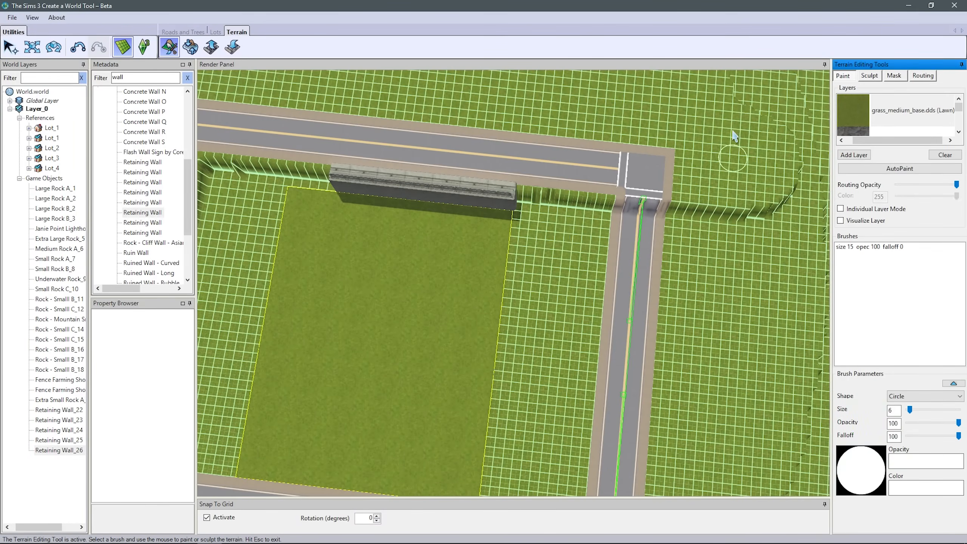
# - Reshape the slopes along the two side roads with the Flatten Terrain modifier at brush size 6 and activate road grading
pyautogui.click(871, 76)
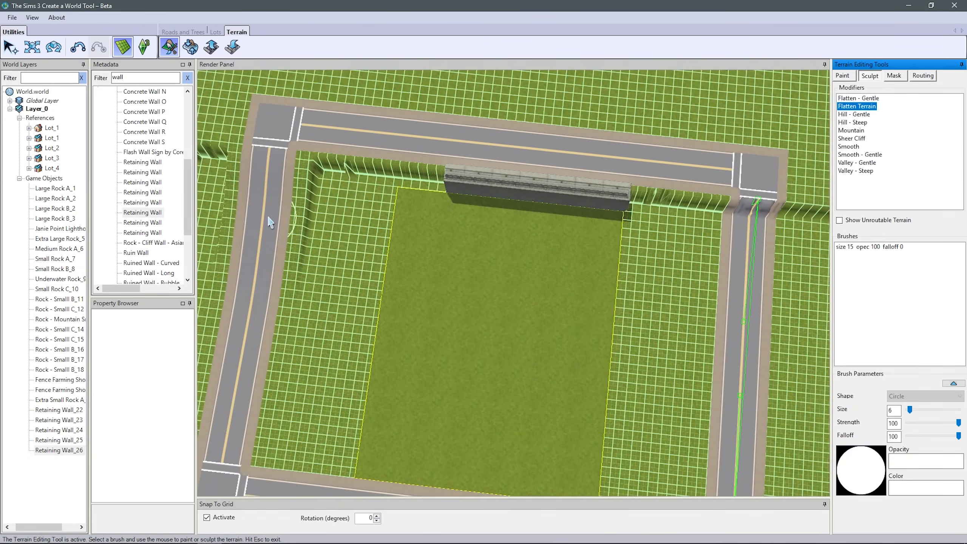
pyautogui.moveTo(270, 222); pyautogui.dragTo(734, 287)
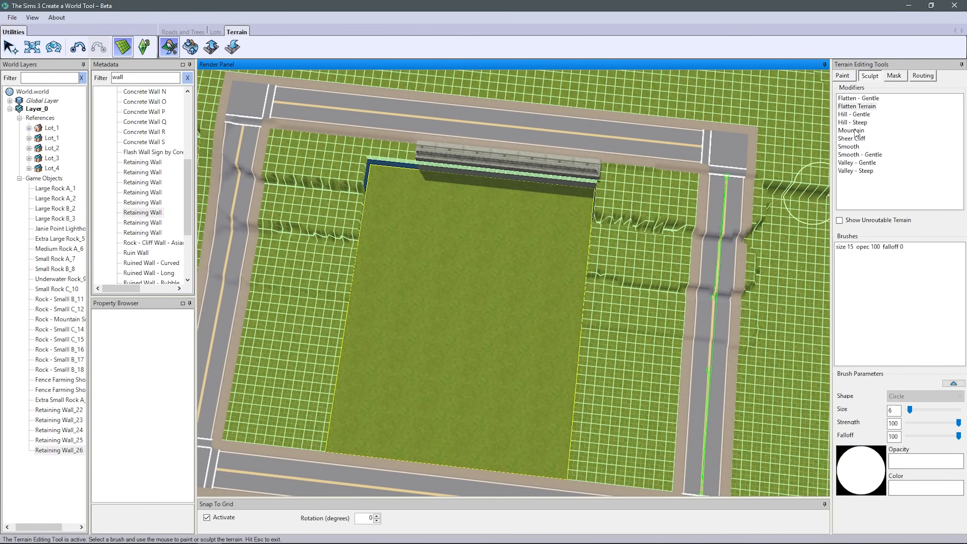
pyautogui.click(857, 106)
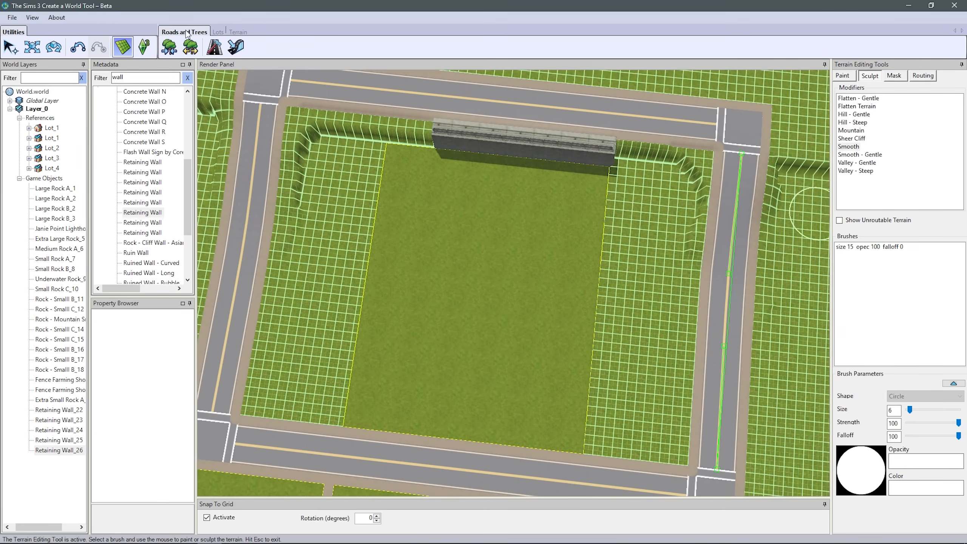
pyautogui.click(236, 46)
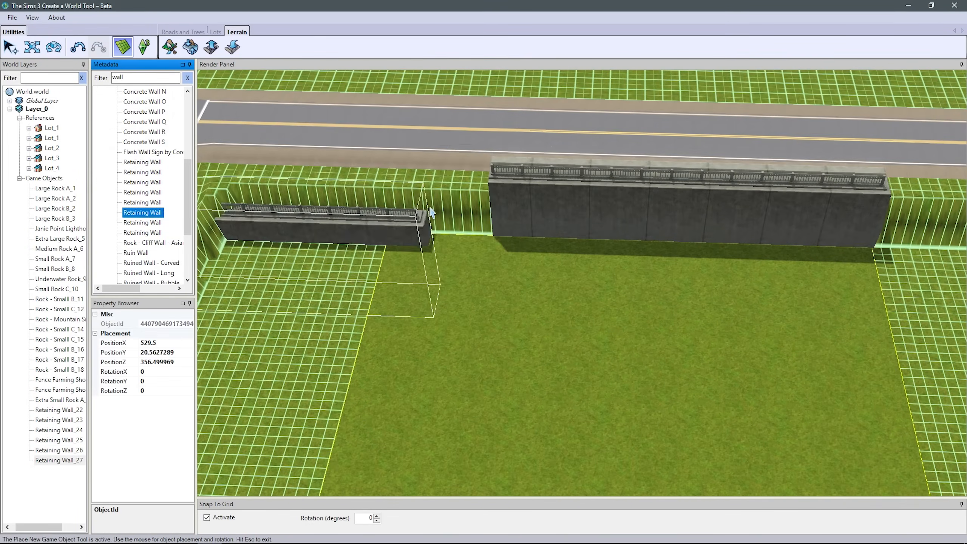
# - Move the park's first retaining wall along the ledge to X 464.5, Y 26.8310547 and Z 361.5
pyautogui.click(185, 33)
pyautogui.click(32, 47)
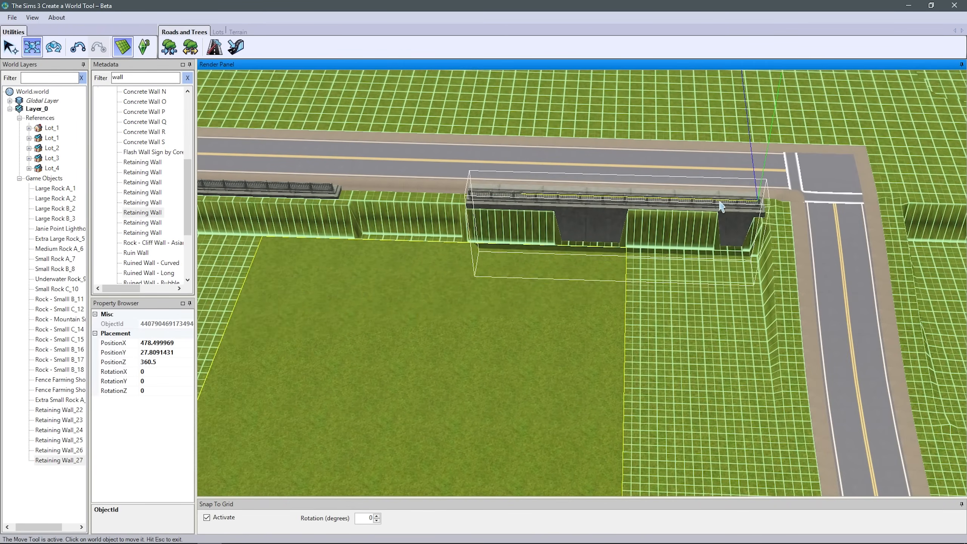
pyautogui.moveTo(644, 223); pyautogui.dragTo(754, 242)
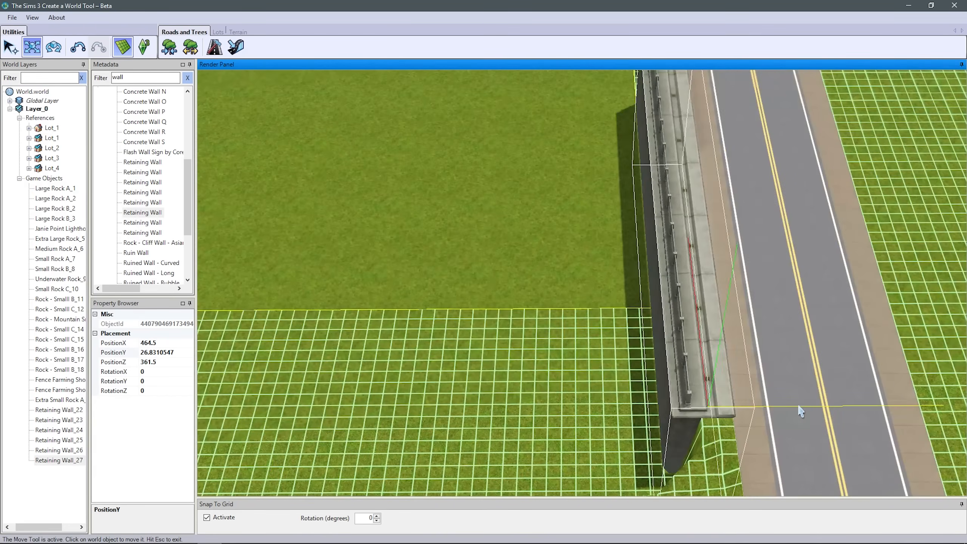
# - Position the second retaining wall beside the first at X 505.5 and Z 360.5, with PositionY 26.8310547
pyautogui.click(568, 359)
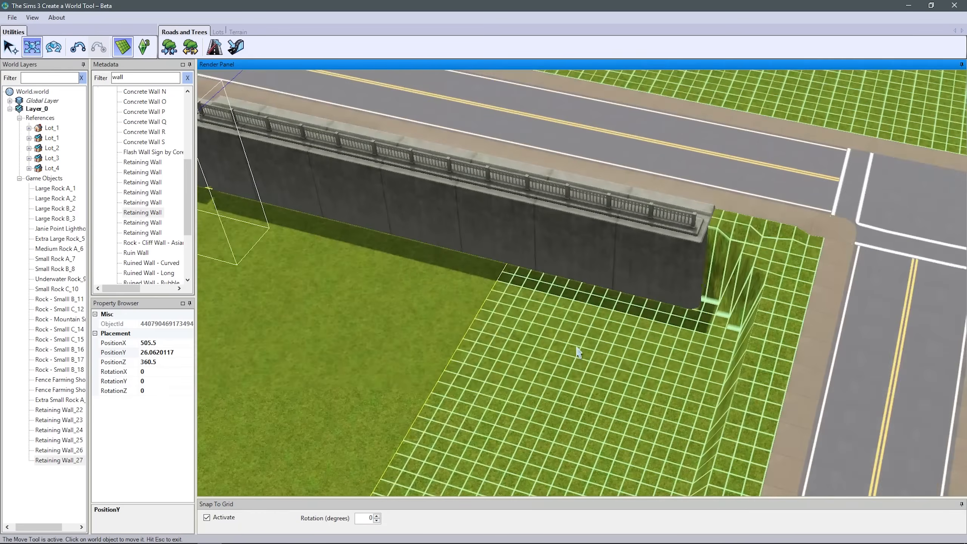
pyautogui.press('Escape')
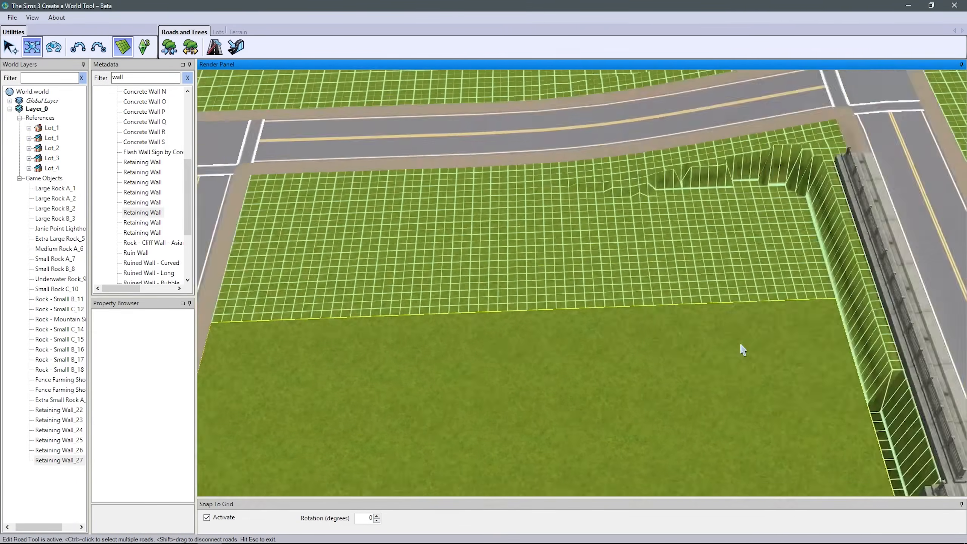
pyautogui.press('Escape')
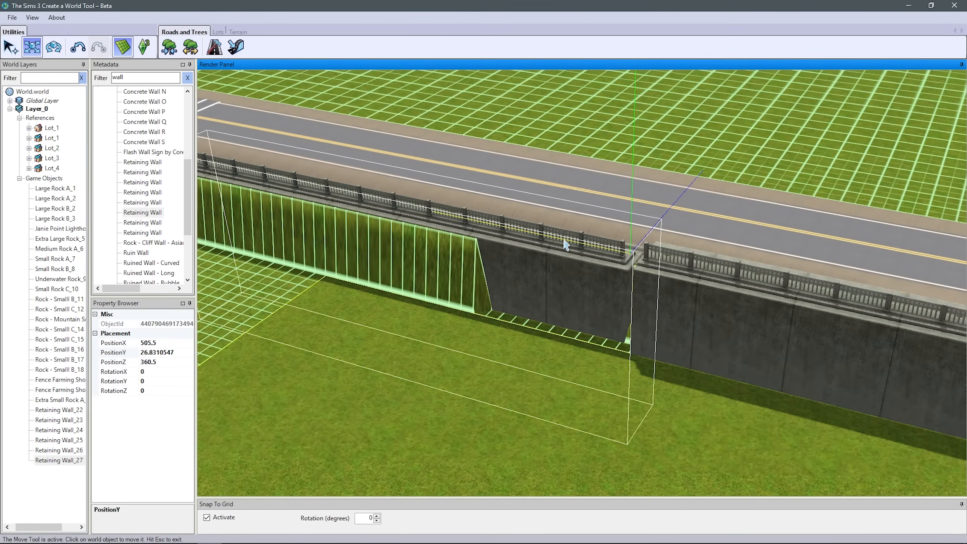
pyautogui.click(122, 353)
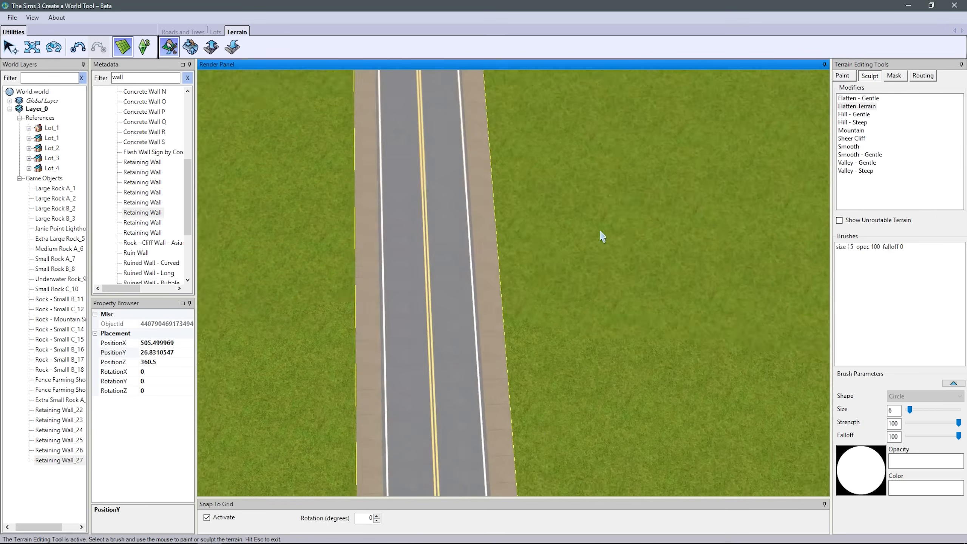
pyautogui.scroll(3, 506, 172)
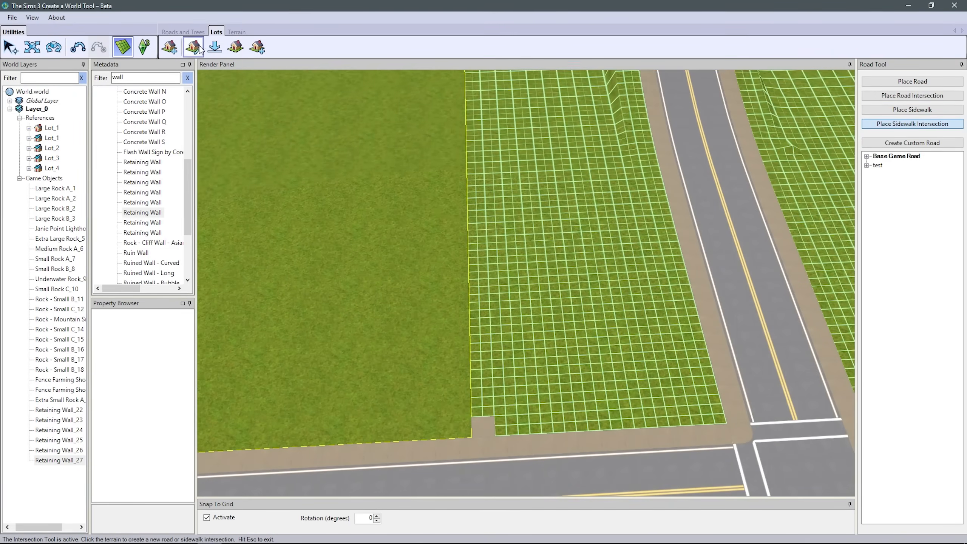
# - Draw a 20x20 community lot with Beautiful Vista 25 on each side of the park, at the lower road's two corners
pyautogui.click(169, 47)
pyautogui.click(546, 462)
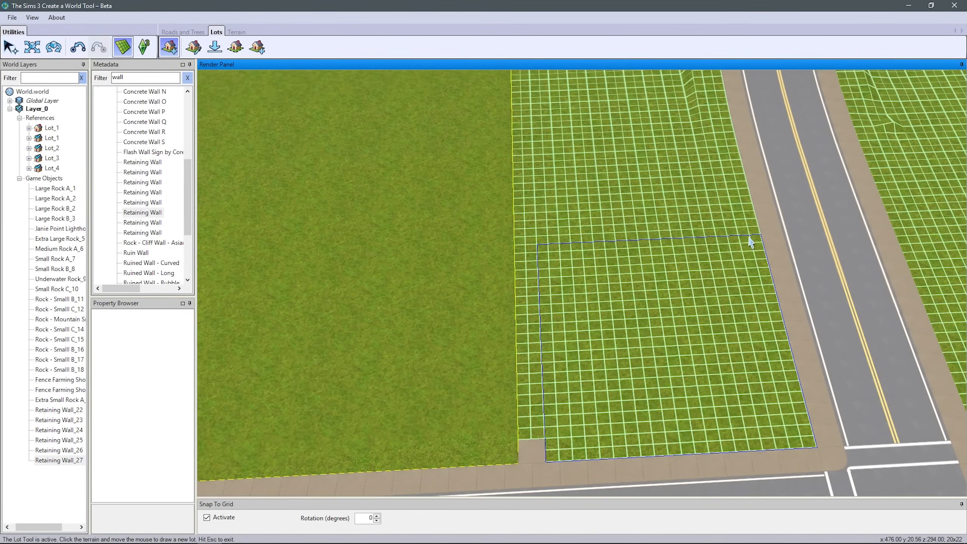
pyautogui.click(751, 252)
pyautogui.click(533, 360)
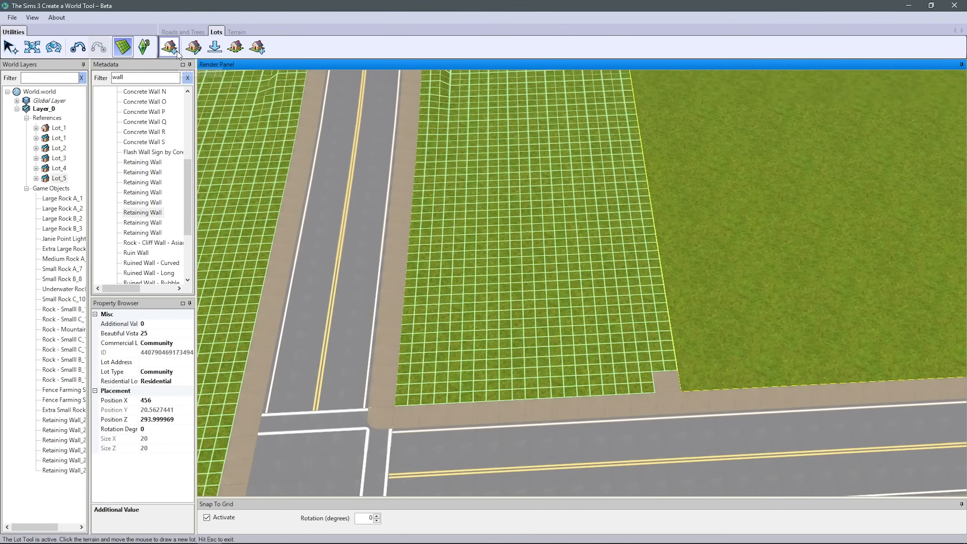
pyautogui.click(604, 296)
pyautogui.click(426, 333)
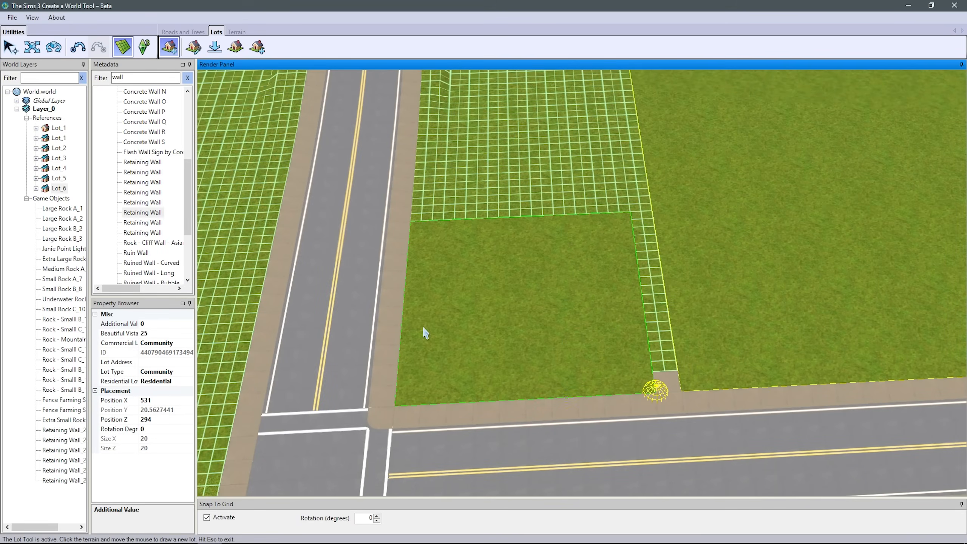
# - Place sidewalks with sidewalk intersections along both sides of the park lot and across behind the two small corner lots
pyautogui.click(183, 33)
pyautogui.click(214, 47)
pyautogui.click(903, 125)
pyautogui.click(426, 253)
pyautogui.click(574, 237)
pyautogui.click(393, 242)
pyautogui.click(910, 111)
pyautogui.click(606, 230)
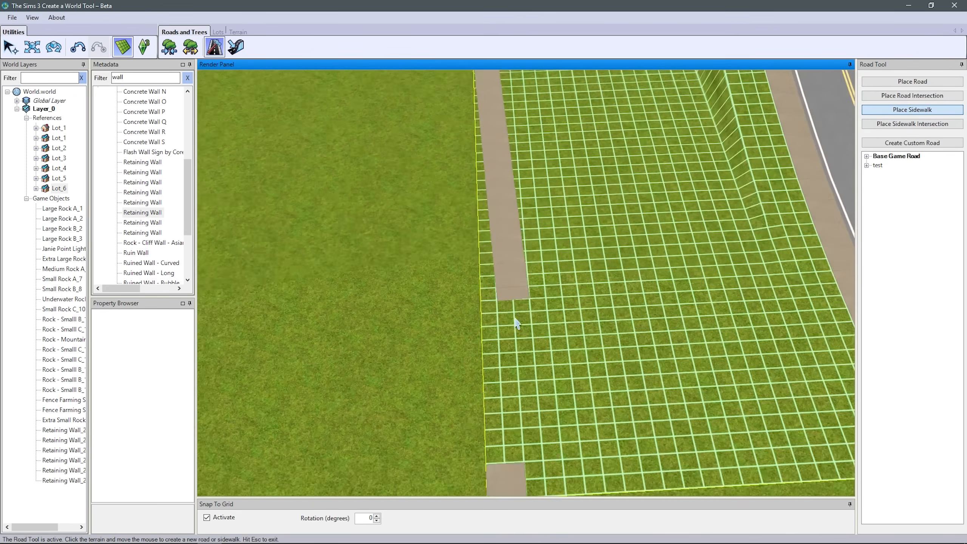
pyautogui.click(564, 270)
pyautogui.click(746, 251)
pyautogui.click(929, 110)
# - Move the loose sidewalk ends to connect them at the retaining wall and beside the side road
pyautogui.click(35, 52)
pyautogui.scroll(5, 714, 188)
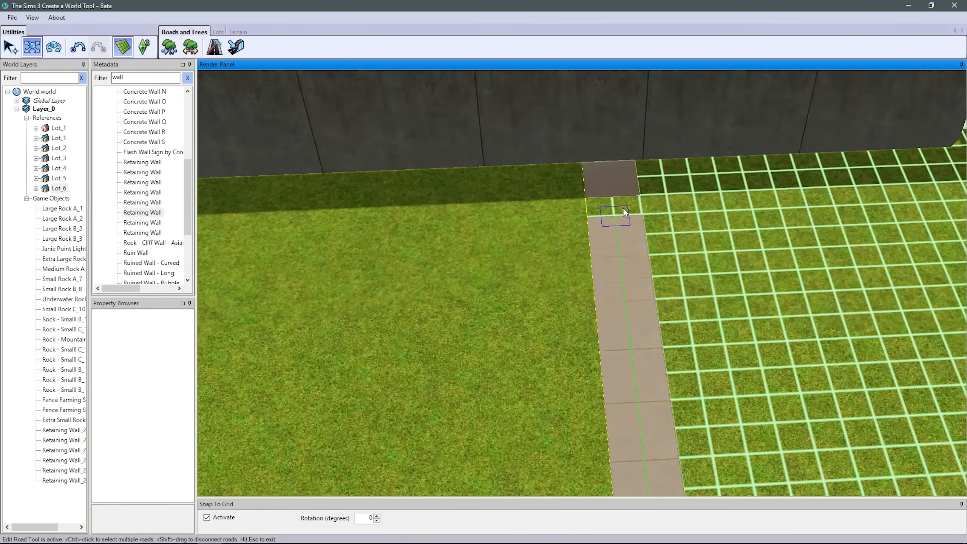
pyautogui.moveTo(624, 210); pyautogui.dragTo(613, 195)
pyautogui.scroll(-5, 613, 267)
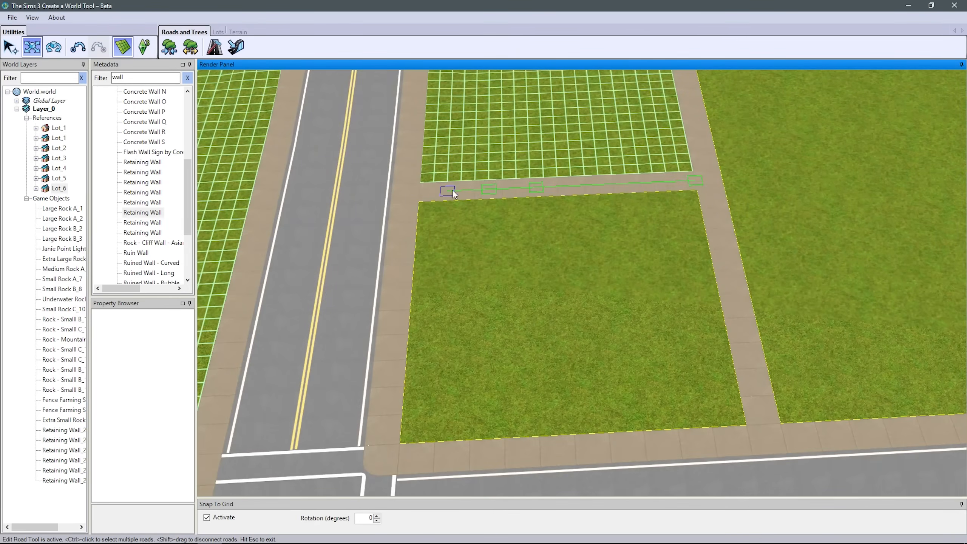
pyautogui.moveTo(452, 191); pyautogui.dragTo(428, 192)
# - Draw a 20x42 community lot with Beautiful Vista 25 behind each small corner lot, up to the retaining wall, and save the world
pyautogui.scroll(-5, 679, 257)
pyautogui.scroll(2, 681, 261)
pyautogui.click(216, 32)
pyautogui.click(170, 47)
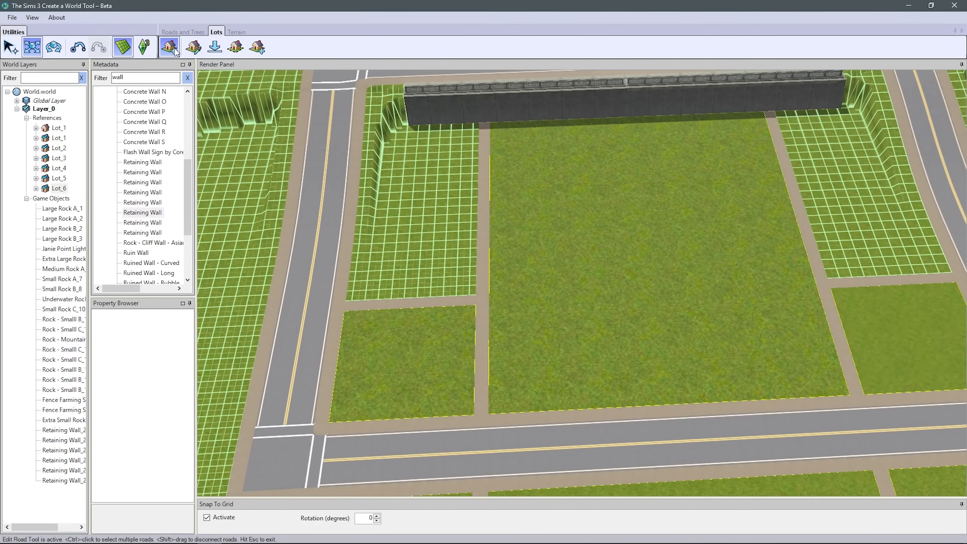
pyautogui.click(452, 124)
pyautogui.click(427, 221)
pyautogui.click(534, 360)
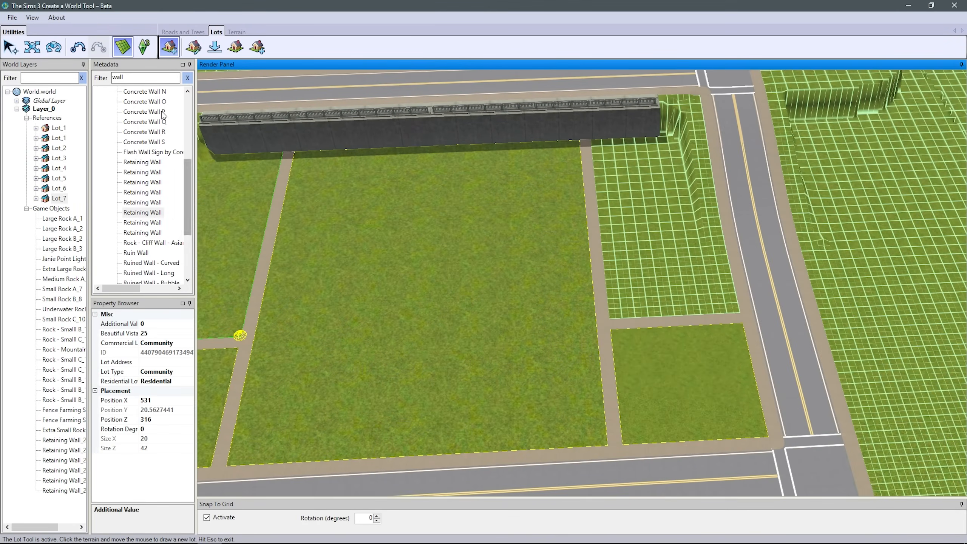
pyautogui.click(680, 128)
pyautogui.click(534, 360)
pyautogui.scroll(-10, 539, 335)
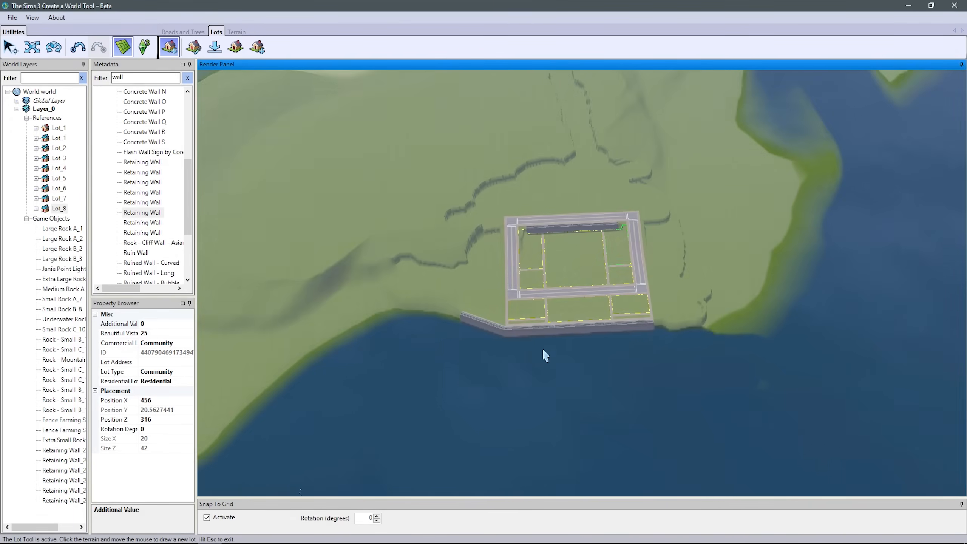
pyautogui.moveTo(543, 351); pyautogui.dragTo(502, 141, button='right')
pyautogui.hotkey('ctrl', 's')
# - Examine the finished block and the surrounding terrain from far and near, including the cliffs beyond the upper road
pyautogui.moveTo(719, 167); pyautogui.dragTo(598, 378, button='right')
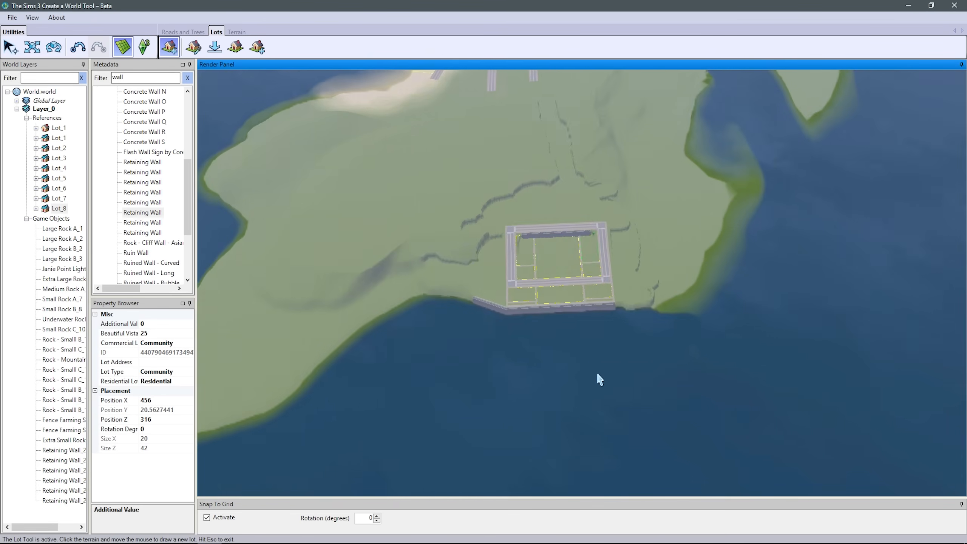
pyautogui.scroll(10, 598, 378)
pyautogui.moveTo(440, 393); pyautogui.dragTo(615, 323, button='right')
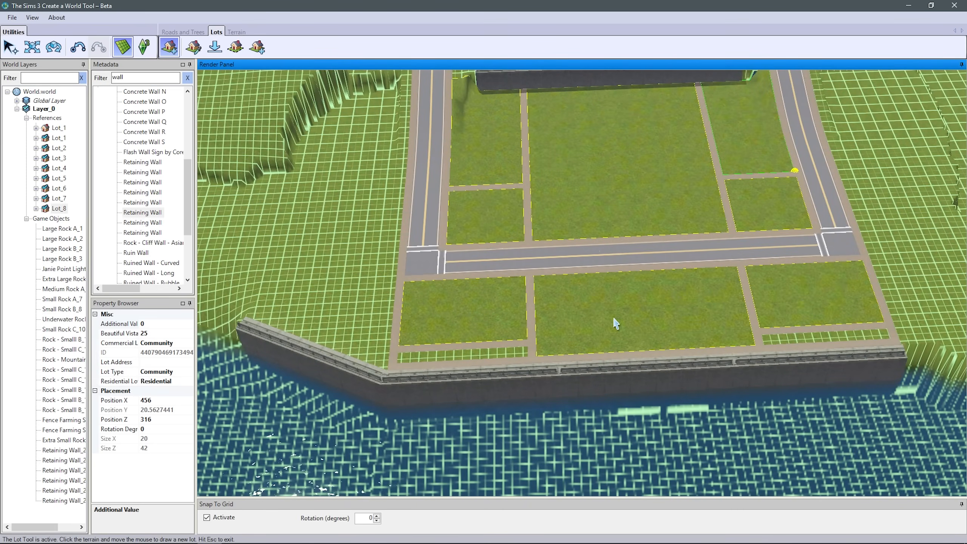
pyautogui.moveTo(614, 202); pyautogui.dragTo(602, 267, button='right')
pyautogui.moveTo(583, 95); pyautogui.dragTo(540, 287, button='right')
pyautogui.scroll(3, 540, 288)
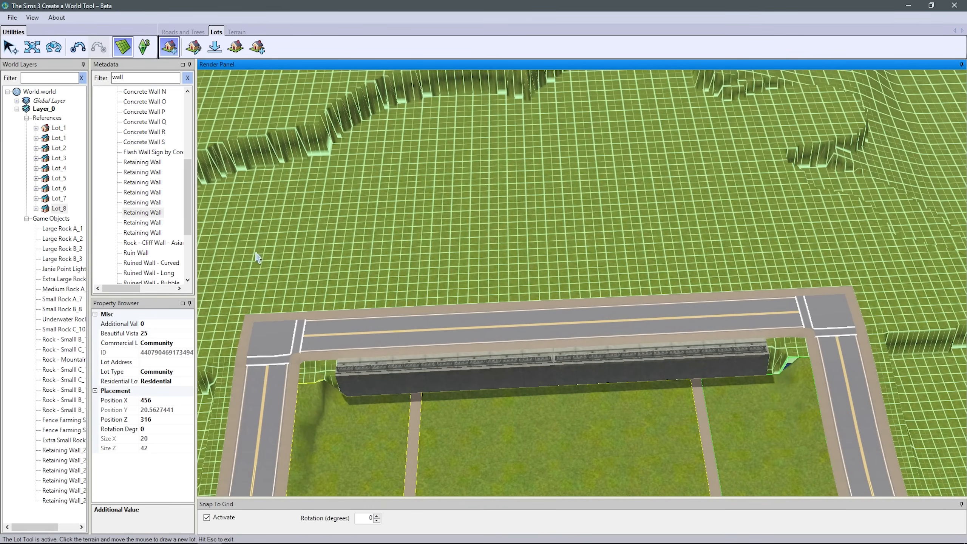
pyautogui.press('Escape')
pyautogui.moveTo(523, 481); pyautogui.dragTo(504, 357, button='right')
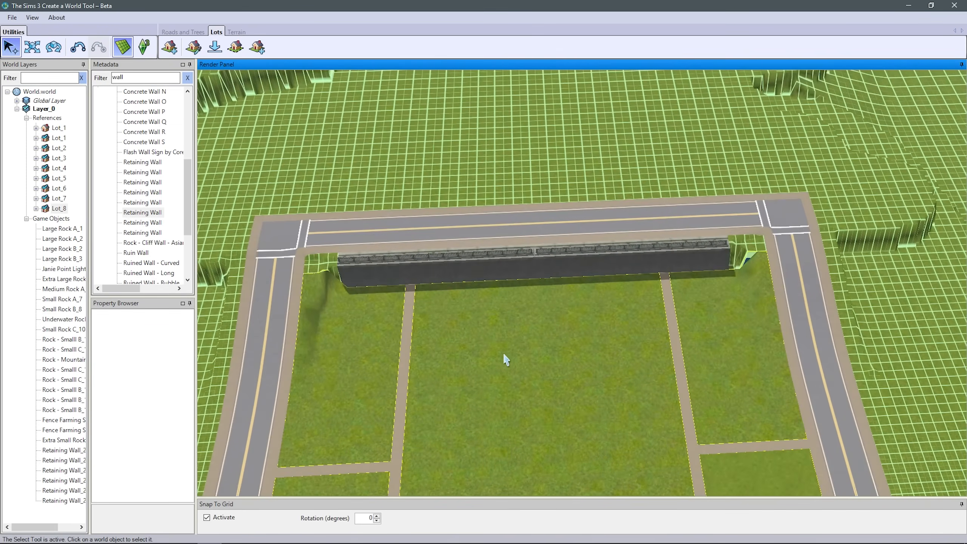
pyautogui.scroll(-5, 509, 384)
pyautogui.scroll(5, 515, 389)
pyautogui.scroll(-10, 517, 393)
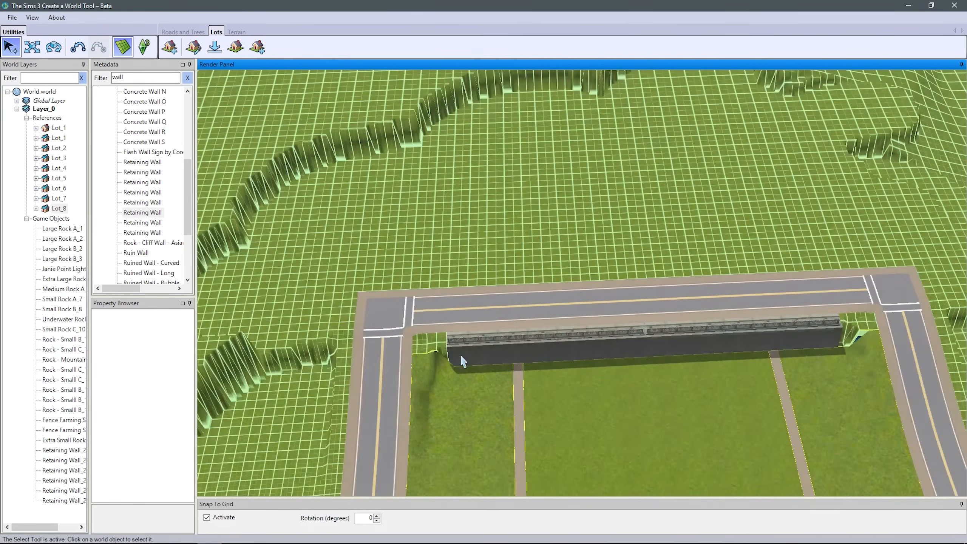
pyautogui.scroll(-2, 551, 396)
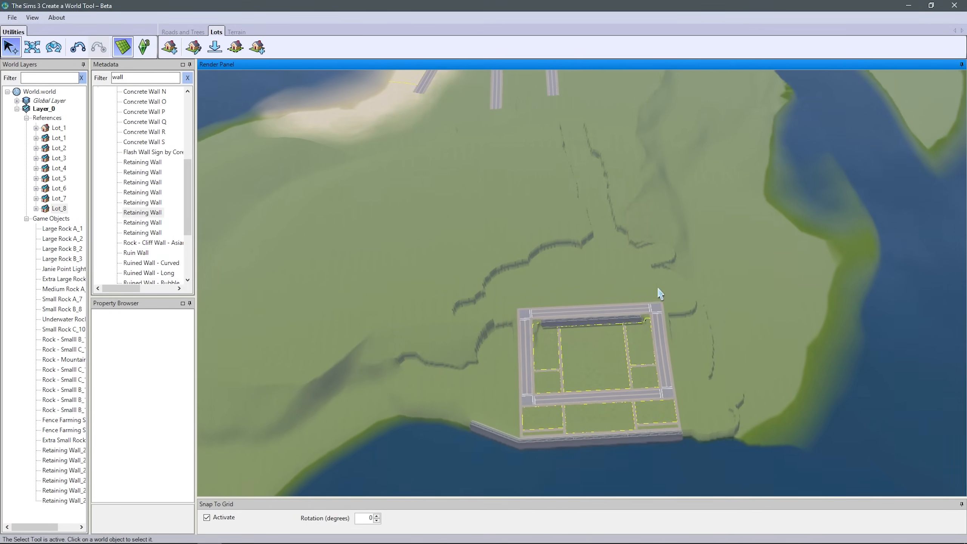
# - Extend the side road past the upper road's corner with a short road piece ending in an intersection and connect it
pyautogui.scroll(8, 660, 294)
pyautogui.moveTo(554, 345); pyautogui.dragTo(475, 356, button='right')
pyautogui.click(184, 32)
pyautogui.click(214, 48)
pyautogui.scroll(3, 500, 323)
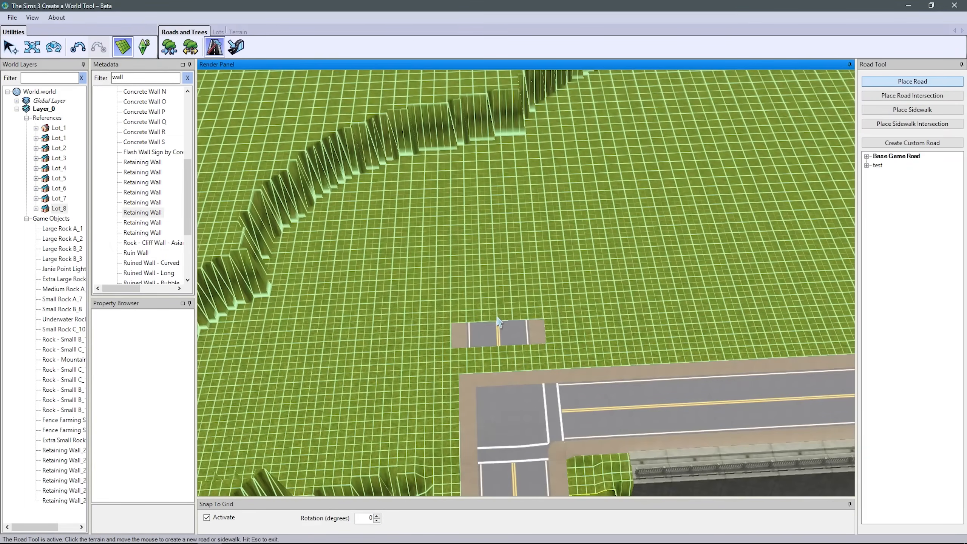
pyautogui.click(32, 47)
pyautogui.moveTo(564, 360); pyautogui.dragTo(565, 373)
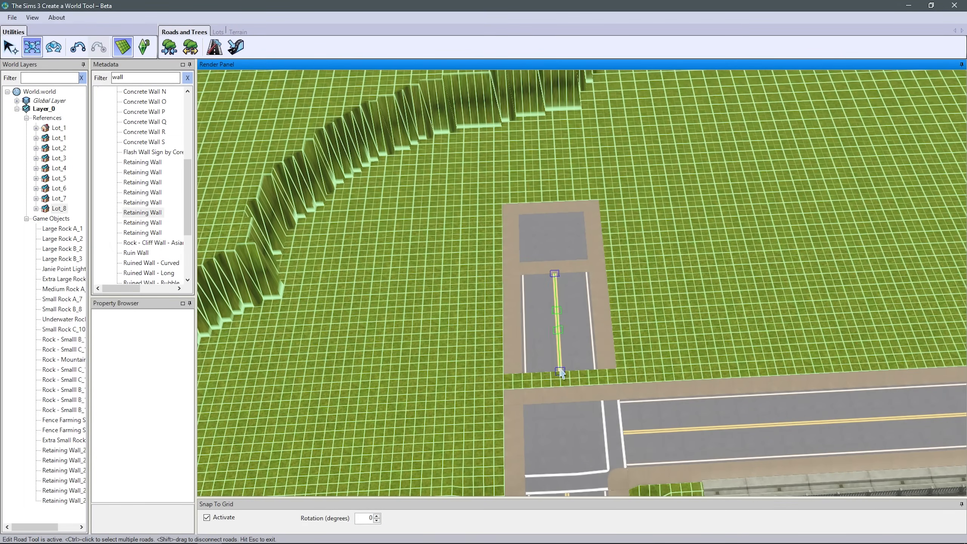
# - Smooth the steep cliff beside the side road by sculpting the terrain with brush size 6
pyautogui.moveTo(381, 366); pyautogui.dragTo(508, 350, button='right')
pyautogui.scroll(-2, 507, 350)
pyautogui.click(238, 32)
pyautogui.click(169, 47)
pyautogui.moveTo(581, 213); pyautogui.dragTo(622, 92, button='right')
pyautogui.click(870, 76)
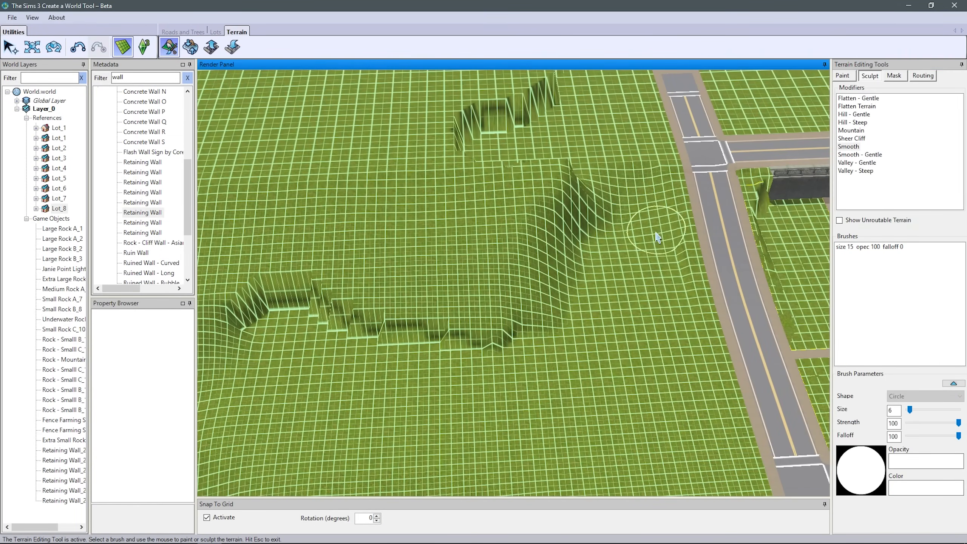
pyautogui.moveTo(449, 285); pyautogui.dragTo(493, 314)
# - Reshape the slope beside the new road extension with the Flatten Terrain modifier at brush size 6
pyautogui.scroll(-4, 493, 315)
pyautogui.scroll(4, 529, 164)
pyautogui.moveTo(571, 212); pyautogui.dragTo(564, 265, button='right')
pyautogui.click(857, 106)
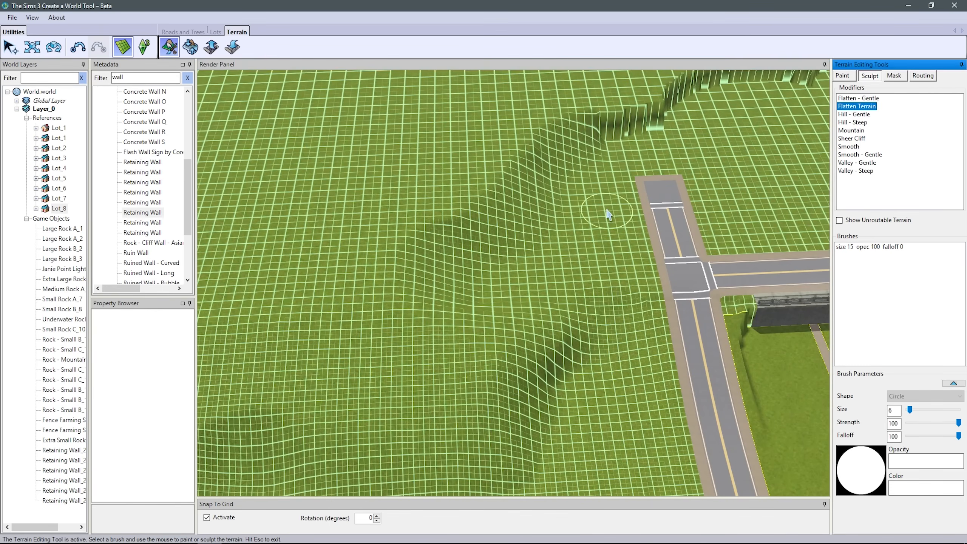
pyautogui.moveTo(566, 191); pyautogui.dragTo(394, 230)
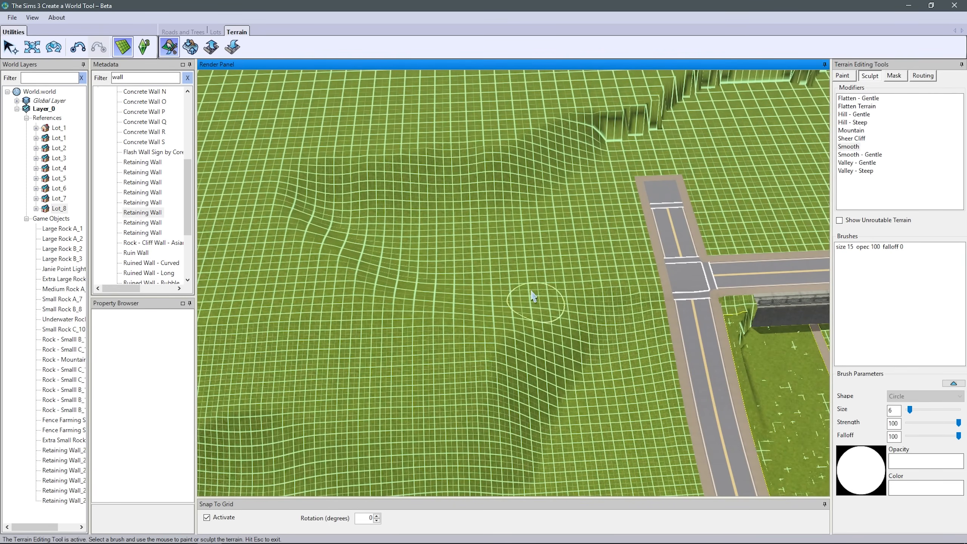
# - Place a short road piece branching off the extension's end intersection toward the hillside and connect it
pyautogui.scroll(3, 532, 294)
pyautogui.click(184, 32)
pyautogui.click(214, 47)
pyautogui.moveTo(729, 167); pyautogui.dragTo(644, 201, button='middle')
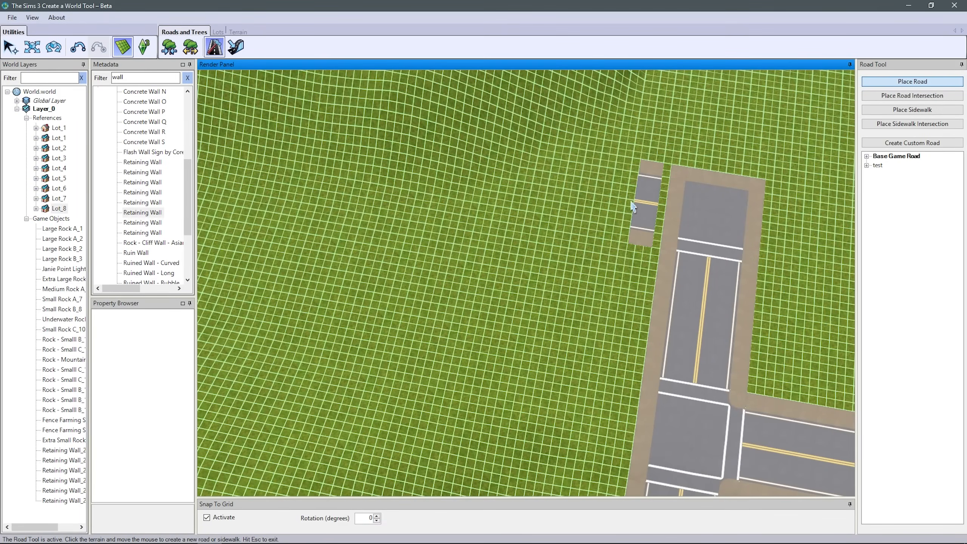
pyautogui.press('Escape')
pyautogui.moveTo(744, 194); pyautogui.dragTo(763, 198)
# - Lay further road segments from the branch across the hillside
pyautogui.click(214, 47)
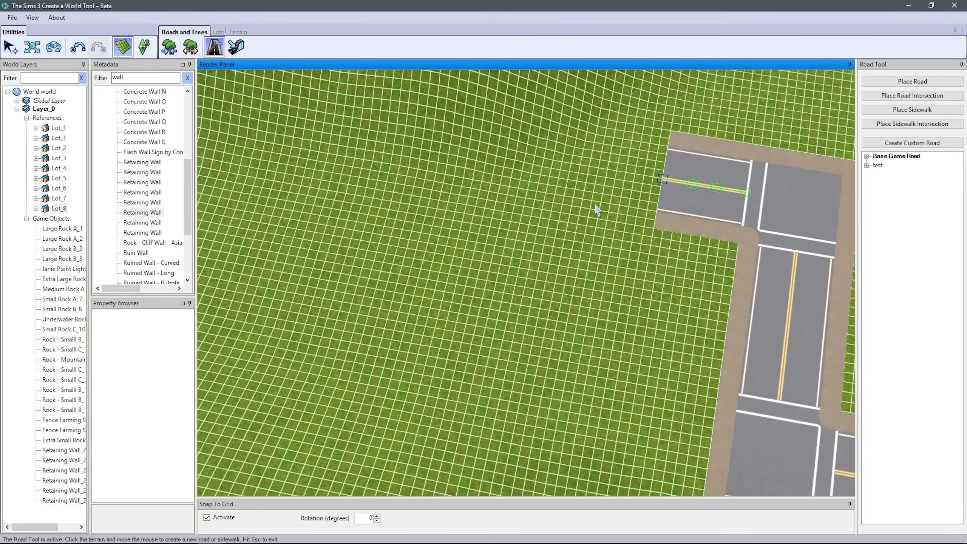
pyautogui.scroll(-2, 594, 206)
pyautogui.click(572, 184)
pyautogui.click(405, 242)
pyautogui.scroll(-3, 381, 243)
pyautogui.click(337, 247)
pyautogui.press('Escape')
# - Connect the hillside road to the branch and adjust its curve handles into a smooth winding bend
pyautogui.scroll(3, 550, 231)
pyautogui.moveTo(561, 198); pyautogui.dragTo(556, 172)
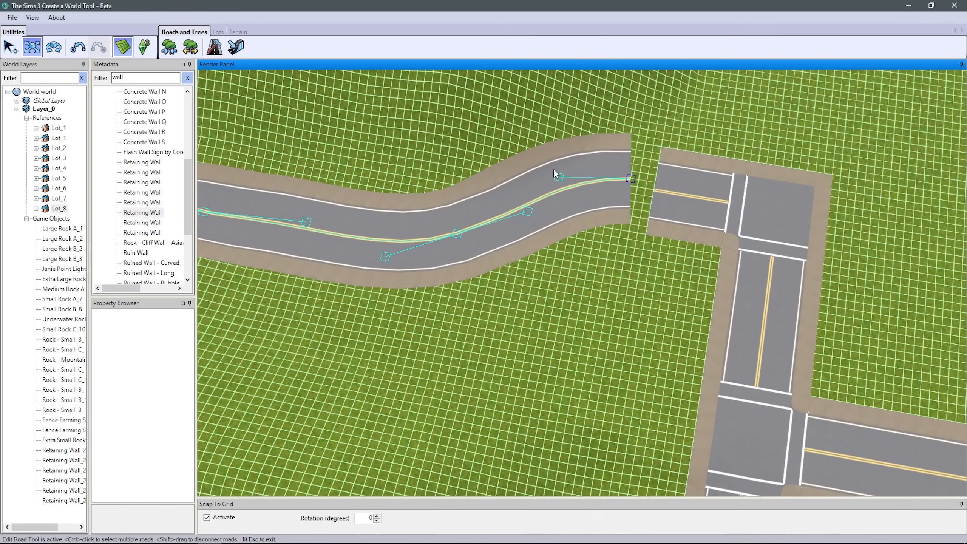
pyautogui.moveTo(629, 178); pyautogui.dragTo(654, 189)
pyautogui.moveTo(519, 324); pyautogui.dragTo(888, 446, button='right')
pyautogui.moveTo(480, 252); pyautogui.dragTo(457, 263)
pyautogui.scroll(-2, 455, 182)
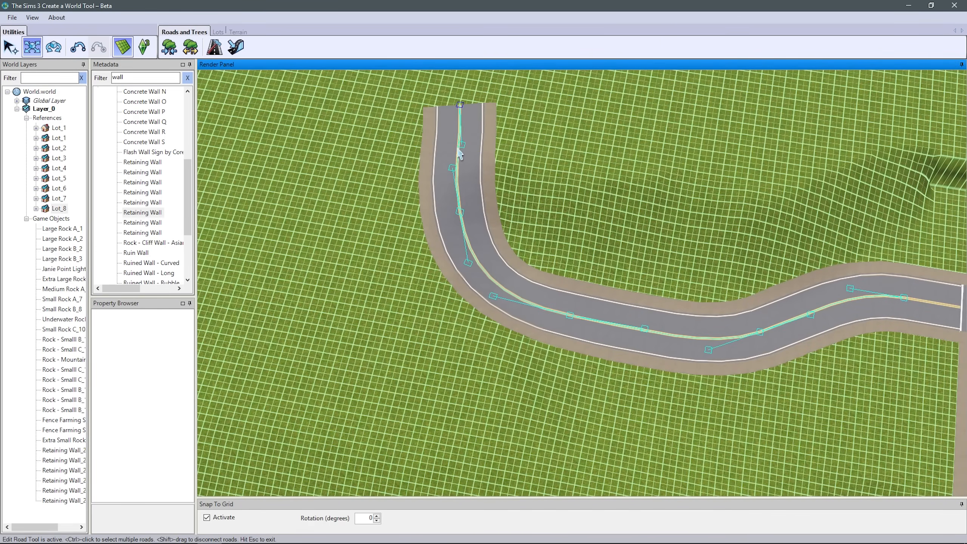
# - Grade the terrain along the winding hillside road and check the result along its length
pyautogui.scroll(-3, 522, 298)
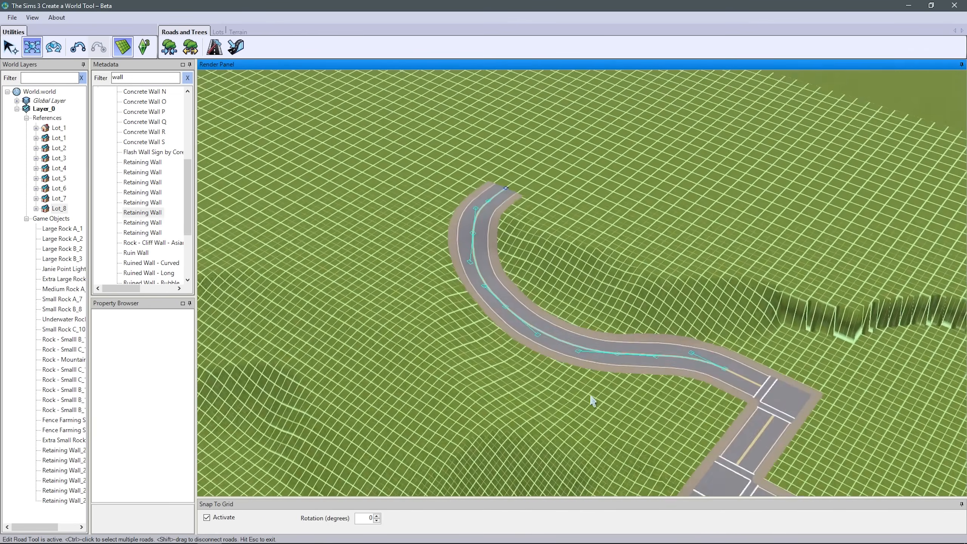
pyautogui.click(236, 48)
pyautogui.click(418, 237)
pyautogui.scroll(3, 407, 212)
pyautogui.moveTo(408, 211); pyautogui.dragTo(472, 380, button='middle')
pyautogui.scroll(-3, 631, 327)
pyautogui.moveTo(630, 327); pyautogui.dragTo(378, 217, button='middle')
pyautogui.scroll(-3, 378, 217)
pyautogui.moveTo(378, 216); pyautogui.dragTo(439, 376, button='right')
pyautogui.scroll(-3, 503, 349)
pyautogui.press('Escape')
# - Place a straight road leading out of the lower road's corner intersection above the angled seawall and connect it
pyautogui.scroll(-4, 492, 389)
pyautogui.scroll(-4, 557, 439)
pyautogui.moveTo(439, 376); pyautogui.dragTo(654, 297, button='middle')
pyautogui.scroll(4, 654, 296)
pyautogui.moveTo(654, 297); pyautogui.dragTo(596, 362, button='right')
pyautogui.scroll(4, 596, 362)
pyautogui.click(214, 47)
pyautogui.click(917, 82)
pyautogui.click(605, 288)
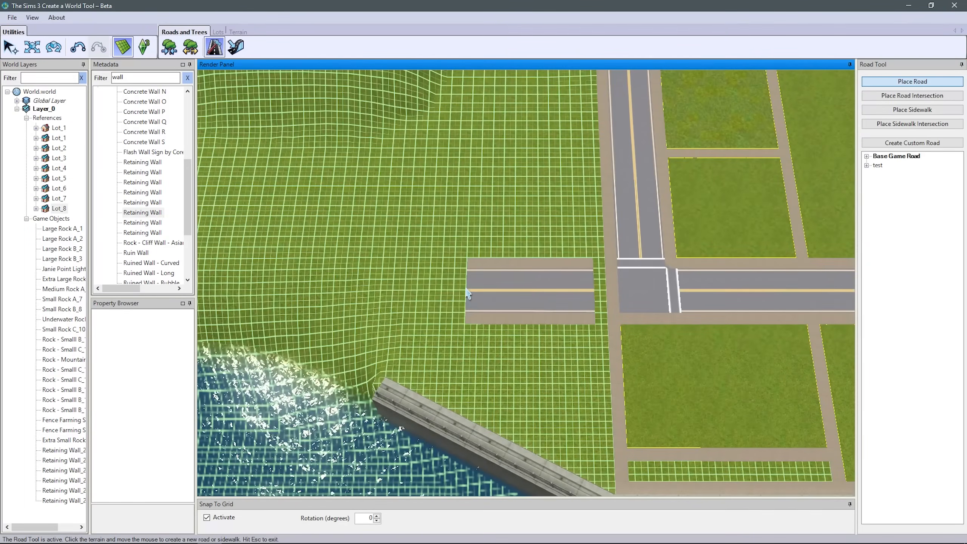
pyautogui.click(461, 289)
pyautogui.click(32, 48)
pyautogui.click(570, 276)
# - Lay further road segments from the end of the straight piece along the shoreline
pyautogui.click(214, 47)
pyautogui.click(912, 82)
pyautogui.click(431, 283)
pyautogui.click(316, 208)
pyautogui.moveTo(315, 208); pyautogui.dragTo(442, 157, button='right')
# - Adjust the shoreline road's points and curve handles to form smooth connected bends
pyautogui.click(33, 47)
pyautogui.moveTo(442, 157); pyautogui.dragTo(424, 226)
pyautogui.moveTo(612, 269); pyautogui.dragTo(709, 345, button='right')
pyautogui.moveTo(490, 196); pyautogui.dragTo(490, 205)
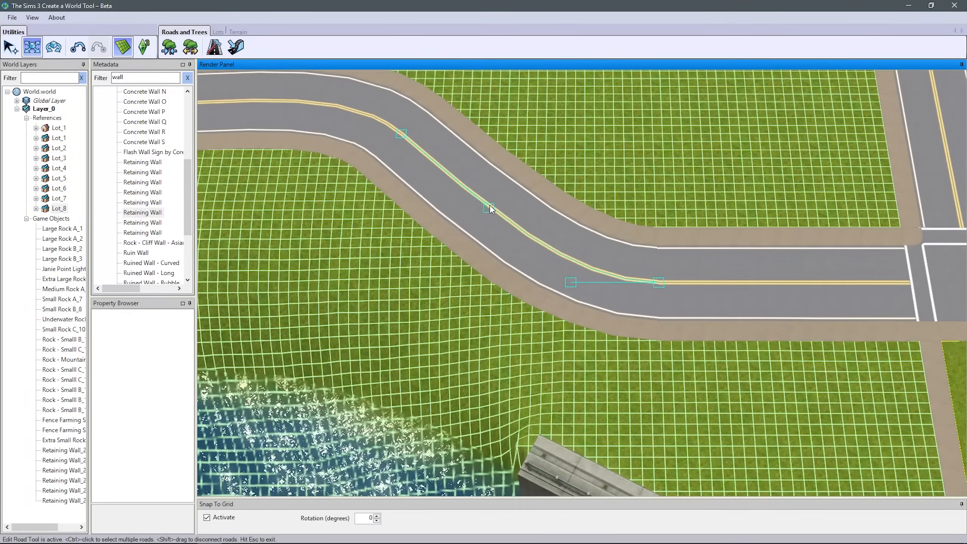
pyautogui.scroll(-2, 490, 205)
pyautogui.moveTo(490, 205); pyautogui.dragTo(668, 278, button='right')
pyautogui.click(533, 236)
pyautogui.moveTo(495, 236); pyautogui.dragTo(506, 239)
pyautogui.moveTo(589, 219); pyautogui.dragTo(591, 227)
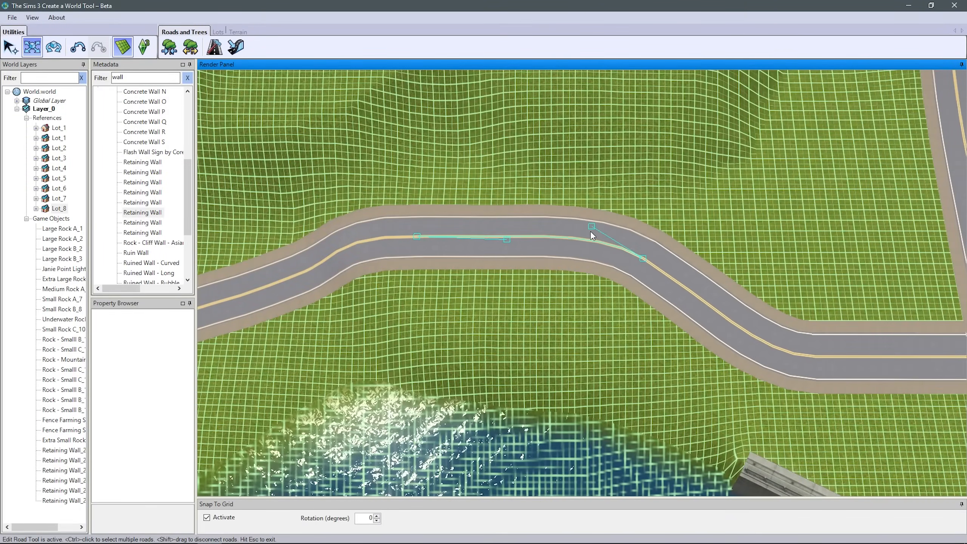
pyautogui.moveTo(331, 259); pyautogui.dragTo(335, 255)
# - Draw a 24x14 community lot with Beautiful Vista 75 between the angled seawall and the shoreline road, and save the world
pyautogui.moveTo(335, 255); pyautogui.dragTo(543, 198, button='right')
pyautogui.moveTo(544, 198); pyautogui.dragTo(669, 406, button='middle')
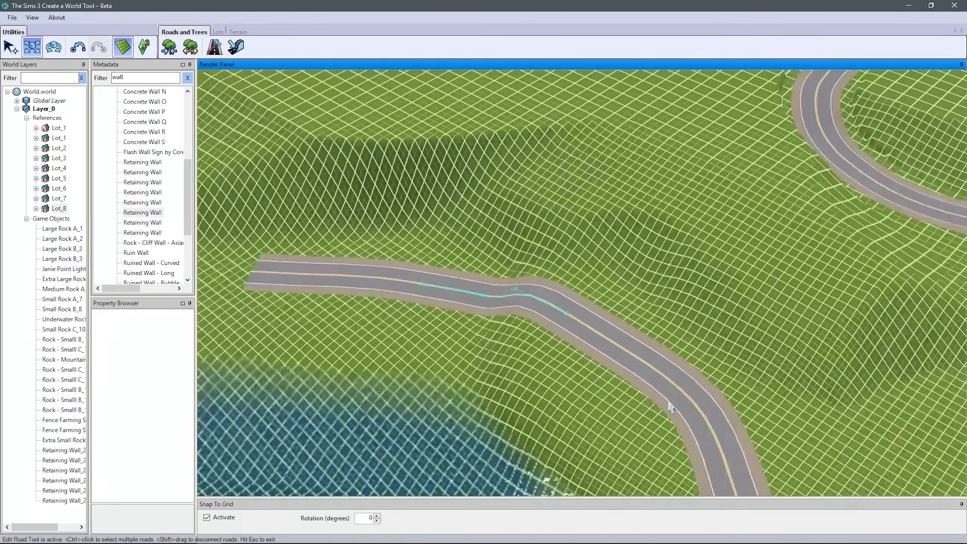
pyautogui.moveTo(669, 406); pyautogui.dragTo(548, 244, button='right')
pyautogui.moveTo(548, 244); pyautogui.dragTo(612, 282, button='middle')
pyautogui.scroll(3, 612, 283)
pyautogui.click(216, 31)
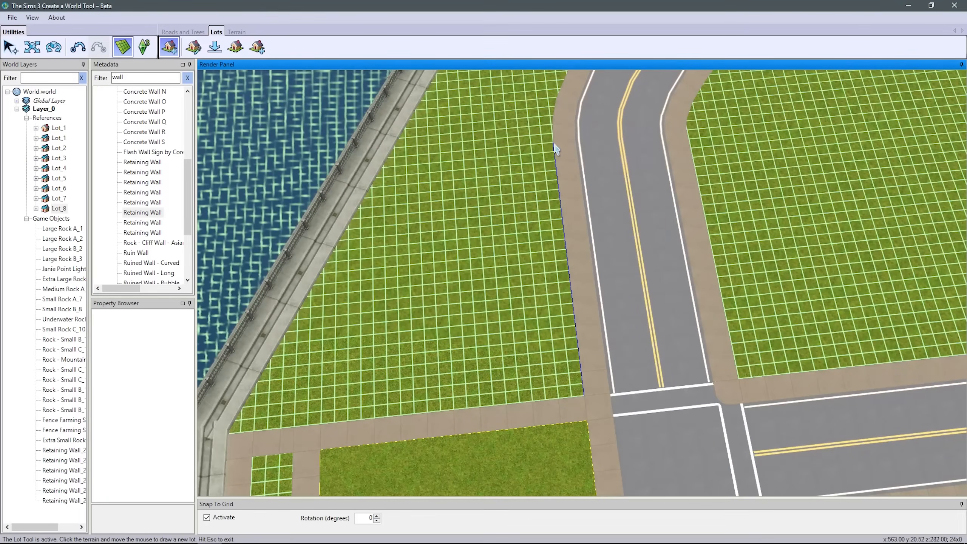
pyautogui.click(396, 224)
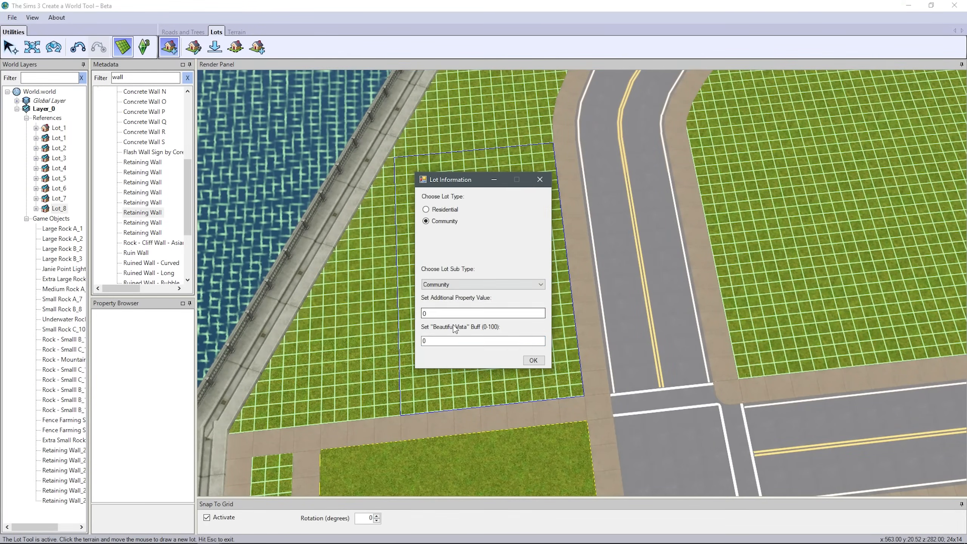
pyautogui.click(533, 356)
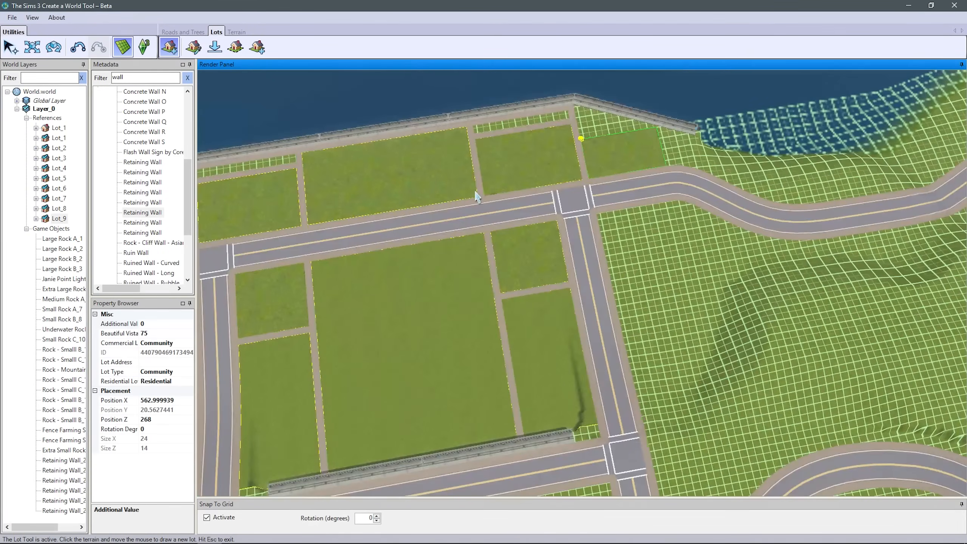
pyautogui.hotkey('ctrl', 's')
pyautogui.click(527, 316)
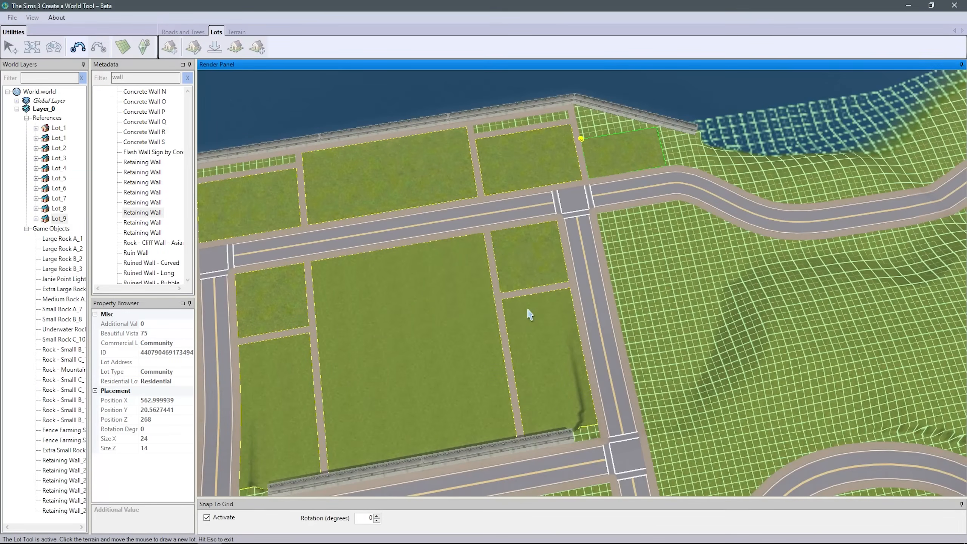
# - Level the small leftover ridges in the open terrain beyond the walled upper road with the Flatten Terrain modifier
pyautogui.click(484, 337)
pyautogui.moveTo(483, 337); pyautogui.dragTo(635, 281, button='middle')
pyautogui.moveTo(635, 282); pyautogui.dragTo(474, 360, button='right')
pyautogui.moveTo(474, 360); pyautogui.dragTo(658, 387, button='middle')
pyautogui.scroll(-10, 628, 414)
pyautogui.moveTo(628, 415); pyautogui.dragTo(621, 195, button='right')
pyautogui.scroll(10, 620, 195)
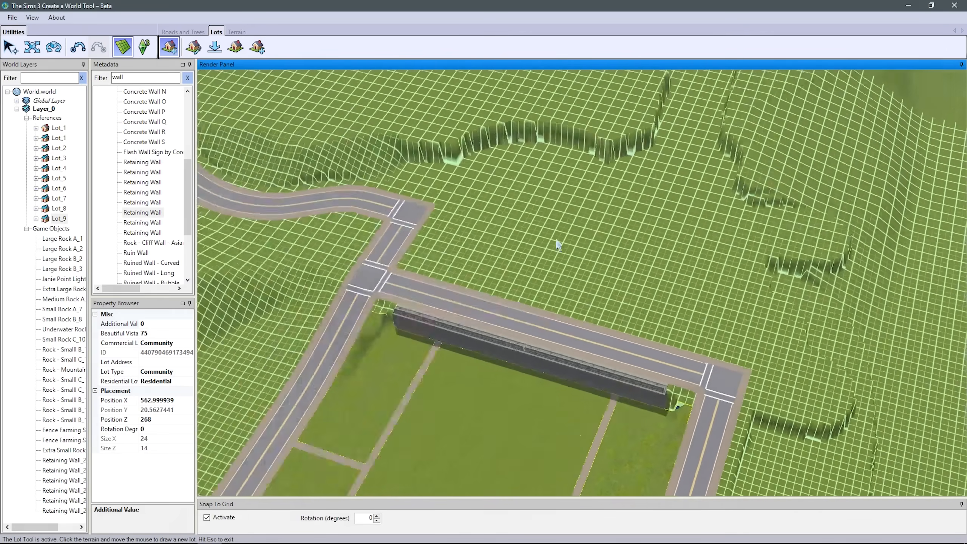
pyautogui.moveTo(557, 240); pyautogui.dragTo(491, 228, button='middle')
pyautogui.press('Escape')
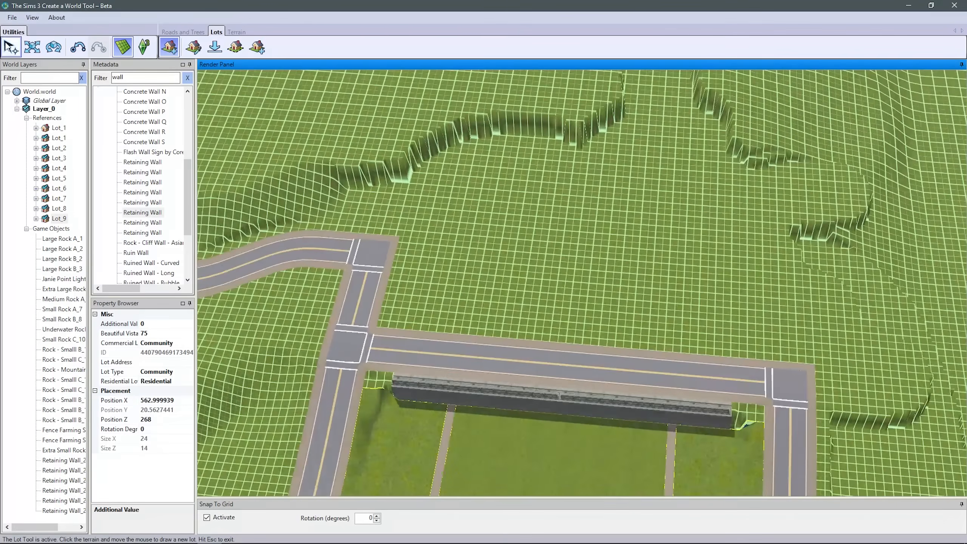
pyautogui.click(237, 32)
pyautogui.click(169, 47)
pyautogui.click(870, 76)
pyautogui.moveTo(495, 244); pyautogui.dragTo(473, 112, button='right')
pyautogui.moveTo(473, 112); pyautogui.dragTo(435, 207, button='middle')
pyautogui.scroll(-1, 435, 207)
pyautogui.moveTo(435, 207); pyautogui.dragTo(423, 183, button='right')
pyautogui.moveTo(584, 280); pyautogui.dragTo(537, 306)
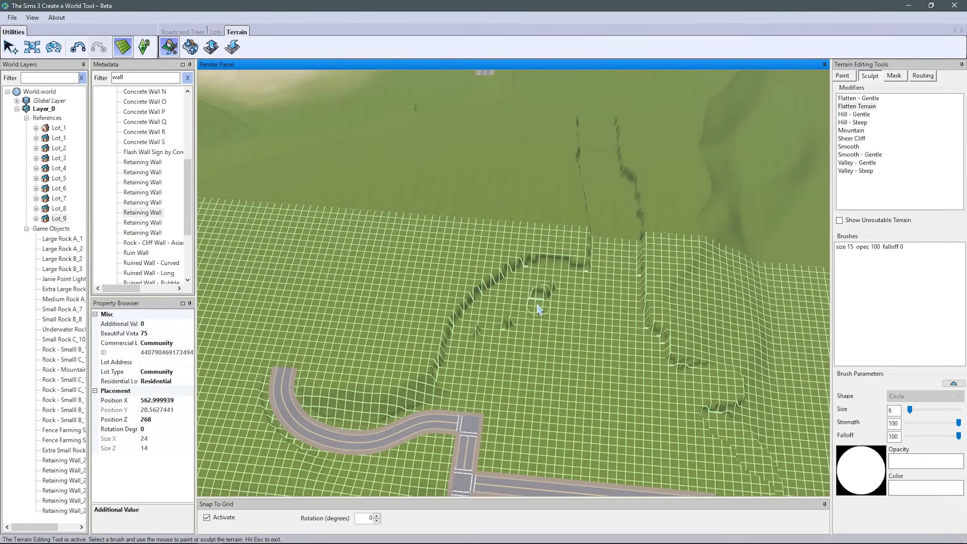
# - Place two sidewalk intersections on the far edge of the walled upper road, in line with the sidewalks below the retaining wall
pyautogui.scroll(2, 670, 337)
pyautogui.moveTo(669, 337); pyautogui.dragTo(643, 183, button='right')
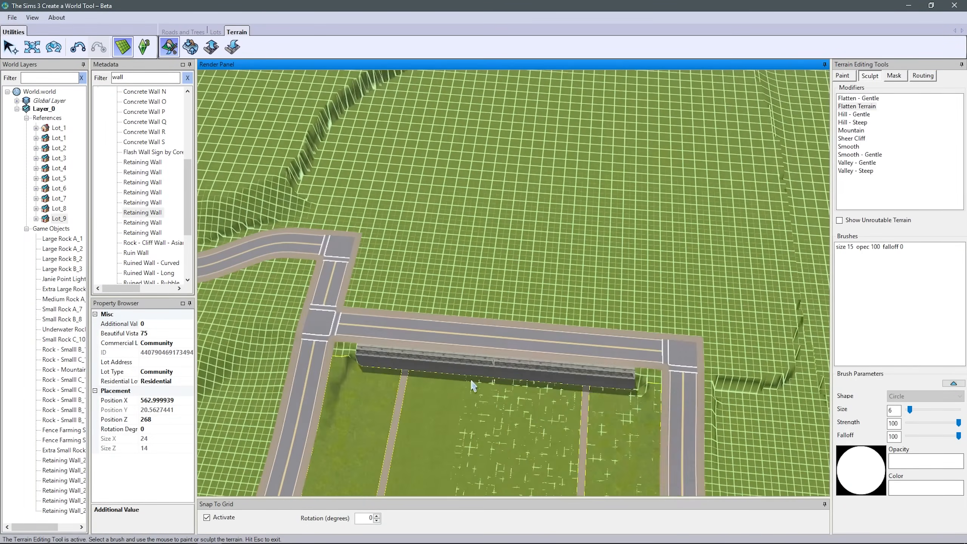
pyautogui.scroll(4, 572, 267)
pyautogui.click(183, 32)
pyautogui.click(214, 48)
pyautogui.click(901, 127)
pyautogui.moveTo(491, 259); pyautogui.dragTo(579, 387, button='middle')
pyautogui.scroll(-3, 551, 385)
pyautogui.scroll(2, 587, 319)
pyautogui.scroll(2, 586, 319)
pyautogui.click(533, 164)
pyautogui.moveTo(533, 164); pyautogui.dragTo(601, 282, button='right')
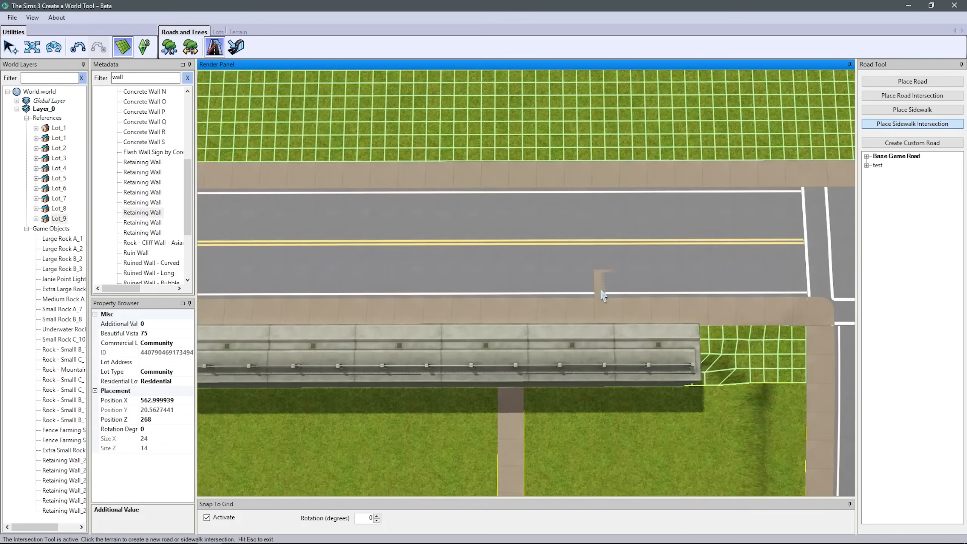
pyautogui.click(492, 153)
pyautogui.scroll(-2, 492, 154)
pyautogui.moveTo(492, 153); pyautogui.dragTo(430, 222, button='right')
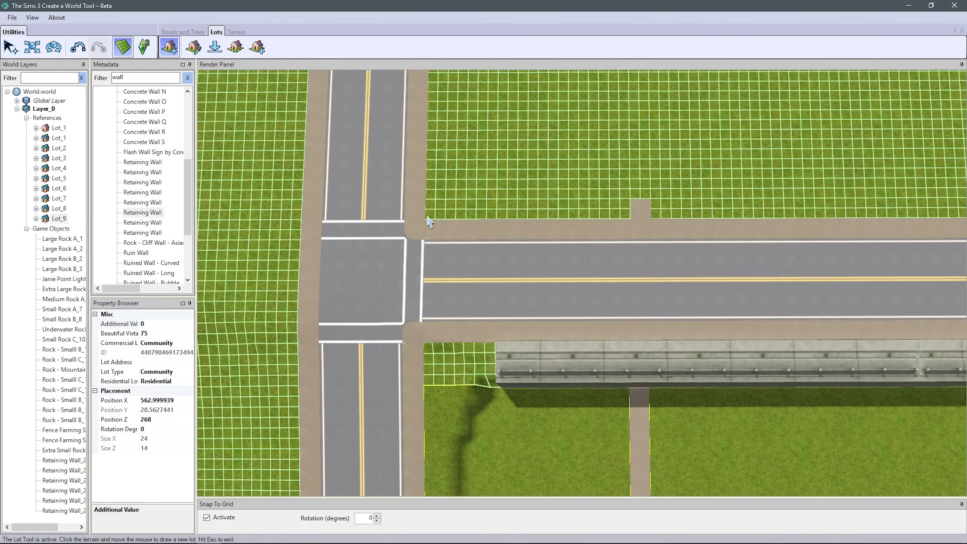
# - Draw a 51x64 City Hall community lot with Beautiful Vista 75 between the two new sidewalk intersections
pyautogui.press('Escape')
pyautogui.moveTo(626, 219); pyautogui.dragTo(268, 223, button='right')
pyautogui.click(169, 47)
pyautogui.click(292, 225)
pyautogui.click(798, 224)
pyautogui.scroll(-5, 626, 134)
pyautogui.moveTo(602, 72); pyautogui.dragTo(585, 117, button='right')
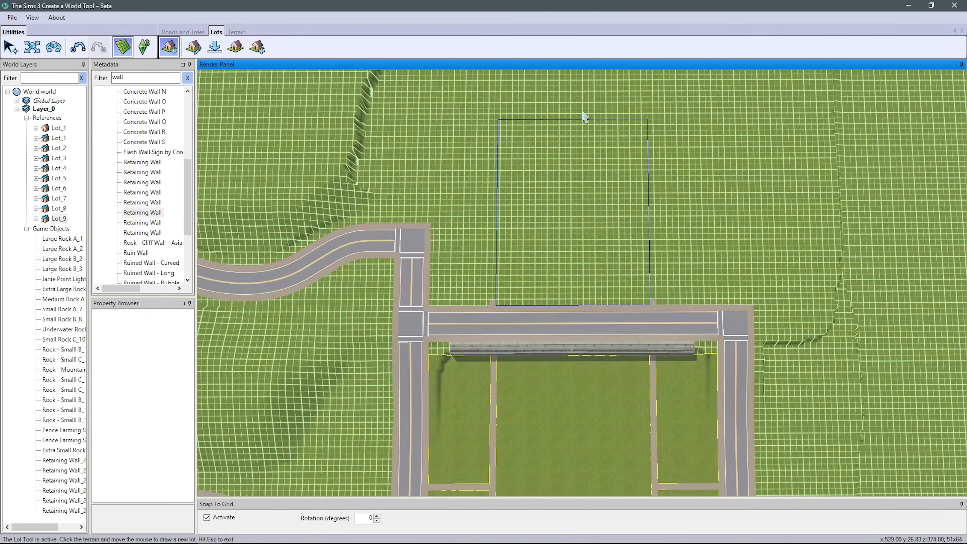
pyautogui.scroll(-3, 579, 122)
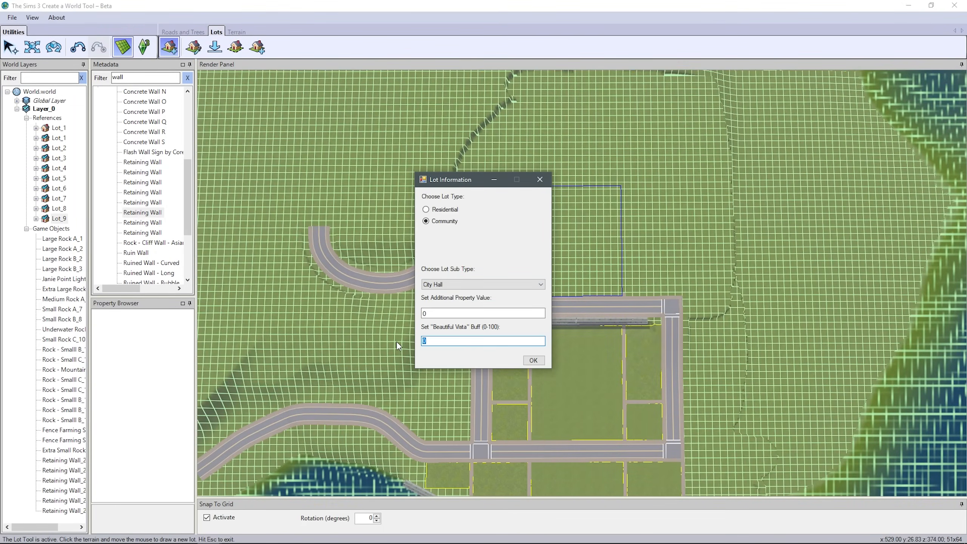
pyautogui.write('75')
pyautogui.click(534, 360)
# - Lay straight sidewalks along both sides and the far edge of the City Hall lot
pyautogui.scroll(3, 598, 367)
pyautogui.moveTo(598, 367); pyautogui.dragTo(534, 399, button='middle')
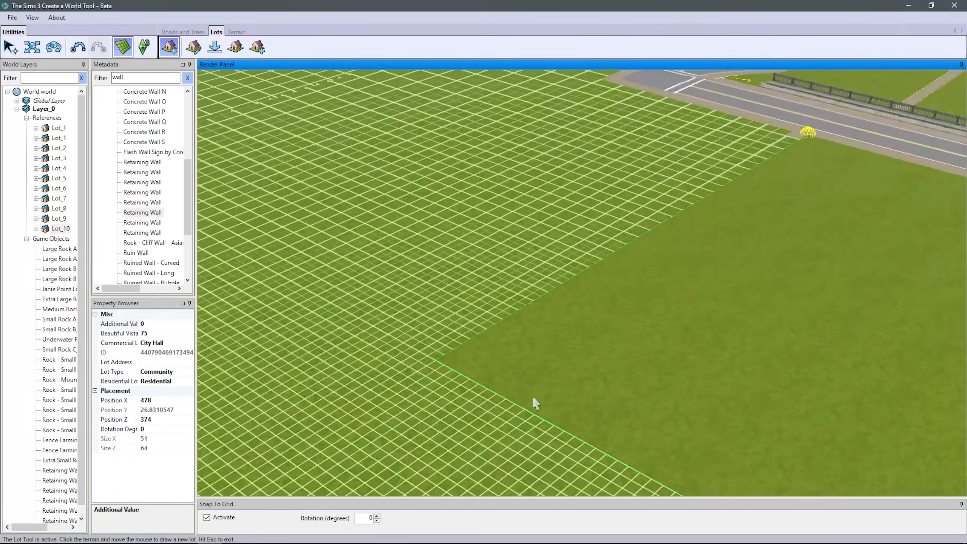
pyautogui.scroll(-5, 534, 398)
pyautogui.moveTo(631, 411); pyautogui.dragTo(348, 107, button='middle')
pyautogui.click(185, 32)
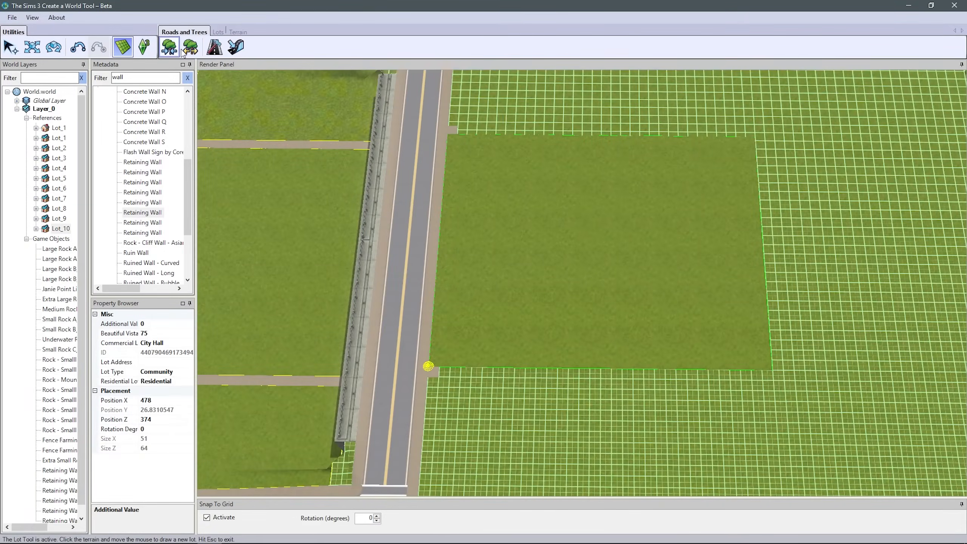
pyautogui.click(215, 47)
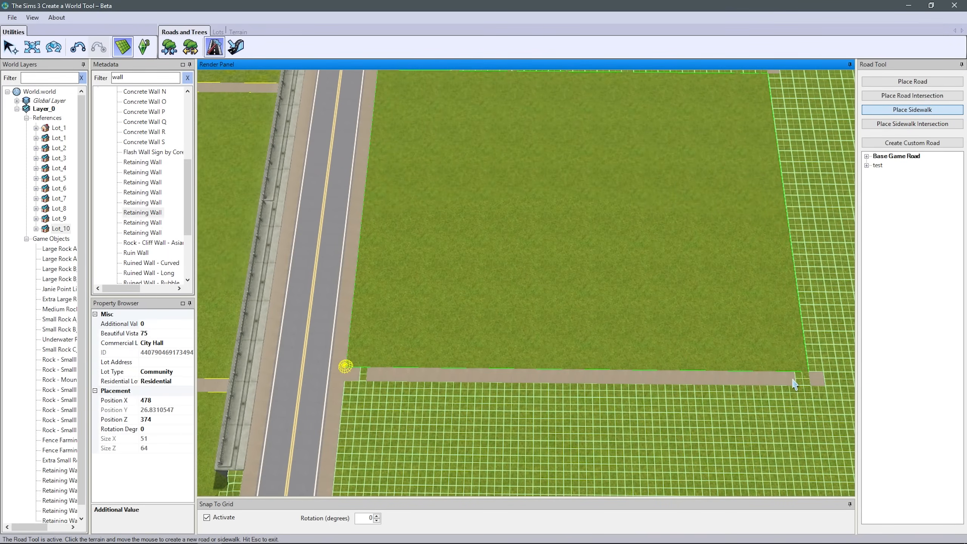
pyautogui.press('Escape')
pyautogui.scroll(1, 609, 213)
pyautogui.click(407, 165)
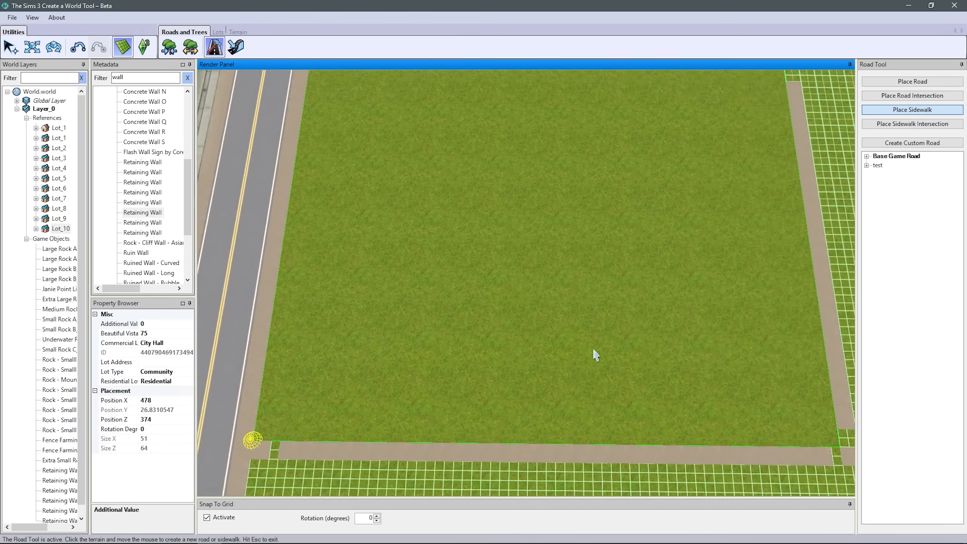
# - Pull the ends of the City Hall lot's sidewalks onto the sidewalk intersections to join them into a continuous path
pyautogui.moveTo(593, 350); pyautogui.dragTo(705, 350, button='right')
pyautogui.click(40, 50)
pyautogui.click(698, 182)
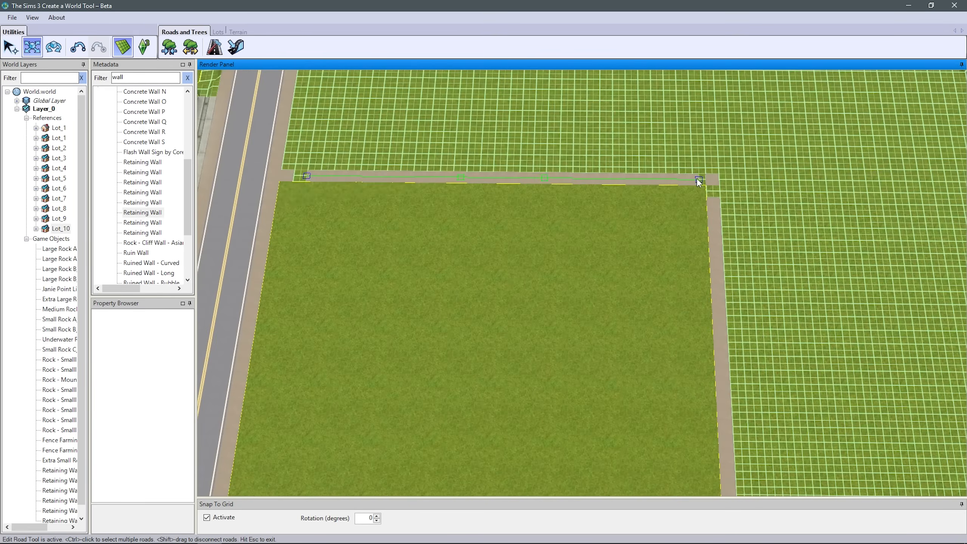
pyautogui.moveTo(754, 192); pyautogui.dragTo(530, 164, button='right')
pyautogui.moveTo(490, 138); pyautogui.dragTo(609, 389, button='right')
pyautogui.click(607, 405)
pyautogui.scroll(-3, 609, 389)
pyautogui.moveTo(609, 389); pyautogui.dragTo(550, 310, button='middle')
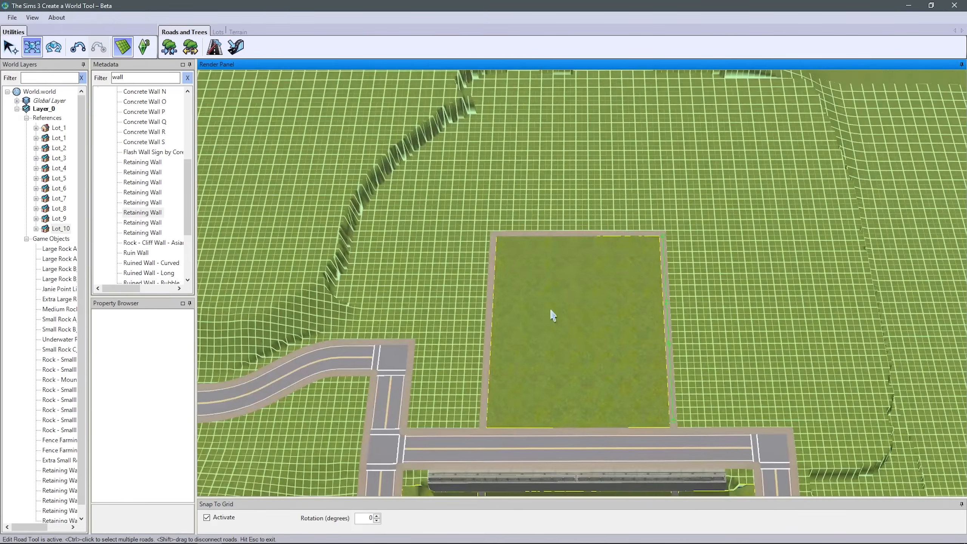
pyautogui.scroll(-1, 551, 310)
# - Replace the sidewalk along the far edge of the City Hall lot with a straight road
pyautogui.click(686, 340)
pyautogui.moveTo(686, 340); pyautogui.dragTo(652, 406, button='right')
pyautogui.scroll(-2, 651, 405)
pyautogui.moveTo(773, 305); pyautogui.dragTo(759, 225, button='right')
pyautogui.scroll(3, 682, 334)
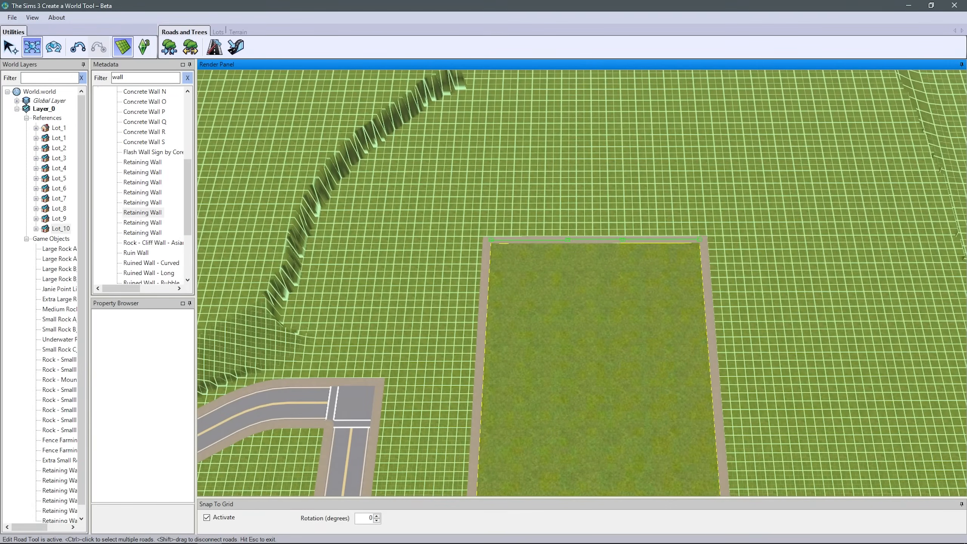
pyautogui.scroll(2, 376, 193)
pyautogui.moveTo(841, 193); pyautogui.dragTo(842, 206)
pyautogui.scroll(-2, 375, 227)
pyautogui.click(214, 47)
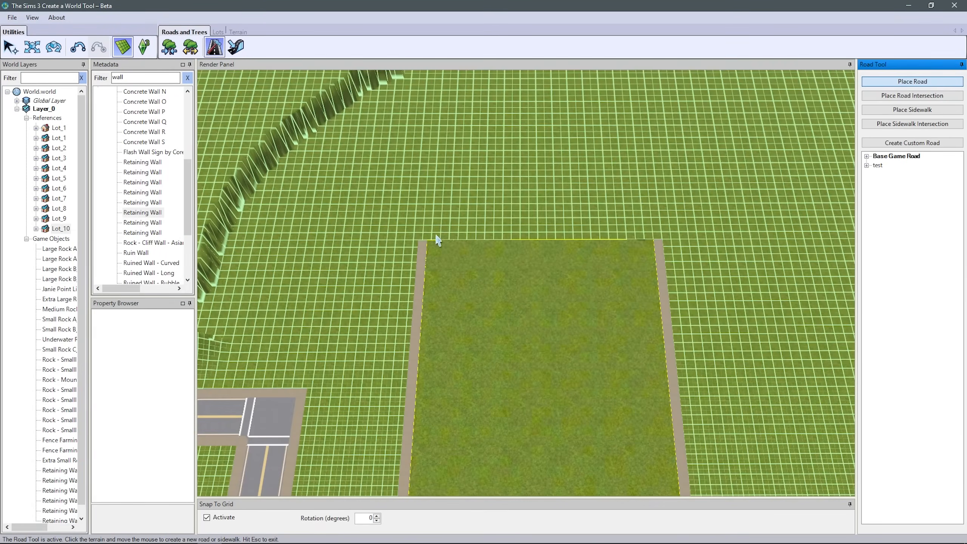
pyautogui.press('Escape')
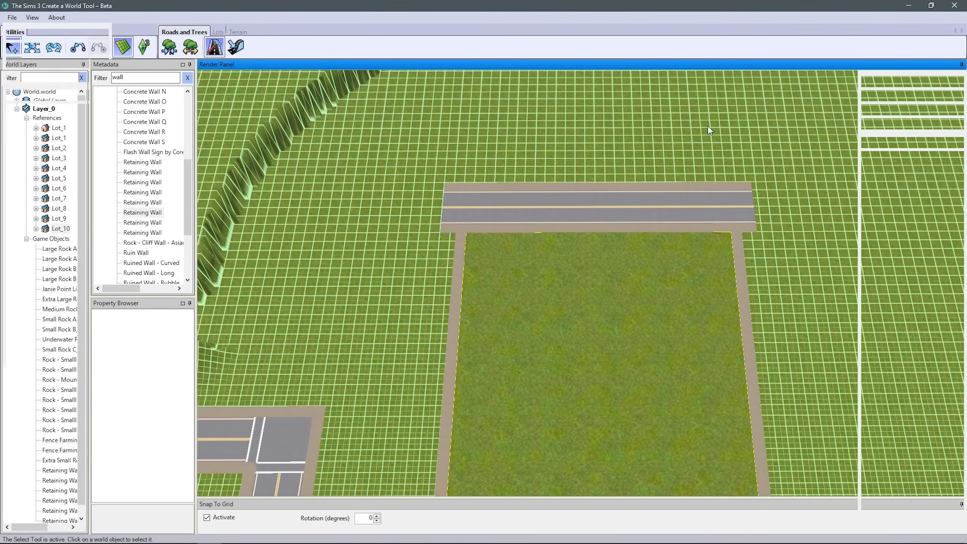
# - Lay straight roads up both sides of the City Hall block and place road intersections at its far corners
pyautogui.click(214, 47)
pyautogui.click(277, 364)
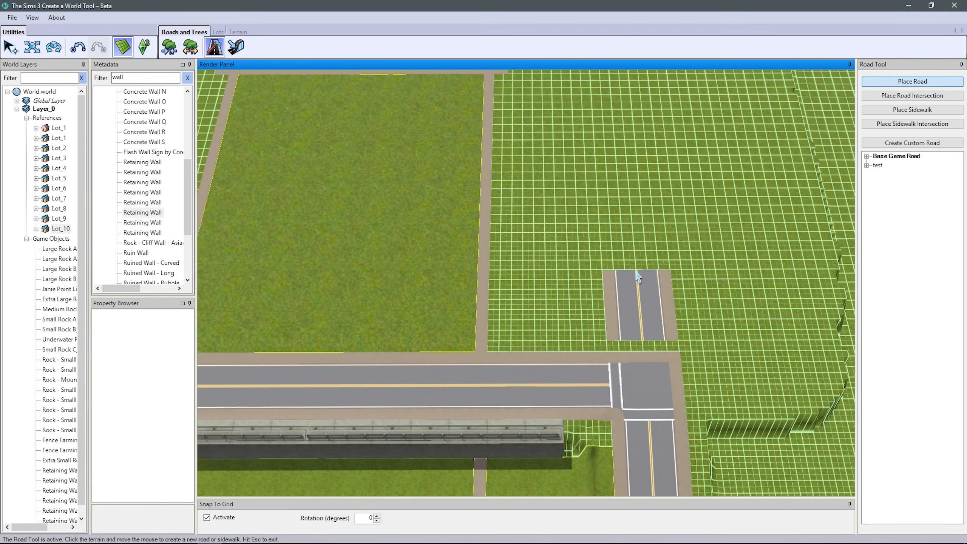
pyautogui.scroll(-2, 636, 271)
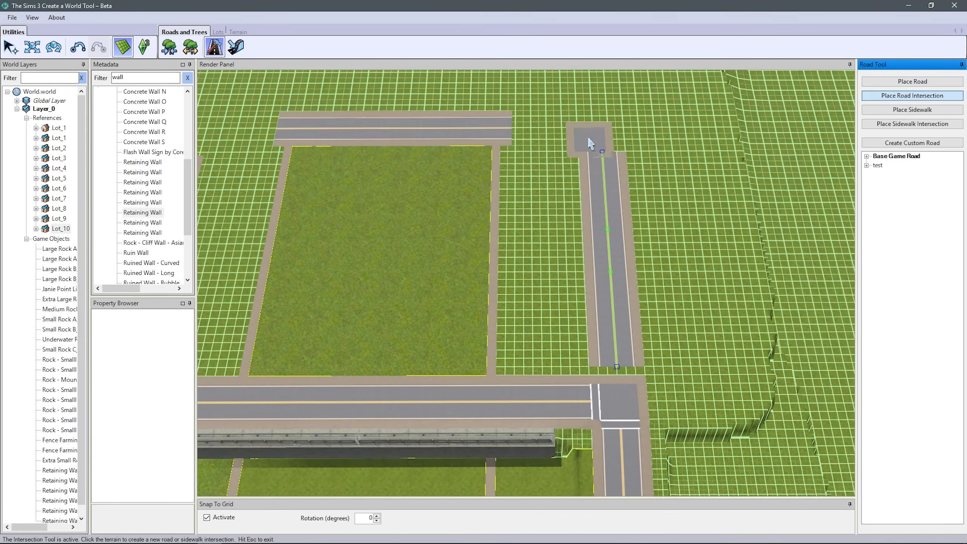
# - Snap the ends of the side and far roads to the intersections to close the loop around the City Hall block
pyautogui.click(32, 47)
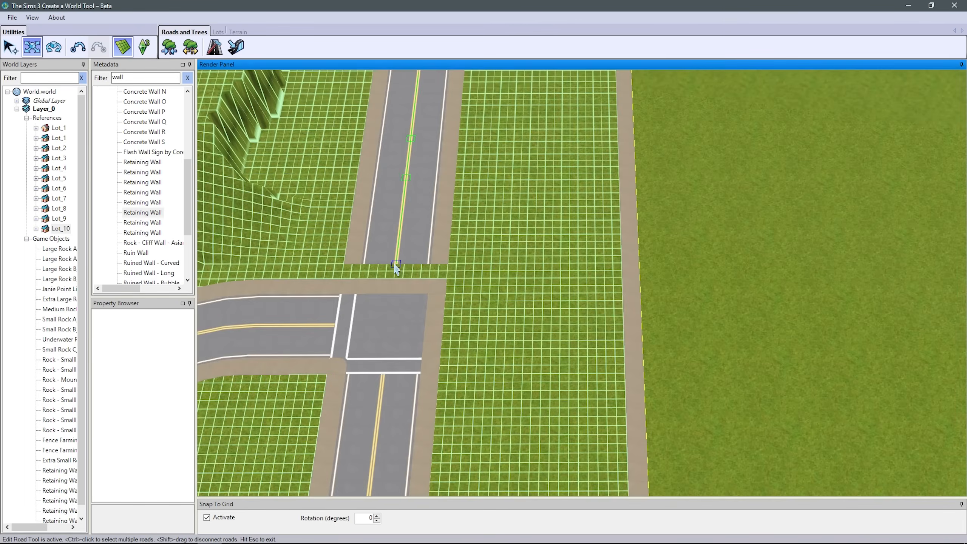
pyautogui.moveTo(818, 162); pyautogui.dragTo(812, 144)
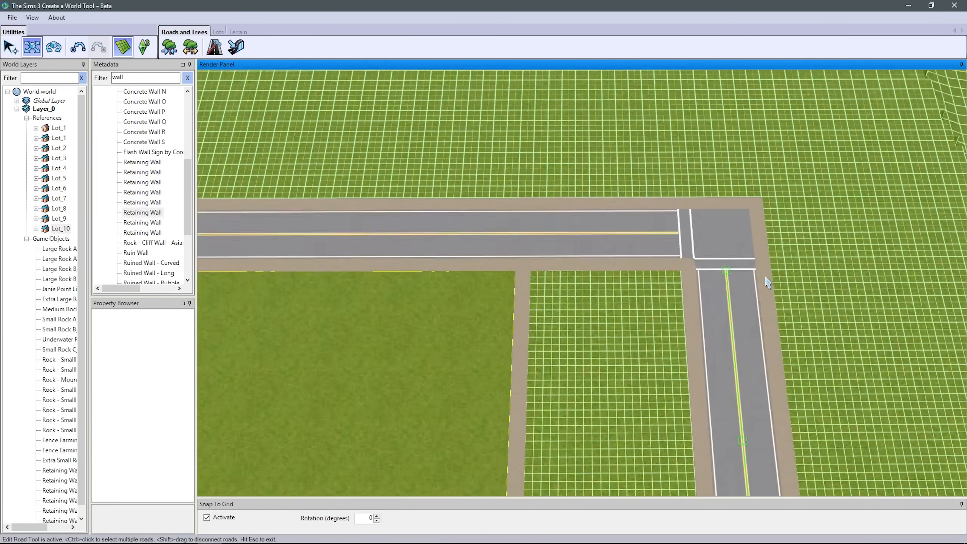
pyautogui.moveTo(813, 422); pyautogui.dragTo(811, 437)
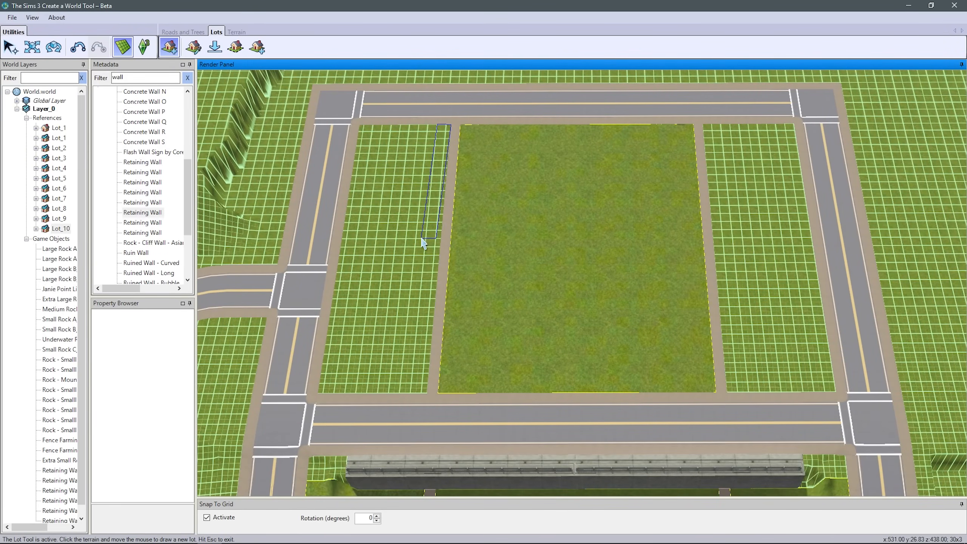
# - Draw two 20x30 community lots with Beautiful Vista 50 between the City Hall lot and the side road that meets the shoreline road
pyautogui.click(343, 228)
pyautogui.click(534, 361)
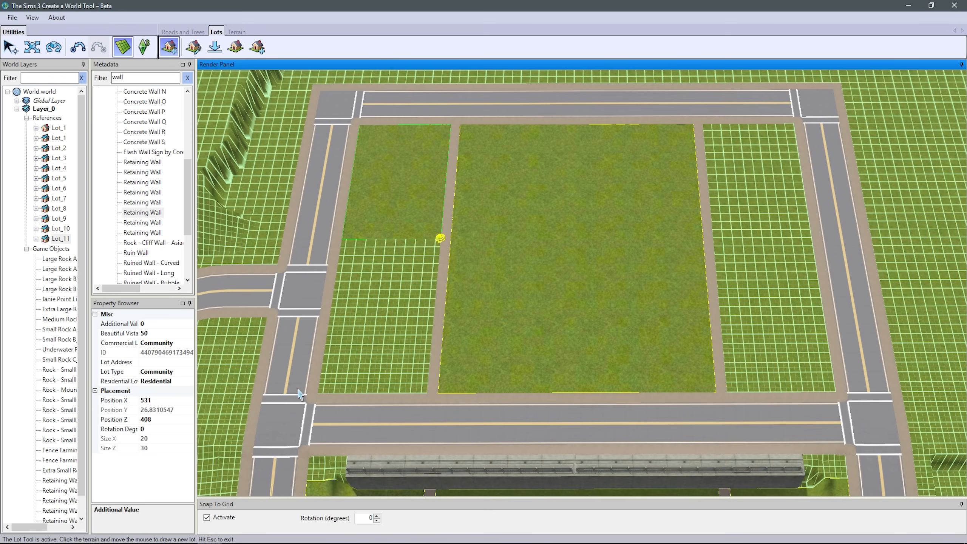
pyautogui.click(418, 258)
pyautogui.press('Return')
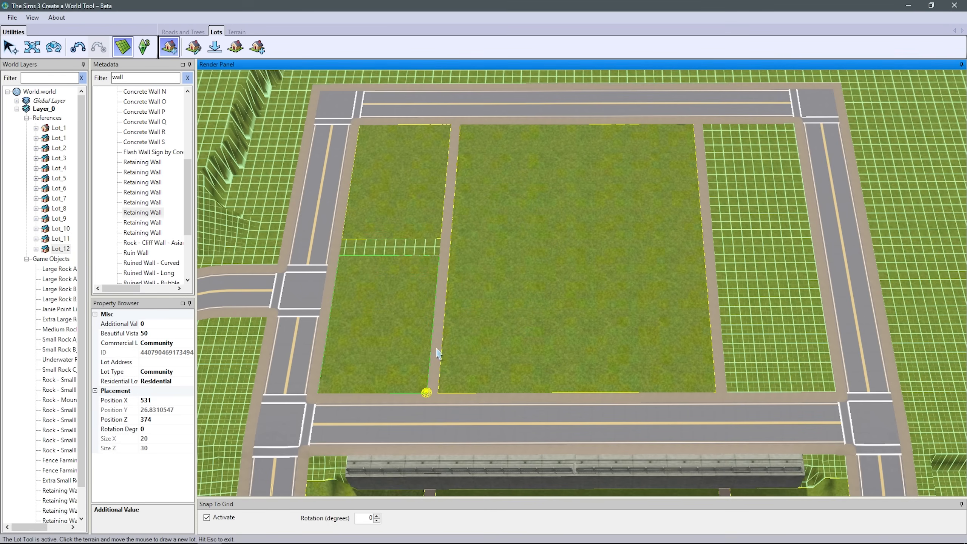
# - Draw two 20x30 community lots on the opposite side of the City Hall lot, giving the far one Beautiful Vista 50
pyautogui.click(812, 237)
pyautogui.press('Return')
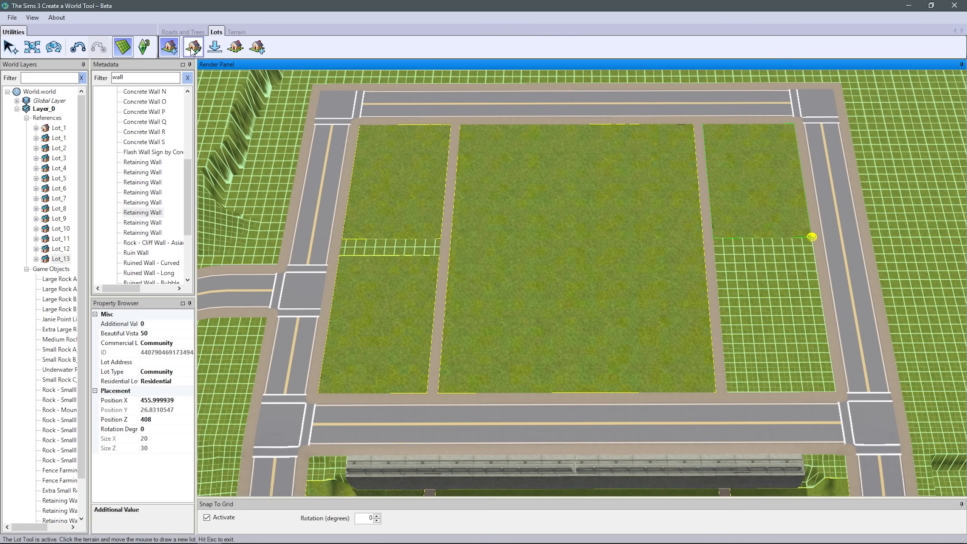
pyautogui.click(806, 257)
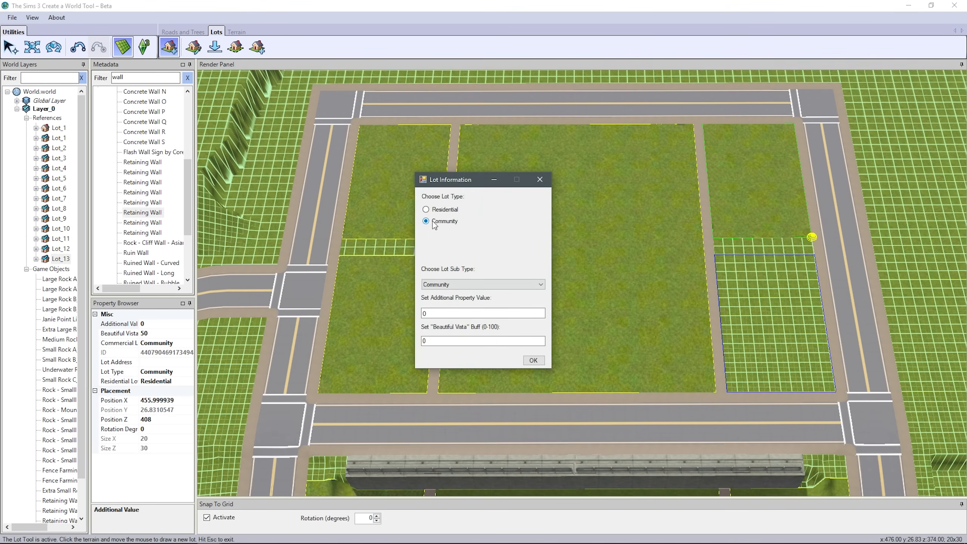
pyautogui.press('Return')
# - Fill the gaps between the paired side lots with sidewalks and save the world, deleting the older backup version
pyautogui.scroll(8, 372, 309)
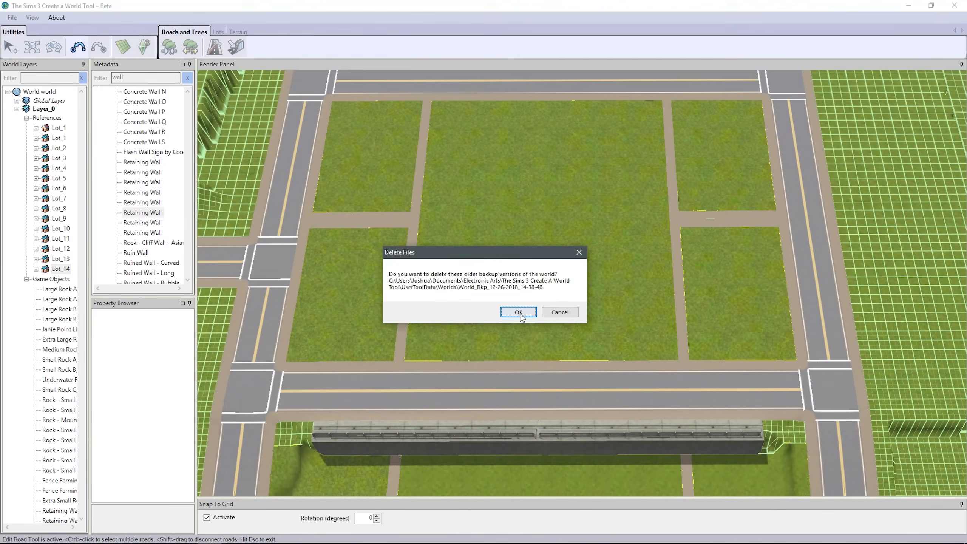
pyautogui.click(519, 313)
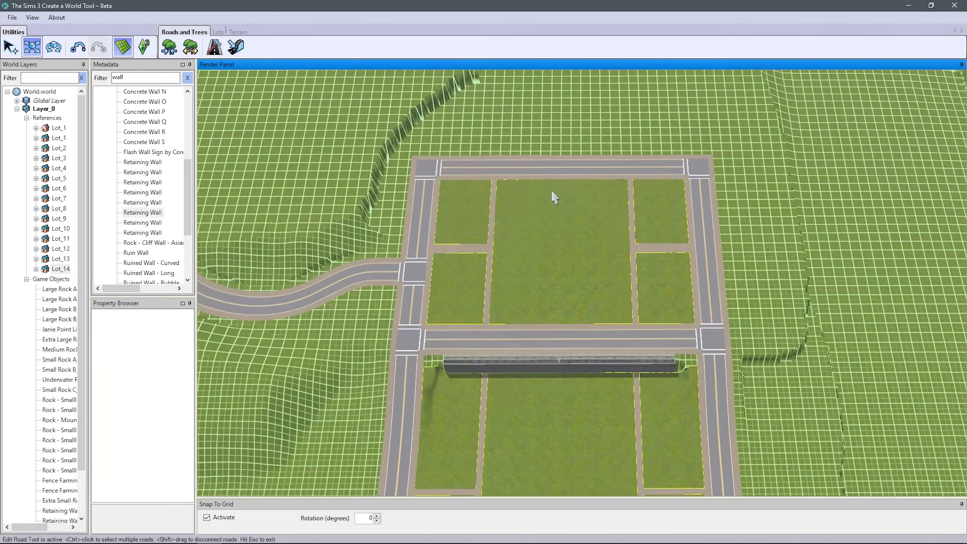
# - Extend the raised terrain up to the City Hall block's far road with Flatten Terrain, forming a straight cliff along it
pyautogui.scroll(2, 553, 274)
pyautogui.moveTo(553, 276); pyautogui.dragTo(598, 188, button='right')
pyautogui.scroll(2, 490, 259)
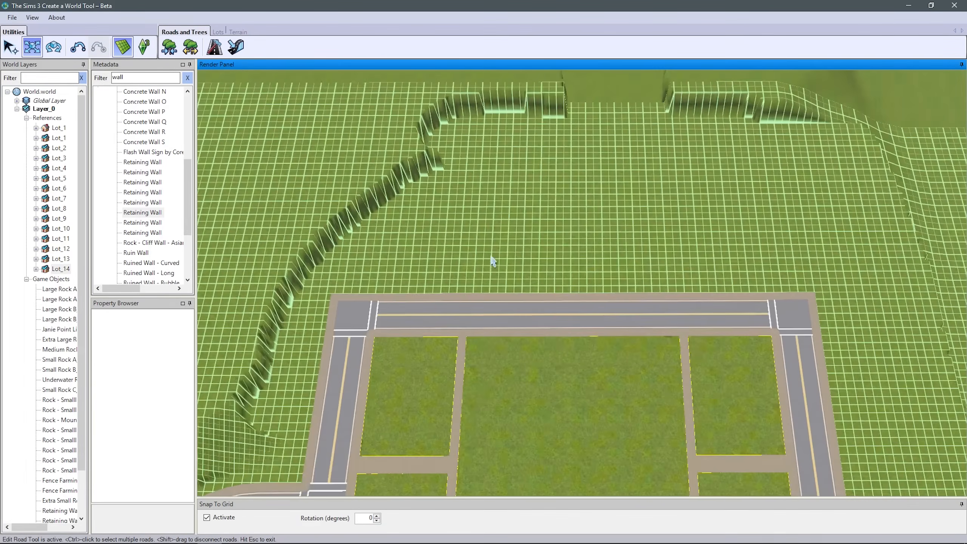
pyautogui.click(237, 32)
pyautogui.click(169, 47)
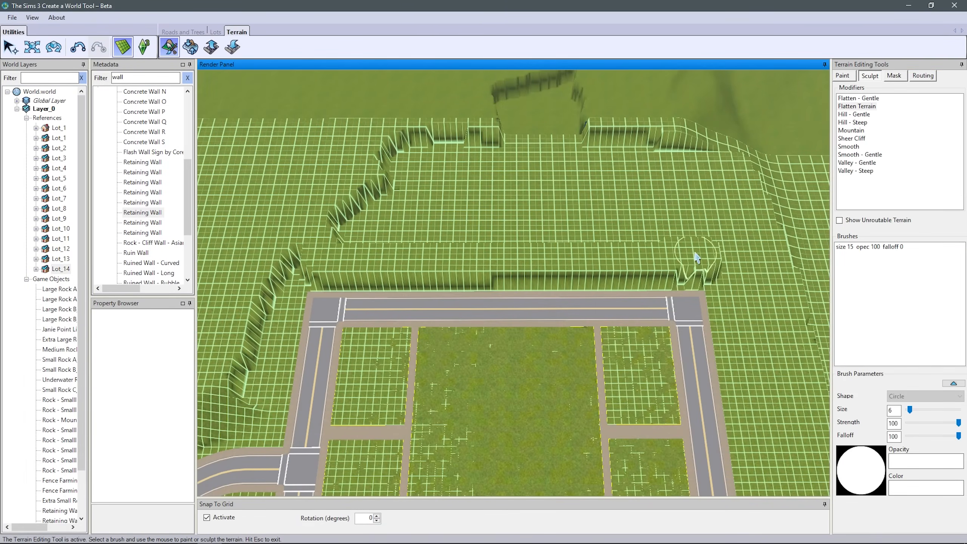
pyautogui.scroll(5, 571, 267)
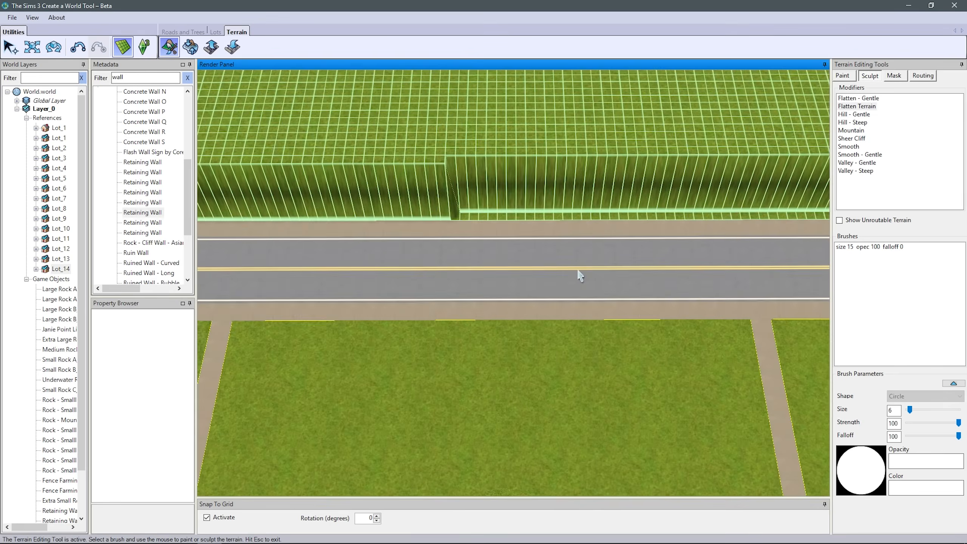
pyautogui.moveTo(579, 274); pyautogui.dragTo(747, 287, button='right')
pyautogui.moveTo(746, 286); pyautogui.dragTo(535, 298)
pyautogui.scroll(-4, 495, 324)
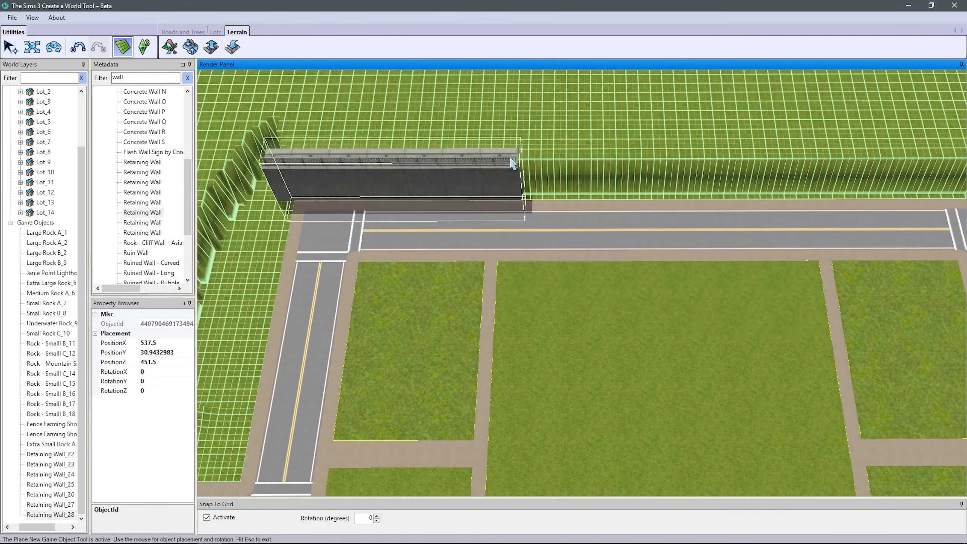
# - Place a row of three retaining walls against the cliff behind the far road and align the middle one with its neighbours
pyautogui.click(788, 179)
pyautogui.moveTo(789, 191); pyautogui.dragTo(549, 190, button='right')
pyautogui.scroll(-3, 573, 363)
pyautogui.press('Escape')
pyautogui.scroll(2, 572, 305)
pyautogui.click(33, 47)
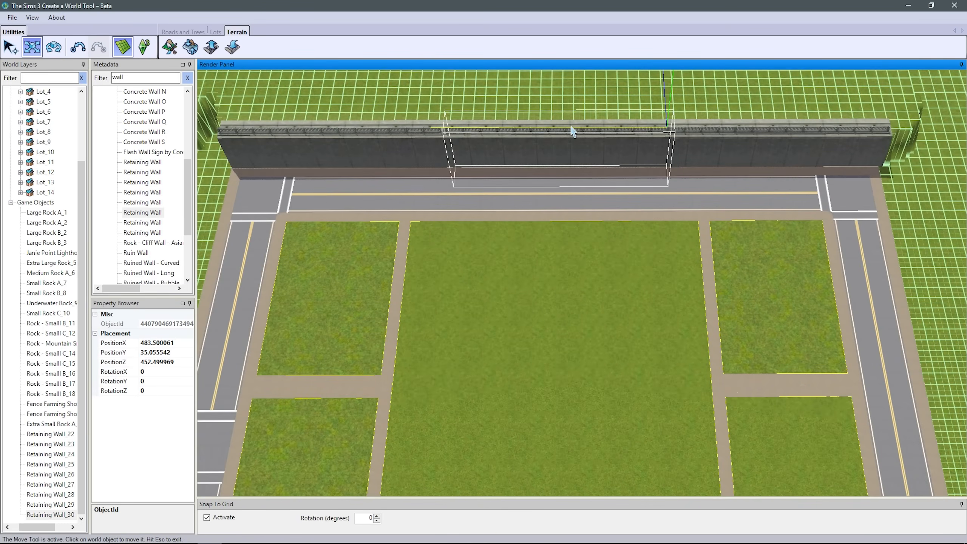
# - Soften the jagged cliff beside the end of the new retaining wall with the Smooth modifier at brush size 6
pyautogui.moveTo(637, 273); pyautogui.dragTo(569, 422, button='right')
pyautogui.scroll(-4, 586, 198)
pyautogui.moveTo(569, 422); pyautogui.dragTo(585, 400, button='middle')
pyautogui.scroll(-5, 607, 376)
pyautogui.scroll(5, 587, 348)
pyautogui.moveTo(586, 348); pyautogui.dragTo(624, 383, button='middle')
pyautogui.moveTo(625, 383); pyautogui.dragTo(450, 384, button='right')
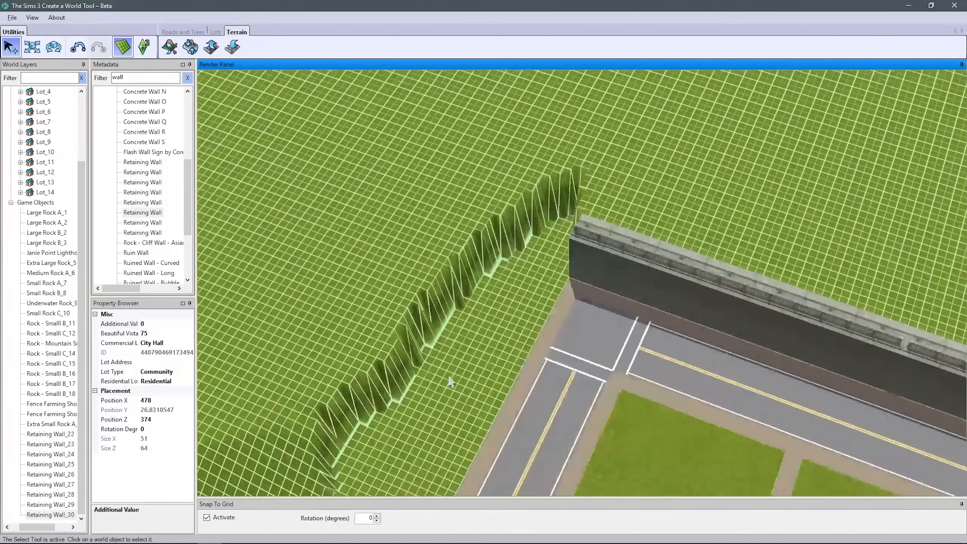
pyautogui.scroll(-5, 598, 253)
pyautogui.scroll(3, 597, 254)
pyautogui.click(170, 48)
pyautogui.click(870, 76)
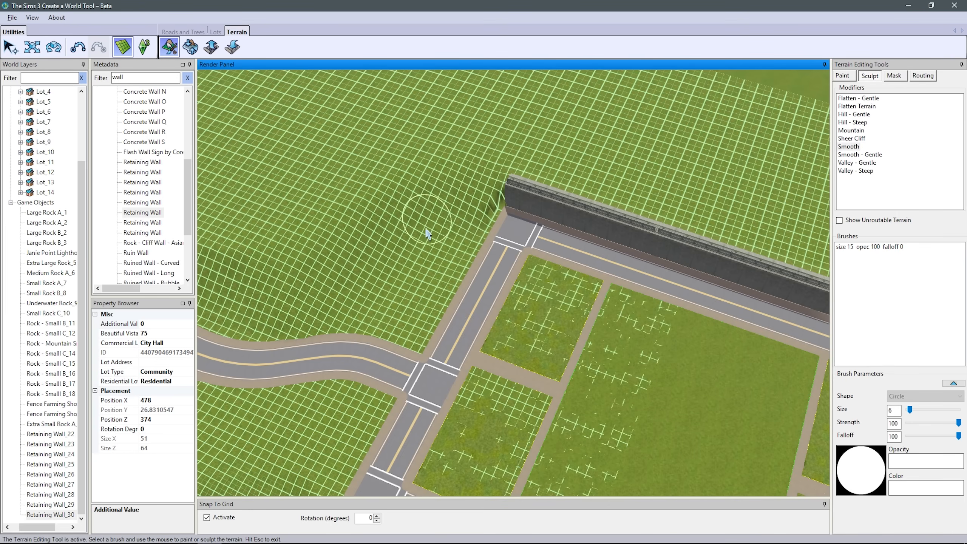
# - Level and smooth the terrain outside the road corner at the far retaining wall's end, using brush size 6
pyautogui.press('Escape')
pyautogui.moveTo(427, 185); pyautogui.dragTo(497, 302, button='middle')
pyautogui.scroll(-5, 496, 349)
pyautogui.scroll(-5, 578, 266)
pyautogui.scroll(4, 594, 199)
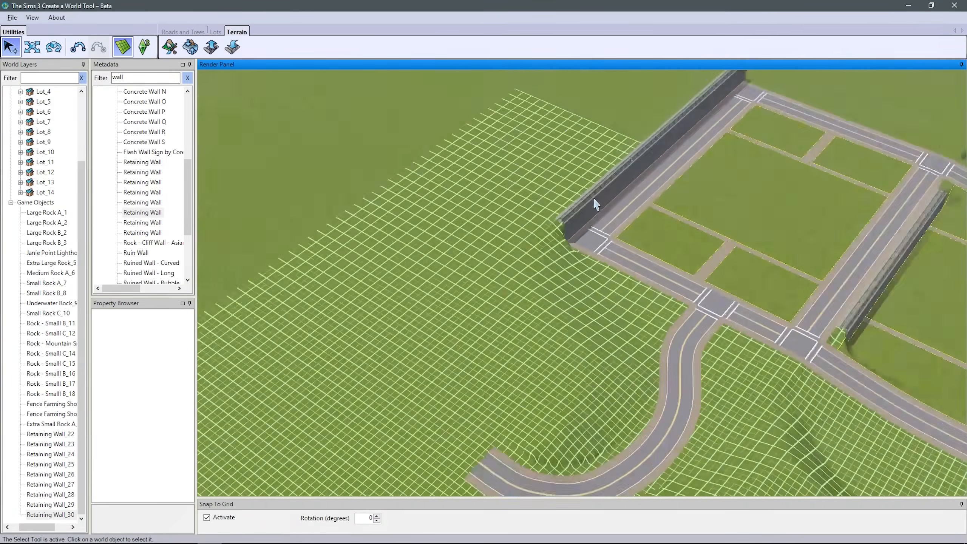
pyautogui.moveTo(594, 199)
pyautogui.mouseDown(button='middle')
pyautogui.moveTo(743, 251)
pyautogui.moveTo(704, 345)
pyautogui.mouseUp(button='middle')
pyautogui.scroll(5, 704, 345)
pyautogui.click(170, 47)
pyautogui.click(870, 76)
pyautogui.click(849, 147)
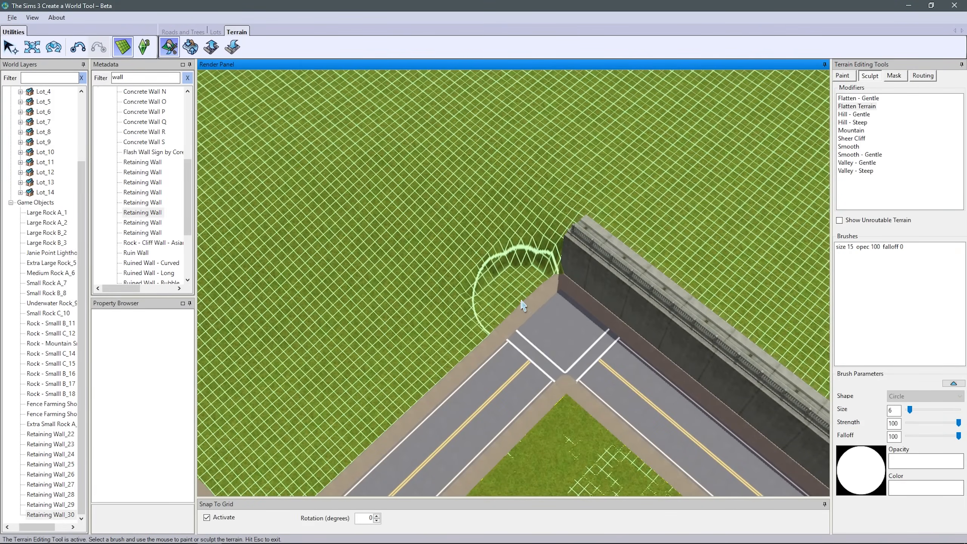
pyautogui.moveTo(428, 241); pyautogui.dragTo(441, 213, button='middle')
pyautogui.moveTo(442, 213); pyautogui.dragTo(419, 204)
pyautogui.scroll(-3, 419, 204)
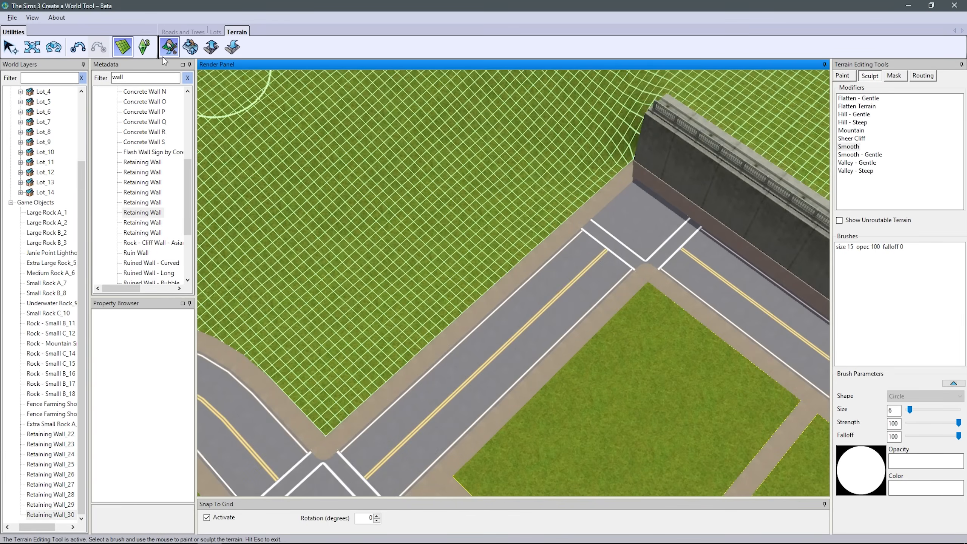
# - Place a 22x40 residential lot beside the curved road's intersection, with additional property value 0 and Beautiful Vista buff 25
pyautogui.click(216, 32)
pyautogui.click(170, 47)
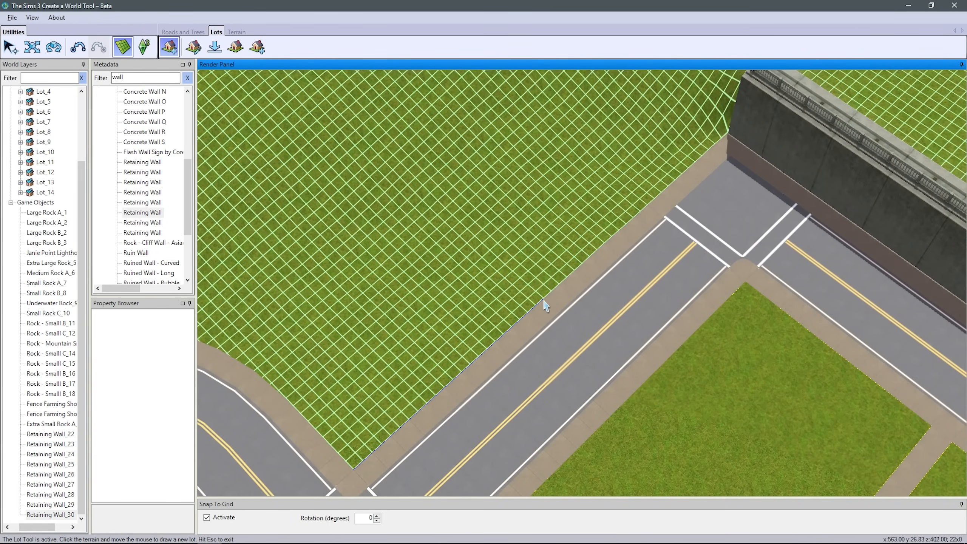
pyautogui.scroll(-3, 544, 307)
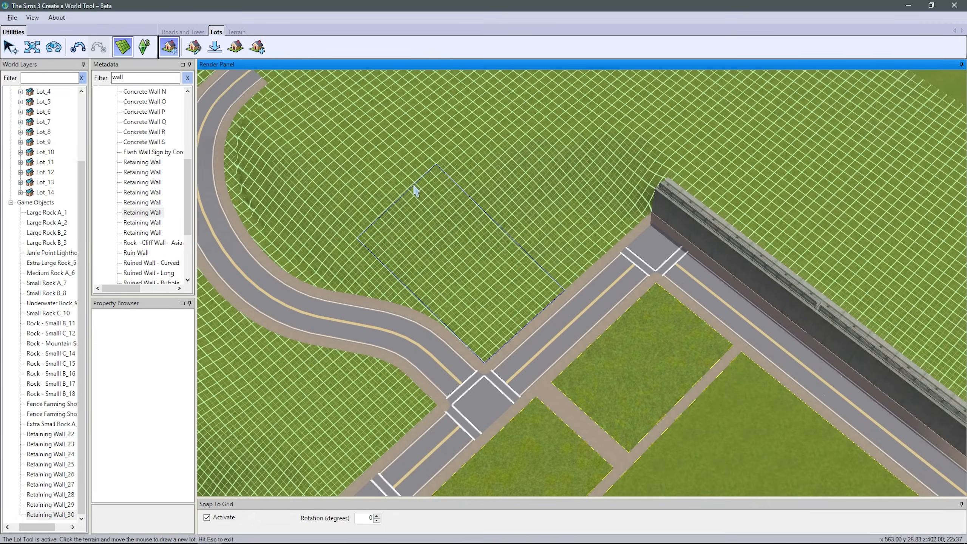
pyautogui.click(405, 182)
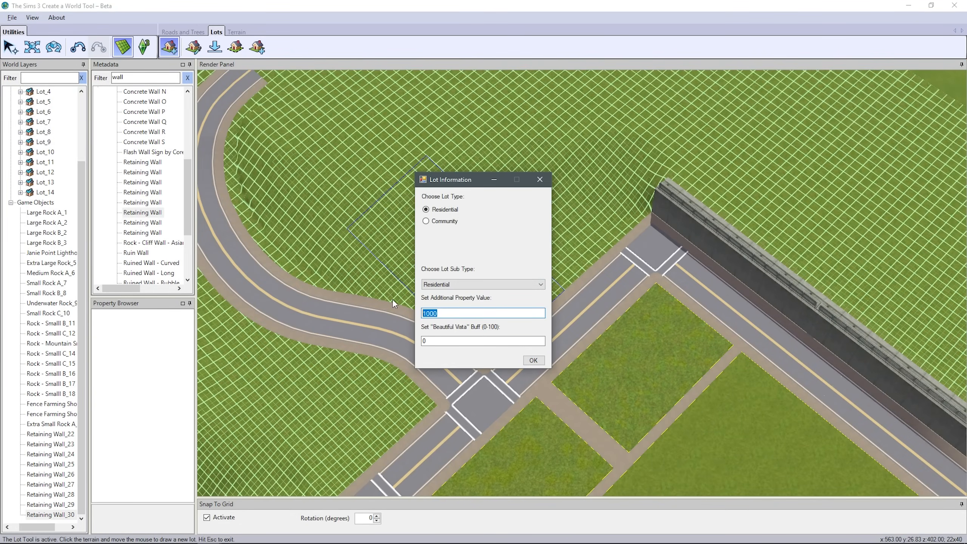
pyautogui.write('0')
pyautogui.moveTo(437, 342); pyautogui.dragTo(409, 344)
pyautogui.write('25')
pyautogui.click(534, 360)
# - Place a second 22x40 residential lot beside the first, toward the retaining wall, with additional value 0 and Beautiful Vista buff 25
pyautogui.scroll(4, 547, 302)
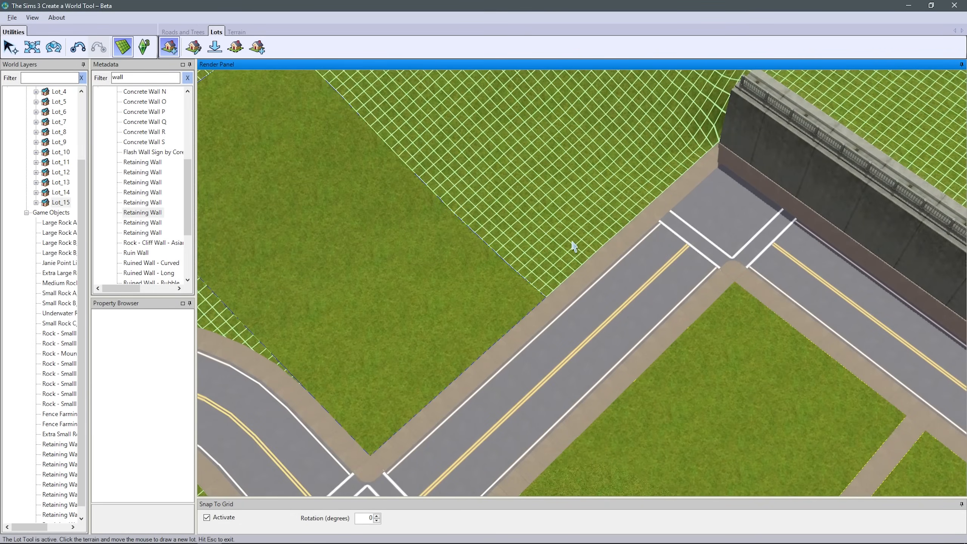
pyautogui.scroll(-4, 515, 97)
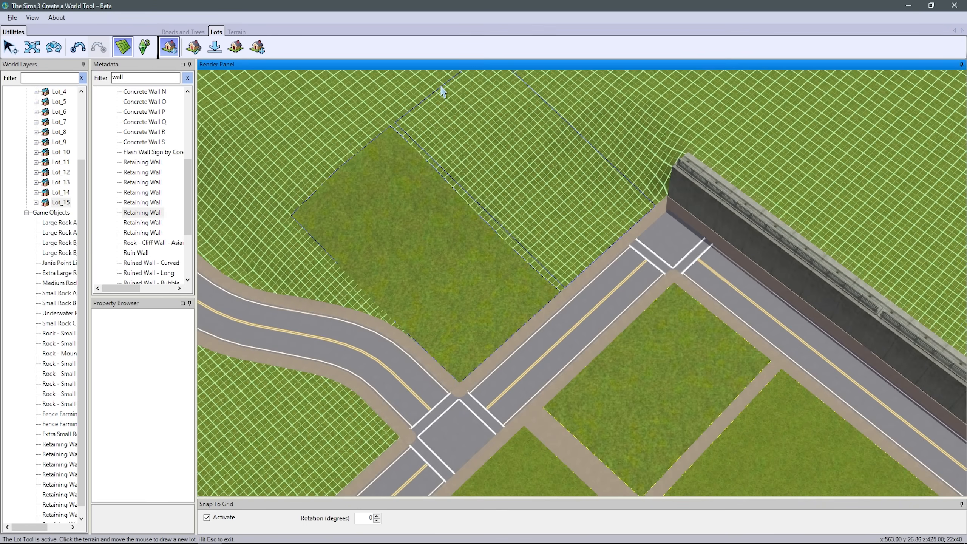
pyautogui.click(442, 91)
pyautogui.write('0')
pyautogui.moveTo(436, 341); pyautogui.dragTo(402, 339)
pyautogui.write('25')
pyautogui.click(533, 361)
# - Examine the two new residential lots and the raised terrain behind the far retaining wall
pyautogui.moveTo(537, 366); pyautogui.dragTo(544, 430, button='middle')
pyautogui.scroll(-3, 544, 429)
pyautogui.moveTo(574, 345); pyautogui.dragTo(524, 437, button='right')
pyautogui.scroll(-4, 677, 377)
pyautogui.scroll(1, 514, 381)
pyautogui.moveTo(516, 386); pyautogui.dragTo(549, 188, button='right')
pyautogui.scroll(2, 548, 188)
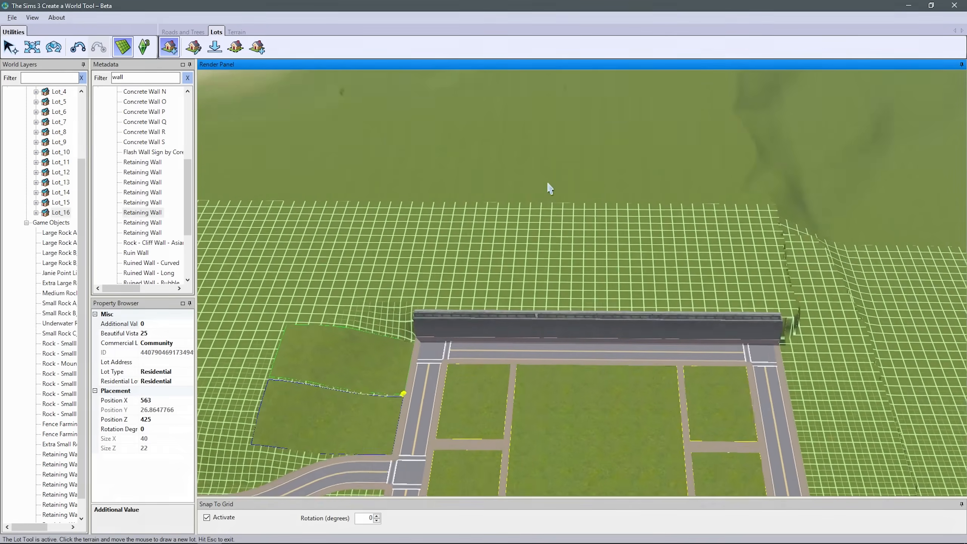
pyautogui.moveTo(548, 188); pyautogui.dragTo(631, 293, button='middle')
pyautogui.scroll(3, 442, 270)
pyautogui.scroll(-3, 442, 269)
pyautogui.scroll(2, 645, 273)
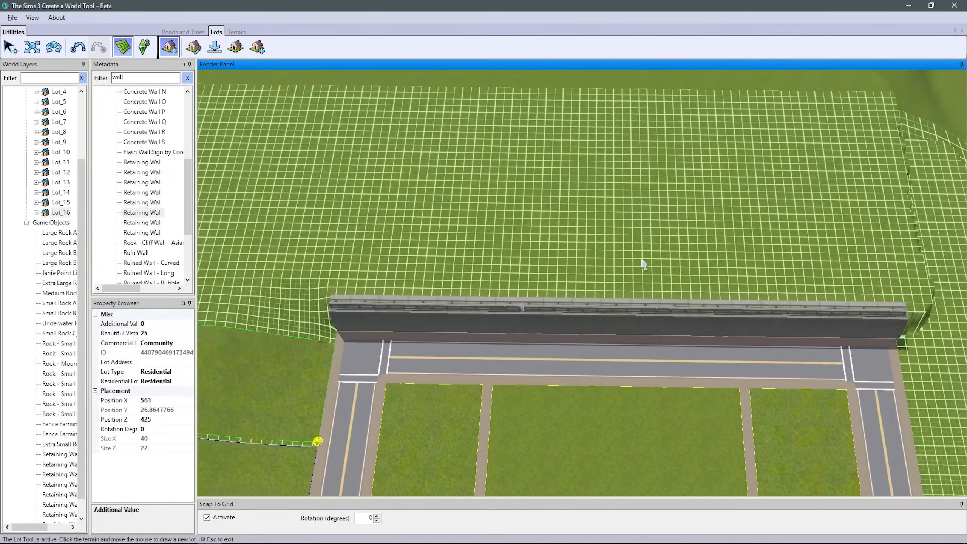
# - Try to place a straight road on the raised terrain along the top of the far retaining wall
pyautogui.click(183, 32)
pyautogui.click(214, 47)
pyautogui.moveTo(430, 248); pyautogui.dragTo(485, 124, button='middle')
pyautogui.scroll(3, 485, 124)
pyautogui.moveTo(485, 124); pyautogui.dragTo(486, 166, button='right')
pyautogui.click(534, 202)
pyautogui.moveTo(676, 200); pyautogui.dragTo(419, 208, button='right')
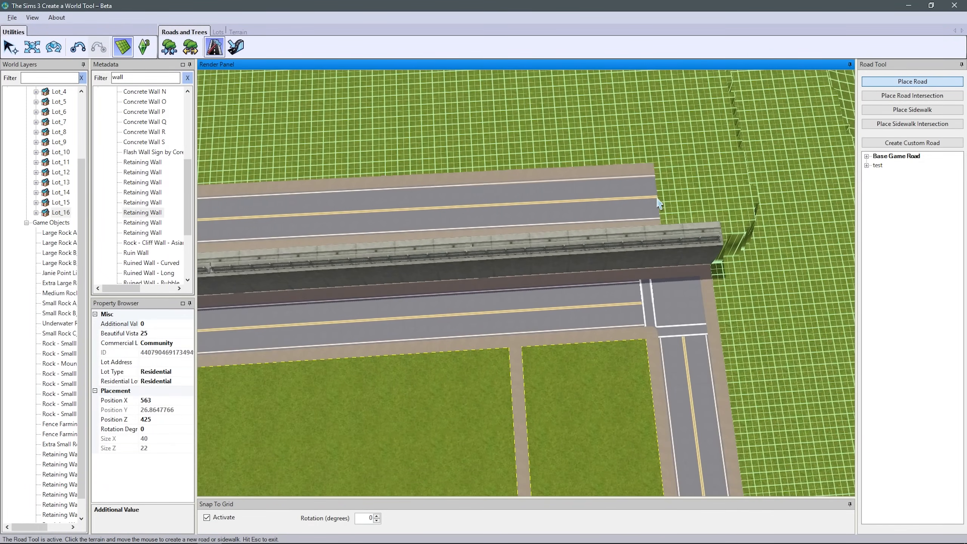
pyautogui.click(658, 206)
# - Place road intersections on the raised terrain near both ends of the far retaining wall
pyautogui.moveTo(381, 164); pyautogui.dragTo(531, 152, button='right')
pyautogui.click(913, 95)
pyautogui.click(489, 220)
pyautogui.moveTo(686, 217); pyautogui.dragTo(419, 236, button='right')
pyautogui.click(465, 234)
pyautogui.click(32, 48)
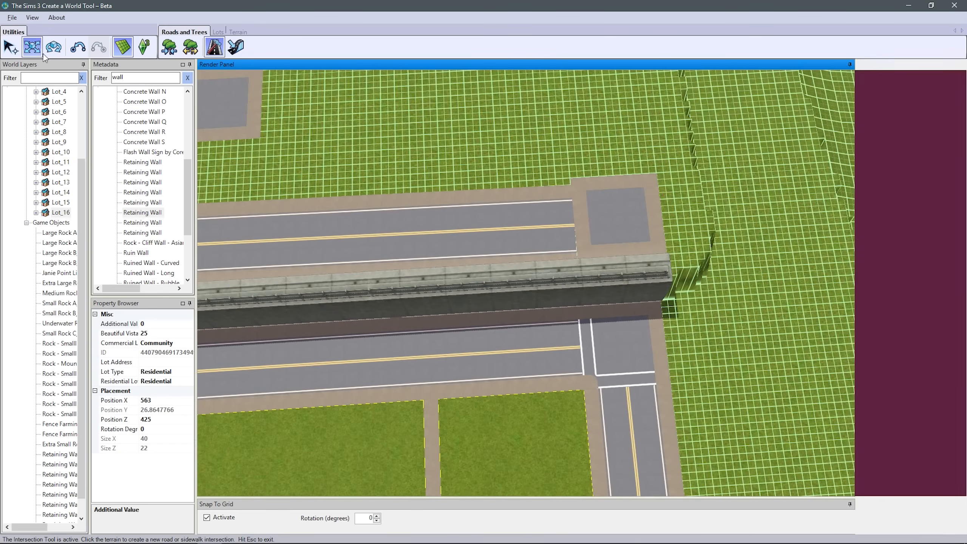
# - Adjust the intersection position at the wall's end and delete the road running along the top of the wall
pyautogui.scroll(2, 563, 213)
pyautogui.click(552, 217)
pyautogui.moveTo(578, 212); pyautogui.dragTo(617, 210)
pyautogui.moveTo(426, 151); pyautogui.dragTo(525, 222, button='right')
pyautogui.scroll(-2, 525, 222)
pyautogui.press('Delete')
# - Place a new road along the top of the far retaining wall and join its ends to the two intersections
pyautogui.click(214, 47)
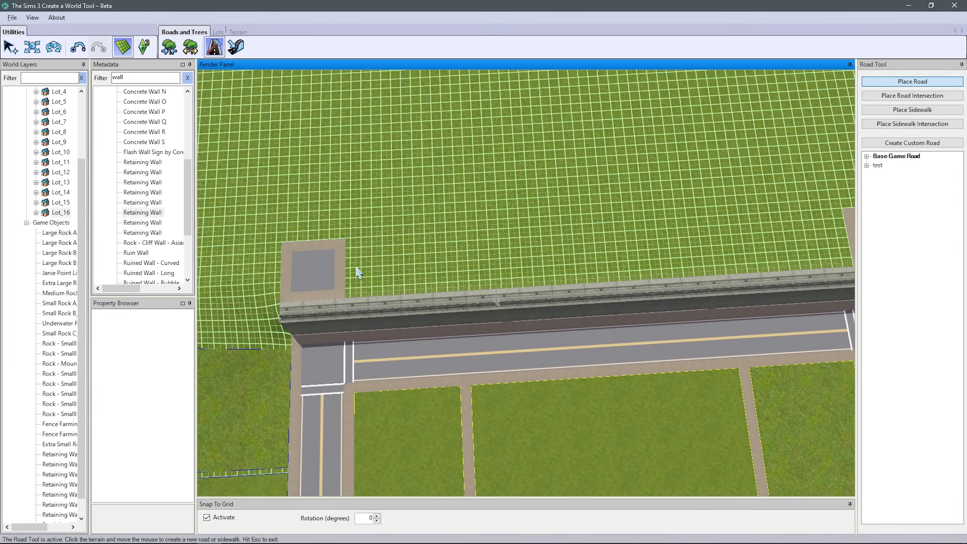
pyautogui.click(356, 270)
pyautogui.moveTo(648, 229); pyautogui.dragTo(493, 233, button='right')
pyautogui.click(674, 244)
pyautogui.moveTo(419, 229); pyautogui.dragTo(700, 234, button='right')
pyautogui.click(32, 47)
pyautogui.moveTo(525, 271); pyautogui.dragTo(507, 272)
# - Place a straight road continuing the wall-top road past the two new residential lots
pyautogui.scroll(-8, 574, 406)
pyautogui.moveTo(574, 406); pyautogui.dragTo(576, 454, button='middle')
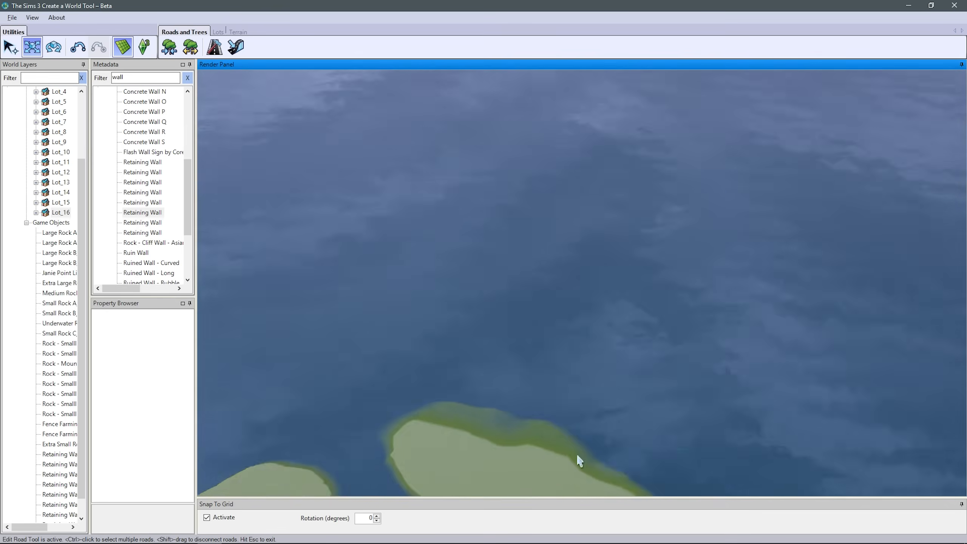
pyautogui.moveTo(577, 454); pyautogui.dragTo(501, 365, button='right')
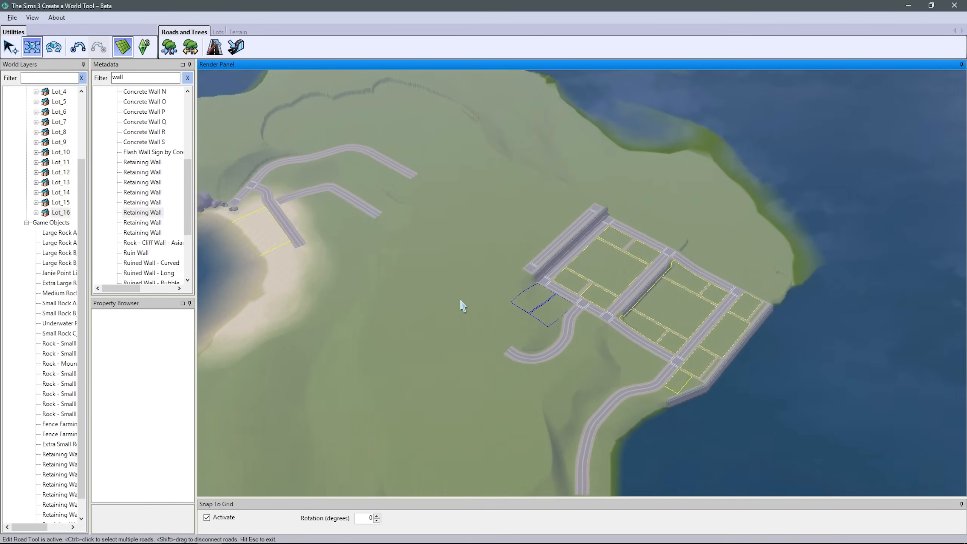
pyautogui.scroll(6, 463, 306)
pyautogui.scroll(-3, 607, 225)
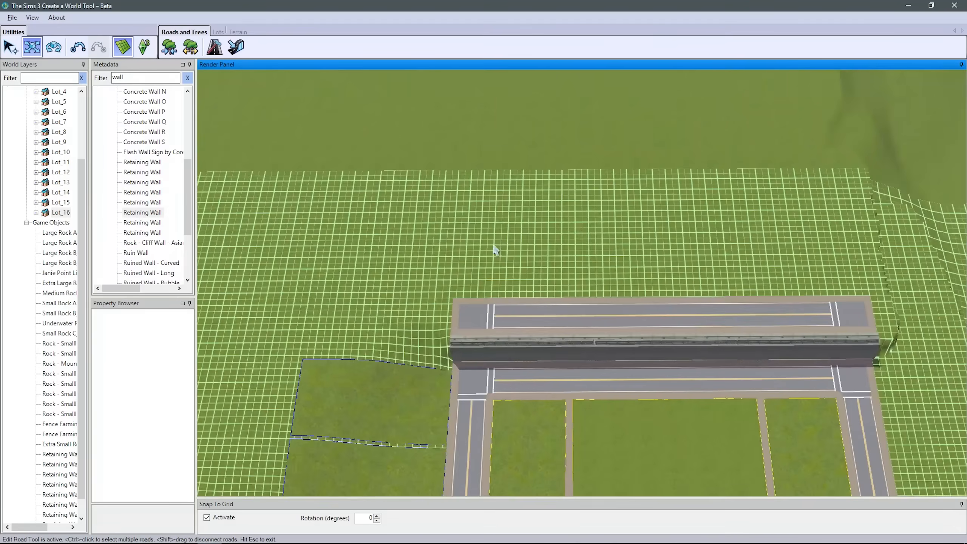
pyautogui.moveTo(494, 251); pyautogui.dragTo(723, 172, button='right')
pyautogui.click(215, 47)
pyautogui.moveTo(670, 158); pyautogui.dragTo(757, 141, button='right')
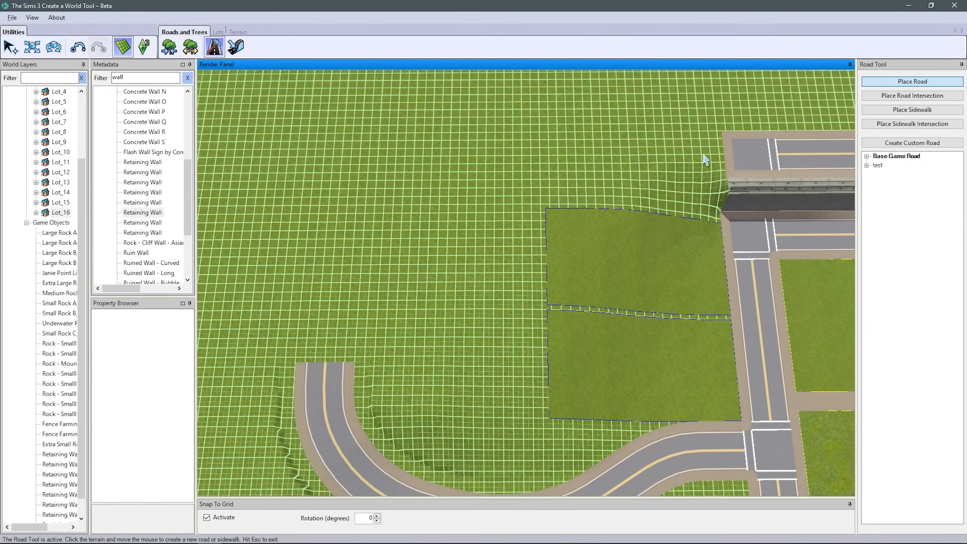
pyautogui.click(414, 156)
pyautogui.press('Escape')
# - Place a straight road from the open end of the curved road toward the extended wall-top road
pyautogui.click(912, 82)
pyautogui.click(326, 347)
pyautogui.click(340, 182)
pyautogui.press('Escape')
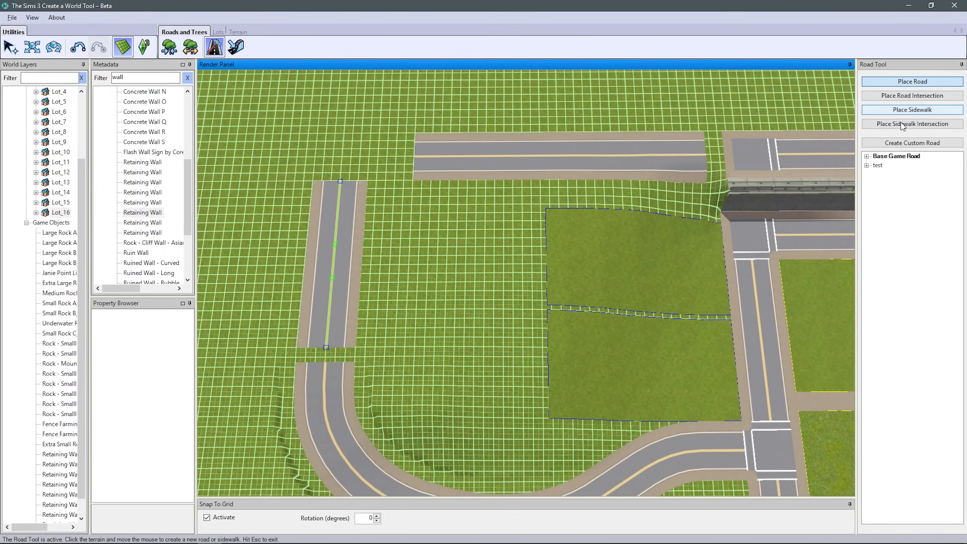
# - Place a corner intersection where the two new roads meet and join the road ends into a closed loop
pyautogui.click(912, 96)
pyautogui.click(343, 156)
pyautogui.click(29, 52)
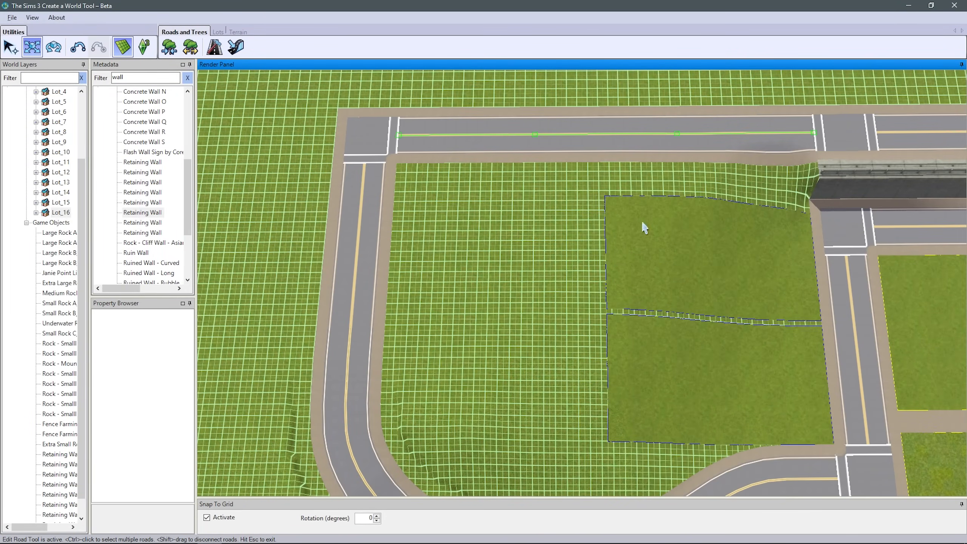
# - Smooth the bumpy terrain inside the road's curve with the Smooth modifier and reduce the brush size to 3
pyautogui.moveTo(642, 225); pyautogui.dragTo(547, 440, button='right')
pyautogui.scroll(-5, 442, 346)
pyautogui.scroll(4, 442, 346)
pyautogui.click(238, 32)
pyautogui.click(169, 47)
pyautogui.scroll(2, 393, 142)
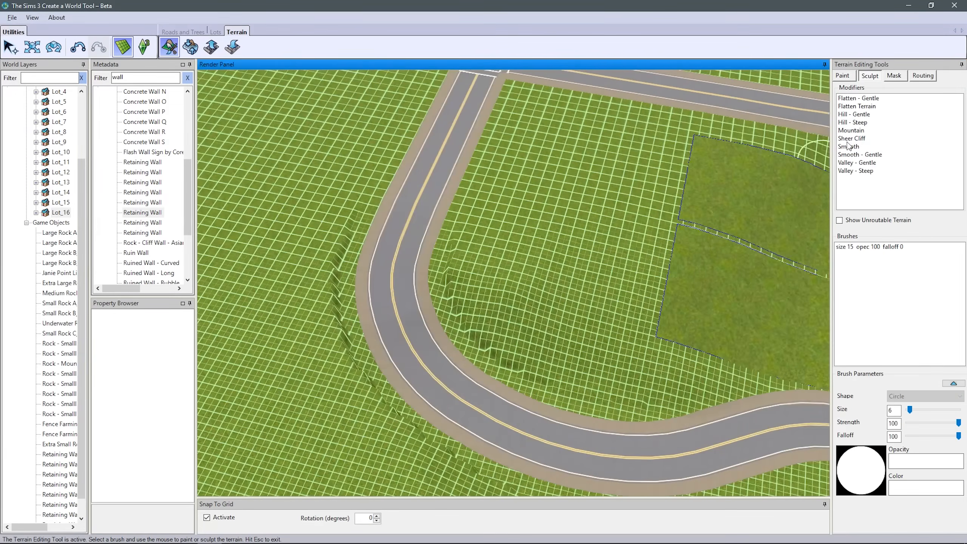
pyautogui.click(849, 146)
pyautogui.moveTo(577, 331); pyautogui.dragTo(525, 333)
pyautogui.moveTo(598, 266)
pyautogui.mouseDown()
pyautogui.moveTo(566, 324)
pyautogui.moveTo(509, 323)
pyautogui.mouseUp()
pyautogui.moveTo(910, 410); pyautogui.dragTo(909, 410)
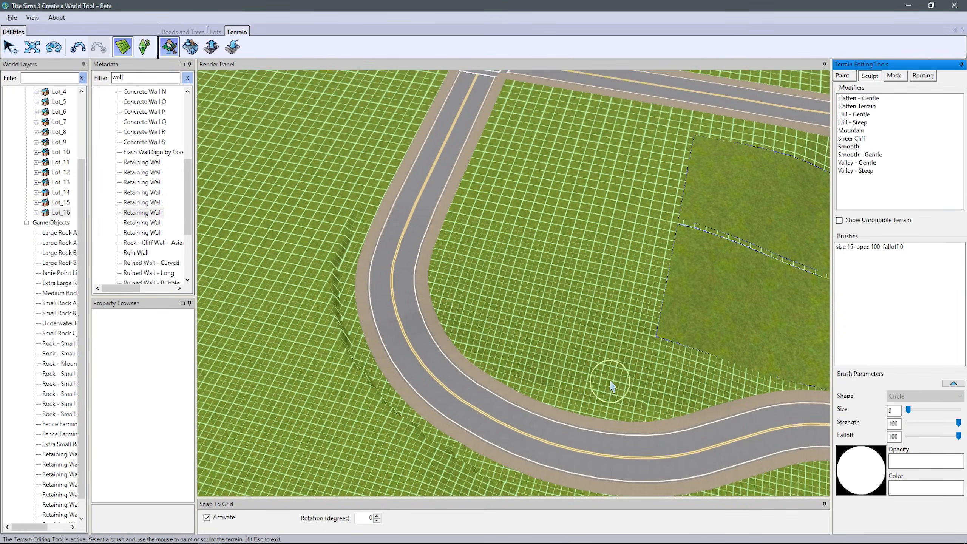
# - Draw a 35x35 residential lot at the road corner beside the two existing lots, with a Beautiful Vista value of 25
pyautogui.moveTo(611, 386); pyautogui.dragTo(619, 386)
pyautogui.scroll(-3, 551, 281)
pyautogui.scroll(2, 551, 280)
pyautogui.click(215, 32)
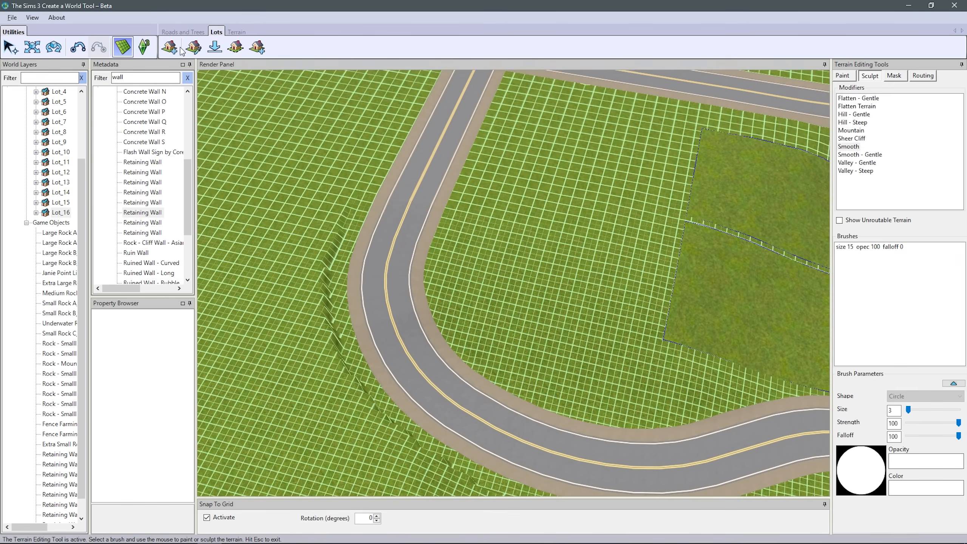
pyautogui.click(169, 47)
pyautogui.scroll(3, 514, 142)
pyautogui.moveTo(418, 165); pyautogui.dragTo(725, 190)
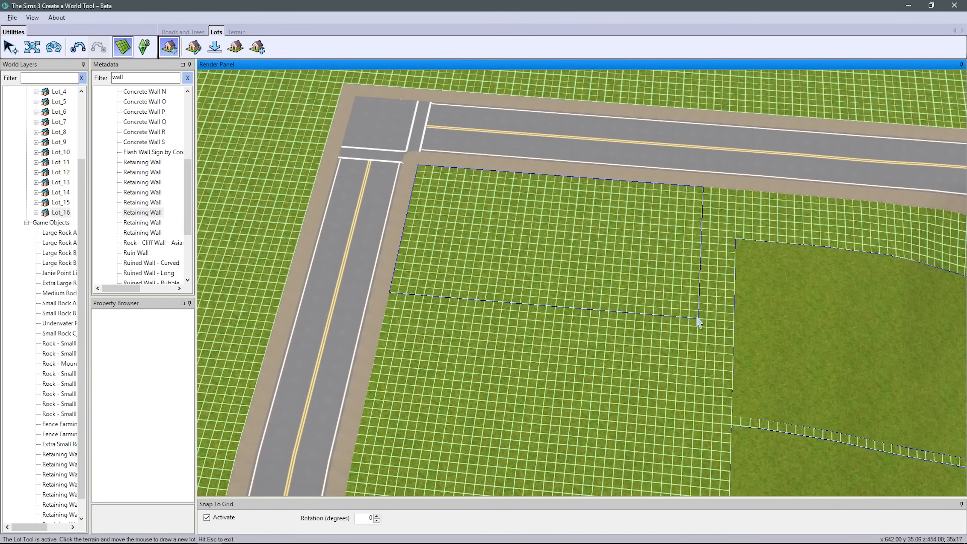
pyautogui.scroll(-2, 697, 318)
pyautogui.click(672, 335)
pyautogui.click(535, 361)
# - Draw a 22x22 residential lot angled along the inside of the curved road, with a Beautiful Vista value of 25
pyautogui.scroll(-5, 443, 384)
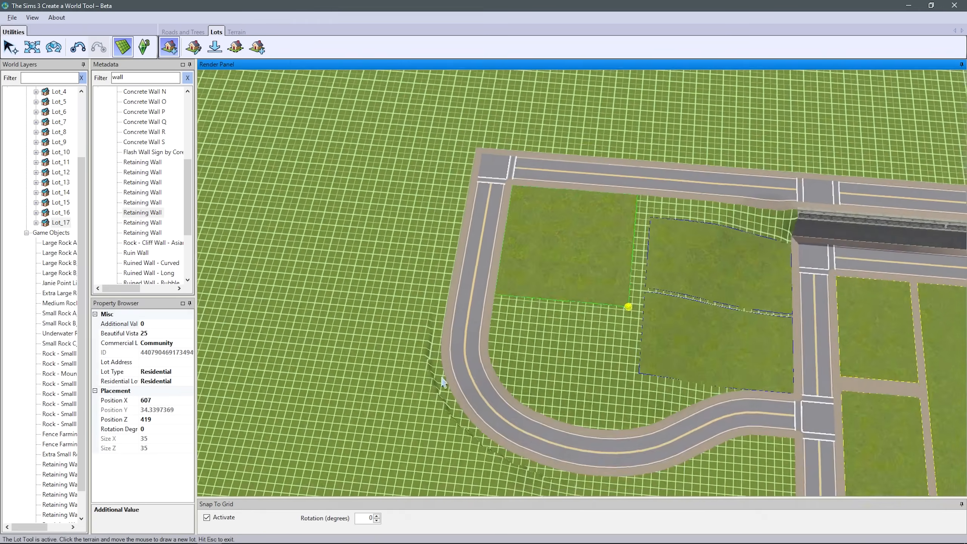
pyautogui.scroll(5, 560, 367)
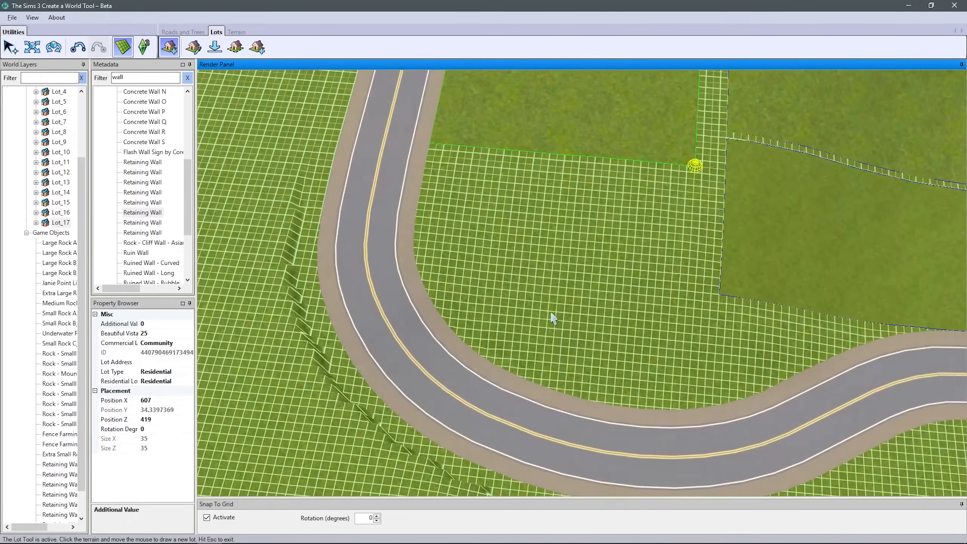
pyautogui.scroll(2, 431, 134)
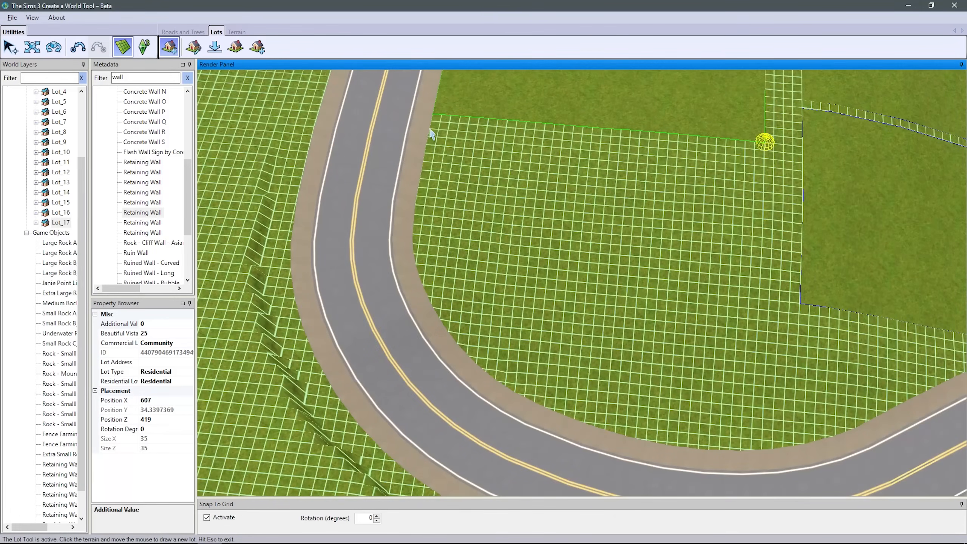
pyautogui.moveTo(497, 281); pyautogui.dragTo(631, 348, button='right')
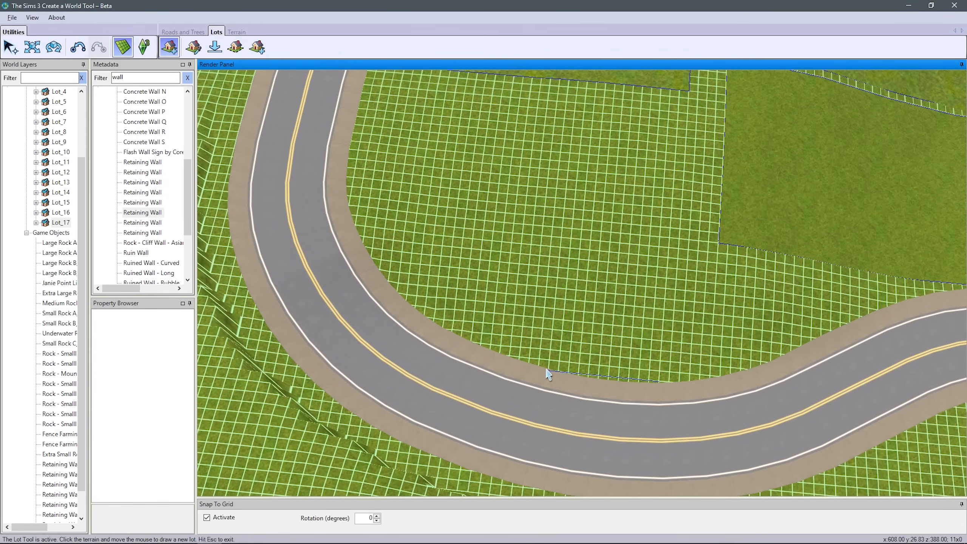
pyautogui.click(694, 184)
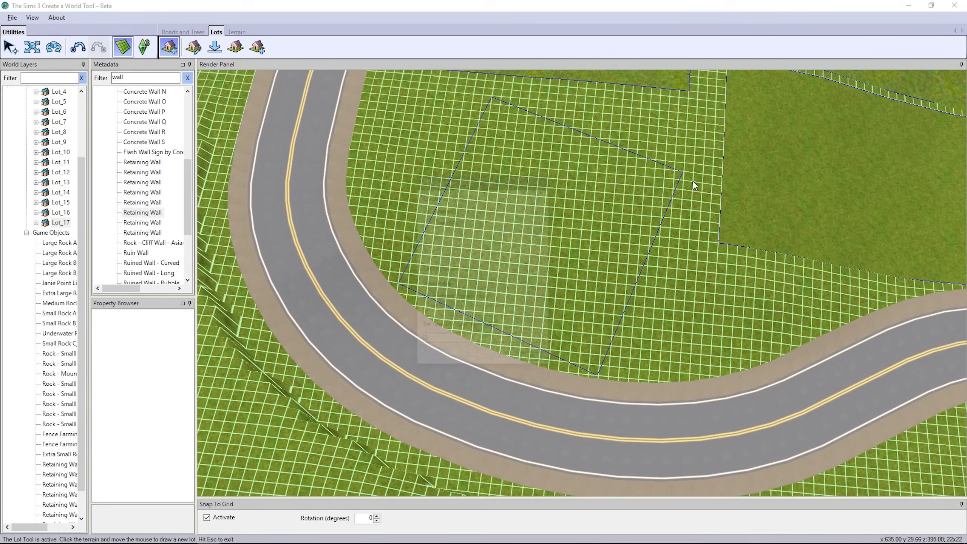
pyautogui.click(536, 361)
pyautogui.moveTo(538, 363); pyautogui.dragTo(523, 362, button='middle')
pyautogui.scroll(-5, 524, 364)
pyautogui.moveTo(522, 362); pyautogui.dragTo(535, 390, button='right')
pyautogui.scroll(-5, 537, 396)
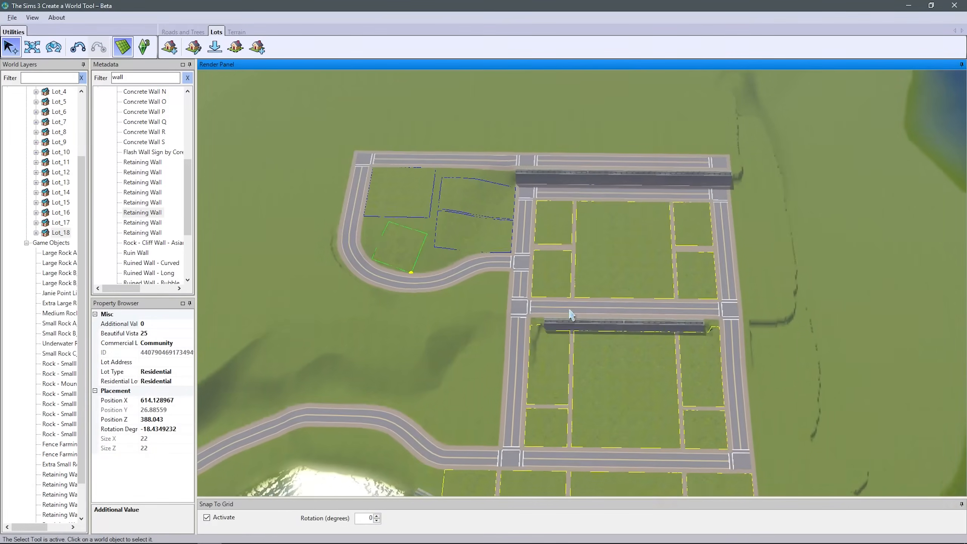
pyautogui.press('Escape')
# - Place a short road segment in the open field and connect it to the intersection at the end of the retaining wall
pyautogui.scroll(-2, 521, 302)
pyautogui.moveTo(521, 302); pyautogui.dragTo(626, 208, button='right')
pyautogui.scroll(4, 604, 183)
pyautogui.moveTo(625, 208); pyautogui.dragTo(657, 421, button='middle')
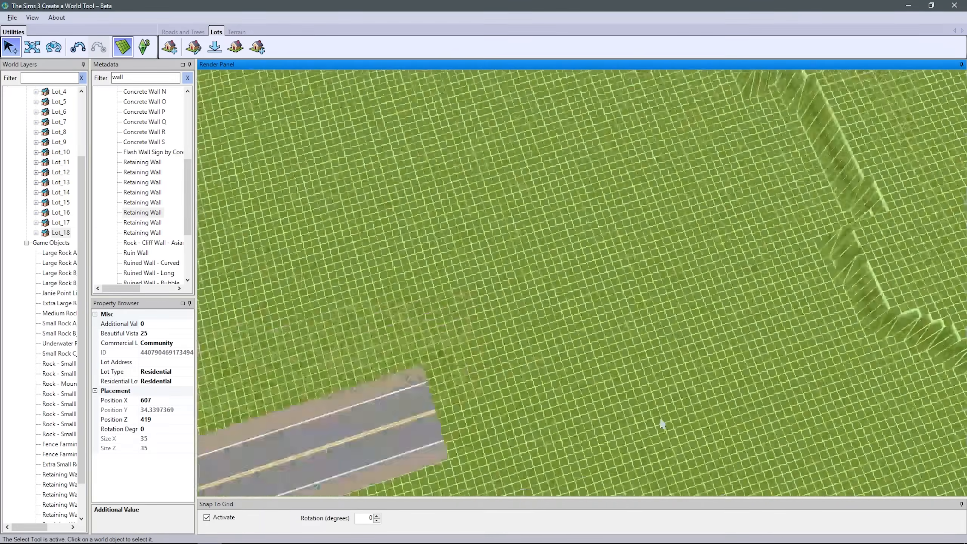
pyautogui.scroll(-4, 657, 421)
pyautogui.moveTo(657, 421); pyautogui.dragTo(685, 274, button='right')
pyautogui.click(183, 32)
pyautogui.click(214, 47)
pyautogui.scroll(6, 610, 177)
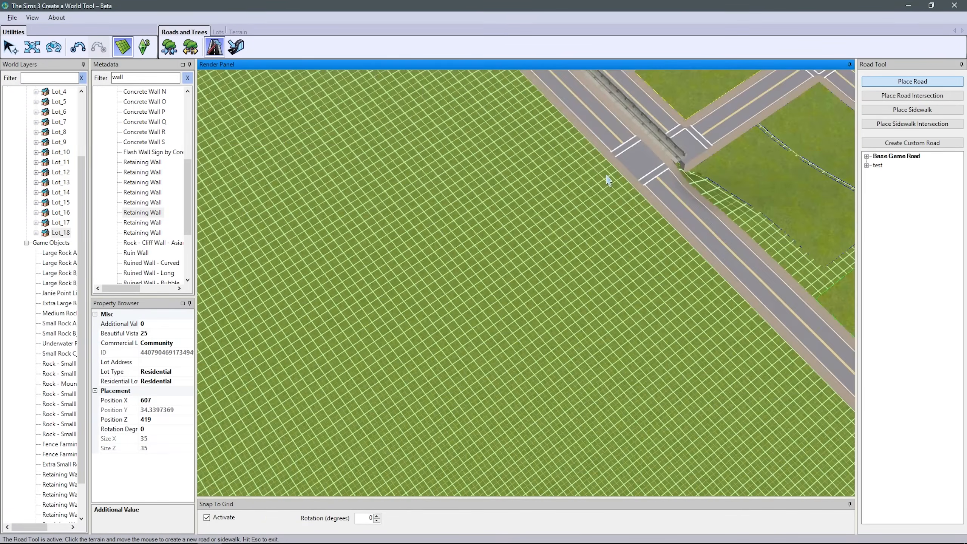
pyautogui.press('Escape')
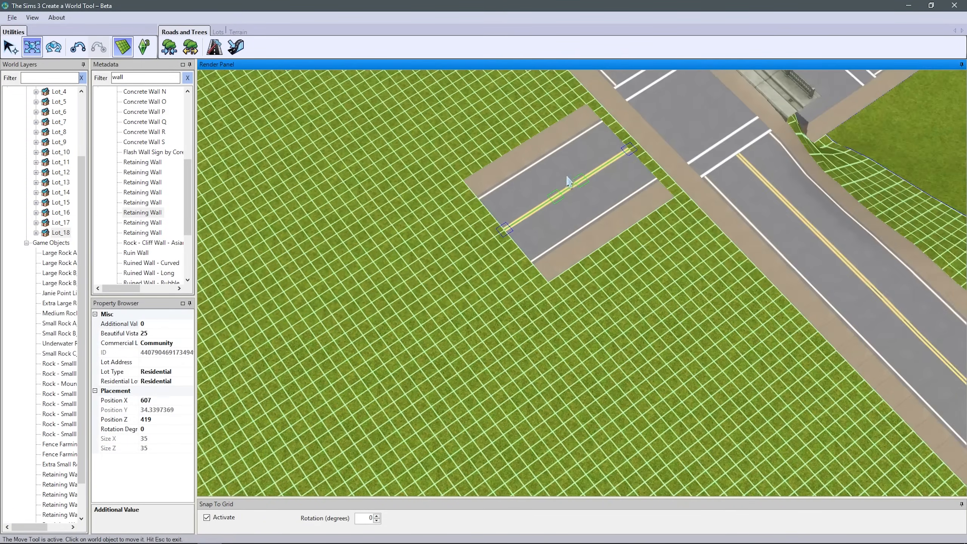
pyautogui.scroll(-10, 617, 342)
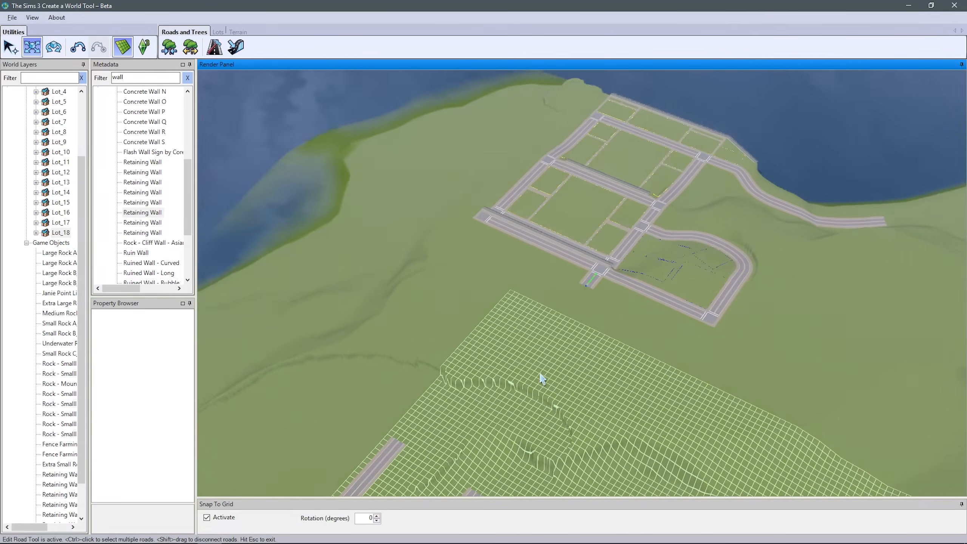
# - Extend the short road stub with a chain of road segments bending across the open field
pyautogui.moveTo(540, 375); pyautogui.dragTo(501, 243, button='right')
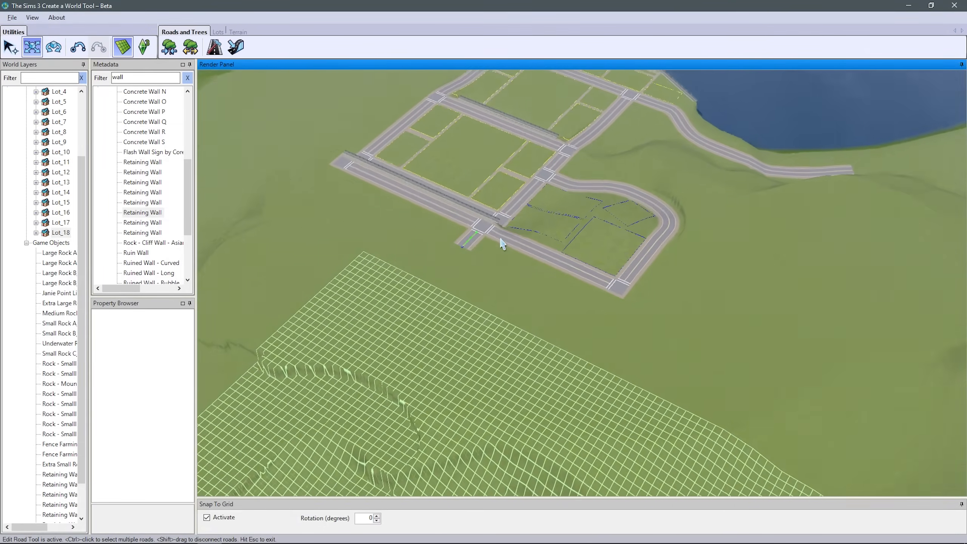
pyautogui.moveTo(500, 244); pyautogui.dragTo(615, 231, button='middle')
pyautogui.scroll(4, 615, 232)
pyautogui.click(214, 47)
pyautogui.scroll(-3, 569, 313)
pyautogui.scroll(-5, 570, 317)
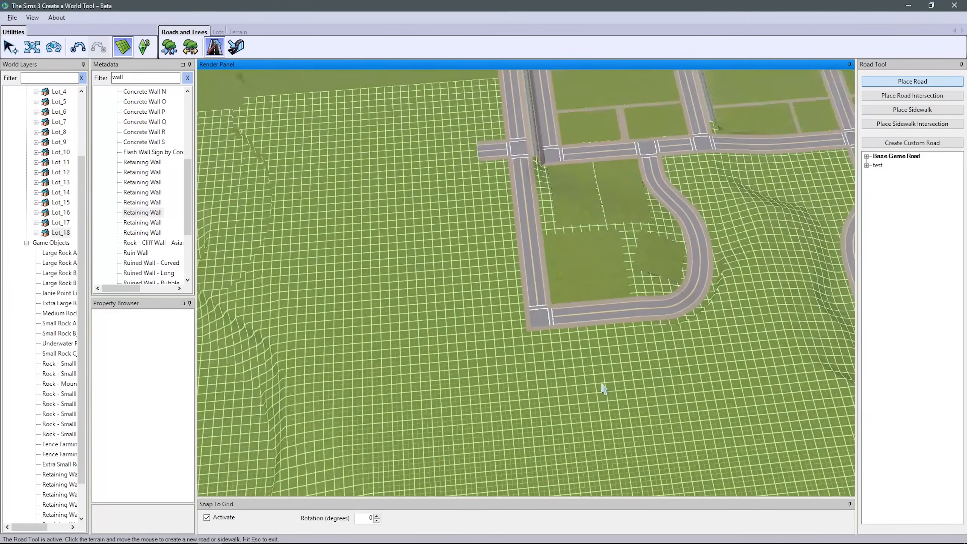
pyautogui.scroll(6, 488, 238)
pyautogui.scroll(-5, 501, 283)
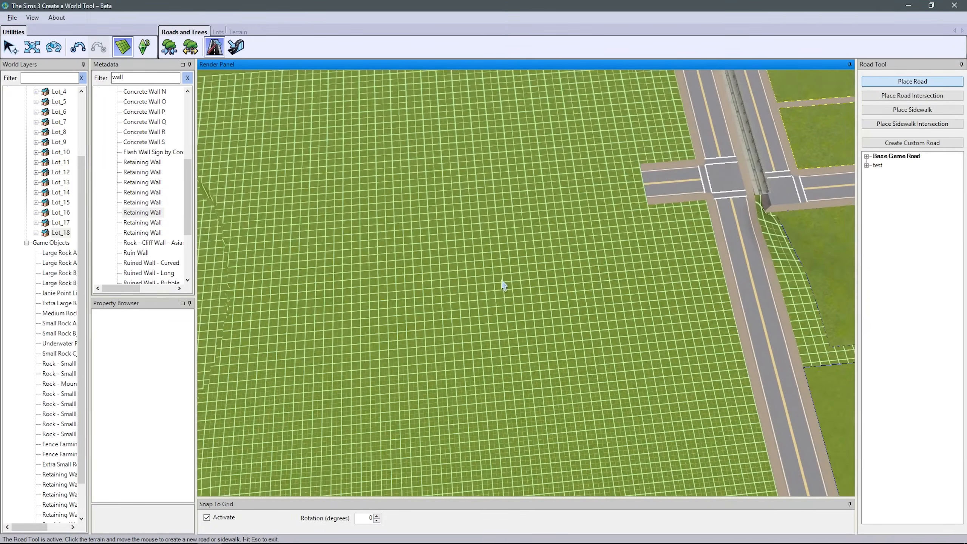
pyautogui.scroll(5, 621, 178)
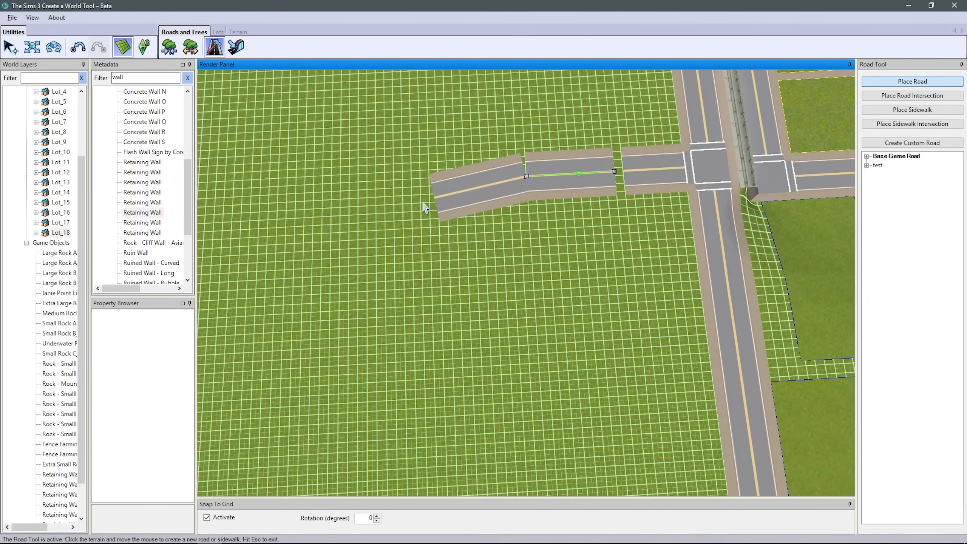
pyautogui.click(309, 461)
pyautogui.press('Escape')
pyautogui.scroll(1, 554, 150)
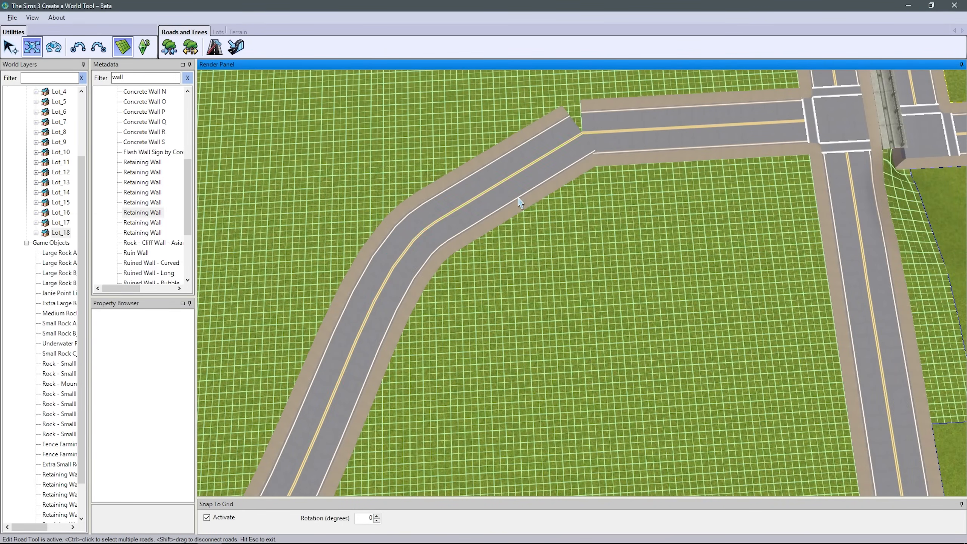
# - Try to smooth the new road's bend by moving its curve points and pulling its far end inward
pyautogui.moveTo(431, 228); pyautogui.dragTo(475, 140)
pyautogui.moveTo(339, 403); pyautogui.dragTo(403, 108)
pyautogui.scroll(-2, 404, 108)
pyautogui.moveTo(462, 165); pyautogui.dragTo(477, 96)
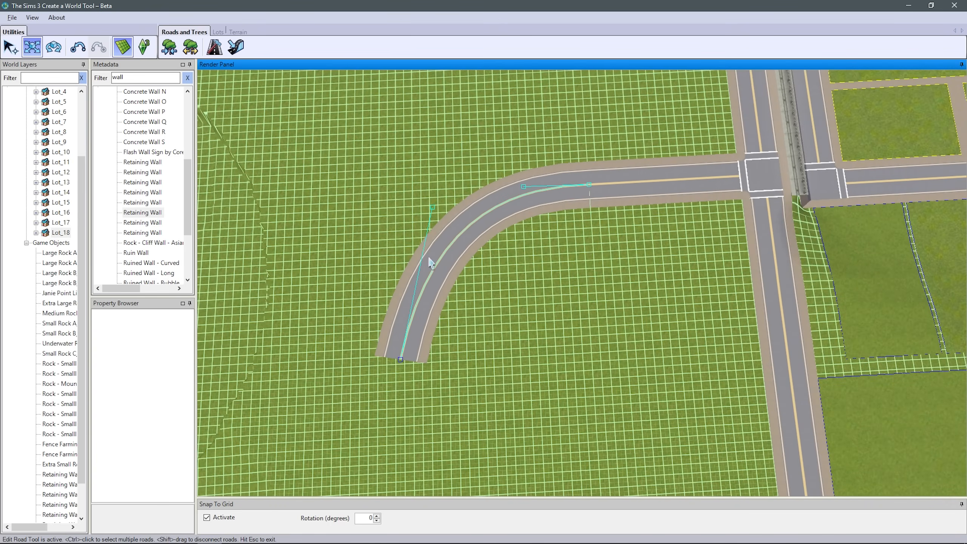
pyautogui.moveTo(435, 277); pyautogui.dragTo(283, 250)
pyautogui.scroll(3, 570, 282)
pyautogui.scroll(-1, 571, 282)
pyautogui.moveTo(418, 249); pyautogui.dragTo(385, 292)
pyautogui.scroll(-3, 583, 350)
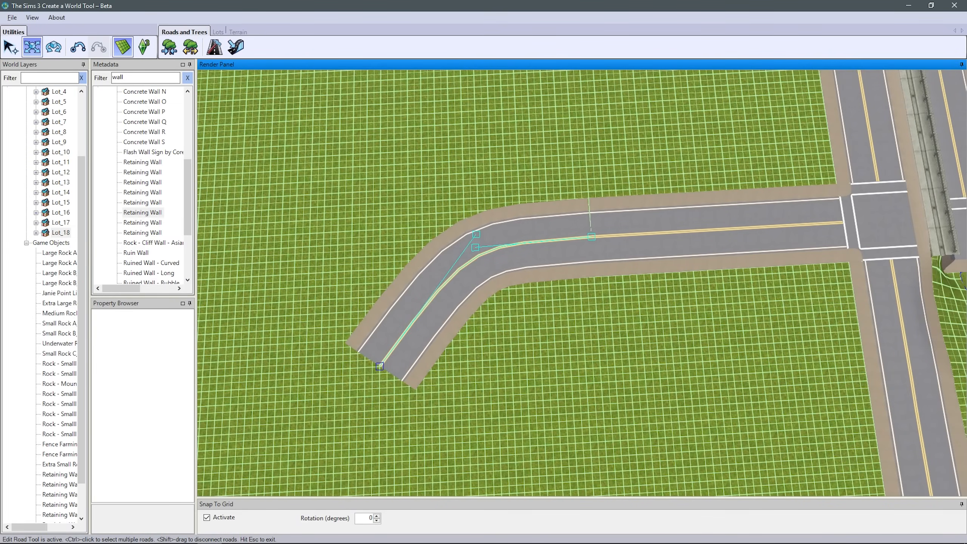
# - Delete the bent road segment and draw a new gently bending road joined to the end of the straight one
pyautogui.press('Delete')
pyautogui.click(214, 46)
pyautogui.click(517, 246)
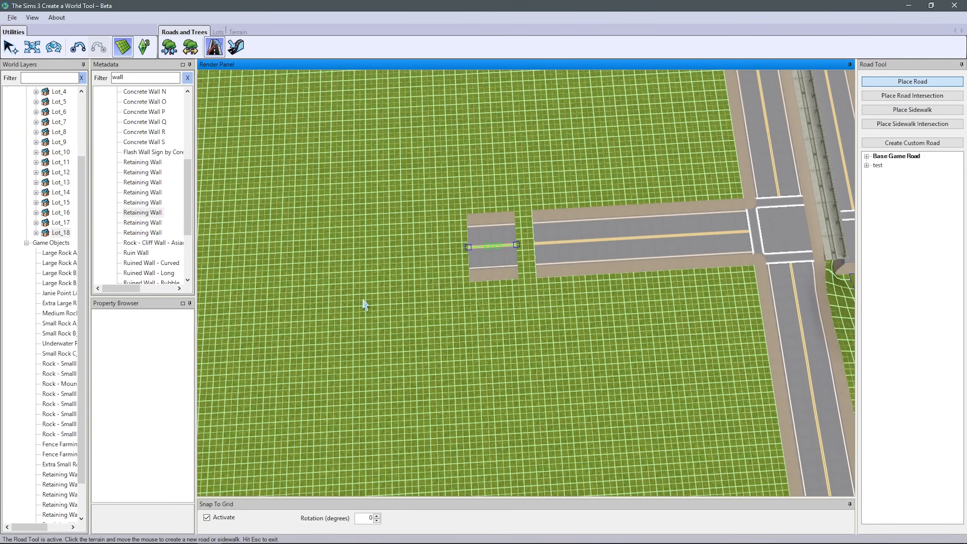
pyautogui.scroll(-3, 292, 370)
pyautogui.click(414, 333)
pyautogui.scroll(3, 594, 290)
pyautogui.click(32, 47)
pyautogui.moveTo(698, 182); pyautogui.dragTo(720, 181)
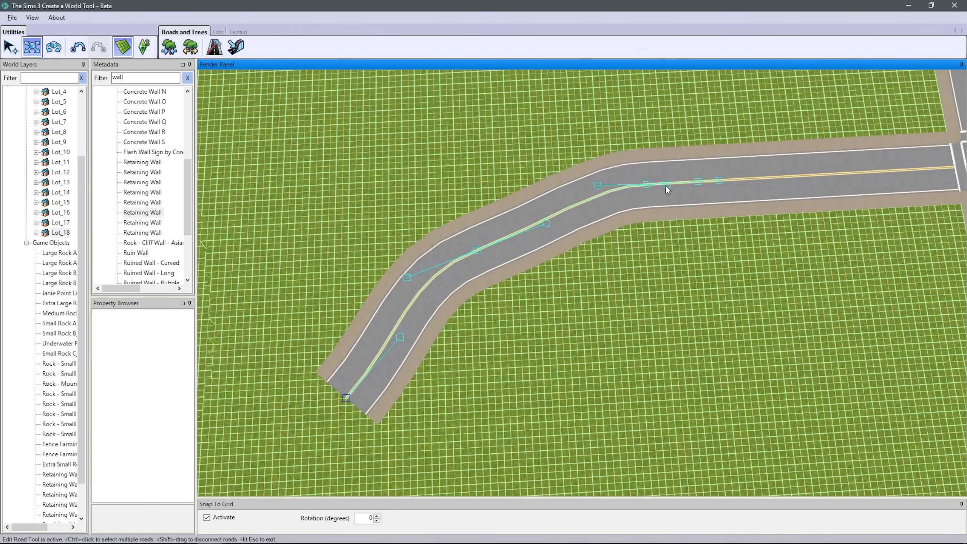
pyautogui.scroll(-1, 391, 347)
pyautogui.moveTo(356, 393); pyautogui.dragTo(371, 331)
pyautogui.hotkey('ctrl', 'z')
pyautogui.moveTo(417, 283); pyautogui.dragTo(417, 322)
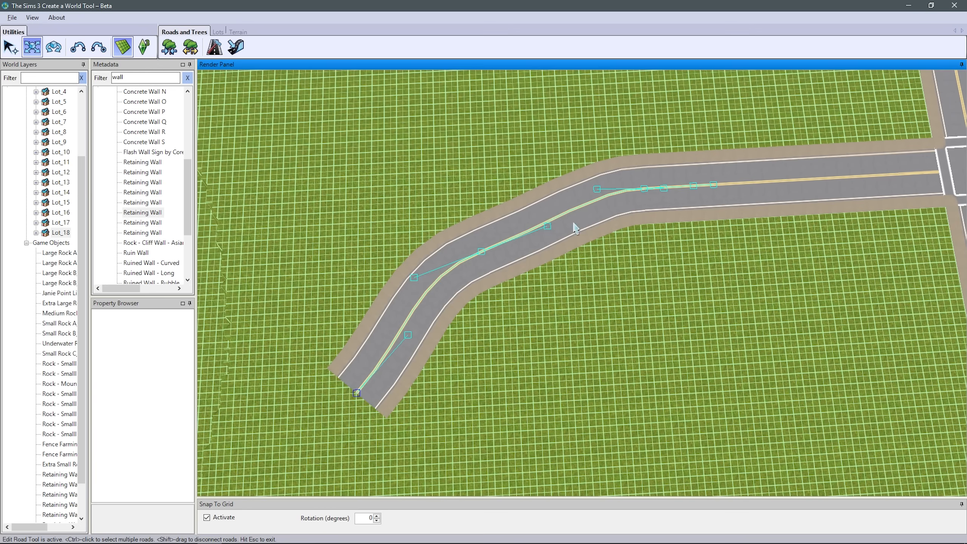
pyautogui.hotkey('ctrl', 'z')
# - Pull the road's far end inward and align the curve points so that its last stretch runs straight
pyautogui.moveTo(355, 393); pyautogui.dragTo(378, 308)
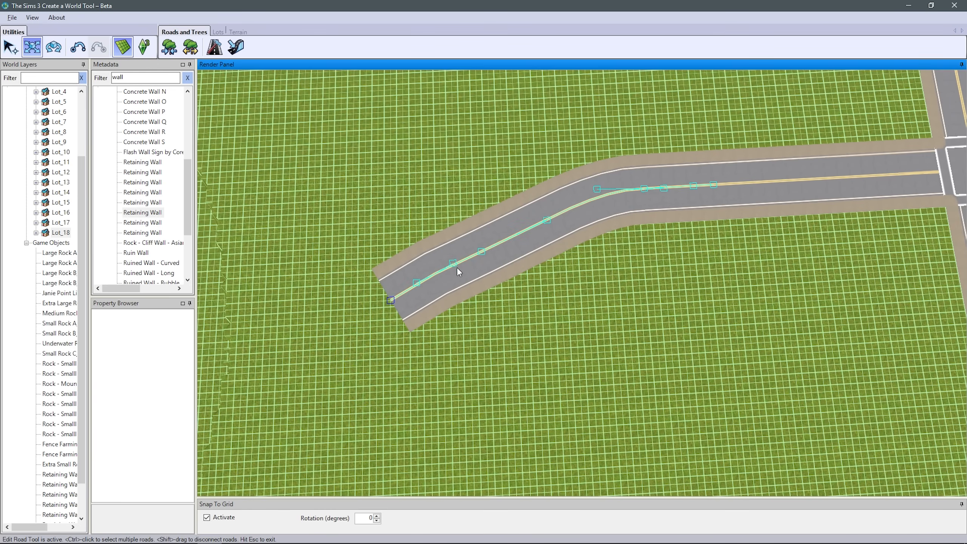
pyautogui.scroll(4, 409, 301)
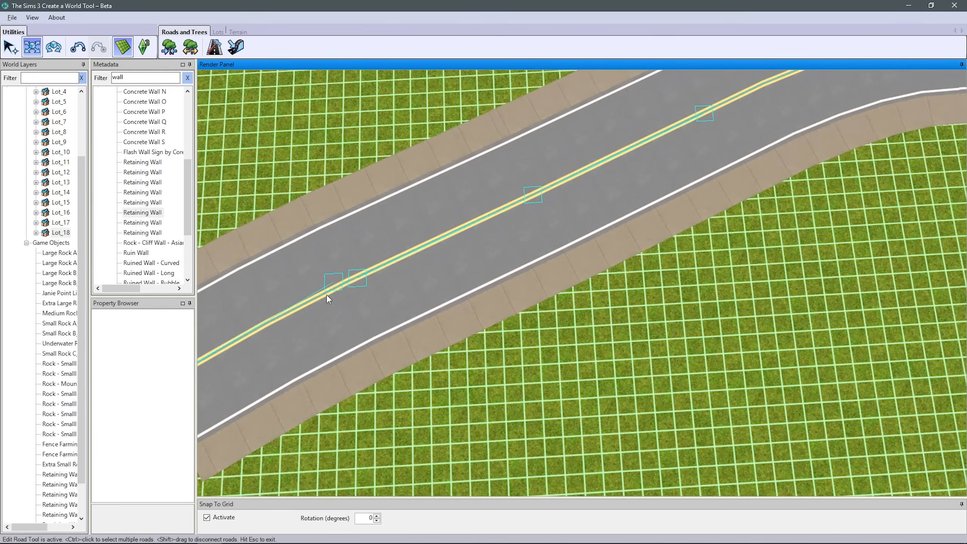
pyautogui.moveTo(326, 295); pyautogui.dragTo(377, 272)
pyautogui.scroll(-4, 570, 357)
pyautogui.scroll(-4, 570, 356)
pyautogui.scroll(4, 599, 347)
# - Place a road intersection on the terrain just beyond the open end of the new road
pyautogui.click(600, 347)
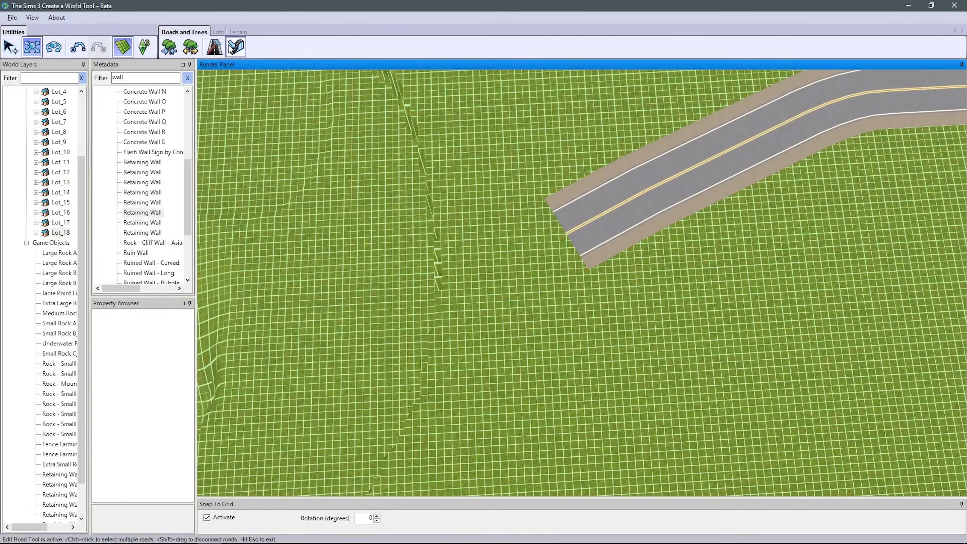
pyautogui.click(215, 47)
pyautogui.click(912, 96)
pyautogui.click(34, 48)
pyautogui.scroll(3, 719, 223)
pyautogui.click(719, 223)
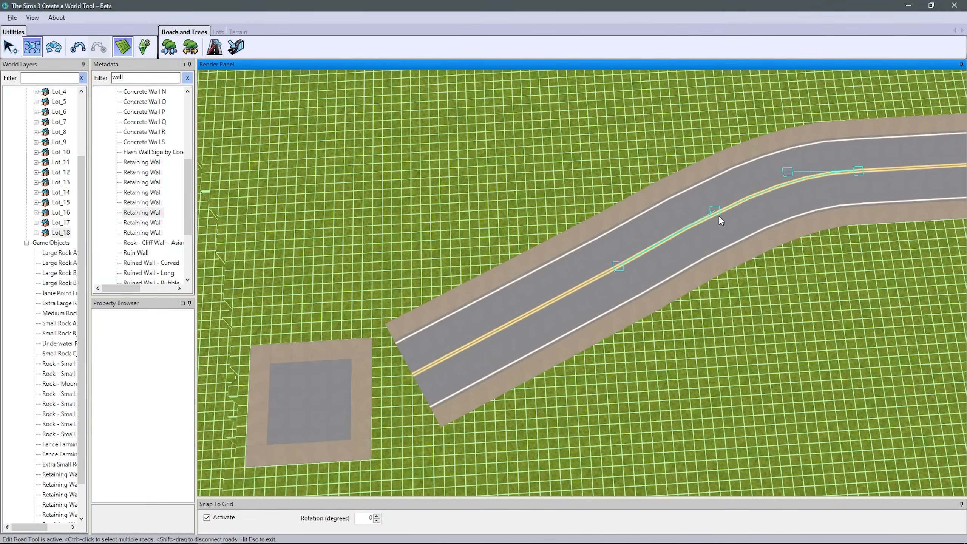
pyautogui.click(586, 284)
# - Rotate the new intersection to match the road's angle and attach it to the road's open end
pyautogui.scroll(-3, 660, 314)
pyautogui.scroll(3, 466, 359)
pyautogui.click(54, 47)
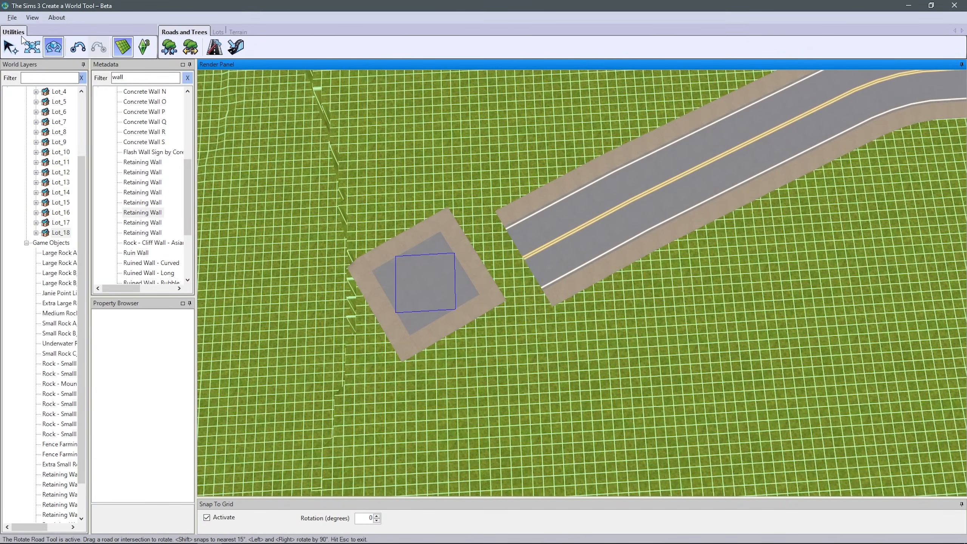
pyautogui.click(32, 47)
pyautogui.scroll(-5, 612, 349)
# - Draw a curved road from the new intersection over the ridge to the open end of the nearby existing road
pyautogui.click(214, 48)
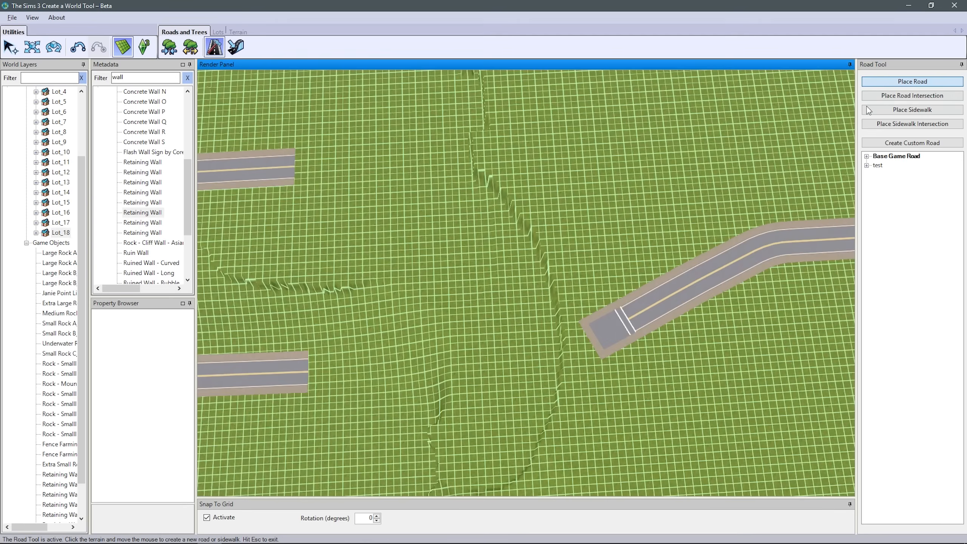
pyautogui.scroll(1, 606, 308)
pyautogui.click(605, 307)
pyautogui.click(272, 148)
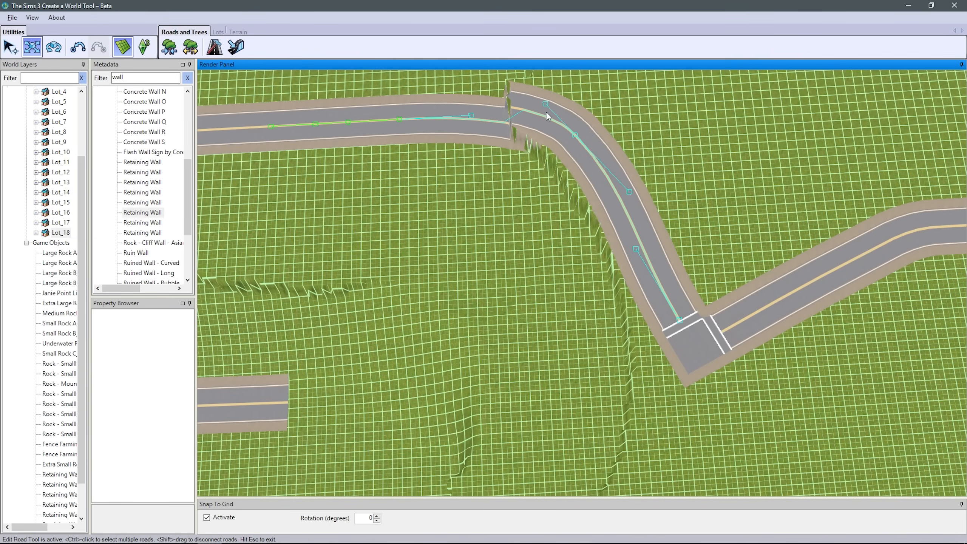
pyautogui.scroll(-4, 636, 186)
# - Draw a 30x20 residential lot in the corner between the new road and the walled road, with a Beautiful Vista value of 50
pyautogui.moveTo(636, 186); pyautogui.dragTo(642, 275, button='middle')
pyautogui.scroll(3, 641, 274)
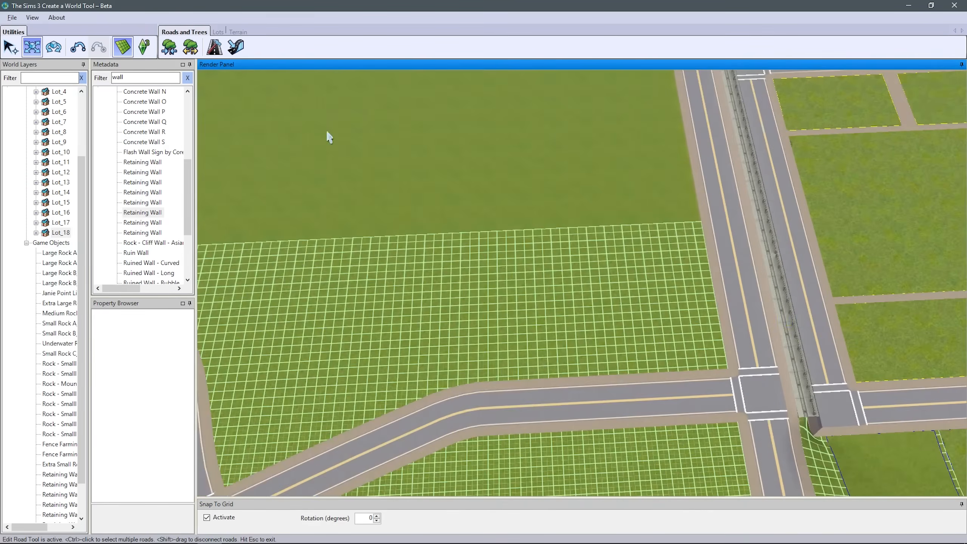
pyautogui.click(217, 32)
pyautogui.click(169, 47)
pyautogui.scroll(1, 703, 344)
pyautogui.click(718, 354)
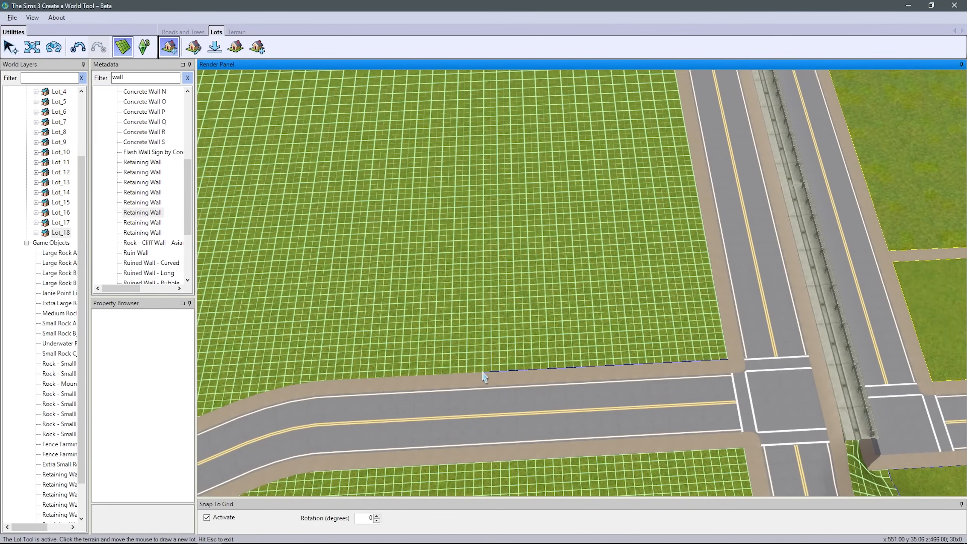
pyautogui.click(477, 245)
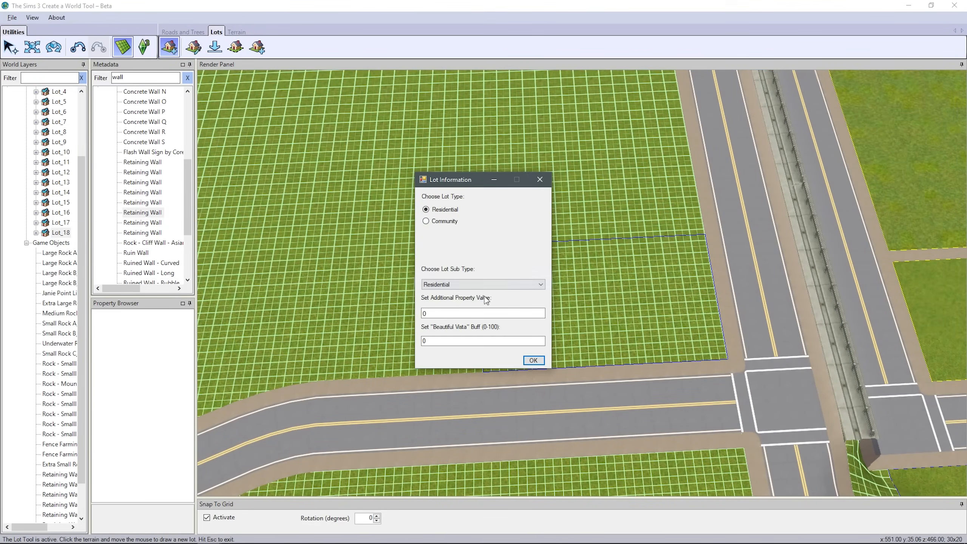
pyautogui.click(534, 361)
pyautogui.scroll(-4, 717, 324)
# - Draw a 20x30 residential lot beside the corner lot along the walled road, with a Beautiful Vista value of 50
pyautogui.moveTo(717, 323); pyautogui.dragTo(640, 334, button='middle')
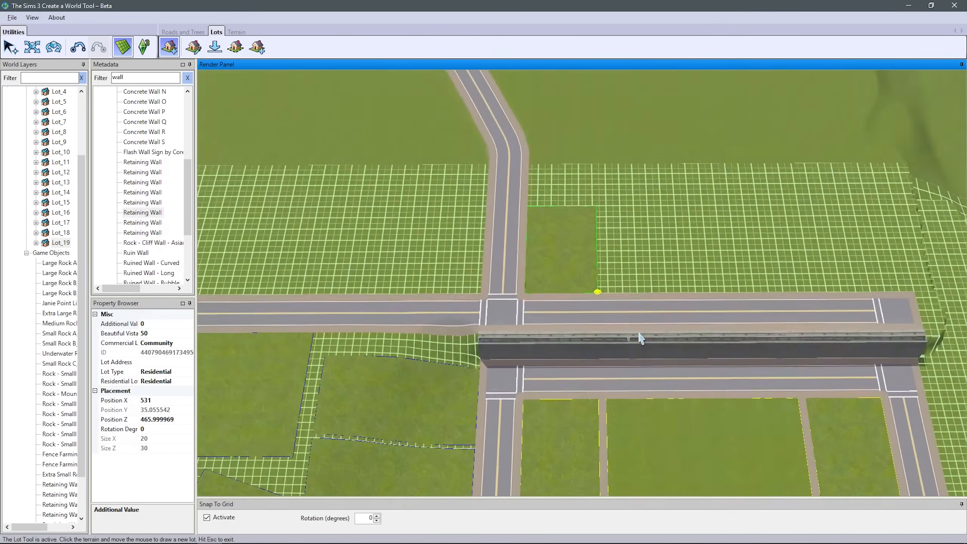
pyautogui.scroll(4, 639, 282)
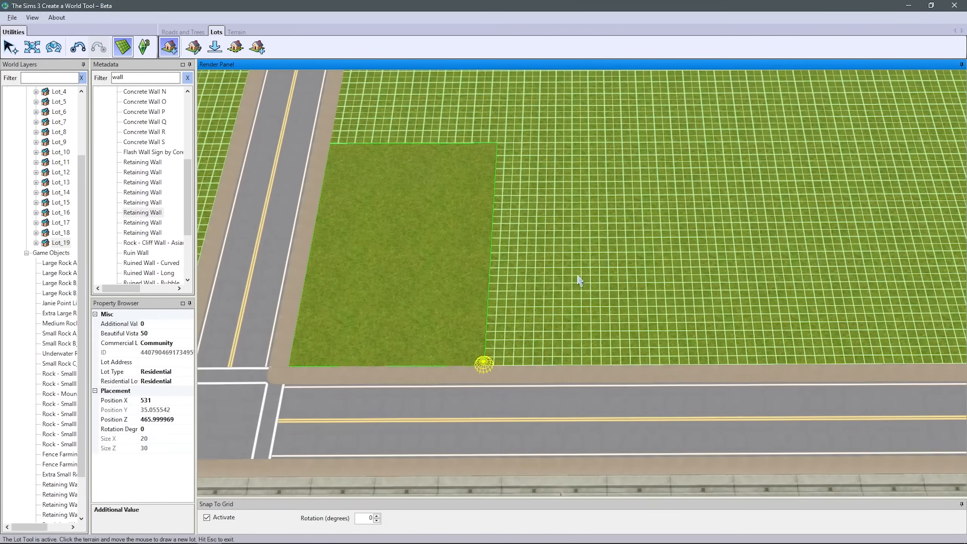
pyautogui.scroll(-4, 578, 280)
pyautogui.scroll(4, 743, 317)
pyautogui.scroll(-4, 736, 317)
pyautogui.scroll(3, 497, 305)
pyautogui.click(412, 359)
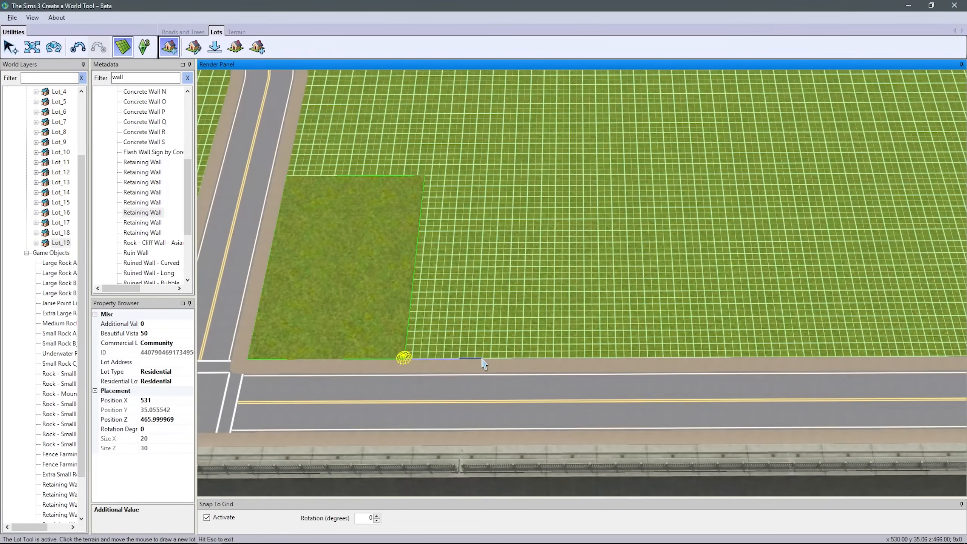
pyautogui.click(569, 359)
pyautogui.click(571, 177)
pyautogui.click(534, 361)
pyautogui.moveTo(534, 364); pyautogui.dragTo(445, 365, button='right')
# - Draw another 20x30 residential lot as the third in the row along the walled road, with a Beautiful Vista value of 50
pyautogui.click(445, 366)
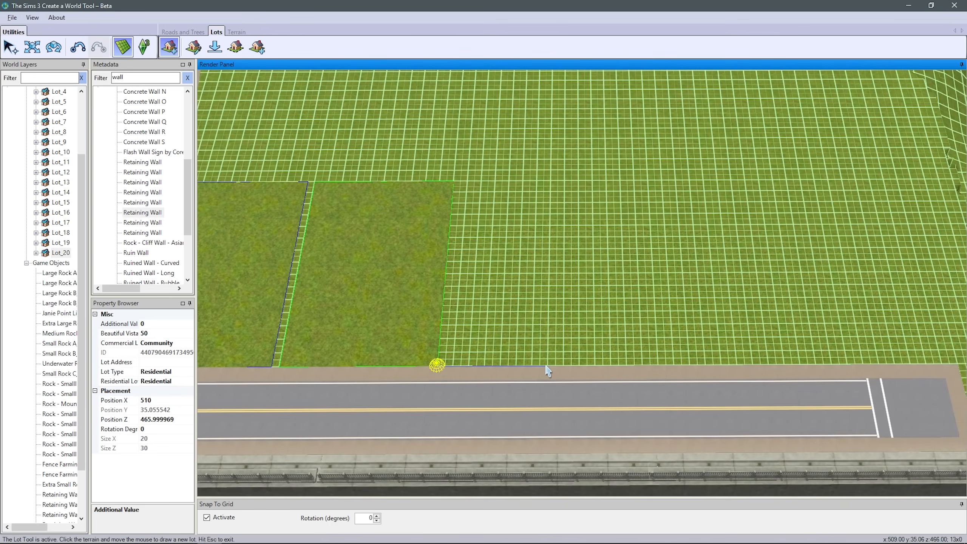
pyautogui.click(604, 366)
pyautogui.click(602, 180)
pyautogui.click(533, 361)
# - Draw a 40x30 residential lot at the end of the row, reaching the walled road's open end, with a Beautiful Vista value of 50
pyautogui.moveTo(552, 365); pyautogui.dragTo(431, 368, button='right')
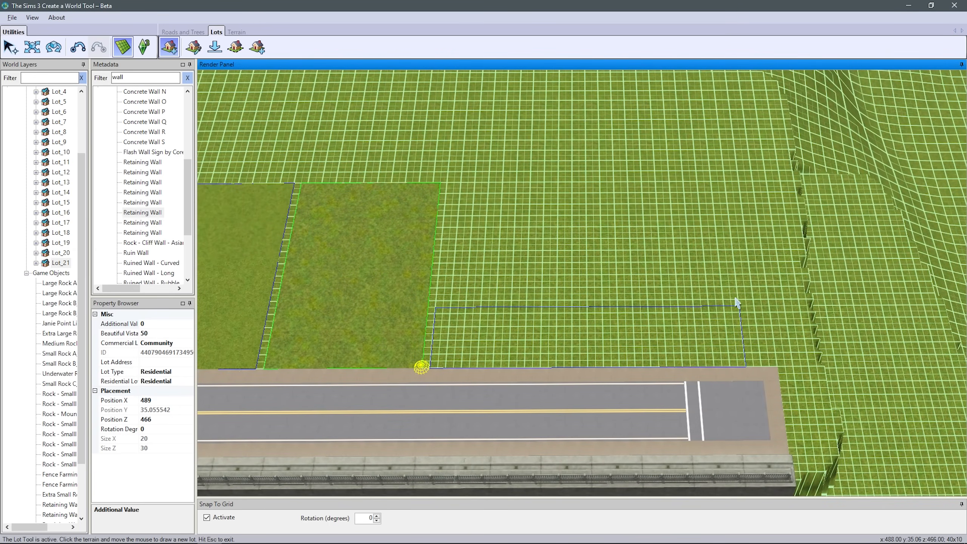
pyautogui.scroll(-3, 721, 135)
pyautogui.click(683, 225)
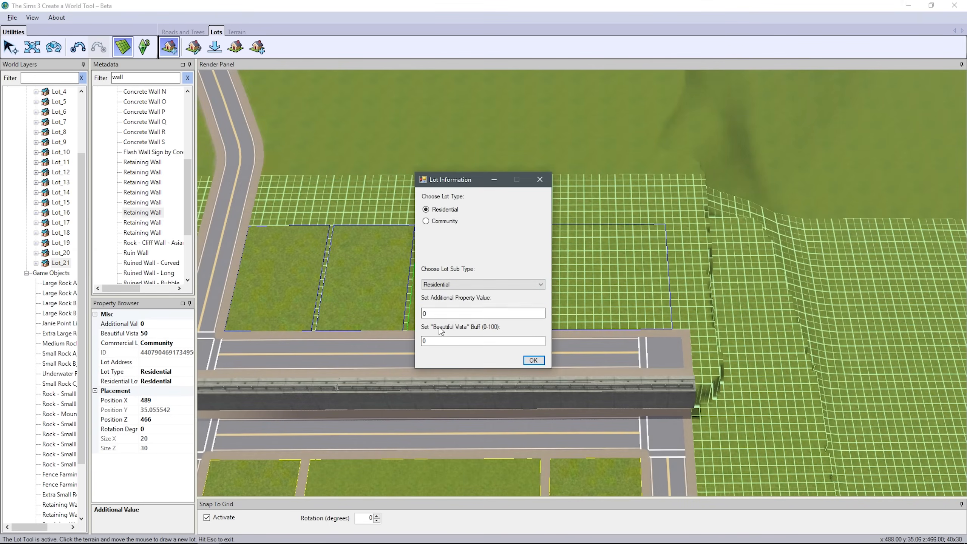
pyautogui.click(533, 362)
pyautogui.scroll(-5, 652, 302)
pyautogui.scroll(6, 651, 302)
# - Delete the 40x30 lot at the end of the row
pyautogui.press('Escape')
pyautogui.click(520, 186)
pyautogui.moveTo(520, 186); pyautogui.dragTo(503, 237, button='right')
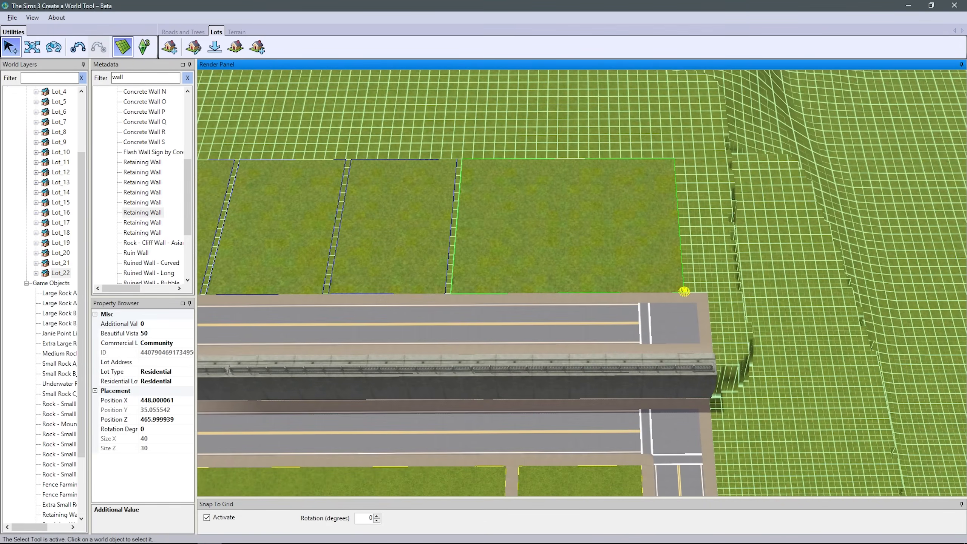
pyautogui.press('Delete')
# - Draw a straight road away from the end intersection of the walled road, perpendicular to it, and attach it to the intersection
pyautogui.scroll(4, 684, 291)
pyautogui.click(184, 32)
pyautogui.click(214, 47)
pyautogui.click(915, 82)
pyautogui.click(641, 309)
pyautogui.click(616, 96)
pyautogui.click(32, 47)
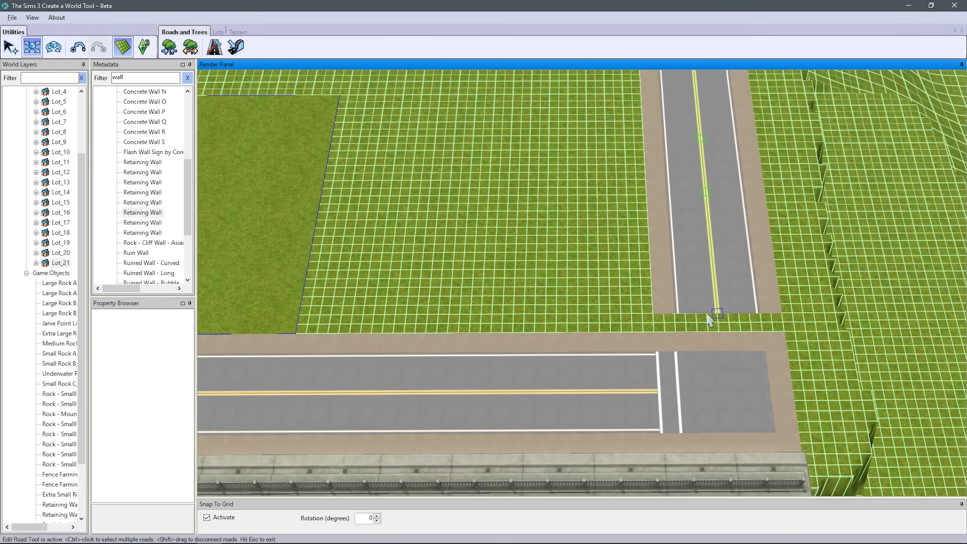
# - Draw a 32x30 residential lot between the row of lots and the new side road, with a Beautiful Vista value of 50, and save the world
pyautogui.click(651, 335)
pyautogui.click(533, 366)
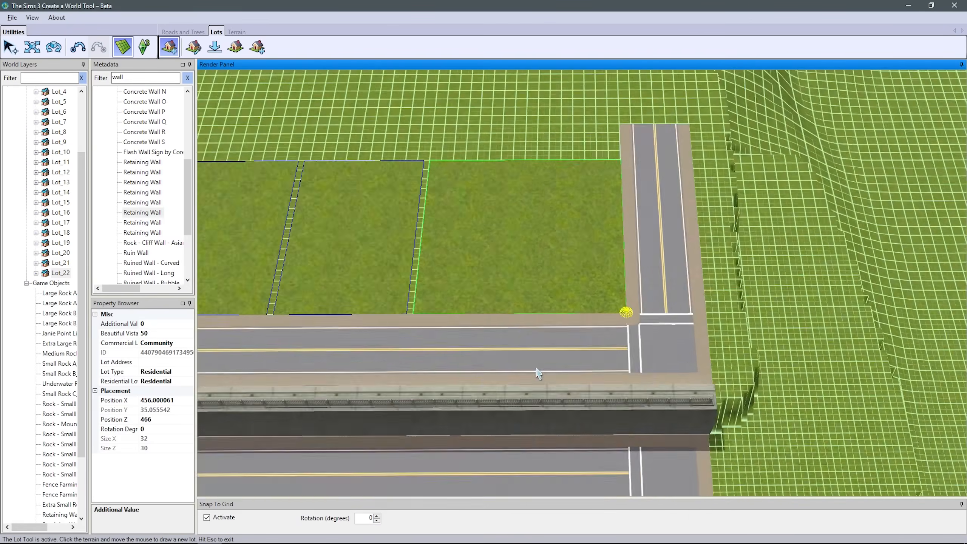
pyautogui.scroll(-6, 572, 443)
pyautogui.moveTo(664, 311); pyautogui.dragTo(525, 312, button='right')
pyautogui.hotkey('ctrl', 's')
pyautogui.click(483, 336)
# - Flatten the terrain between the outer road of the street grid and the cliff edge with the size 8 Flatten Terrain brush
pyautogui.moveTo(724, 228); pyautogui.dragTo(672, 333, button='right')
pyautogui.moveTo(672, 332); pyautogui.dragTo(507, 327, button='middle')
pyautogui.click(185, 33)
pyautogui.click(237, 31)
pyautogui.click(169, 46)
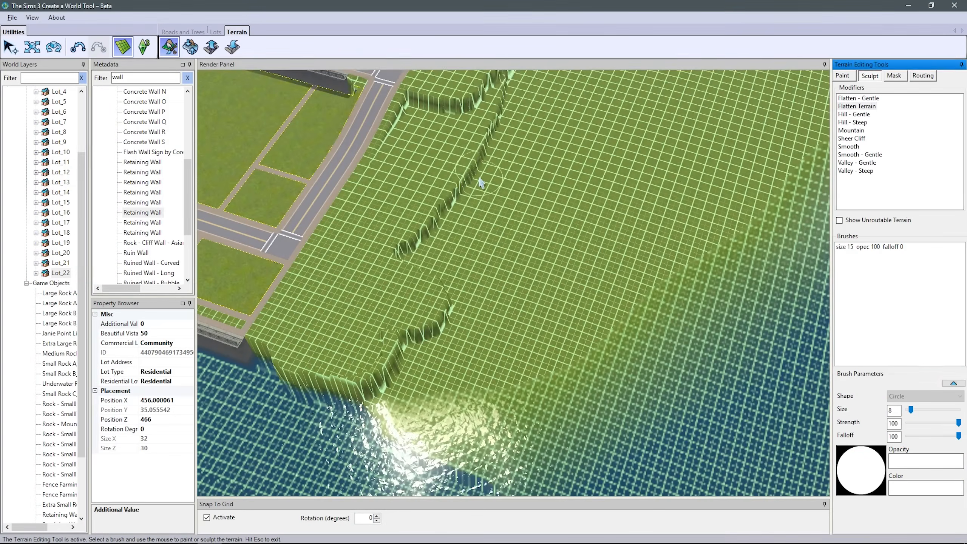
pyautogui.moveTo(481, 183); pyautogui.dragTo(288, 417)
pyautogui.moveTo(421, 421); pyautogui.dragTo(511, 397)
pyautogui.moveTo(476, 355); pyautogui.dragTo(564, 412)
pyautogui.moveTo(495, 343); pyautogui.dragTo(564, 362, button='right')
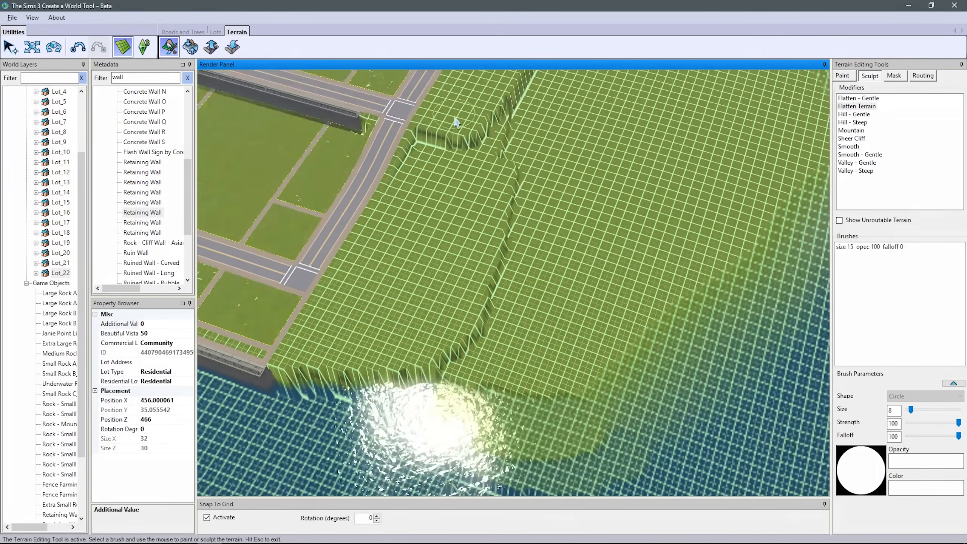
pyautogui.moveTo(564, 324); pyautogui.dragTo(534, 419)
# - Draw a straight road across the flattened ground, extending the coastal cross street beyond its outer corner intersection
pyautogui.click(185, 33)
pyautogui.click(214, 47)
pyautogui.scroll(2, 504, 288)
pyautogui.click(439, 291)
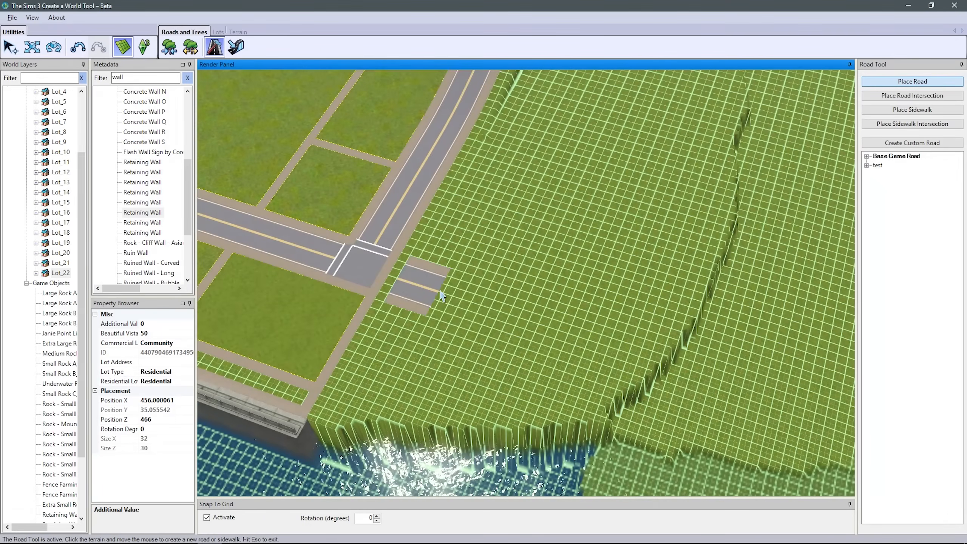
pyautogui.click(598, 343)
pyautogui.scroll(-3, 758, 339)
pyautogui.press('Escape')
pyautogui.scroll(2, 647, 307)
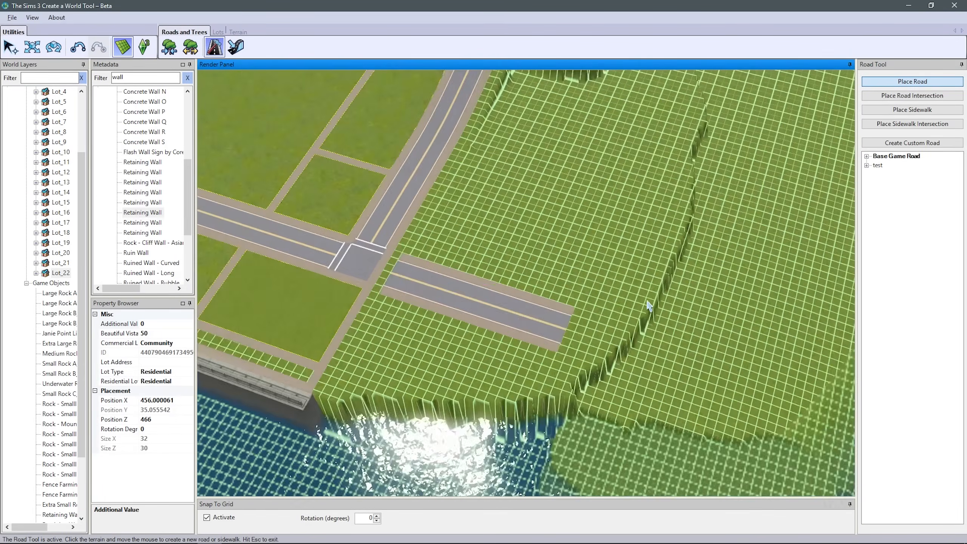
pyautogui.press('Escape')
pyautogui.scroll(2, 648, 307)
pyautogui.moveTo(647, 306); pyautogui.dragTo(557, 378, button='middle')
pyautogui.click(214, 48)
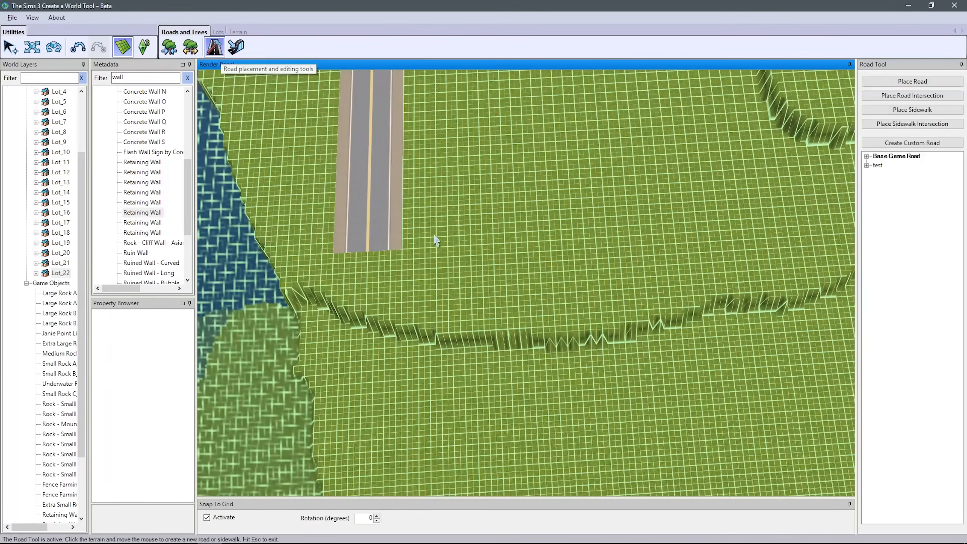
pyautogui.scroll(1, 434, 238)
pyautogui.moveTo(381, 262)
pyautogui.mouseDown(button='middle')
pyautogui.moveTo(467, 250)
pyautogui.moveTo(389, 259)
pyautogui.mouseUp(button='middle')
pyautogui.scroll(-1, 392, 350)
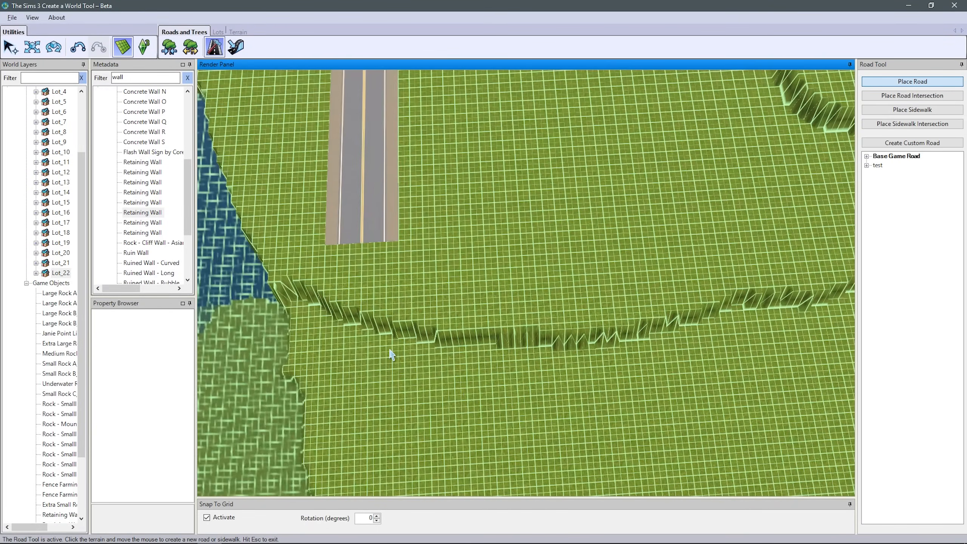
pyautogui.scroll(2, 586, 260)
pyautogui.moveTo(587, 260); pyautogui.dragTo(674, 190, button='middle')
# - Flatten the lower terrain below the ridge beyond the new road's open end and undo the last stroke
pyautogui.click(237, 32)
pyautogui.click(169, 47)
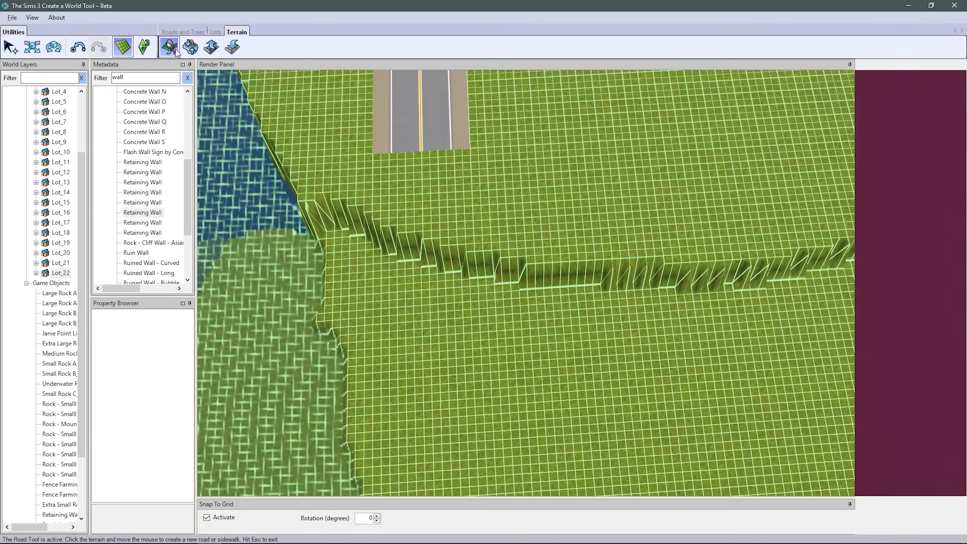
pyautogui.click(870, 75)
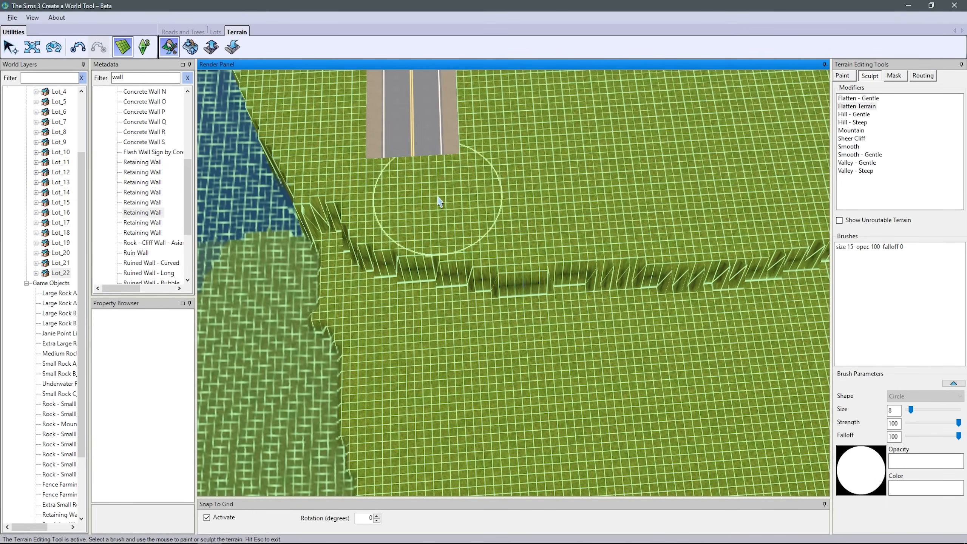
pyautogui.scroll(-1, 595, 333)
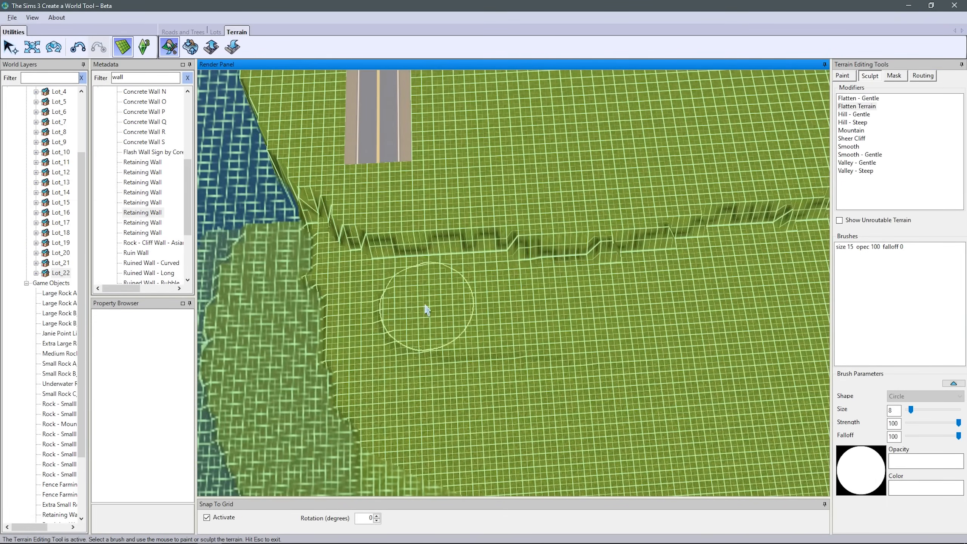
pyautogui.moveTo(425, 308)
pyautogui.mouseDown()
pyautogui.moveTo(395, 300)
pyautogui.moveTo(509, 392)
pyautogui.moveTo(655, 389)
pyautogui.mouseUp()
pyautogui.scroll(2, 465, 290)
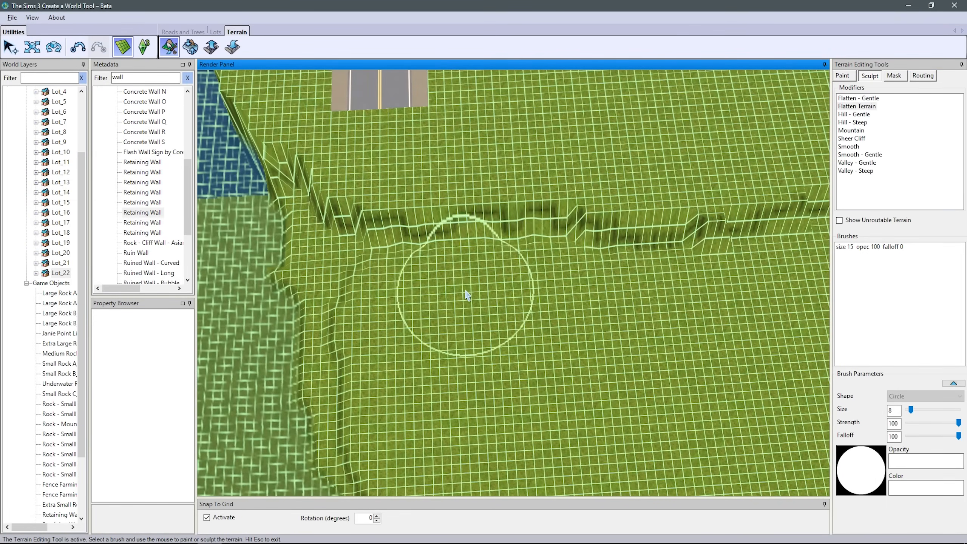
pyautogui.moveTo(770, 285); pyautogui.dragTo(478, 321)
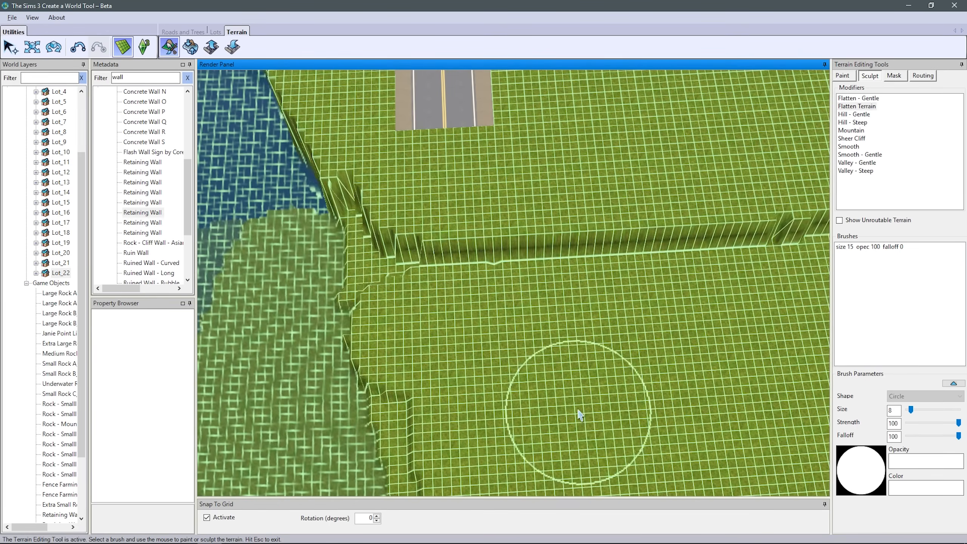
pyautogui.scroll(2, 471, 226)
pyautogui.hotkey('ctrl', 'z')
# - Draw a short straight road on the lower ground along the ridge, perpendicular to the road's open end
pyautogui.click(184, 32)
pyautogui.click(214, 47)
pyautogui.scroll(-3, 388, 177)
pyautogui.moveTo(495, 225); pyautogui.dragTo(476, 302, button='middle')
pyautogui.scroll(-3, 485, 230)
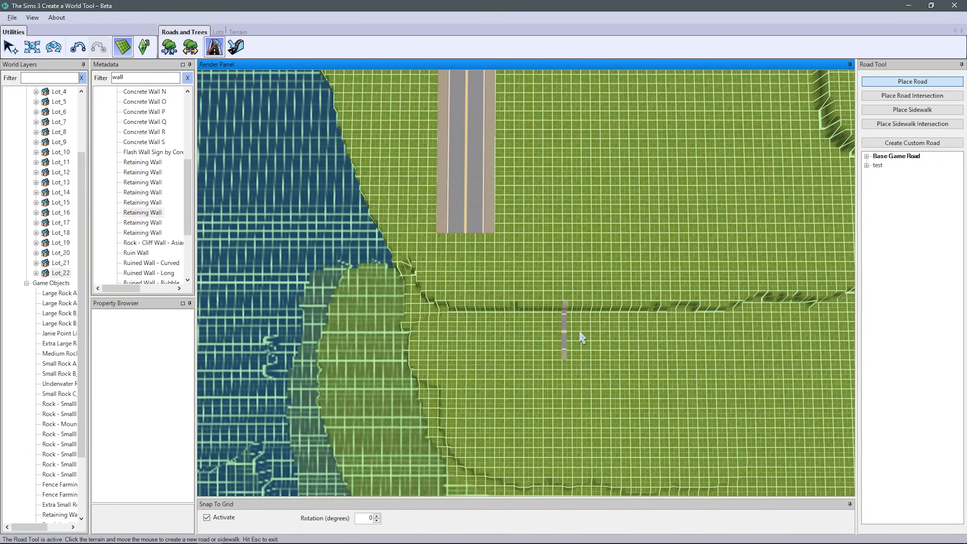
pyautogui.moveTo(581, 333); pyautogui.dragTo(698, 334)
# - Draw a connecting road between the two open road ends and adjust its handles to form a smooth corner curve
pyautogui.scroll(3, 540, 292)
pyautogui.click(908, 82)
pyautogui.moveTo(433, 188); pyautogui.dragTo(568, 358)
pyautogui.click(36, 47)
pyautogui.moveTo(535, 253); pyautogui.dragTo(463, 285)
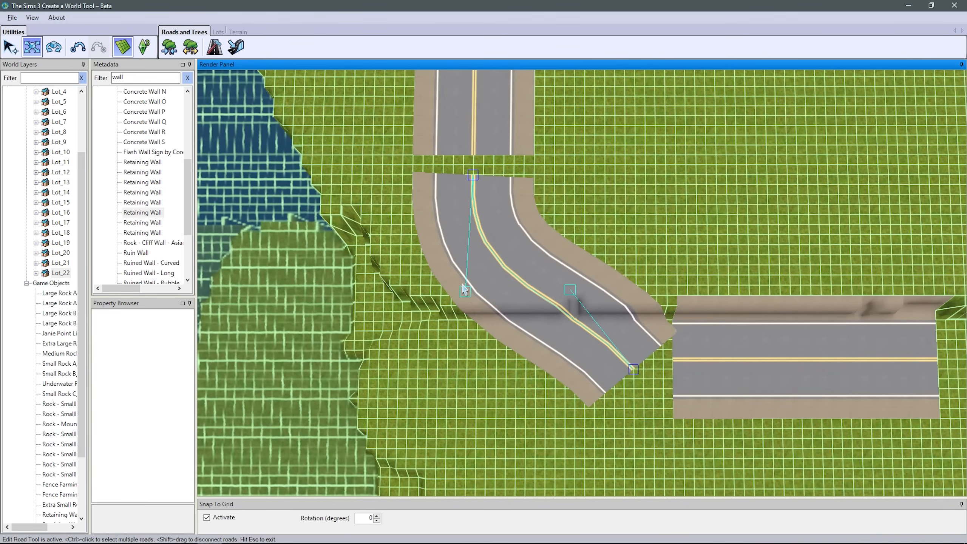
pyautogui.moveTo(475, 240); pyautogui.dragTo(476, 302)
pyautogui.moveTo(570, 289); pyautogui.dragTo(566, 387)
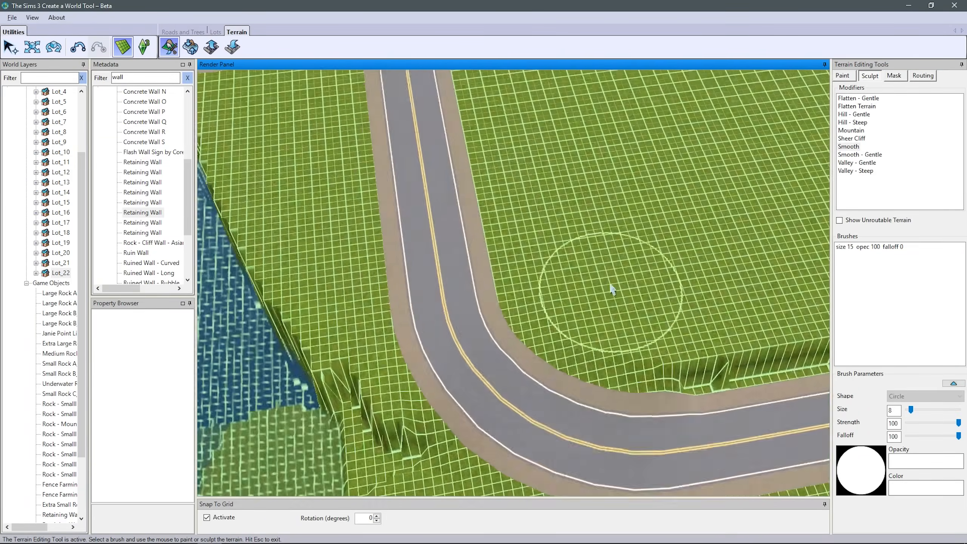
# - Activate road grading in Smoothen Road mode for a single segment at the new curved road
pyautogui.click(185, 31)
pyautogui.click(235, 46)
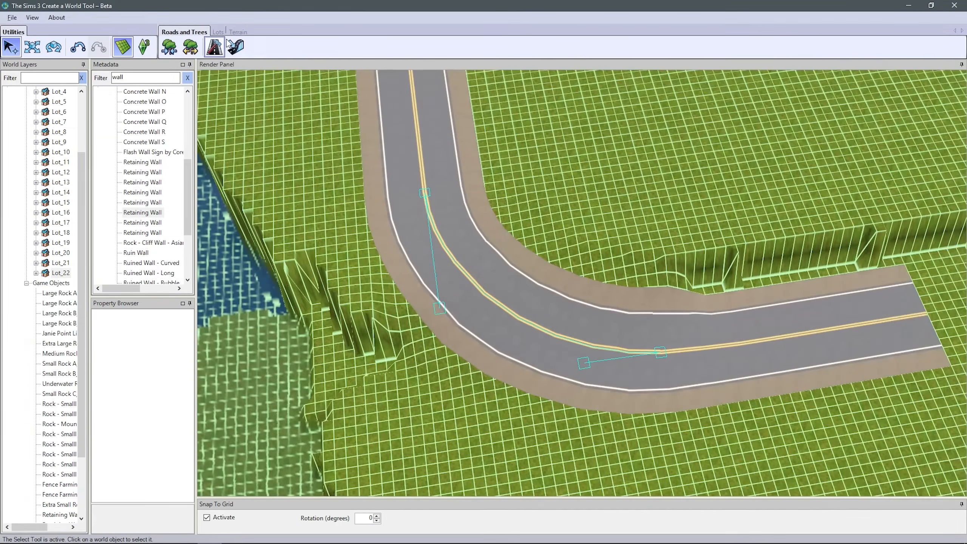
pyautogui.scroll(-5, 524, 380)
pyautogui.moveTo(525, 380); pyautogui.dragTo(539, 396, button='middle')
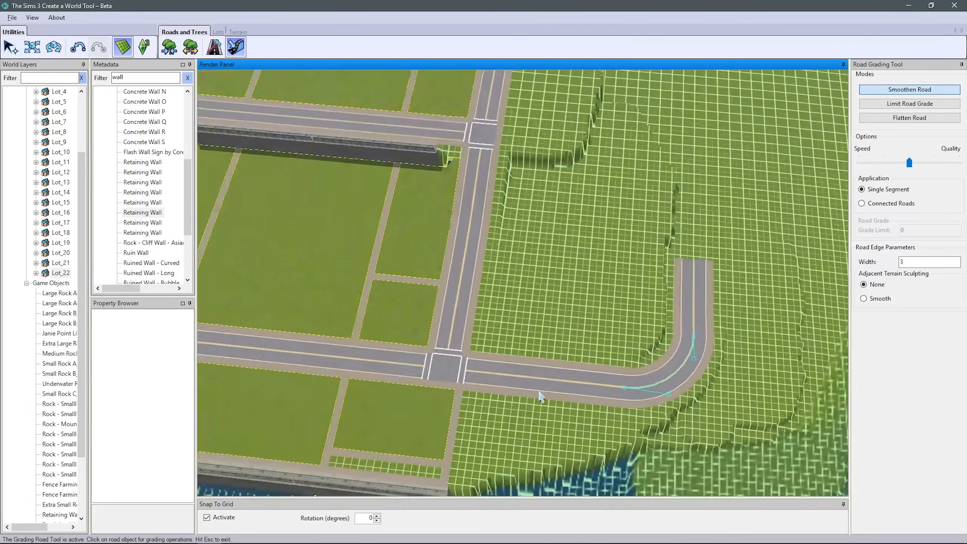
pyautogui.moveTo(910, 163)
pyautogui.mouseDown()
pyautogui.moveTo(959, 163)
pyautogui.moveTo(910, 163)
pyautogui.mouseUp()
pyautogui.scroll(3, 729, 152)
# - Sculpt the coastal terrain between the new road and the water, past the end of the seawall, with the size 8 brush
pyautogui.click(238, 32)
pyautogui.click(168, 47)
pyautogui.scroll(2, 564, 290)
pyautogui.moveTo(515, 305); pyautogui.dragTo(708, 335)
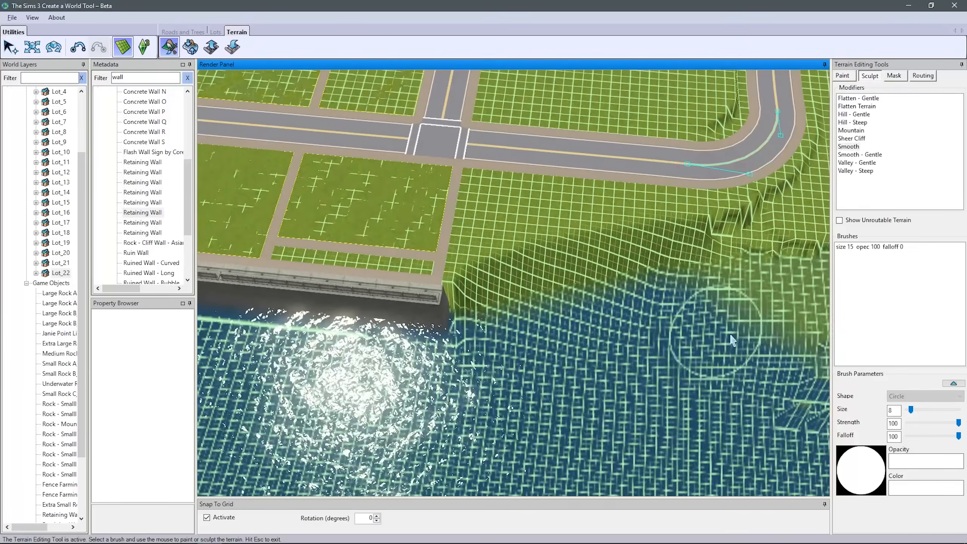
pyautogui.moveTo(709, 334); pyautogui.dragTo(758, 328, button='right')
pyautogui.moveTo(396, 221)
pyautogui.mouseDown()
pyautogui.moveTo(331, 252)
pyautogui.moveTo(518, 259)
pyautogui.moveTo(572, 324)
pyautogui.moveTo(621, 311)
pyautogui.moveTo(583, 331)
pyautogui.mouseUp()
# - Smooth the sculpted slope from the curved road down to the water with the Smooth modifier
pyautogui.click(857, 106)
pyautogui.click(849, 146)
pyautogui.moveTo(667, 336)
pyautogui.mouseDown()
pyautogui.moveTo(480, 350)
pyautogui.moveTo(672, 371)
pyautogui.moveTo(690, 183)
pyautogui.mouseUp()
pyautogui.scroll(-3, 689, 183)
pyautogui.moveTo(393, 167); pyautogui.dragTo(479, 275, button='right')
pyautogui.scroll(3, 480, 275)
pyautogui.click(232, 47)
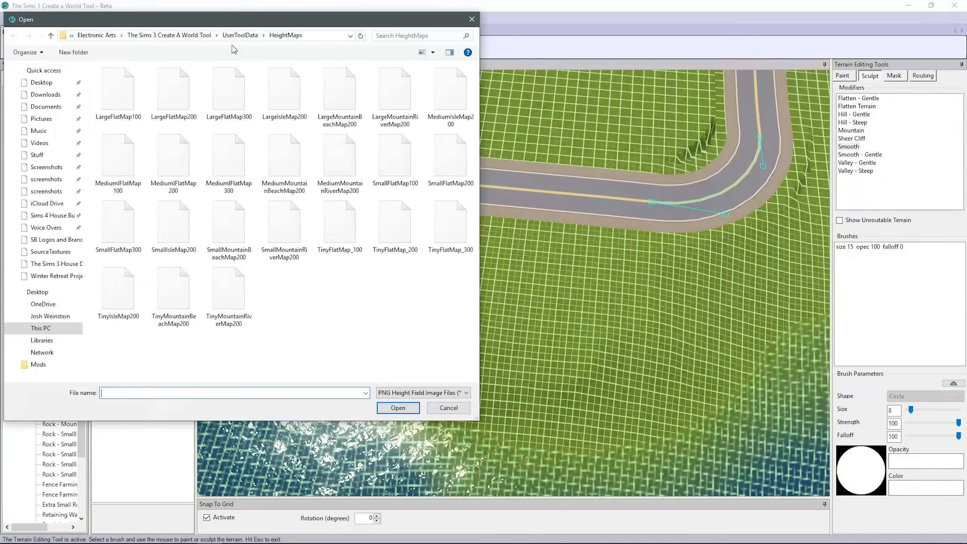
pyautogui.click(441, 408)
# - Draw a 20x20 residential lot between the new road and the shore, next to the corner intersection, with a Beautiful Vista value of 75
pyautogui.click(216, 32)
pyautogui.click(169, 47)
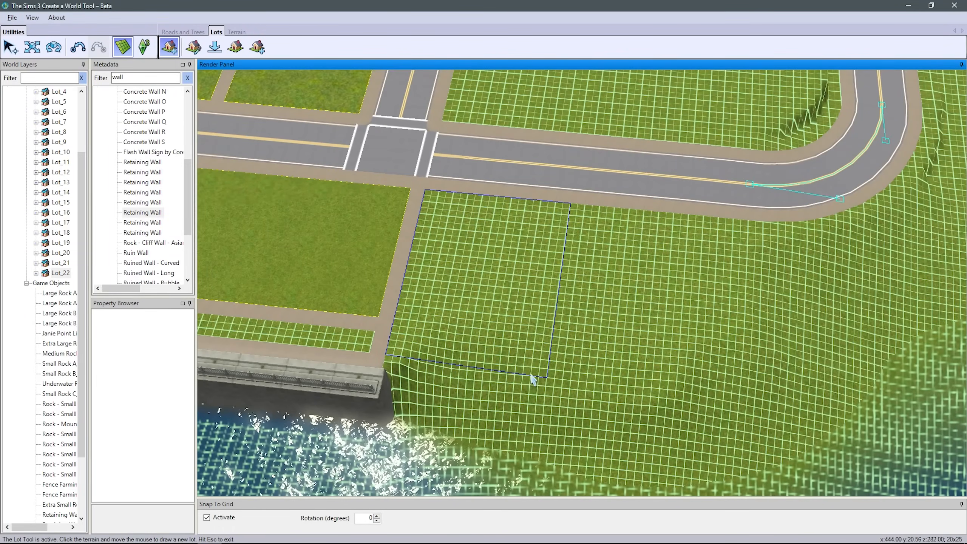
pyautogui.click(539, 338)
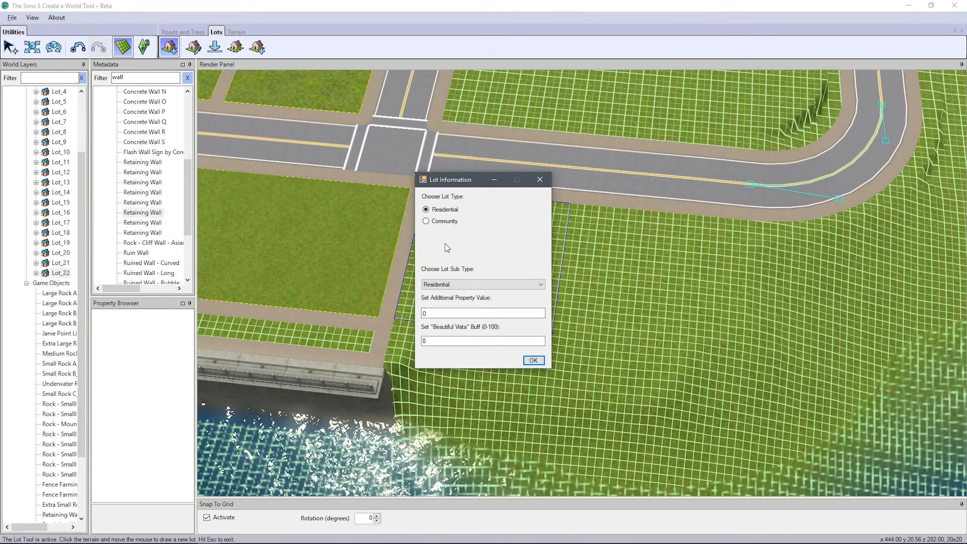
pyautogui.write('75')
pyautogui.press('Return')
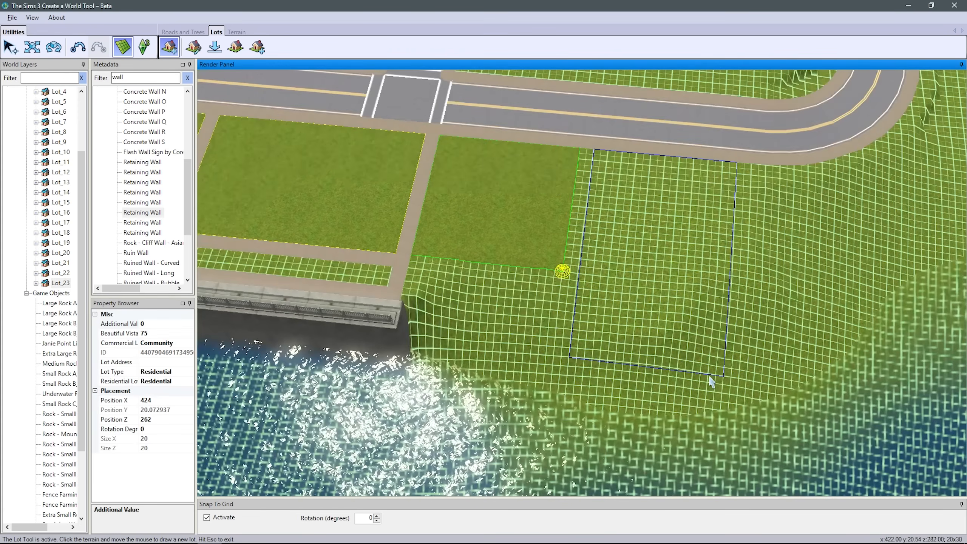
# - Draw a 20x30 residential lot beside the 20x20 shore lot, with a Beautiful Vista value of 75
pyautogui.click(713, 453)
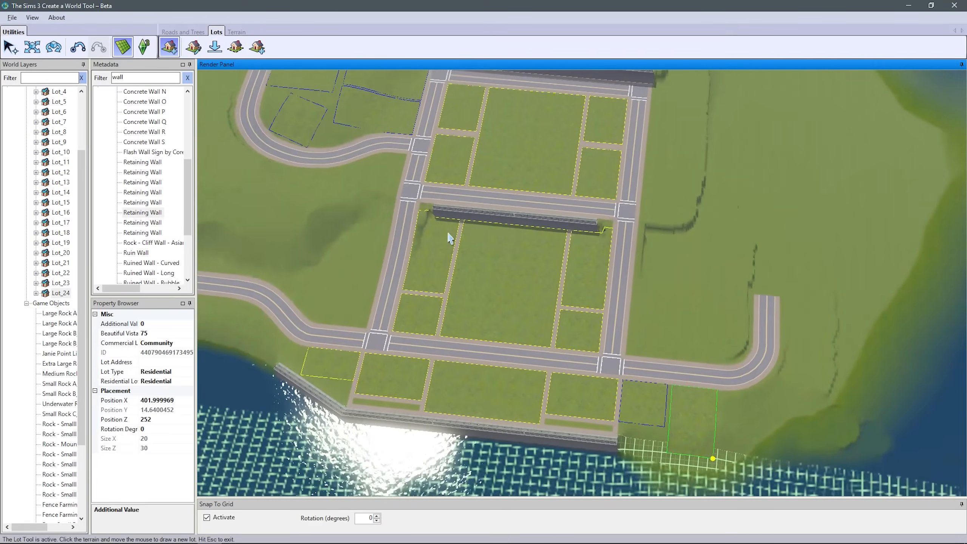
pyautogui.scroll(-10, 449, 238)
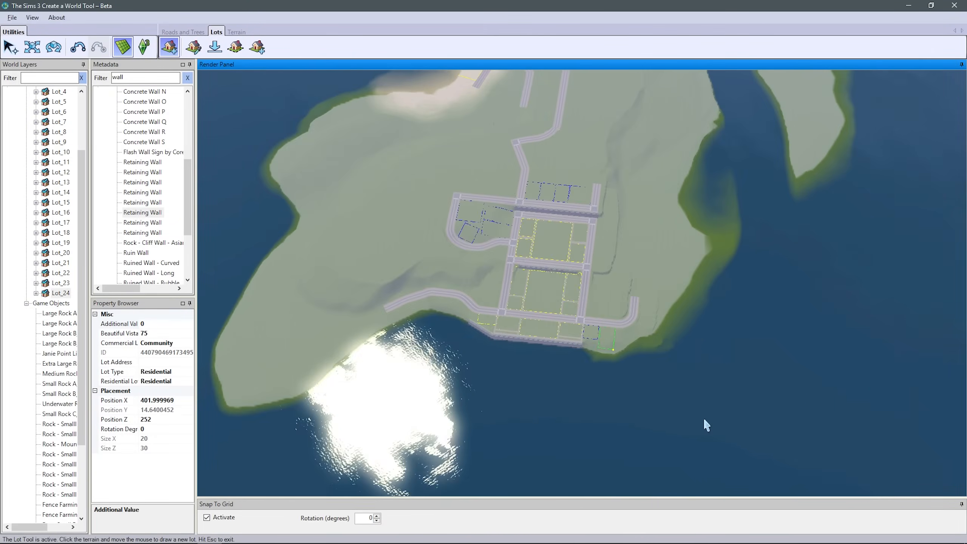
pyautogui.scroll(8, 671, 412)
pyautogui.moveTo(642, 406); pyautogui.dragTo(571, 376, button='middle')
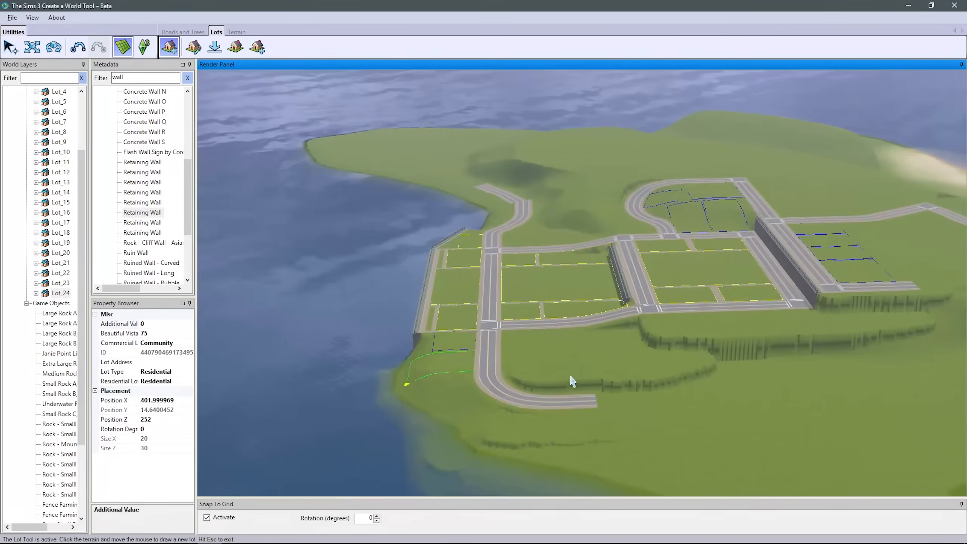
# - Flatten the terrain beside the end of the curved road with the size 8 Flatten Terrain brush
pyautogui.scroll(6, 681, 391)
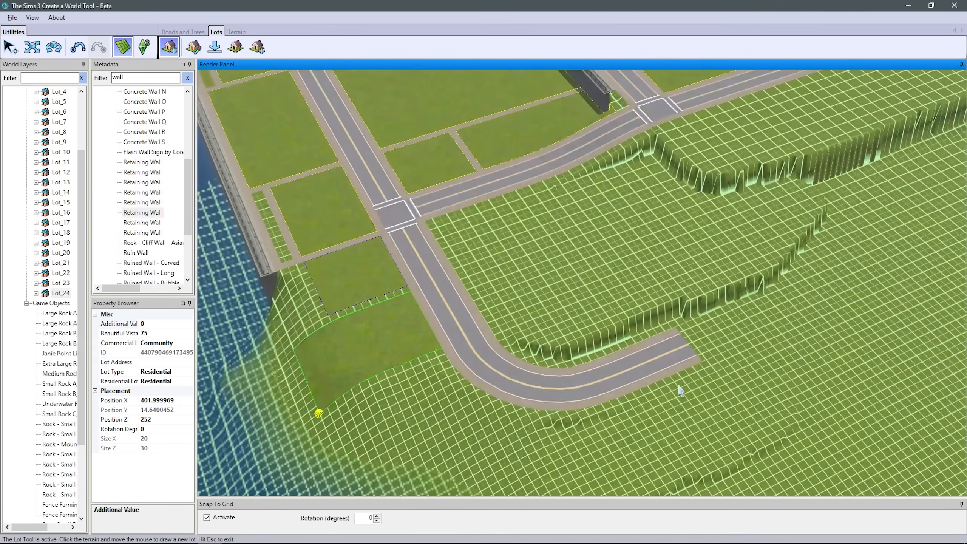
pyautogui.moveTo(681, 391); pyautogui.dragTo(571, 385, button='middle')
pyautogui.click(236, 32)
pyautogui.click(168, 47)
pyautogui.click(871, 76)
pyautogui.click(857, 106)
pyautogui.moveTo(686, 365)
pyautogui.mouseDown(button='middle')
pyautogui.moveTo(611, 327)
pyautogui.moveTo(639, 266)
pyautogui.mouseUp(button='middle')
pyautogui.scroll(5, 455, 255)
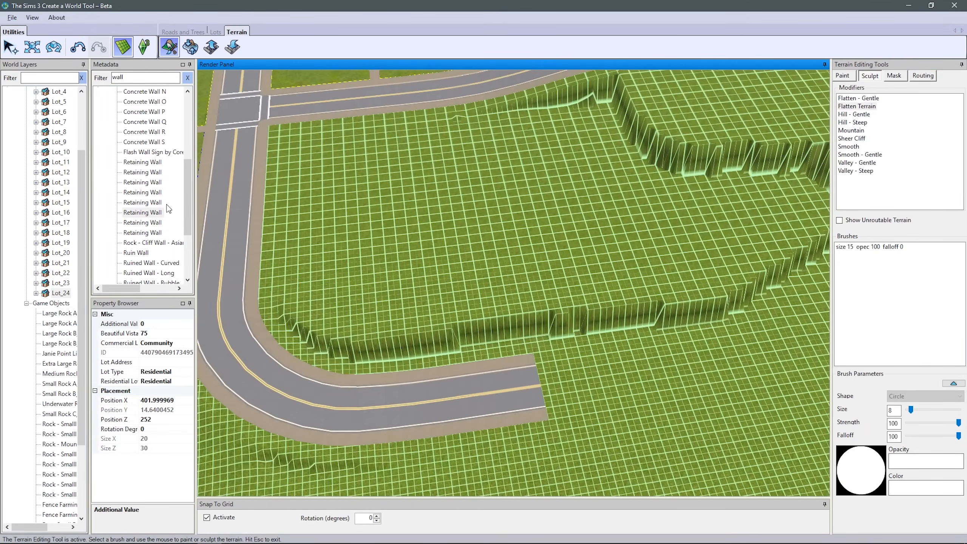
# - Place a Retaining Wall parallel to the road's straight end section, with a Y rotation of about 90 degrees
pyautogui.click(157, 212)
pyautogui.moveTo(528, 305); pyautogui.dragTo(458, 330, button='middle')
pyautogui.click(458, 331)
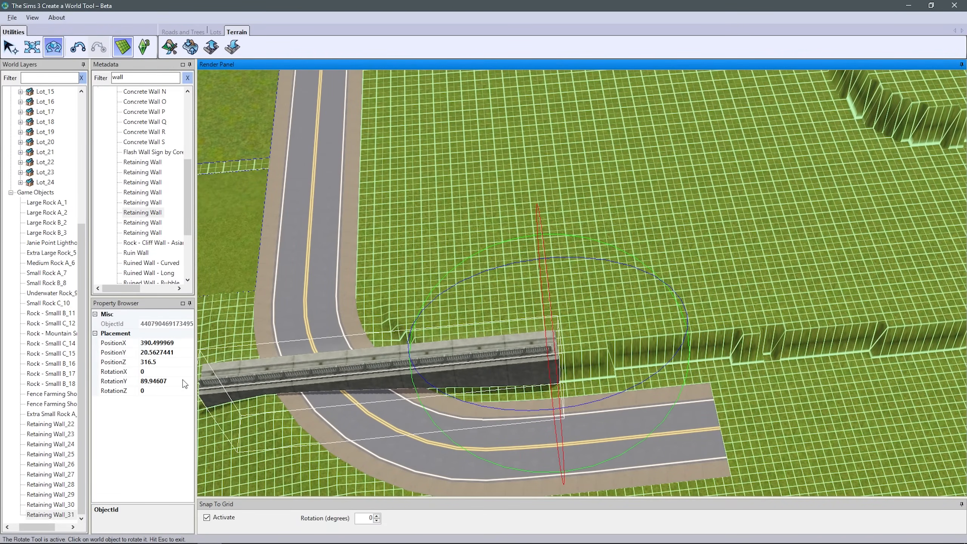
pyautogui.click(32, 47)
pyautogui.moveTo(579, 353); pyautogui.dragTo(849, 326)
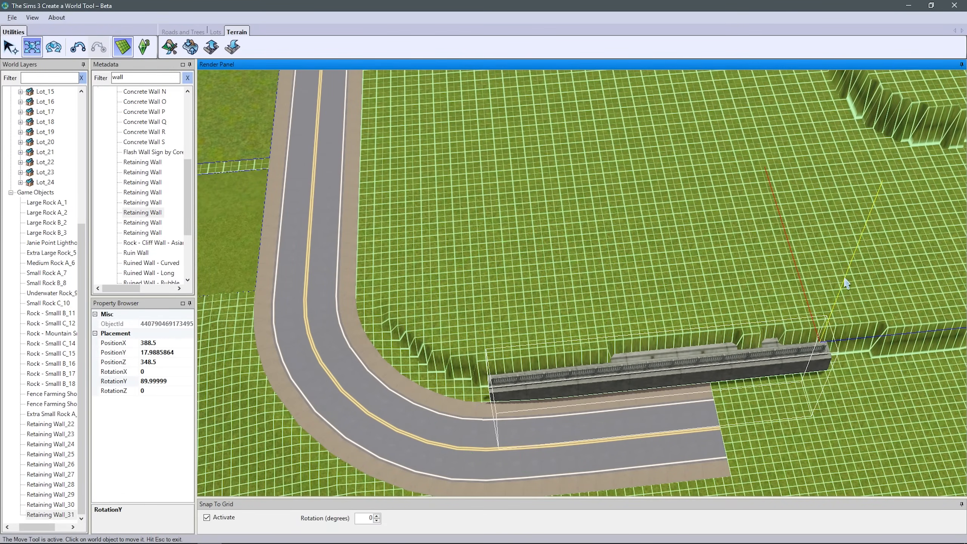
# - Flatten the terrain directly behind the retaining wall so the upper level meets it
pyautogui.moveTo(854, 277); pyautogui.dragTo(424, 152, button='middle')
pyautogui.scroll(-3, 423, 152)
pyautogui.click(170, 47)
pyautogui.click(856, 107)
pyautogui.click(464, 204)
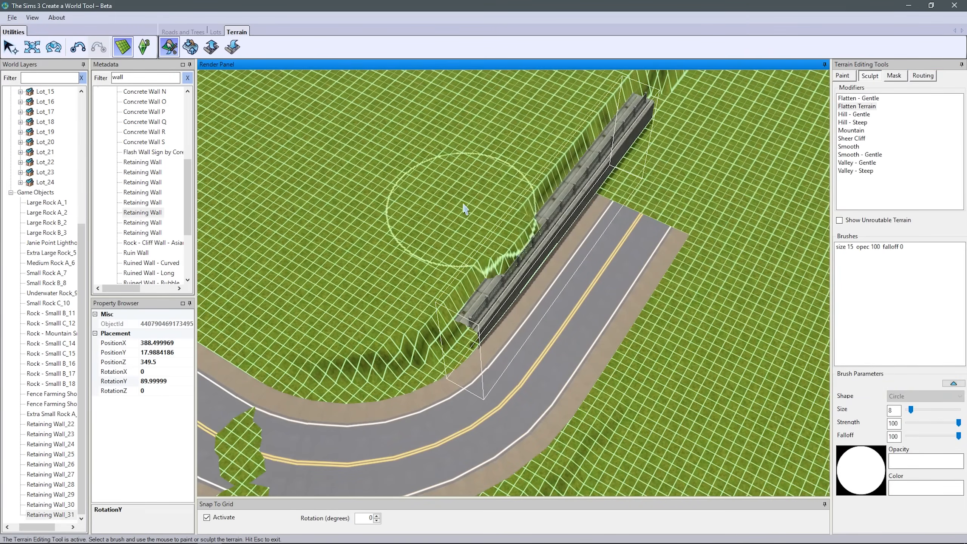
# - Raise the retaining wall to the upper terrain's level, with a Y position of about 20.56, along the road's edge
pyautogui.click(33, 46)
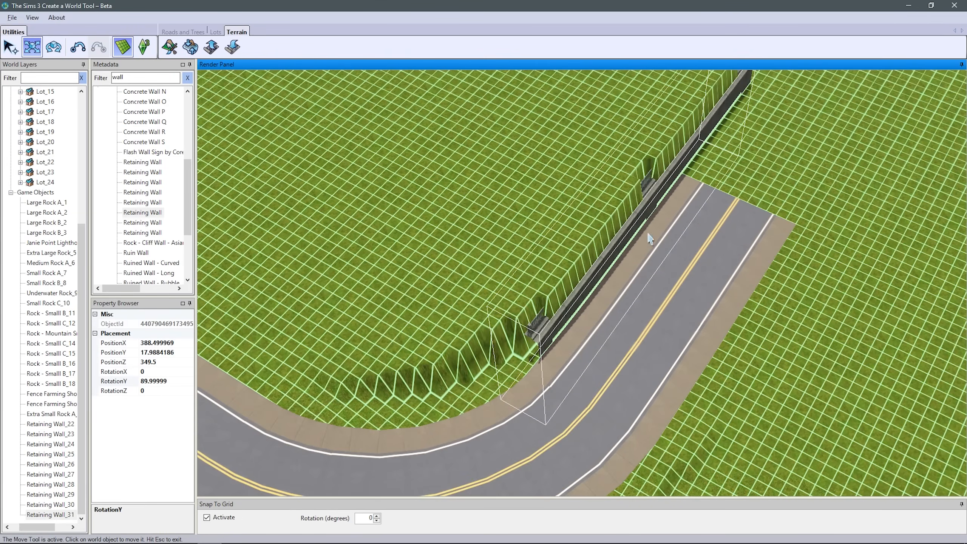
pyautogui.moveTo(648, 233); pyautogui.dragTo(670, 183, button='middle')
pyautogui.moveTo(703, 142); pyautogui.dragTo(702, 122)
pyautogui.moveTo(701, 122); pyautogui.dragTo(561, 426, button='middle')
pyautogui.scroll(-5, 561, 425)
pyautogui.scroll(5, 564, 430)
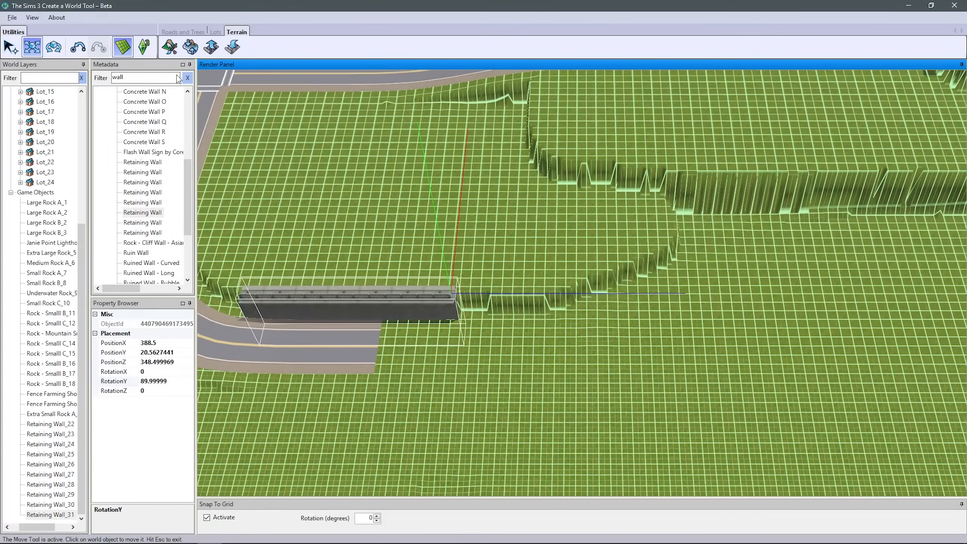
# - Extend the flat upper terrain past the end of the retaining wall with the Flatten Terrain modifier
pyautogui.click(170, 46)
pyautogui.click(870, 76)
pyautogui.click(857, 106)
pyautogui.moveTo(564, 236)
pyautogui.mouseDown()
pyautogui.moveTo(628, 268)
pyautogui.moveTo(461, 270)
pyautogui.mouseUp()
pyautogui.moveTo(495, 202); pyautogui.dragTo(762, 209)
# - Place a second Retaining Wall on the upper terrain past the end of the first wall
pyautogui.click(143, 213)
pyautogui.scroll(3, 510, 366)
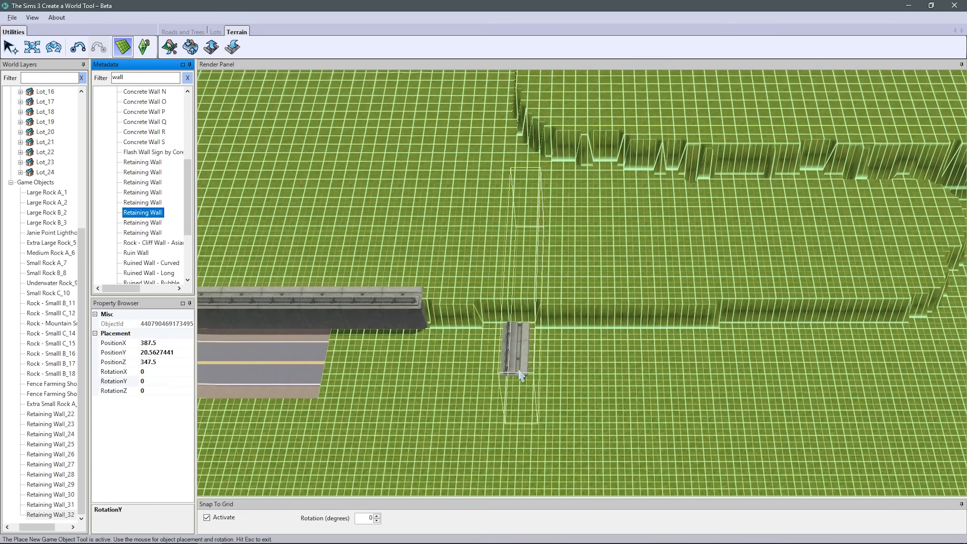
pyautogui.click(497, 221)
pyautogui.click(153, 353)
pyautogui.click(54, 47)
pyautogui.click(495, 213)
# - Try an X rotation of 90 degrees on the second retaining wall and undo it
pyautogui.click(143, 372)
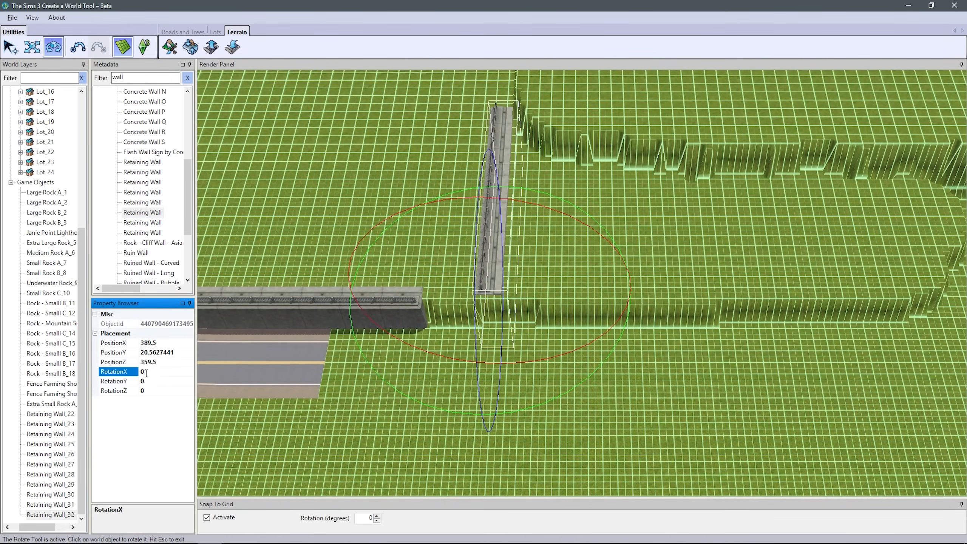
pyautogui.write('90')
pyautogui.press('Return')
pyautogui.hotkey('ctrl', 'z')
# - Turn the second retaining wall about 90 degrees around the Y axis, parallel to the first wall
pyautogui.click(143, 381)
pyautogui.click(142, 389)
pyautogui.click(131, 382)
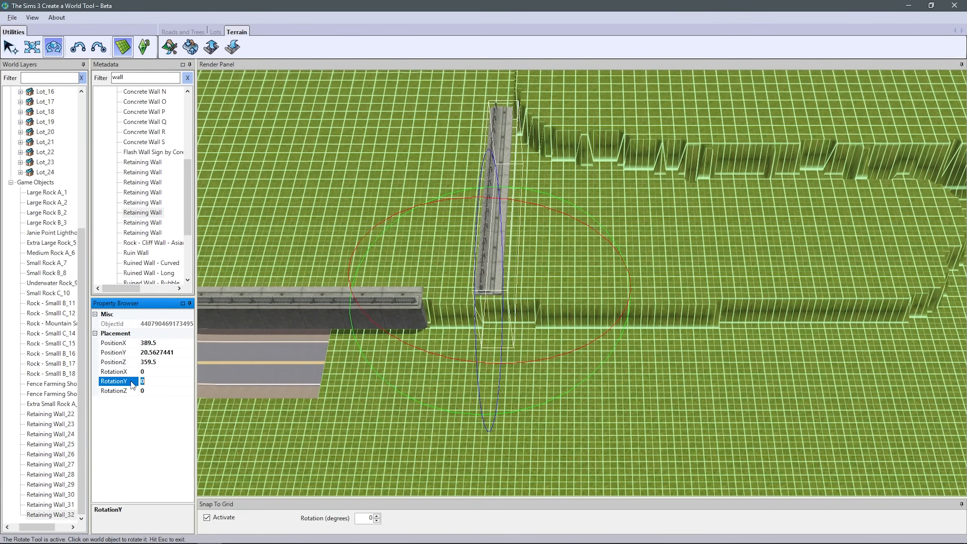
pyautogui.click(31, 48)
pyautogui.moveTo(492, 289); pyautogui.dragTo(358, 291)
pyautogui.click(152, 362)
pyautogui.hotkey('ctrl', 'z')
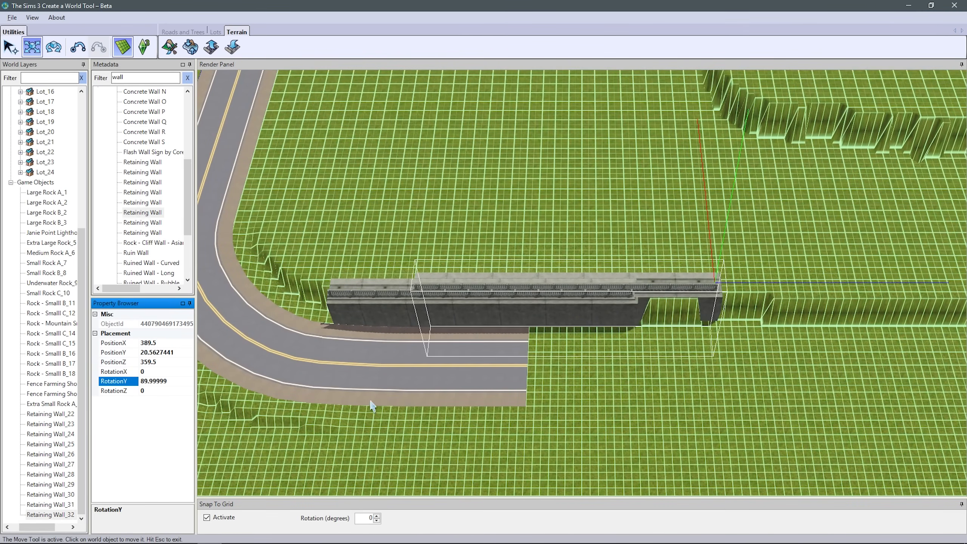
# - Move the second retaining wall to abut the end of the first, at about X 388.5 and Z 388.5
pyautogui.click(123, 364)
pyautogui.moveTo(720, 289); pyautogui.dragTo(814, 297)
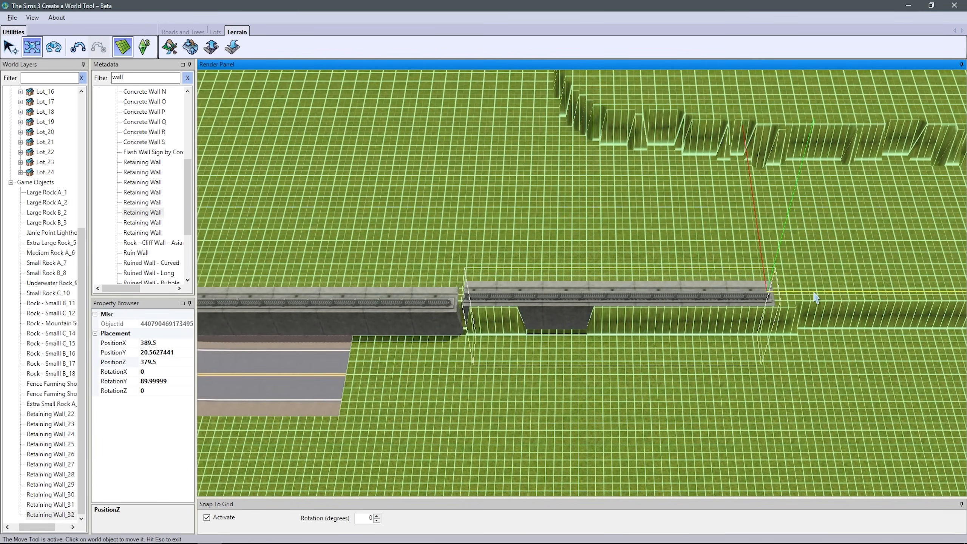
pyautogui.moveTo(751, 193); pyautogui.dragTo(752, 201)
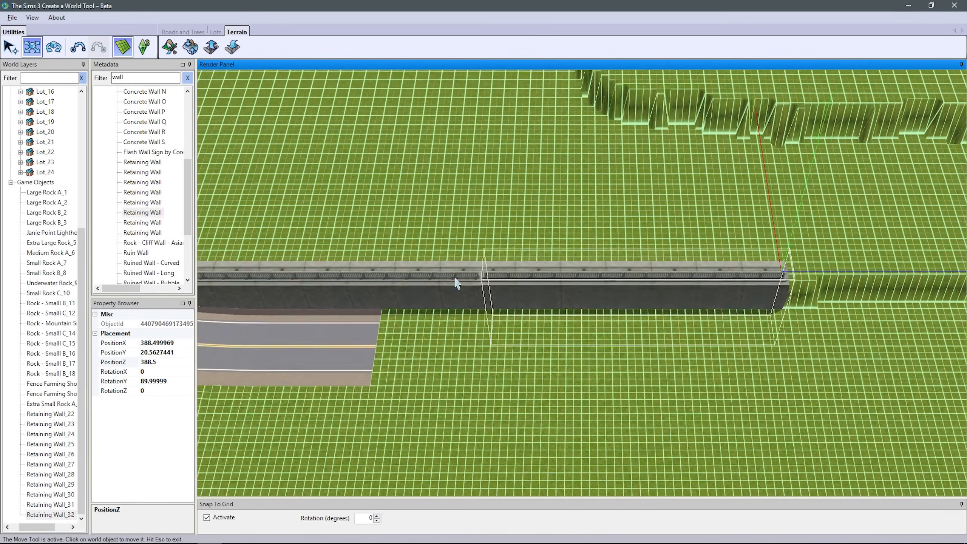
# - Extend the curved road with a straight road segment reaching the end of the second retaining wall
pyautogui.press('Escape')
pyautogui.scroll(-5, 481, 349)
pyautogui.click(183, 32)
pyautogui.click(214, 47)
pyautogui.scroll(1, 428, 336)
pyautogui.moveTo(387, 322); pyautogui.dragTo(611, 324)
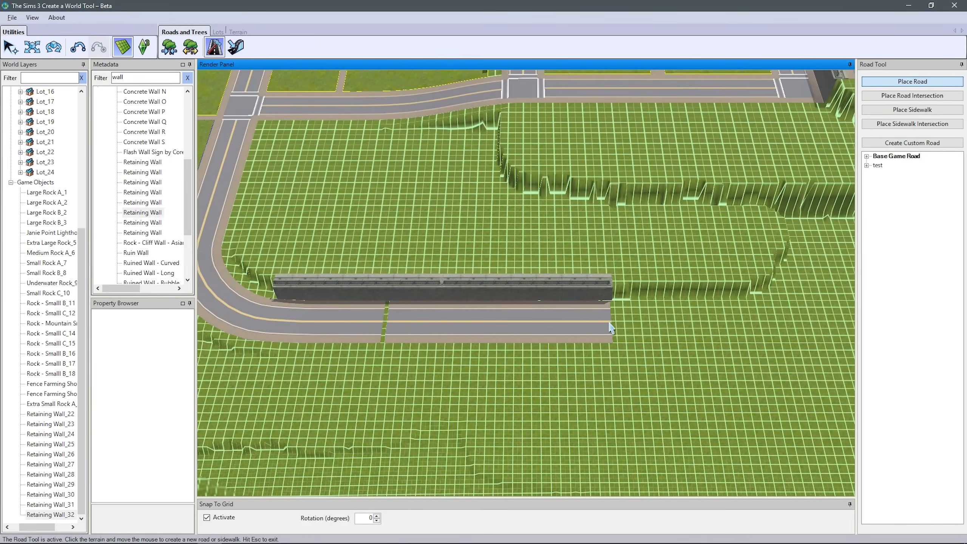
pyautogui.press('Escape')
# - Smooth the stepped cliffs between the upper street and the walled road into a slope with the size 11 brush
pyautogui.click(237, 31)
pyautogui.click(170, 47)
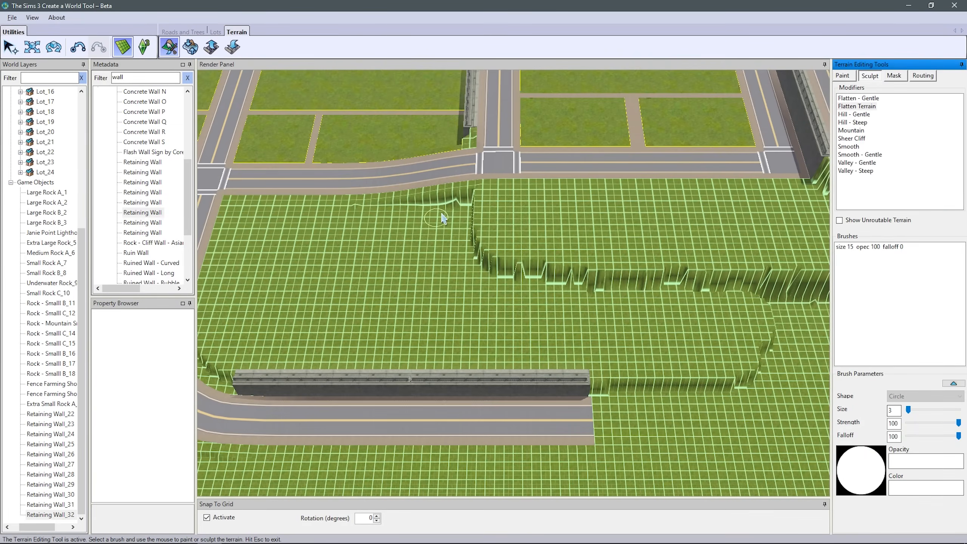
pyautogui.moveTo(493, 216)
pyautogui.mouseDown()
pyautogui.moveTo(464, 205)
pyautogui.moveTo(727, 287)
pyautogui.mouseUp()
pyautogui.moveTo(914, 410); pyautogui.dragTo(912, 411)
pyautogui.moveTo(716, 311); pyautogui.dragTo(437, 227)
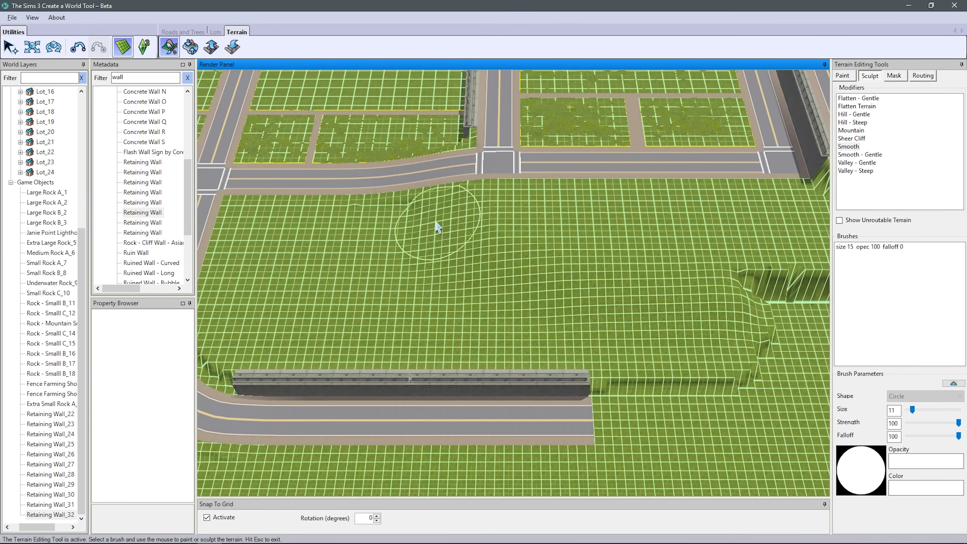
pyautogui.moveTo(613, 280); pyautogui.dragTo(766, 264)
pyautogui.moveTo(767, 263); pyautogui.dragTo(643, 290, button='right')
pyautogui.moveTo(643, 290)
pyautogui.mouseDown()
pyautogui.moveTo(590, 324)
pyautogui.moveTo(486, 276)
pyautogui.mouseUp()
pyautogui.scroll(-3, 486, 277)
pyautogui.moveTo(642, 312); pyautogui.dragTo(486, 297, button='right')
pyautogui.scroll(3, 486, 296)
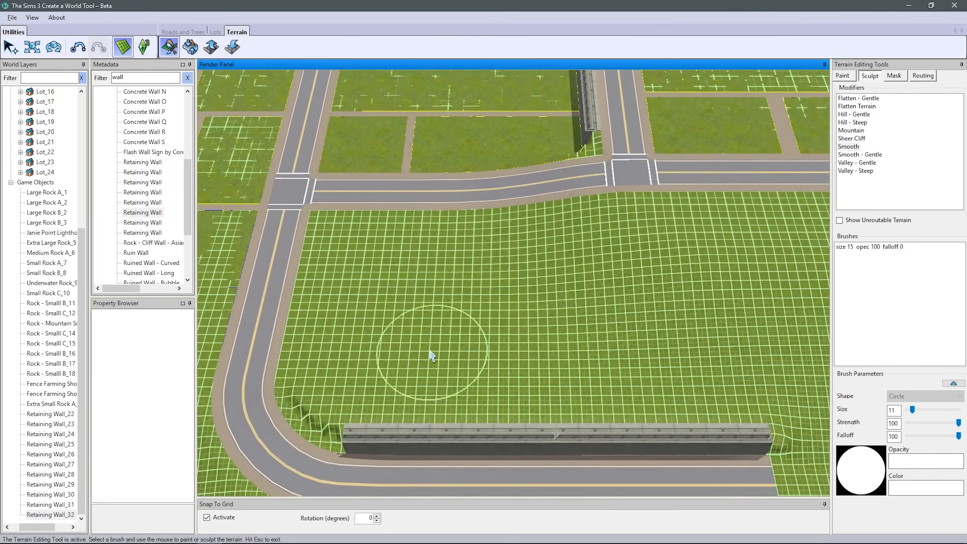
# - Draw two 20x20 lots along the inner side of the curved road below the corner intersection, each with a Beautiful Vista value of 25
pyautogui.click(215, 32)
pyautogui.click(168, 47)
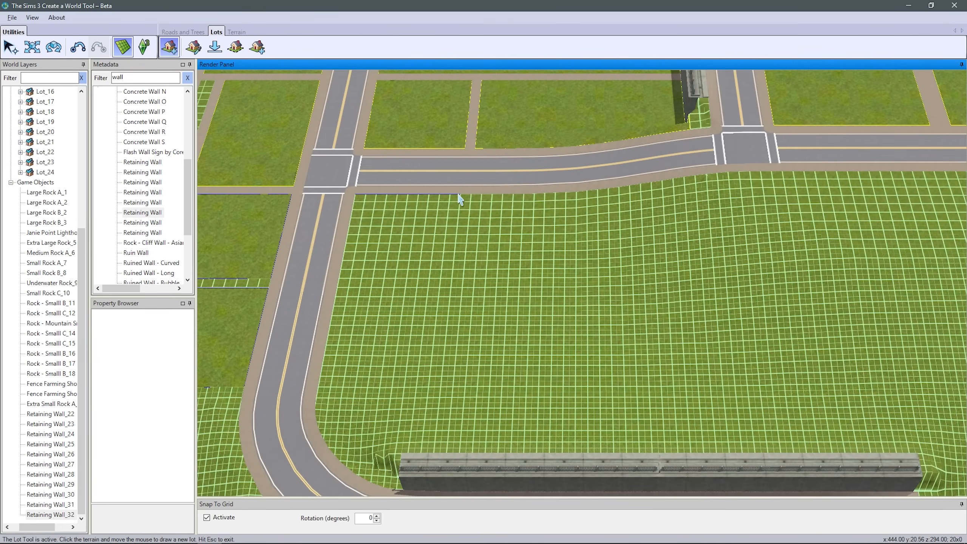
pyautogui.click(456, 280)
pyautogui.click(541, 360)
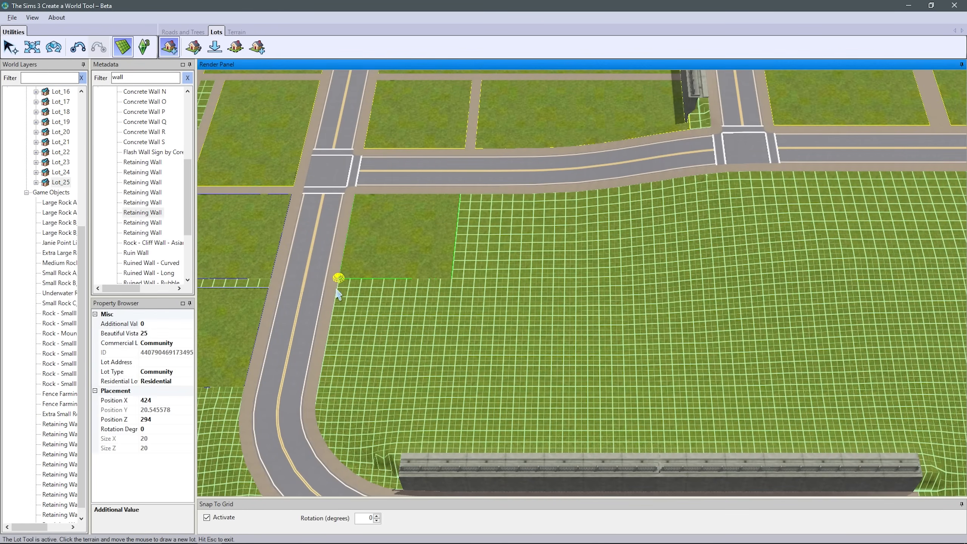
pyautogui.click(449, 302)
pyautogui.click(535, 360)
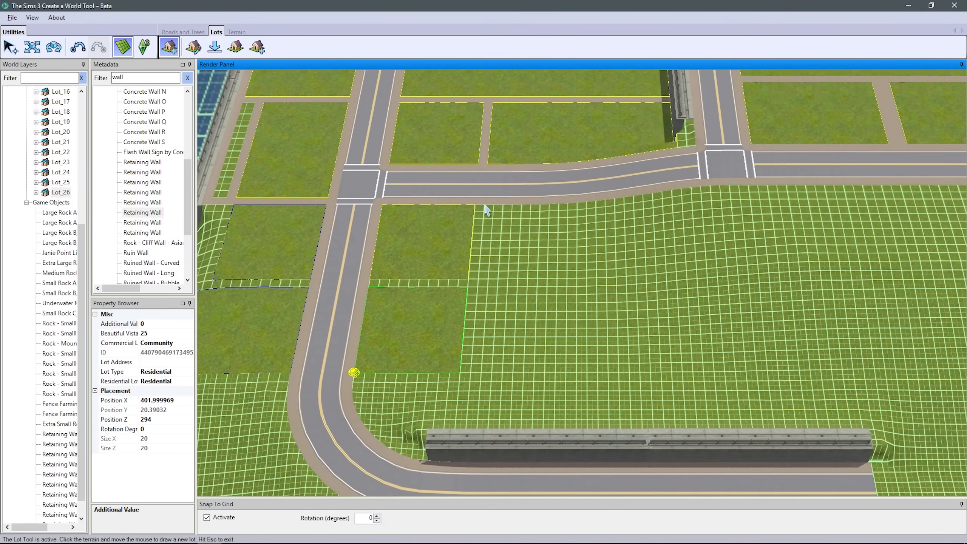
# - Draw a 52x40 residential lot between the upper street and the retaining wall, with a Beautiful Vista value of 50
pyautogui.click(666, 425)
pyautogui.click(534, 360)
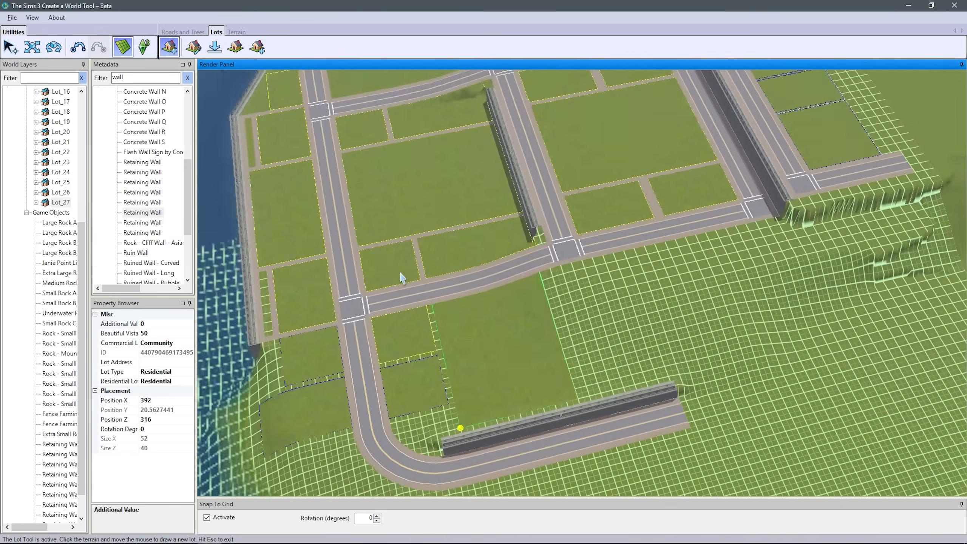
pyautogui.scroll(-5, 647, 305)
pyautogui.scroll(8, 652, 364)
pyautogui.press('Escape')
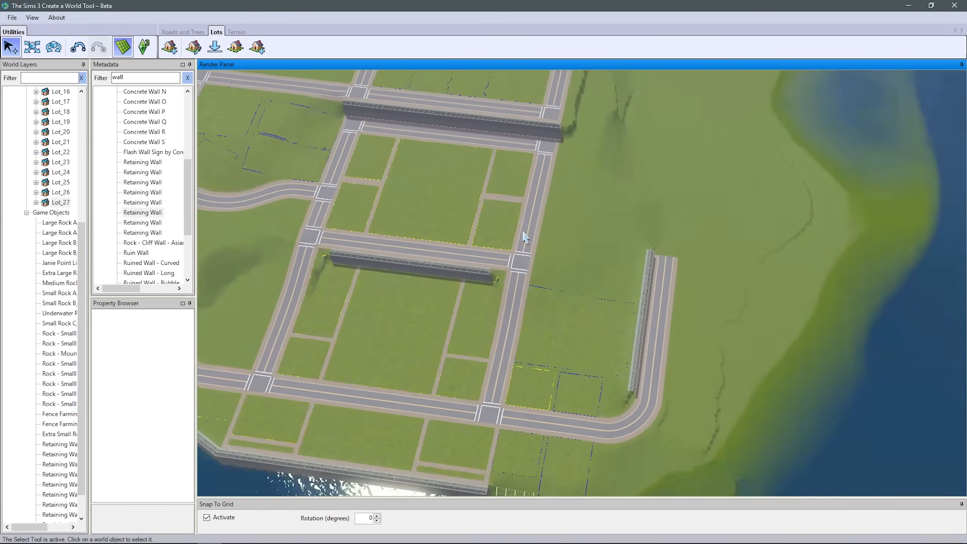
# - Flatten the ground ahead of the walled road's end with the size 11 Flatten Terrain brush
pyautogui.moveTo(659, 310); pyautogui.dragTo(676, 294, button='middle')
pyautogui.click(237, 32)
pyautogui.click(170, 47)
pyautogui.click(870, 76)
pyautogui.click(857, 106)
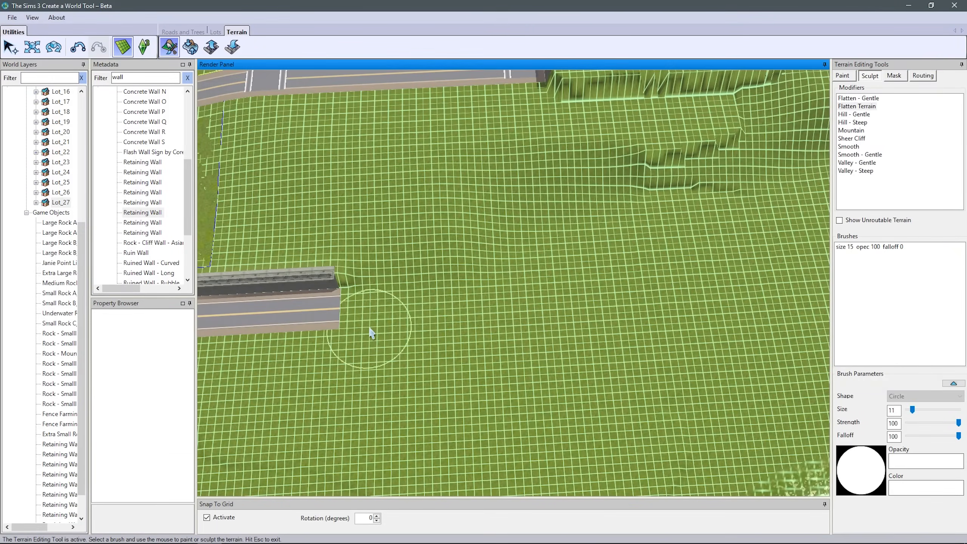
pyautogui.moveTo(466, 346); pyautogui.dragTo(348, 302, button='right')
# - Place a road continuing the walled road, another road down from the upper intersection, and a road intersection where they meet
pyautogui.click(183, 32)
pyautogui.click(214, 48)
pyautogui.click(913, 82)
pyautogui.click(364, 389)
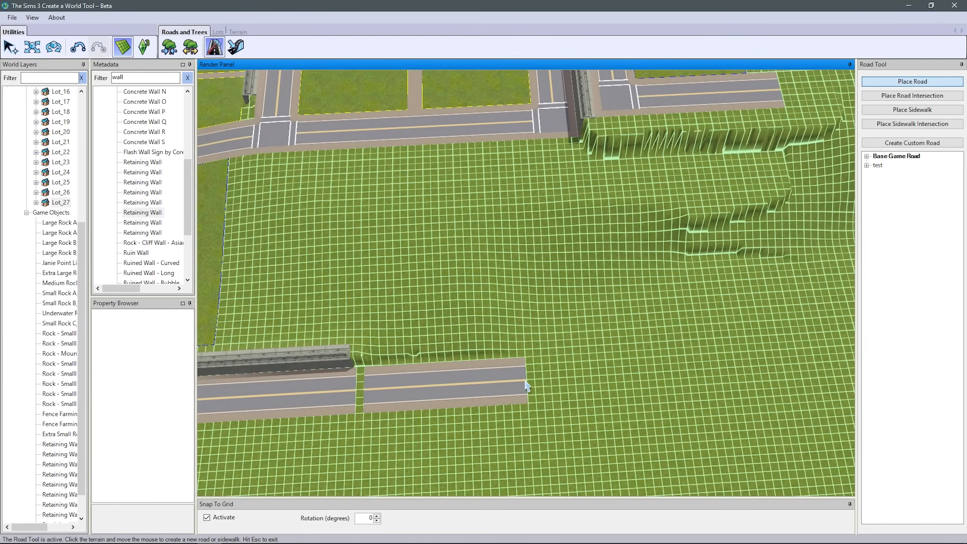
pyautogui.click(572, 348)
pyautogui.click(912, 95)
pyautogui.click(575, 377)
# - Snap the new road segments to the corner intersection, the walled road and the upper street
pyautogui.click(32, 47)
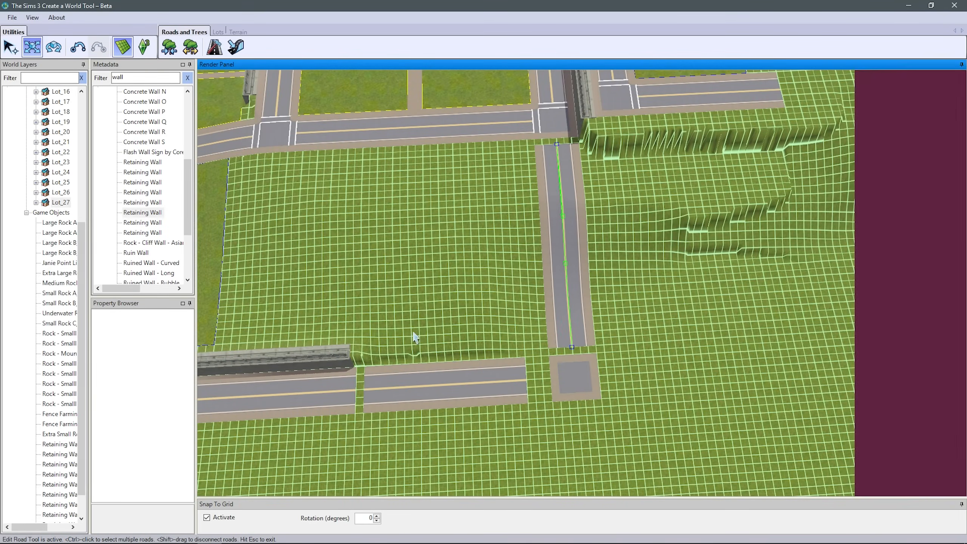
pyautogui.moveTo(392, 407); pyautogui.dragTo(383, 408)
pyautogui.moveTo(582, 397); pyautogui.dragTo(602, 399)
pyautogui.moveTo(618, 121); pyautogui.dragTo(617, 110)
pyautogui.scroll(-4, 507, 333)
pyautogui.scroll(6, 555, 396)
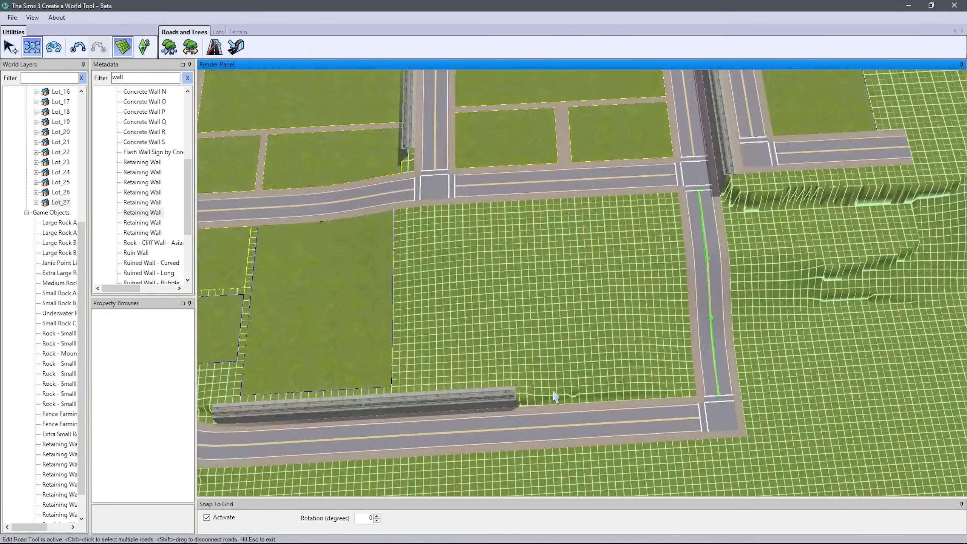
# - Flatten the terrain inside the new road corner, past the end of the retaining wall, with the size 6 brush
pyautogui.moveTo(555, 396); pyautogui.dragTo(487, 301, button='right')
pyautogui.click(238, 32)
pyautogui.click(169, 47)
pyautogui.click(870, 76)
pyautogui.click(857, 106)
pyautogui.moveTo(912, 410); pyautogui.dragTo(910, 410)
pyautogui.moveTo(335, 394); pyautogui.dragTo(530, 367)
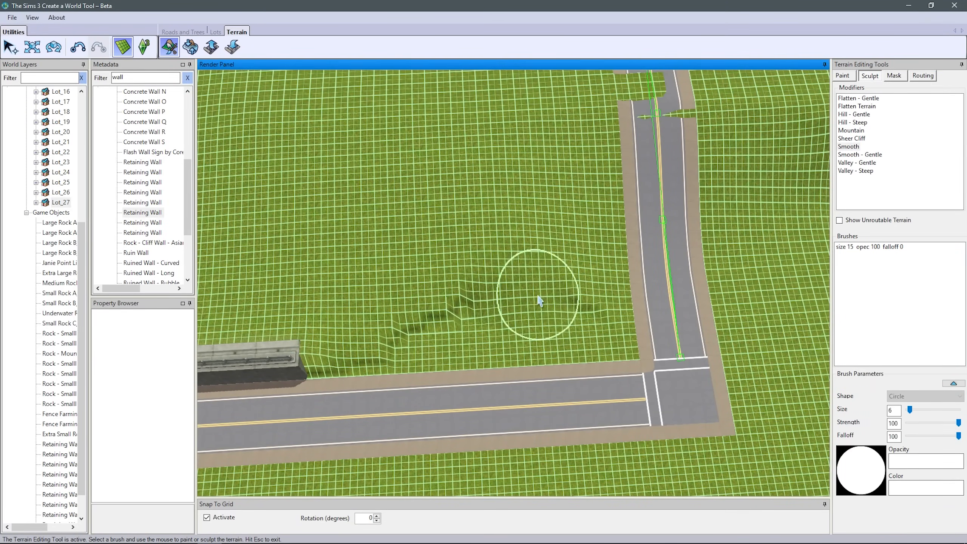
pyautogui.scroll(-3, 577, 269)
pyautogui.moveTo(577, 270)
pyautogui.mouseDown(button='middle')
pyautogui.moveTo(636, 326)
pyautogui.moveTo(567, 380)
pyautogui.mouseUp(button='middle')
pyautogui.scroll(3, 567, 380)
pyautogui.moveTo(548, 344)
pyautogui.mouseDown()
pyautogui.moveTo(527, 316)
pyautogui.moveTo(636, 287)
pyautogui.moveTo(480, 332)
pyautogui.moveTo(507, 324)
pyautogui.moveTo(556, 253)
pyautogui.mouseUp()
# - Smooth the grade of the new sloping road between the two intersections with Smoothen Road on a single segment
pyautogui.click(194, 32)
pyautogui.click(238, 46)
pyautogui.click(910, 90)
pyautogui.click(495, 324)
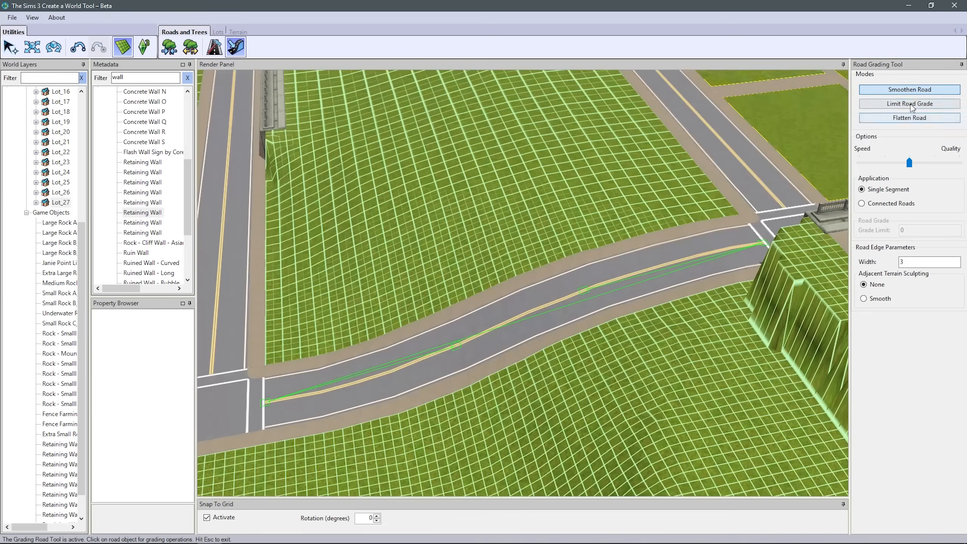
pyautogui.click(404, 347)
pyautogui.click(482, 332)
# - Smooth the hillside enclosed by the new roads with the size 6 Smooth brush
pyautogui.click(237, 32)
pyautogui.click(169, 47)
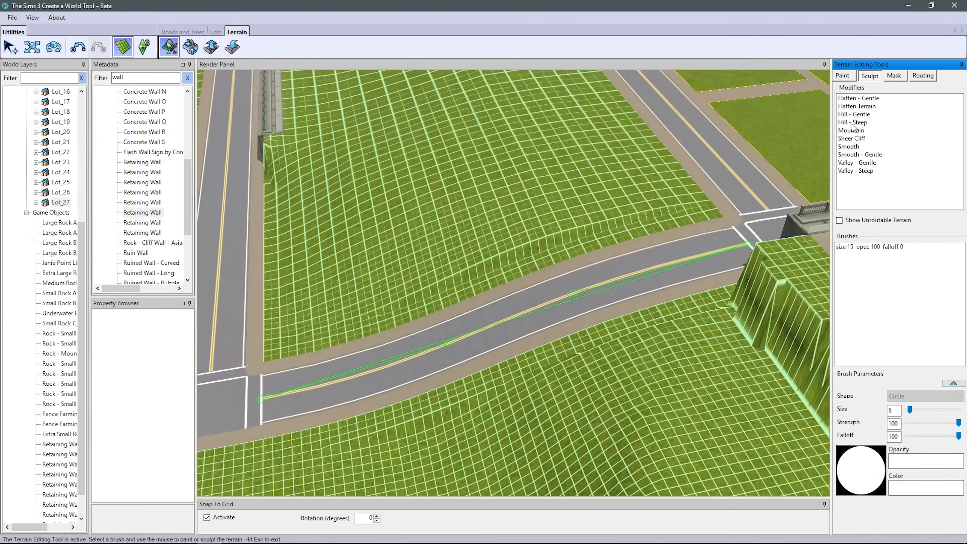
pyautogui.moveTo(534, 133); pyautogui.dragTo(565, 217, button='right')
pyautogui.scroll(-3, 564, 251)
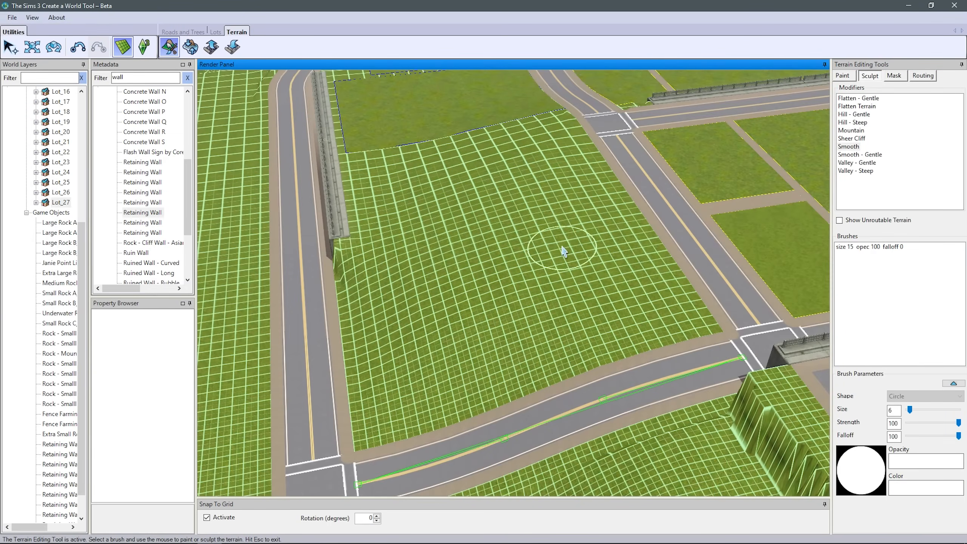
pyautogui.moveTo(457, 320); pyautogui.dragTo(551, 275, button='middle')
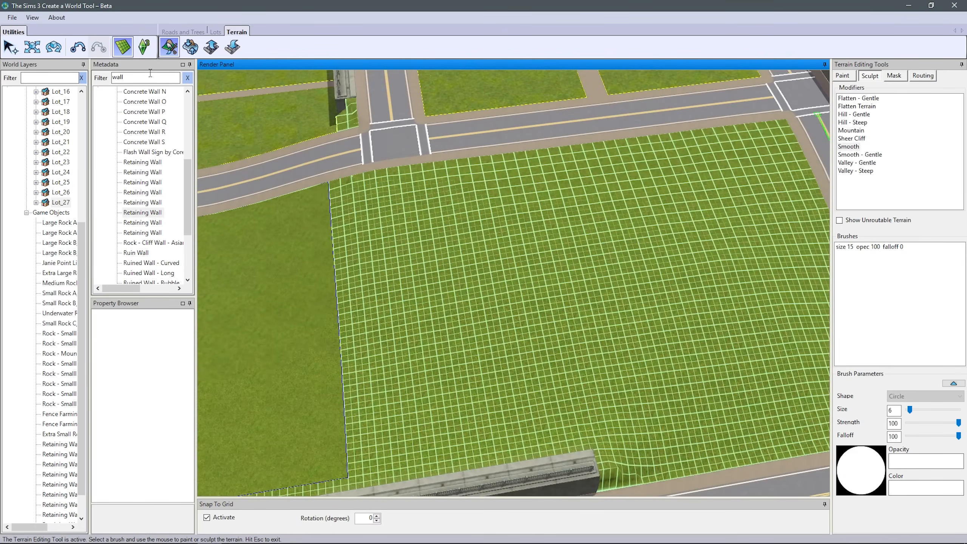
pyautogui.click(170, 46)
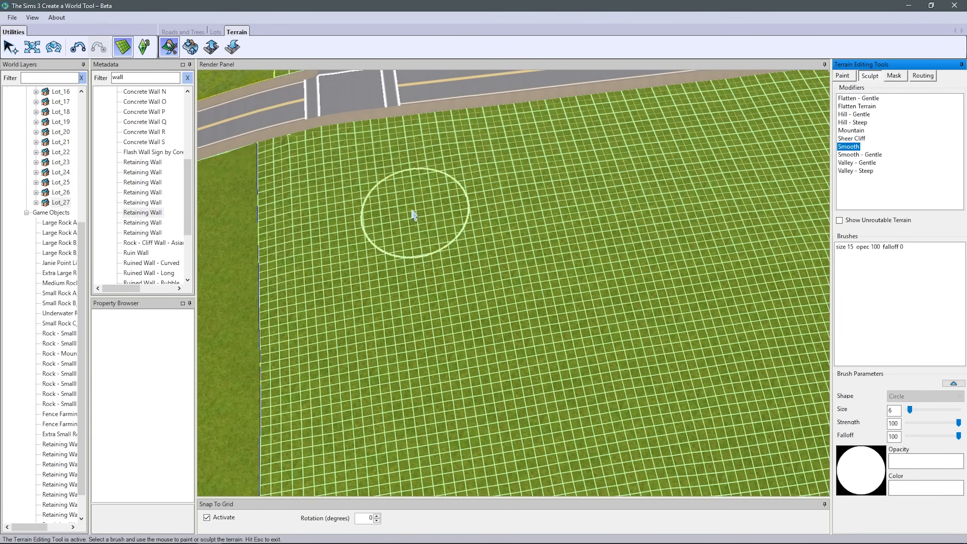
pyautogui.scroll(-3, 318, 175)
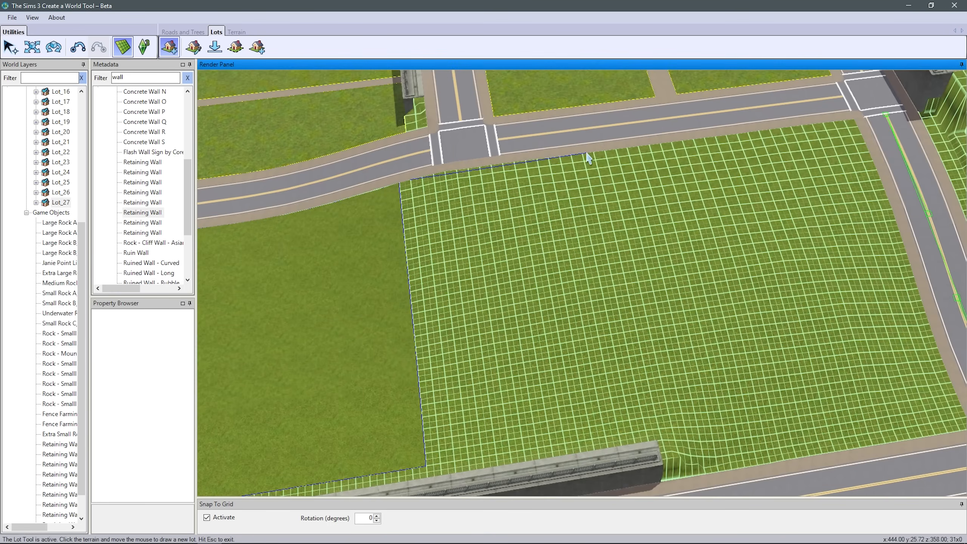
# - Draw a 52x30 residential lot beside the 52x40 lot, with an Additional Value of 50 and a Beautiful Vista value of 0
pyautogui.click(629, 441)
pyautogui.click(542, 359)
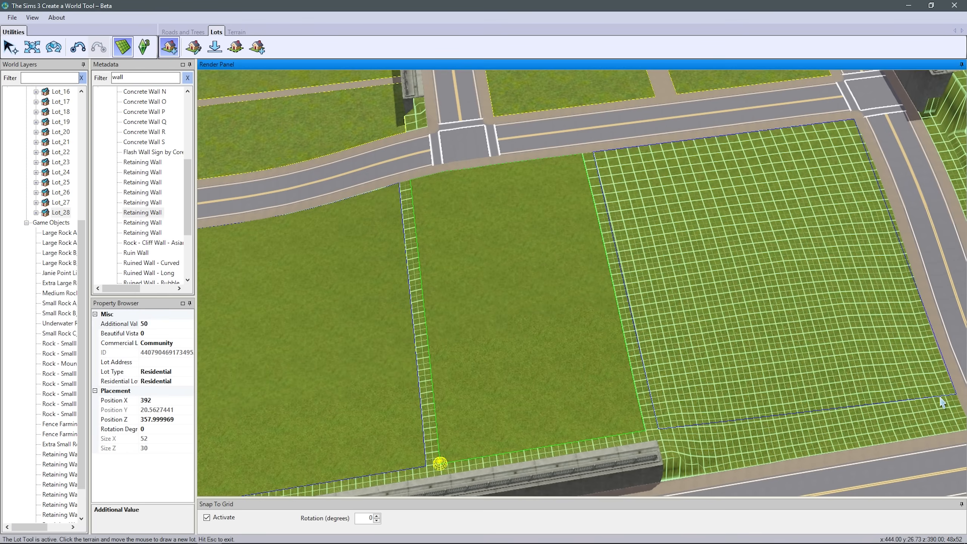
# - Draw another lot beside the 52x30 lot, running from the upper road toward the lower one
pyautogui.click(584, 155)
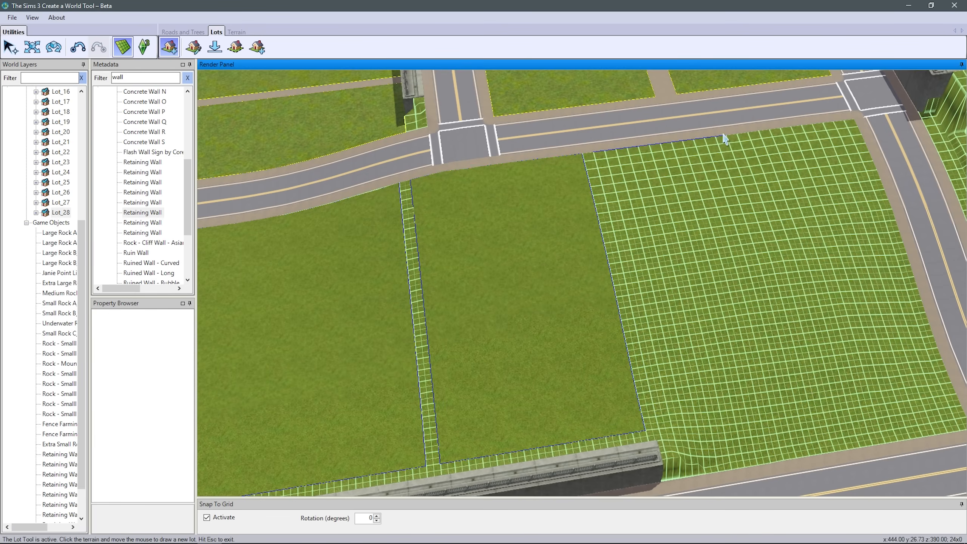
pyautogui.click(792, 423)
pyautogui.click(539, 185)
pyautogui.moveTo(462, 302); pyautogui.dragTo(264, 214, button='right')
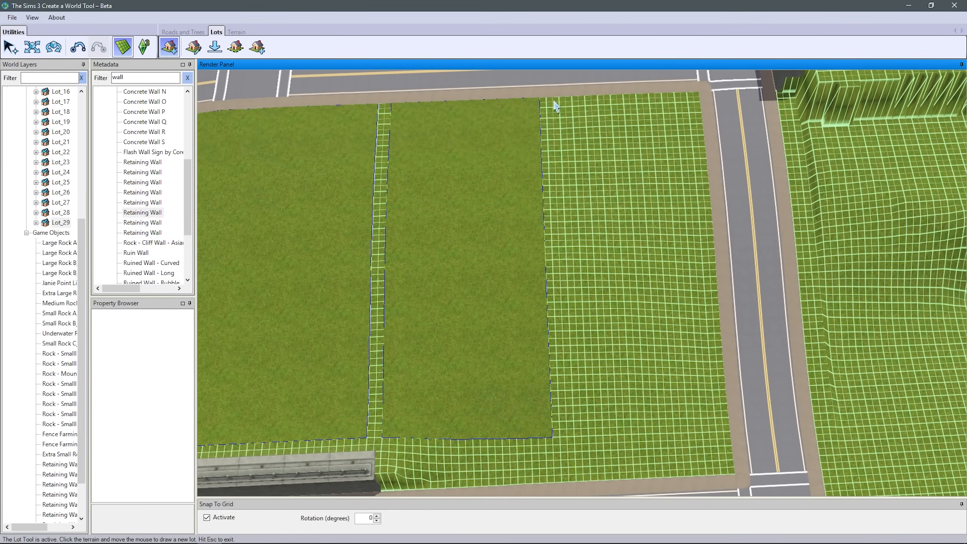
pyautogui.click(727, 474)
pyautogui.click(542, 363)
pyautogui.scroll(-5, 540, 366)
pyautogui.moveTo(541, 367); pyautogui.dragTo(354, 402, button='middle')
pyautogui.scroll(5, 559, 257)
pyautogui.scroll(1, 559, 258)
pyautogui.press('Escape')
pyautogui.press('Delete')
pyautogui.click(445, 306)
# - Draw two 28x23 residential lots in the remaining strip along the sloping road, each with a Beautiful Vista value of 50
pyautogui.click(169, 47)
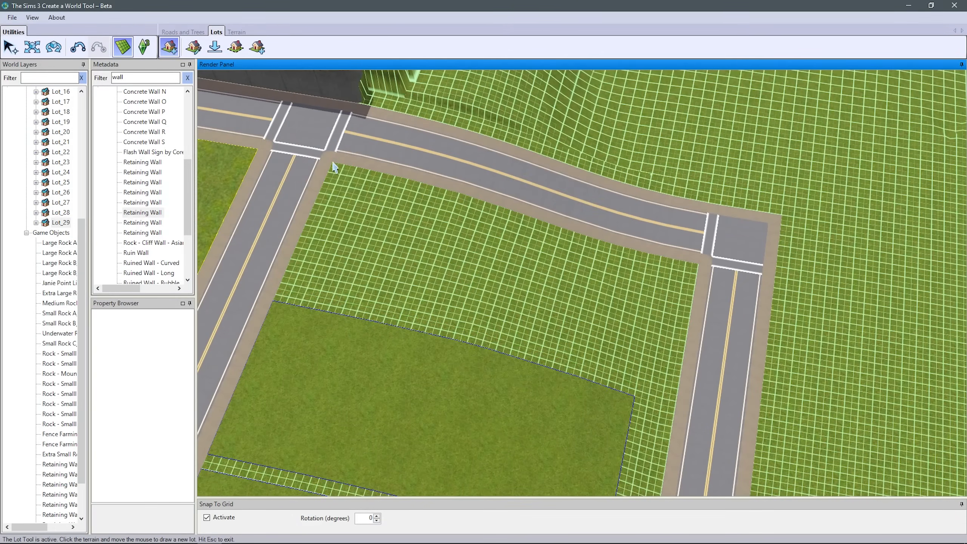
pyautogui.click(458, 328)
pyautogui.click(542, 363)
pyautogui.click(655, 389)
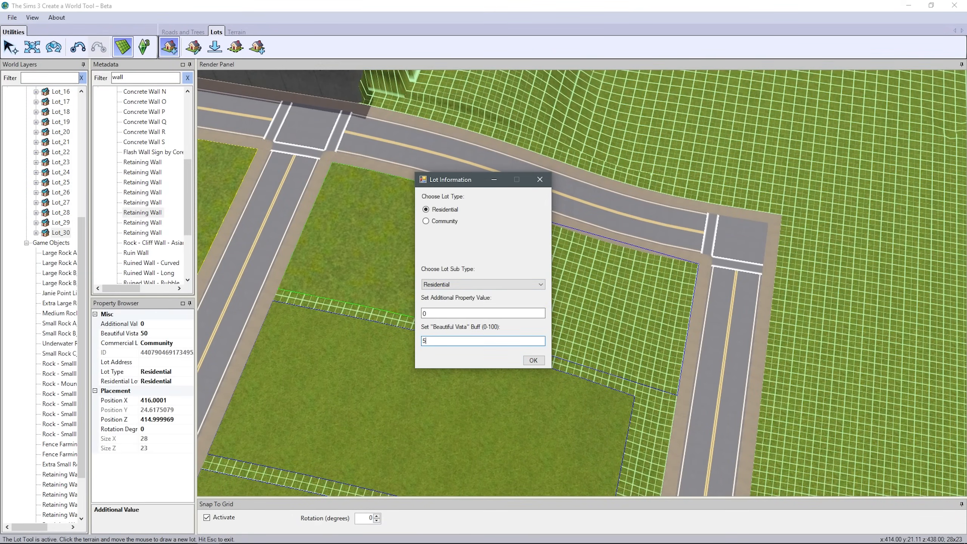
pyautogui.click(539, 362)
# - Flatten the shoreline terrain below the retaining wall road with the size 6 Flatten Terrain brush
pyautogui.scroll(-5, 686, 374)
pyautogui.moveTo(819, 381); pyautogui.dragTo(458, 430, button='middle')
pyautogui.scroll(5, 516, 281)
pyautogui.scroll(-5, 516, 280)
pyautogui.moveTo(458, 430); pyautogui.dragTo(756, 408, button='right')
pyautogui.scroll(3, 756, 408)
pyautogui.moveTo(755, 408); pyautogui.dragTo(394, 218, button='middle')
pyautogui.scroll(-5, 395, 218)
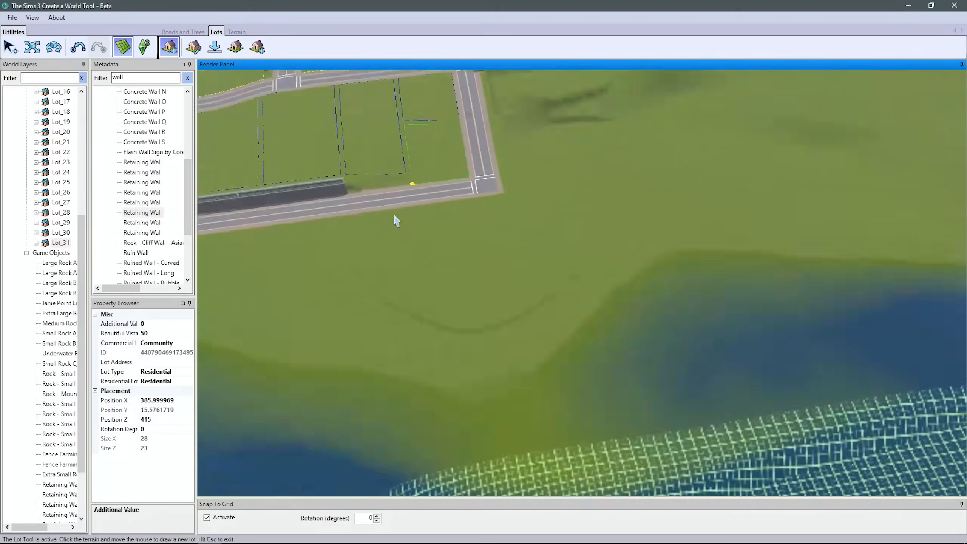
pyautogui.moveTo(527, 198); pyautogui.dragTo(552, 307, button='right')
pyautogui.scroll(5, 553, 307)
pyautogui.click(236, 32)
pyautogui.click(169, 47)
pyautogui.click(870, 76)
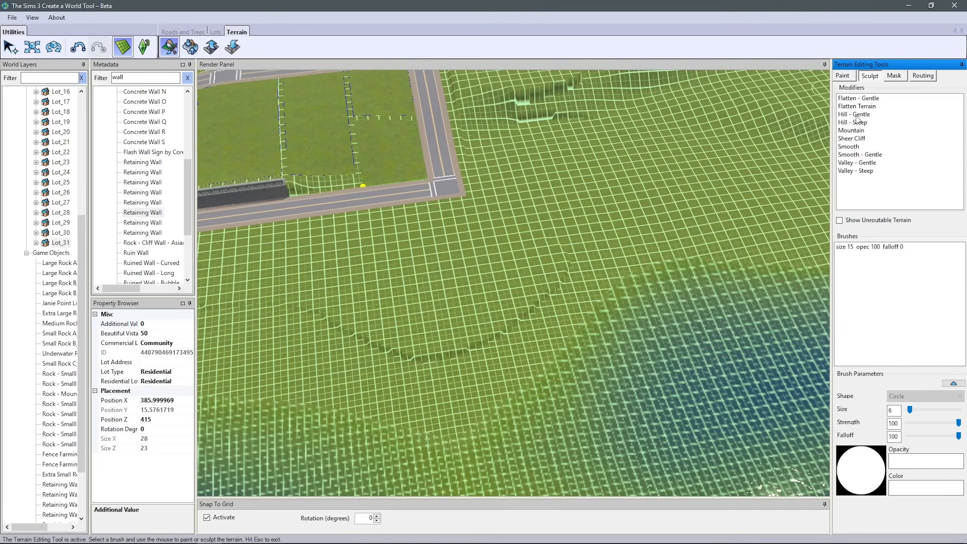
pyautogui.moveTo(345, 268); pyautogui.dragTo(213, 306, button='right')
pyautogui.moveTo(535, 321); pyautogui.dragTo(457, 362)
pyautogui.moveTo(457, 362); pyautogui.dragTo(495, 396, button='right')
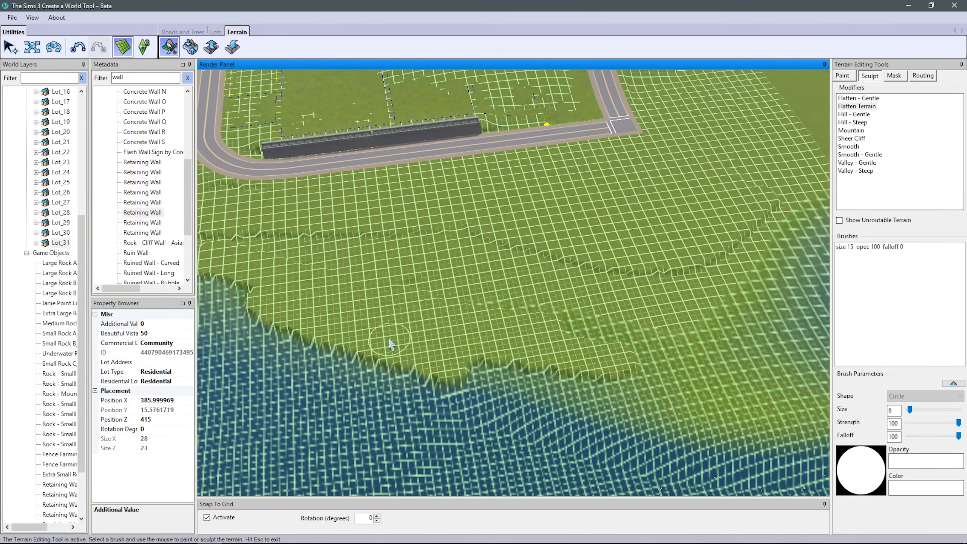
pyautogui.moveTo(389, 345); pyautogui.dragTo(476, 396)
# - Enlarge the sculpting brush and level more of the headland between the lower road and the water
pyautogui.moveTo(419, 305); pyautogui.dragTo(343, 328, button='right')
pyautogui.click(923, 410)
pyautogui.moveTo(556, 389)
pyautogui.mouseDown()
pyautogui.moveTo(637, 443)
pyautogui.moveTo(690, 352)
pyautogui.mouseUp()
pyautogui.scroll(-5, 691, 352)
pyautogui.moveTo(691, 352); pyautogui.dragTo(568, 400, button='right')
# - Extend a connected road segment from the lower corner intersection toward the shore and end it with a road intersection
pyautogui.press('Escape')
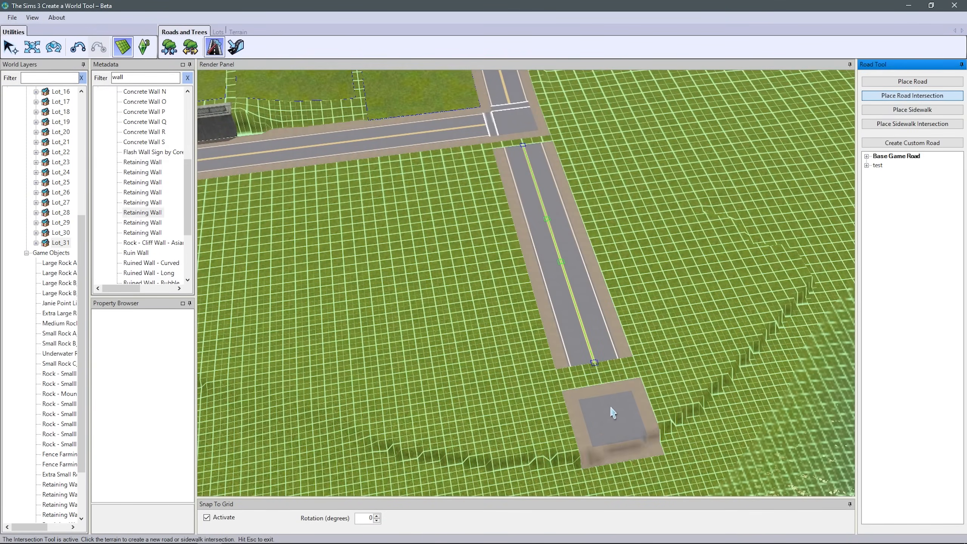
pyautogui.click(32, 47)
pyautogui.scroll(-10, 665, 384)
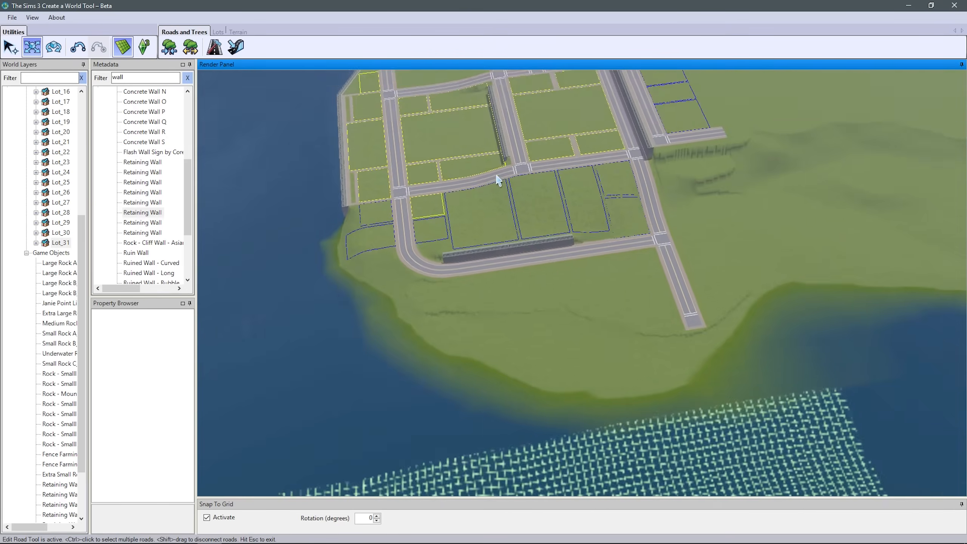
# - Smooth the stepped ridge in the ground below the retaining wall road with the size 23 Smooth brush
pyautogui.scroll(8, 581, 388)
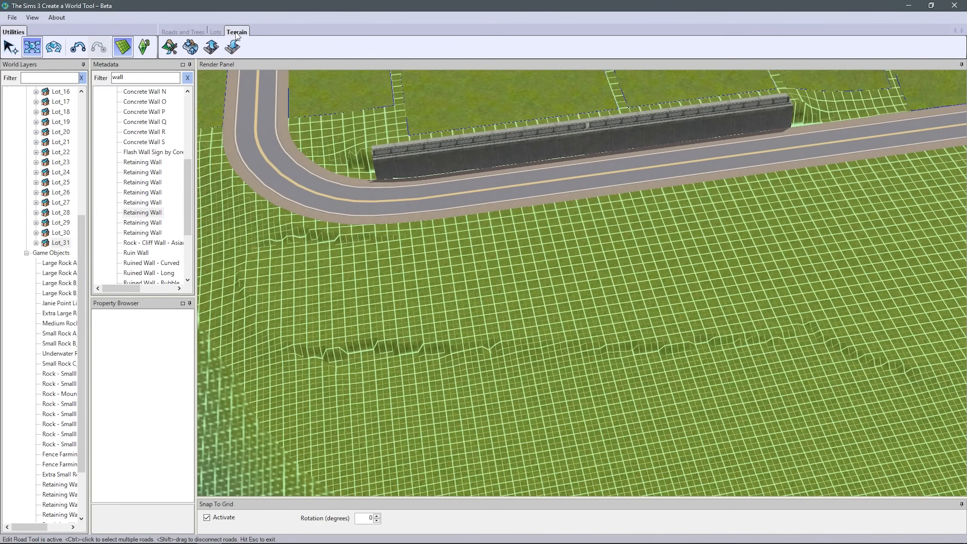
pyautogui.click(169, 47)
pyautogui.scroll(-2, 494, 345)
pyautogui.click(857, 146)
pyautogui.moveTo(724, 366)
pyautogui.mouseDown()
pyautogui.moveTo(274, 320)
pyautogui.moveTo(725, 285)
pyautogui.mouseUp()
# - Flatten the shore around the headland and smooth its slope into the water with the size 23 brush
pyautogui.moveTo(464, 282); pyautogui.dragTo(567, 471, button='middle')
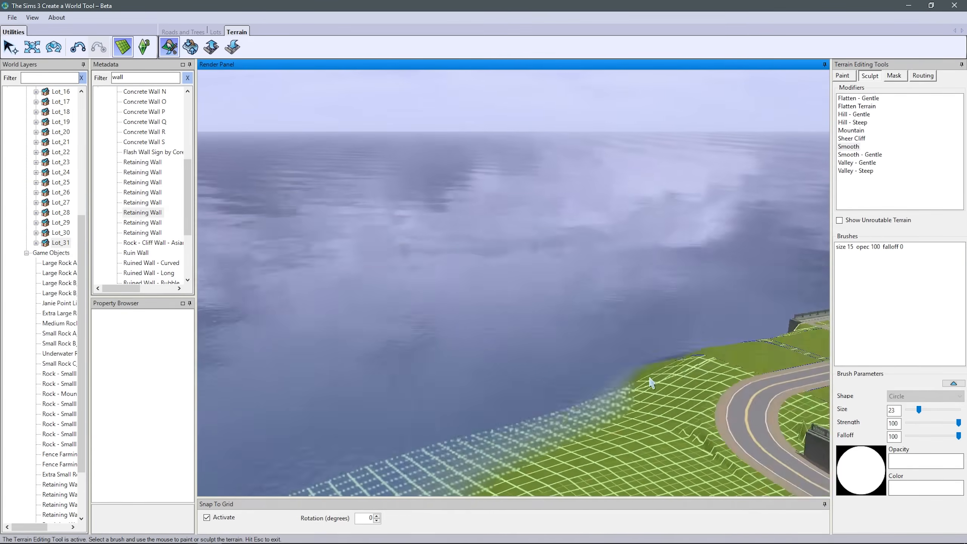
pyautogui.moveTo(652, 383)
pyautogui.mouseDown(button='middle')
pyautogui.moveTo(635, 393)
pyautogui.moveTo(595, 354)
pyautogui.mouseUp(button='middle')
pyautogui.scroll(-2, 595, 354)
pyautogui.click(857, 107)
pyautogui.moveTo(711, 346)
pyautogui.mouseDown()
pyautogui.moveTo(432, 290)
pyautogui.moveTo(611, 307)
pyautogui.mouseUp()
pyautogui.scroll(-1, 433, 290)
pyautogui.scroll(-1, 611, 307)
pyautogui.click(850, 146)
pyautogui.moveTo(742, 266)
pyautogui.mouseDown()
pyautogui.moveTo(537, 319)
pyautogui.moveTo(674, 252)
pyautogui.mouseUp()
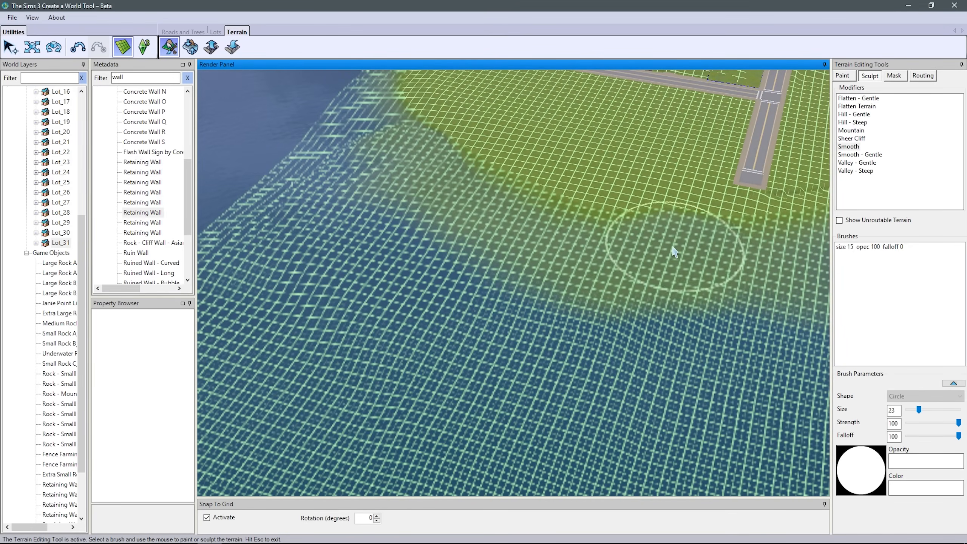
# - Smooth the bumpy ground just outside the road curve with the size 6 Smooth brush
pyautogui.moveTo(468, 322); pyautogui.dragTo(302, 274, button='middle')
pyautogui.moveTo(303, 274); pyautogui.dragTo(305, 214, button='right')
pyautogui.click(215, 32)
pyautogui.click(169, 47)
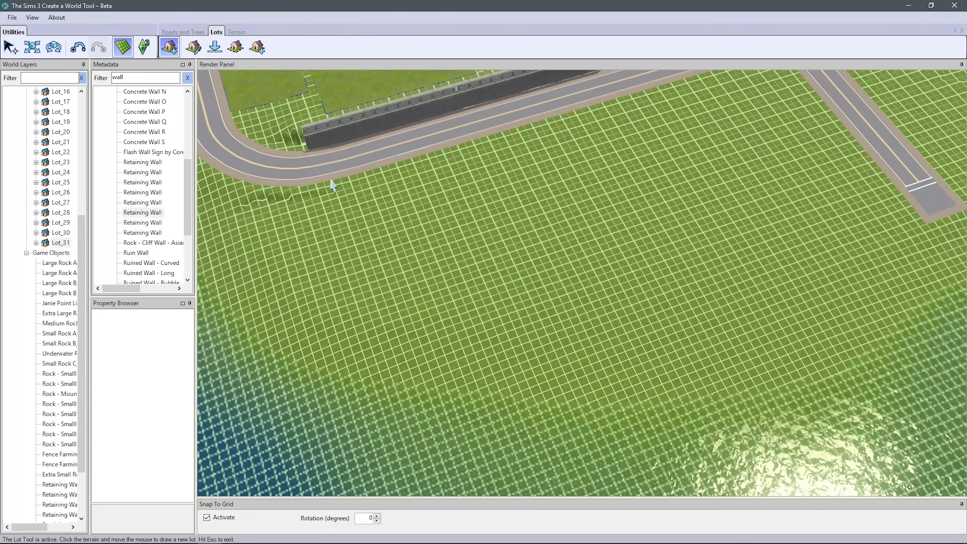
pyautogui.moveTo(331, 183); pyautogui.dragTo(472, 244, button='middle')
pyautogui.scroll(3, 472, 243)
pyautogui.moveTo(471, 244); pyautogui.dragTo(454, 266, button='right')
pyautogui.click(236, 32)
pyautogui.click(169, 47)
pyautogui.click(850, 147)
pyautogui.moveTo(472, 253); pyautogui.dragTo(449, 256)
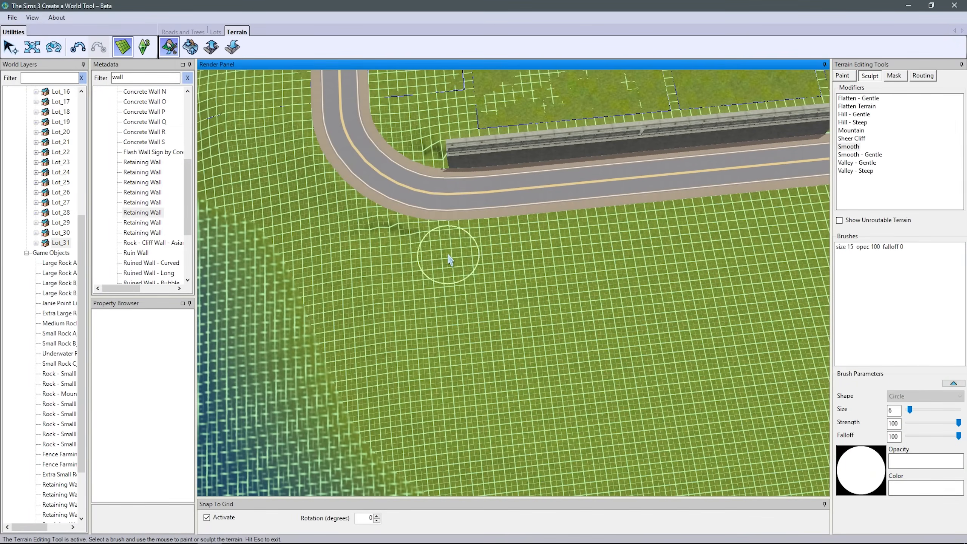
# - Draw a 30x40 community lot along the seaward side of the road past the curve, with a Beautiful Vista value of 100
pyautogui.click(215, 32)
pyautogui.click(168, 47)
pyautogui.scroll(-2, 449, 271)
pyautogui.moveTo(449, 270); pyautogui.dragTo(533, 263, button='right')
pyautogui.moveTo(421, 263); pyautogui.dragTo(630, 283)
pyautogui.moveTo(630, 283); pyautogui.dragTo(563, 301, button='right')
pyautogui.moveTo(372, 207); pyautogui.dragTo(531, 192)
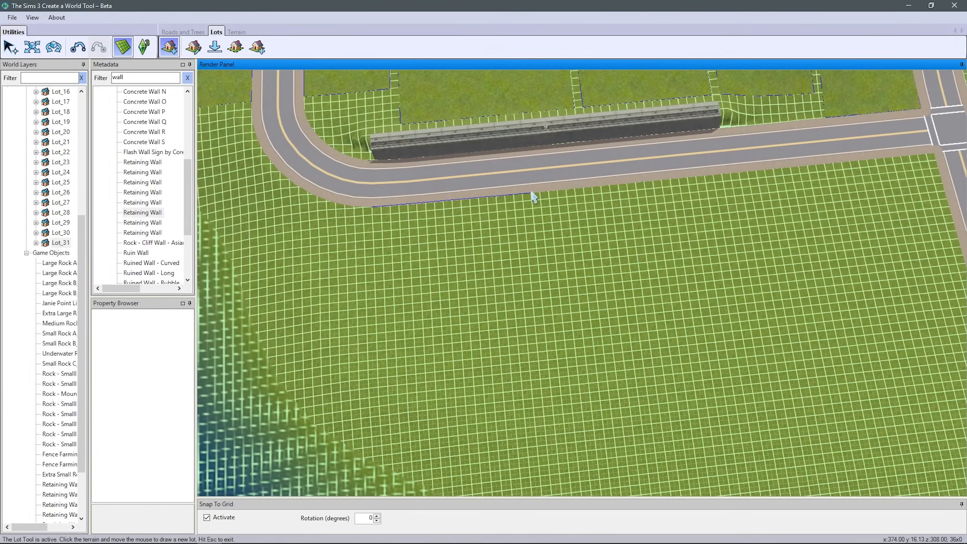
pyautogui.click(556, 317)
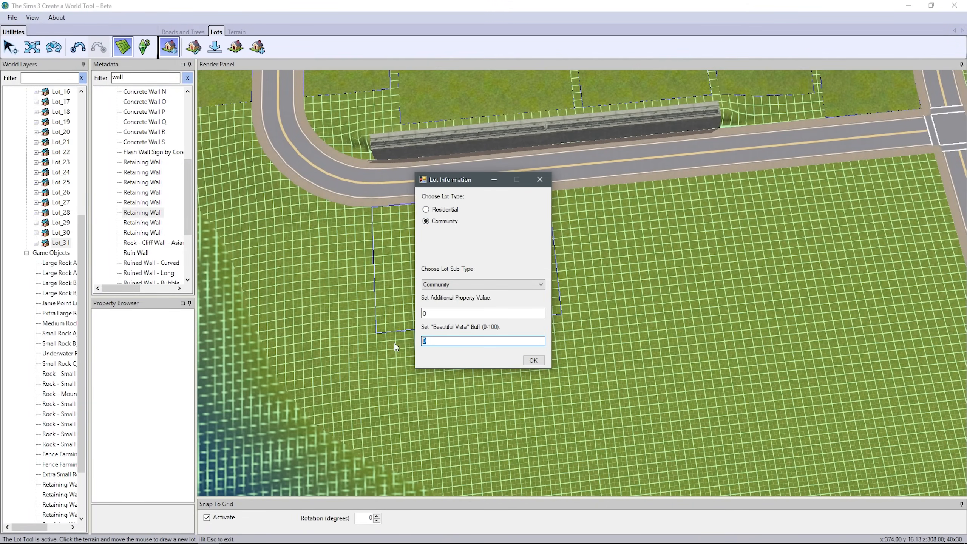
pyautogui.write('100')
pyautogui.press('Return')
# - Draw a 40x40 community lot beside the 30x40 lot, with a Beautiful Vista value of 100
pyautogui.scroll(2, 483, 212)
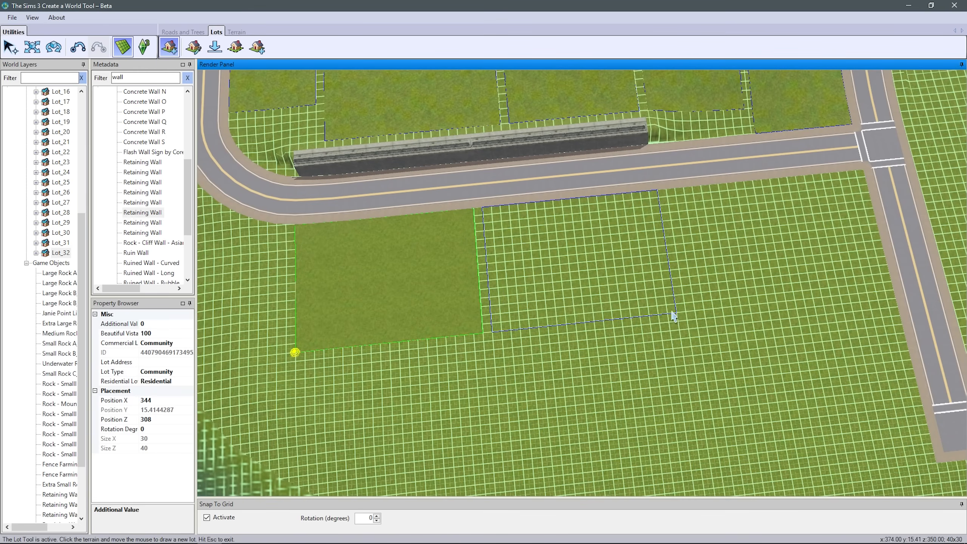
pyautogui.click(681, 357)
pyautogui.click(433, 221)
pyautogui.doubleClick(427, 340)
pyautogui.write('100')
pyautogui.click(533, 360)
# - Draw a 40x20 community lot beside the 40x40 lot, with a Beautiful Vista value of 100
pyautogui.moveTo(548, 290); pyautogui.dragTo(396, 312, button='right')
pyautogui.click(521, 209)
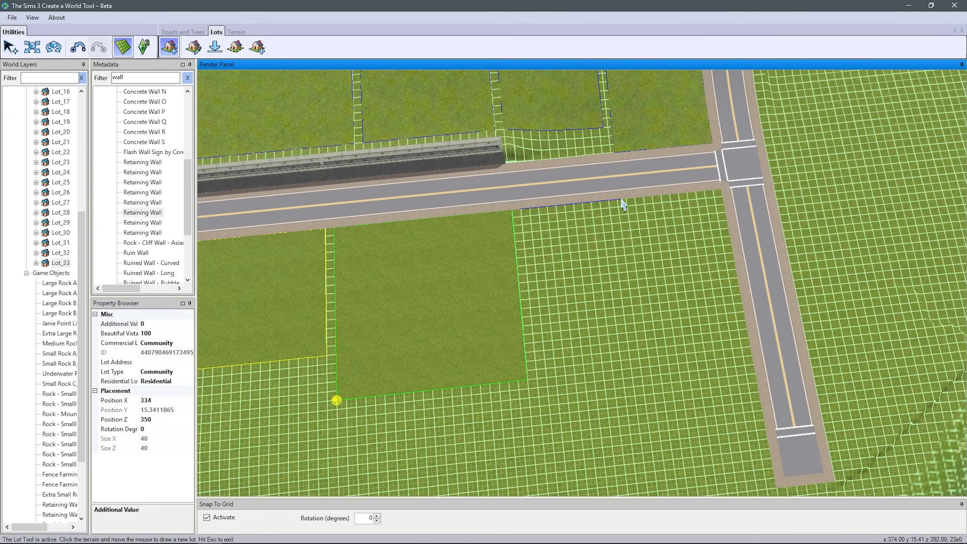
pyautogui.click(618, 373)
pyautogui.write('100')
pyautogui.press('Return')
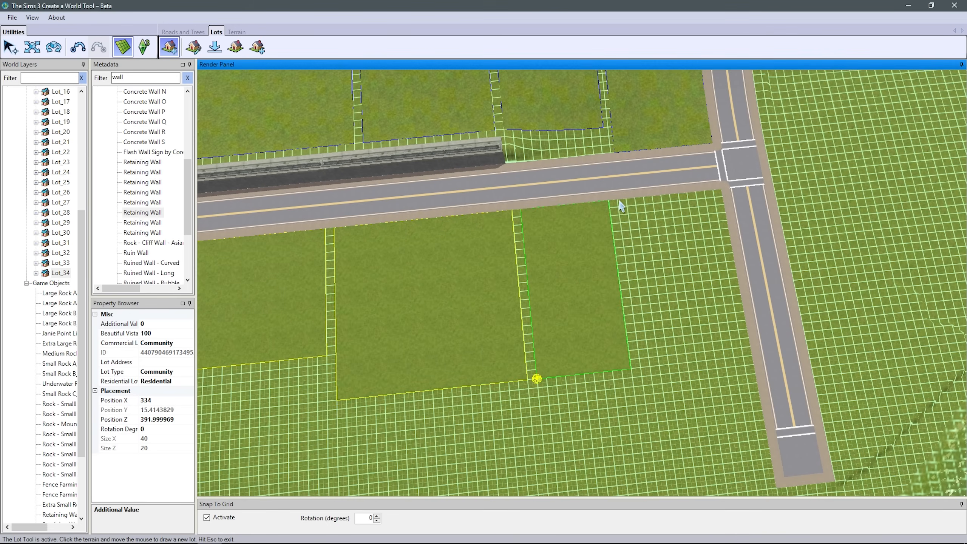
# - Draw a 30x24 community lot in the corner by the intersection, with a Beautiful Vista value of 75
pyautogui.click(741, 311)
pyautogui.click(433, 221)
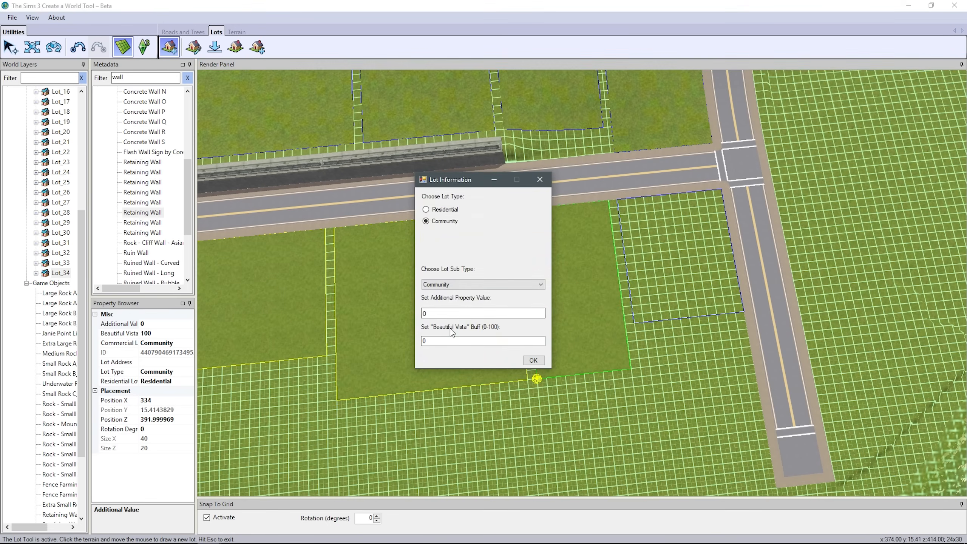
pyautogui.doubleClick(427, 341)
pyautogui.write('75')
pyautogui.click(533, 360)
# - Draw a 36x24 community lot below the 30x24 corner lot along the dead-end road, with a Beautiful Vista value of 100
pyautogui.moveTo(531, 396); pyautogui.dragTo(429, 304, button='right')
pyautogui.click(639, 232)
pyautogui.click(570, 402)
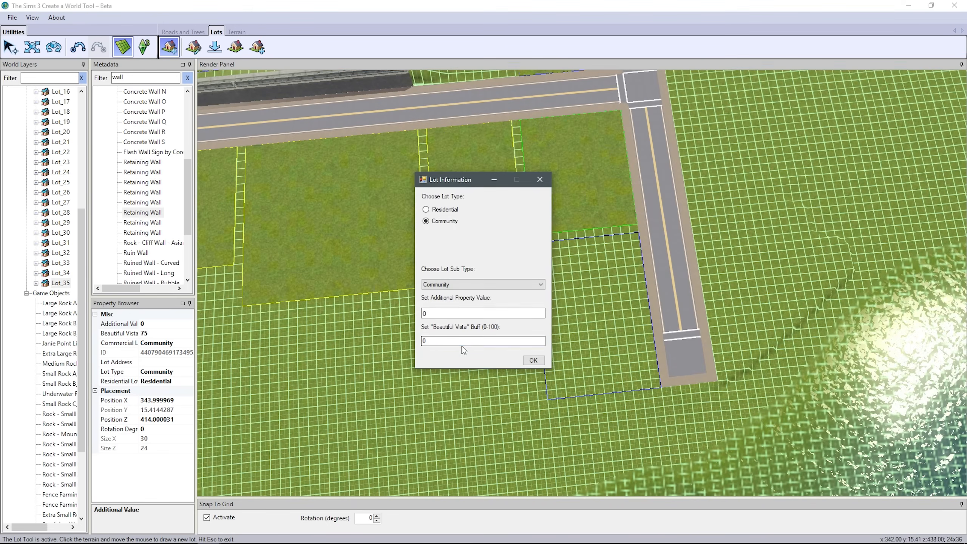
pyautogui.click(533, 360)
pyautogui.scroll(-3, 533, 361)
pyautogui.moveTo(533, 360); pyautogui.dragTo(656, 256, button='right')
pyautogui.click(656, 182)
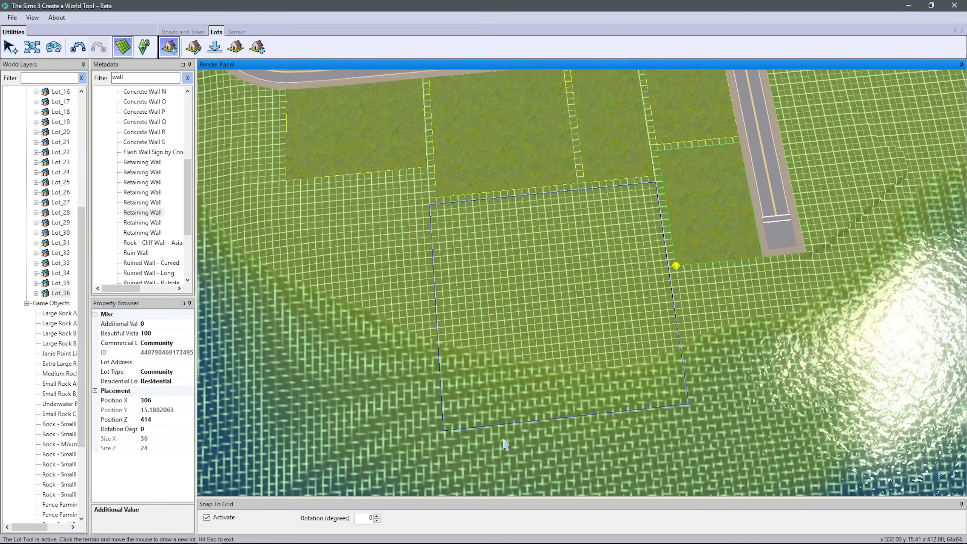
pyautogui.press('Escape')
# - Draw a 64x64 community lot reaching into the water, with sub type Beach and a Beautiful Vista value of 100
pyautogui.moveTo(438, 429); pyautogui.dragTo(433, 400, button='right')
pyautogui.click(170, 46)
pyautogui.click(656, 184)
pyautogui.click(428, 450)
pyautogui.click(483, 284)
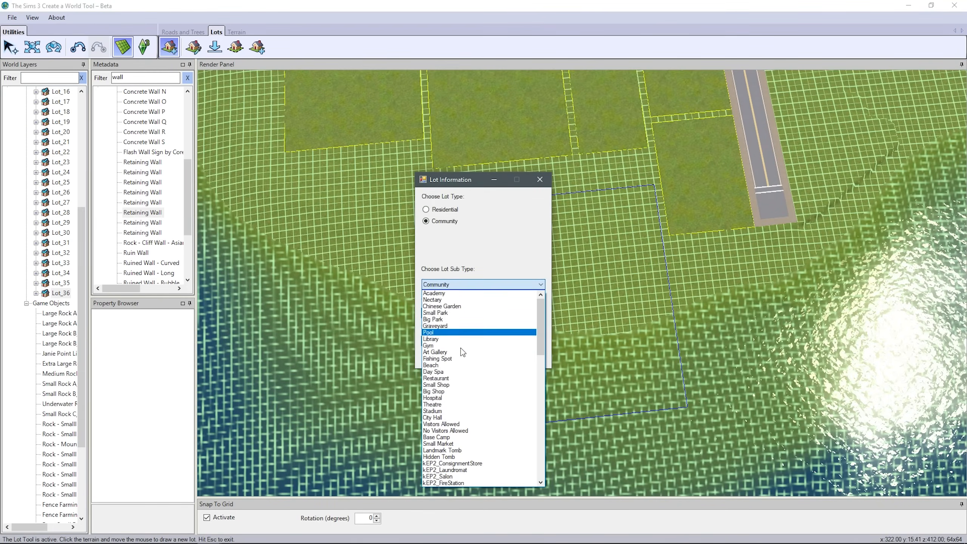
pyautogui.click(451, 378)
pyautogui.doubleClick(425, 341)
pyautogui.write('100')
pyautogui.click(533, 360)
# - Place sidewalk intersections at the ends of the gaps on both sides of the 40x40 community lot
pyautogui.scroll(-5, 533, 360)
pyautogui.moveTo(534, 360); pyautogui.dragTo(434, 471, button='middle')
pyautogui.moveTo(435, 471); pyautogui.dragTo(564, 350, button='right')
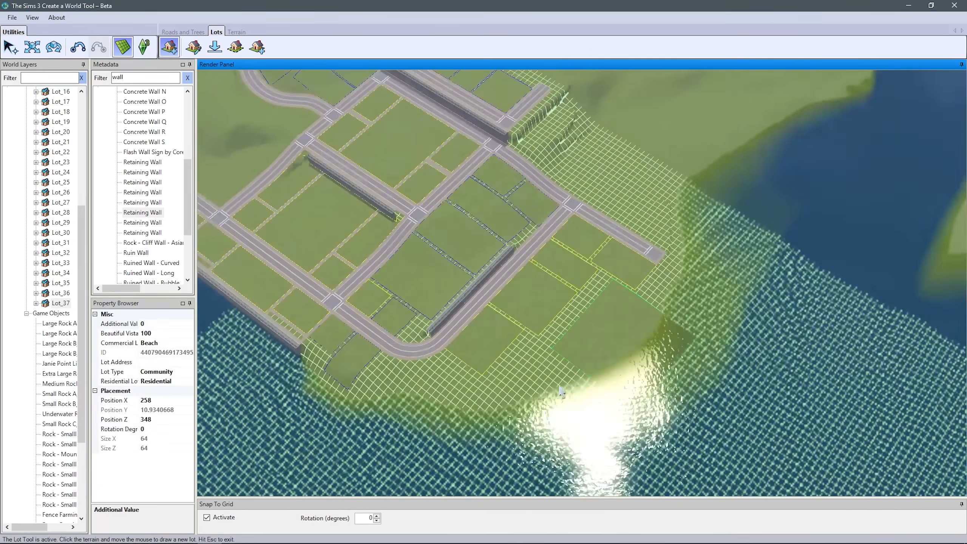
pyautogui.moveTo(564, 350); pyautogui.dragTo(636, 296, button='middle')
pyautogui.scroll(10, 428, 297)
pyautogui.click(185, 32)
pyautogui.click(214, 46)
pyautogui.click(913, 124)
pyautogui.scroll(-2, 450, 267)
pyautogui.click(429, 79)
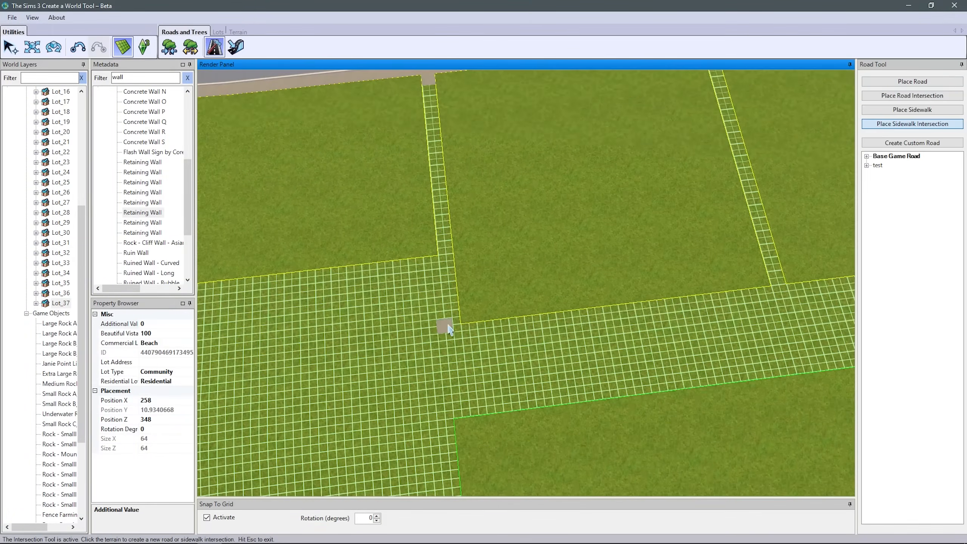
pyautogui.click(453, 331)
pyautogui.click(779, 292)
# - Place sidewalk intersections at the beach lot's edge and along the gaps around the 30x24 and 36x24 lots
pyautogui.moveTo(792, 347); pyautogui.dragTo(437, 357, button='middle')
pyautogui.click(434, 380)
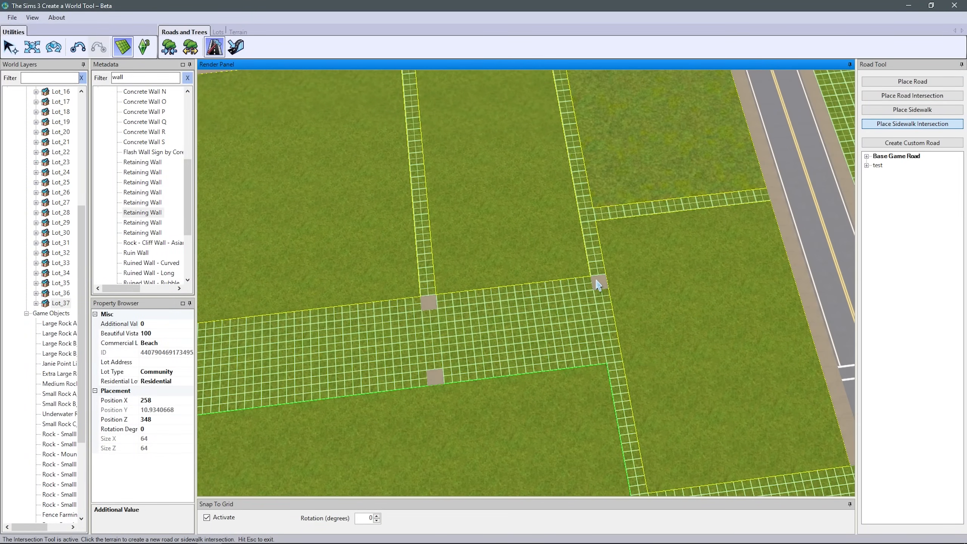
pyautogui.moveTo(588, 218); pyautogui.dragTo(568, 210, button='middle')
pyautogui.click(577, 277)
pyautogui.moveTo(577, 278); pyautogui.dragTo(620, 425, button='middle')
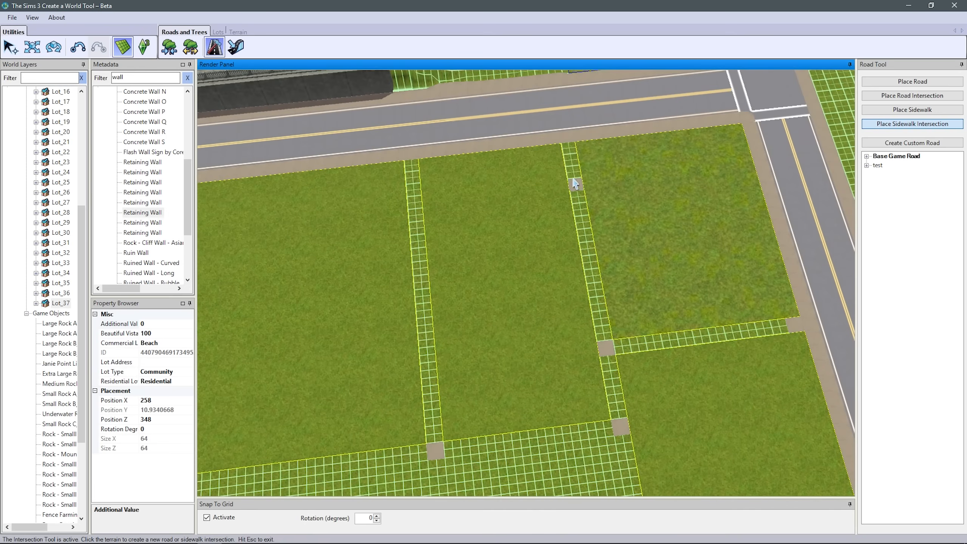
pyautogui.moveTo(236, 305); pyautogui.dragTo(624, 236, button='middle')
pyautogui.moveTo(355, 301); pyautogui.dragTo(466, 233, button='middle')
pyautogui.click(618, 275)
# - Lay sidewalks in the gaps on both sides of the 40x40 lot and along the seaward edges of the 40x40 and 40x20 lots
pyautogui.moveTo(594, 288); pyautogui.dragTo(313, 312, button='middle')
pyautogui.click(913, 110)
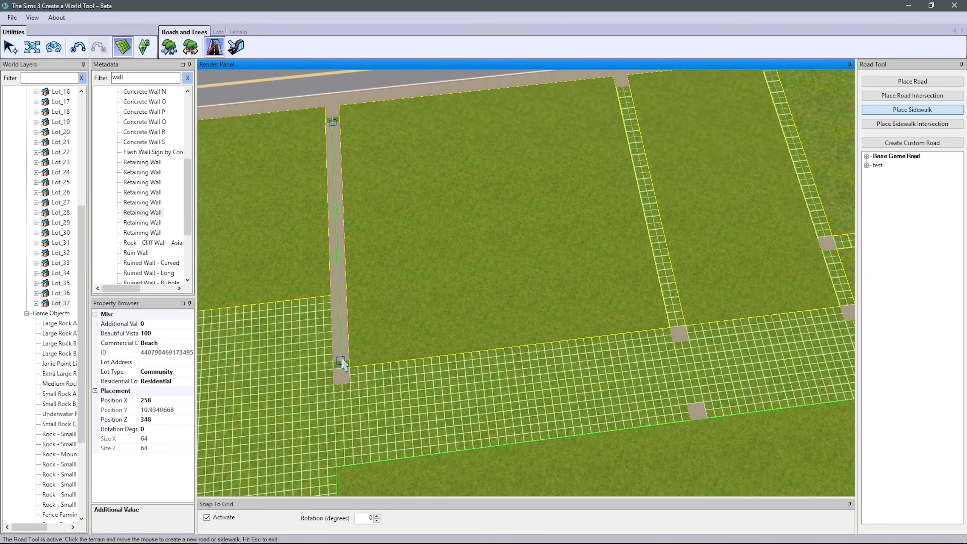
pyautogui.click(625, 96)
pyautogui.click(676, 319)
pyautogui.moveTo(676, 319); pyautogui.dragTo(450, 327, button='middle')
pyautogui.click(905, 111)
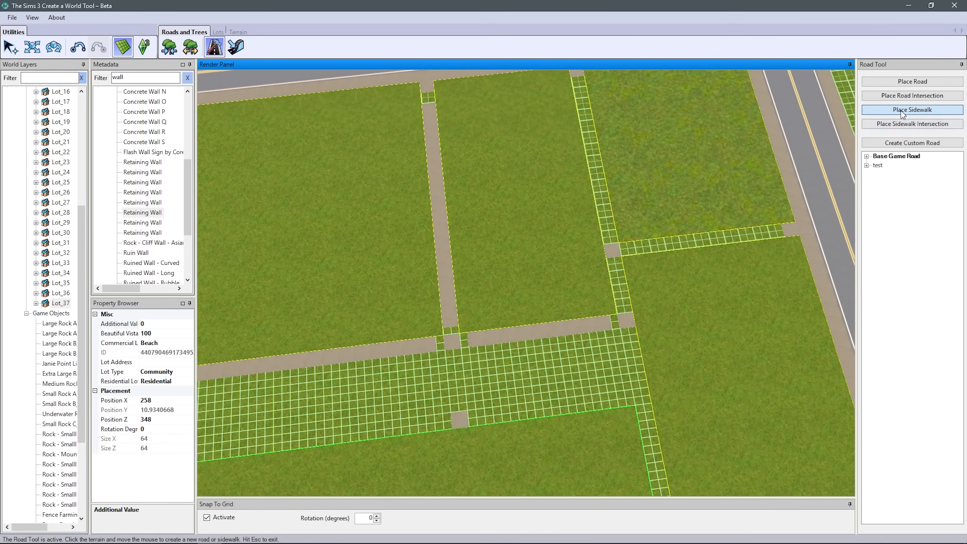
# - Lay sidewalks between the 40x20 lot and the two corner lots, and between the 30x24 and 36x24 lots
pyautogui.moveTo(580, 88); pyautogui.dragTo(549, 135, button='middle')
pyautogui.click(550, 134)
pyautogui.click(576, 289)
pyautogui.press('Escape')
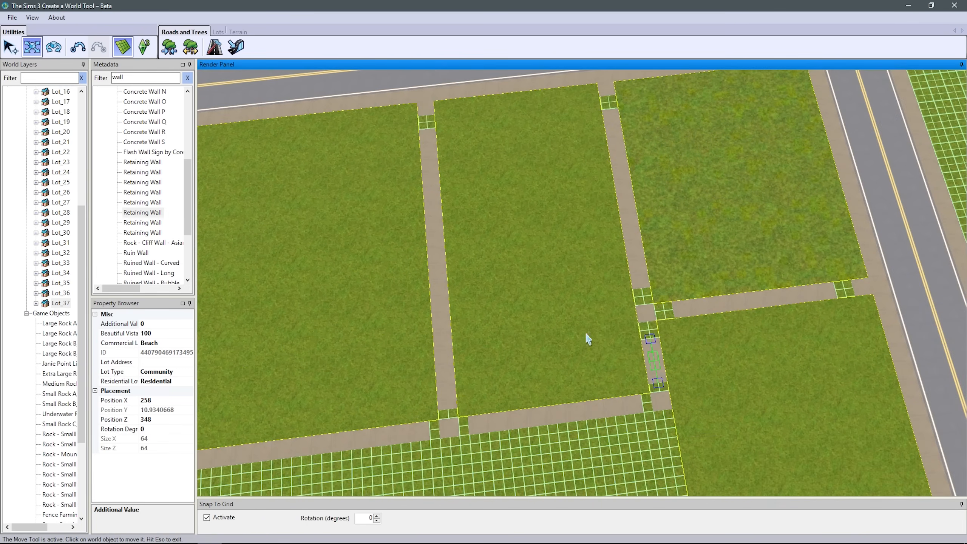
# - Connect the loose sidewalk ends to the intersections at both seaward corners of the 40x20 lot
pyautogui.click(653, 361)
pyautogui.scroll(3, 654, 360)
pyautogui.moveTo(720, 386); pyautogui.dragTo(715, 363)
pyautogui.moveTo(724, 450); pyautogui.dragTo(562, 176, button='middle')
pyautogui.moveTo(563, 177); pyautogui.dragTo(565, 194)
pyautogui.moveTo(237, 244); pyautogui.dragTo(535, 252, button='middle')
pyautogui.moveTo(537, 257); pyautogui.dragTo(520, 259)
pyautogui.moveTo(503, 223); pyautogui.dragTo(505, 240)
# - Join the remaining loose sidewalk ends between the lots to their adjoining sidewalk intersections
pyautogui.moveTo(243, 282); pyautogui.dragTo(517, 226, button='middle')
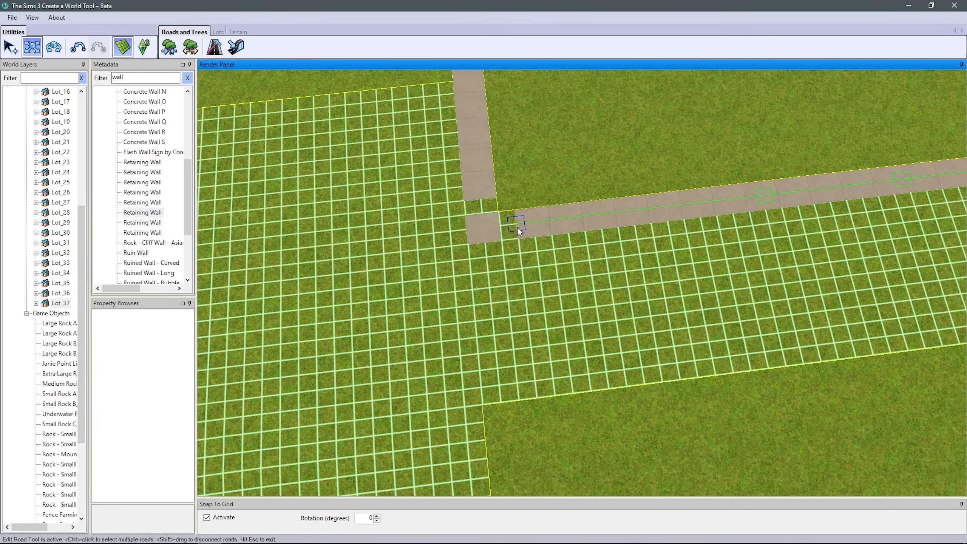
pyautogui.moveTo(517, 226); pyautogui.dragTo(498, 229)
pyautogui.moveTo(571, 122); pyautogui.dragTo(447, 343, button='middle')
pyautogui.moveTo(447, 145); pyautogui.dragTo(445, 127)
pyautogui.moveTo(811, 183); pyautogui.dragTo(709, 237, button='middle')
pyautogui.scroll(-3, 709, 238)
pyautogui.moveTo(709, 400); pyautogui.dragTo(586, 244, button='middle')
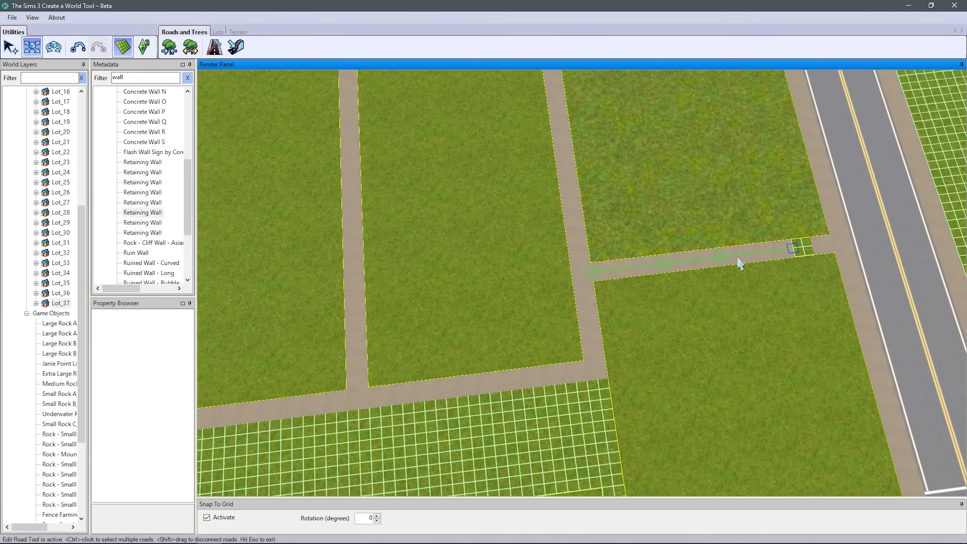
pyautogui.moveTo(337, 475); pyautogui.dragTo(490, 297, button='middle')
pyautogui.scroll(3, 490, 296)
# - Lay a sidewalk across the open strip to the large beach lot and connect it to the intersection between the lots
pyautogui.click(214, 47)
pyautogui.click(913, 110)
pyautogui.click(38, 48)
pyautogui.moveTo(415, 194); pyautogui.dragTo(414, 176)
pyautogui.scroll(-3, 607, 294)
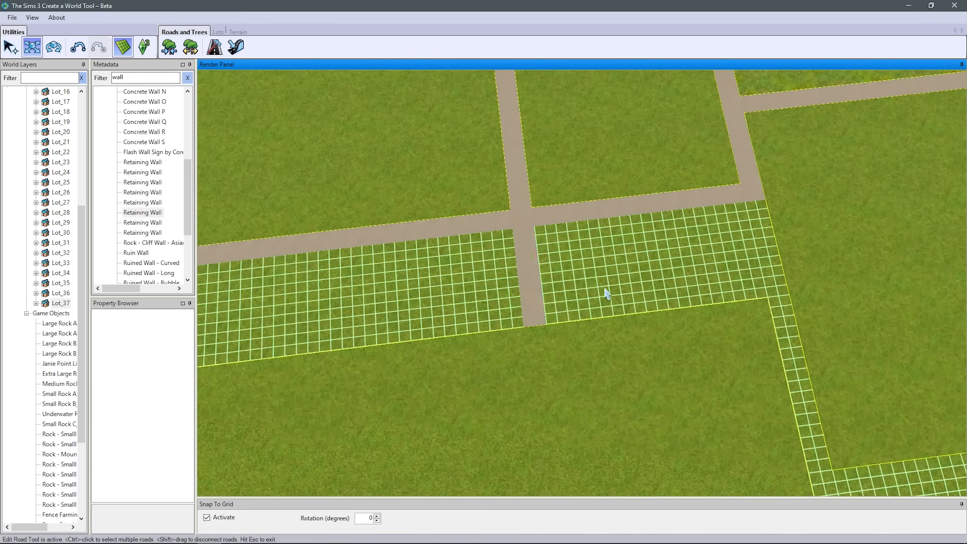
# - Save the world
pyautogui.scroll(-5, 587, 356)
pyautogui.moveTo(587, 356); pyautogui.dragTo(735, 299, button='middle')
pyautogui.click(12, 17)
pyautogui.click(23, 46)
pyautogui.click(517, 312)
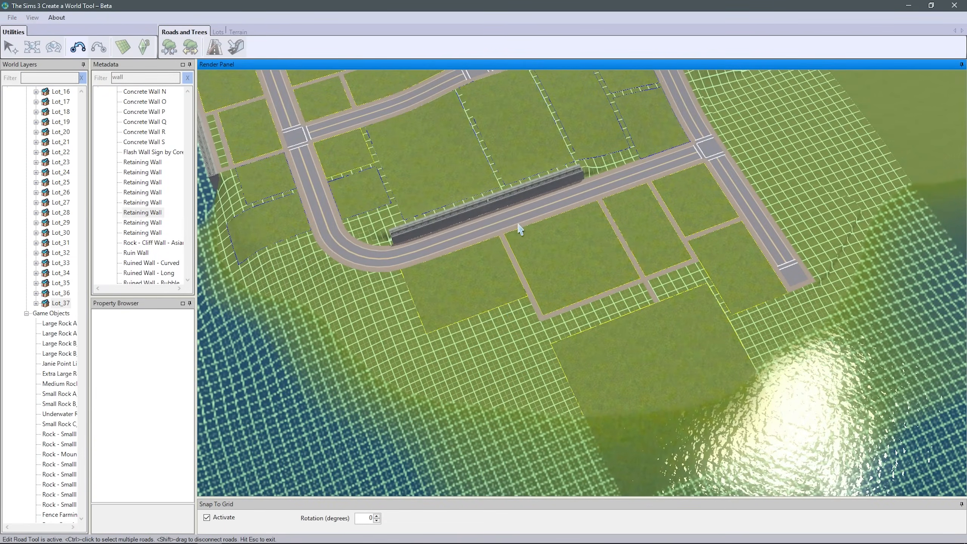
# - Flatten the jagged terrain below the short side road at the retaining wall's end with the Flatten Terrain modifier
pyautogui.scroll(-5, 479, 280)
pyautogui.scroll(6, 540, 313)
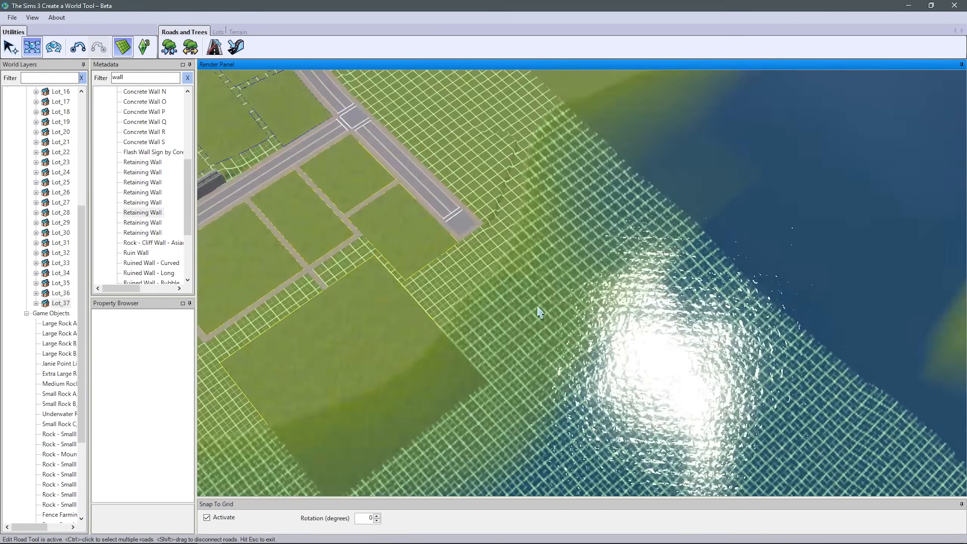
pyautogui.scroll(-5, 540, 312)
pyautogui.moveTo(540, 313); pyautogui.dragTo(687, 378, button='middle')
pyautogui.moveTo(687, 378); pyautogui.dragTo(510, 337, button='right')
pyautogui.scroll(5, 570, 257)
pyautogui.moveTo(570, 257); pyautogui.dragTo(398, 176, button='right')
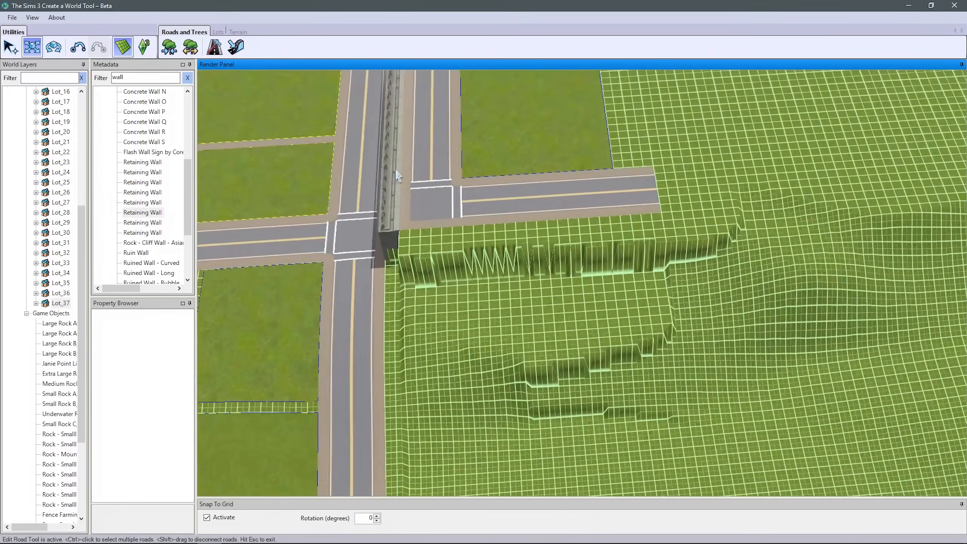
pyautogui.click(238, 32)
pyautogui.click(169, 47)
pyautogui.click(870, 76)
pyautogui.click(857, 106)
pyautogui.moveTo(361, 315); pyautogui.dragTo(436, 302)
pyautogui.moveTo(436, 301); pyautogui.dragTo(480, 329, button='right')
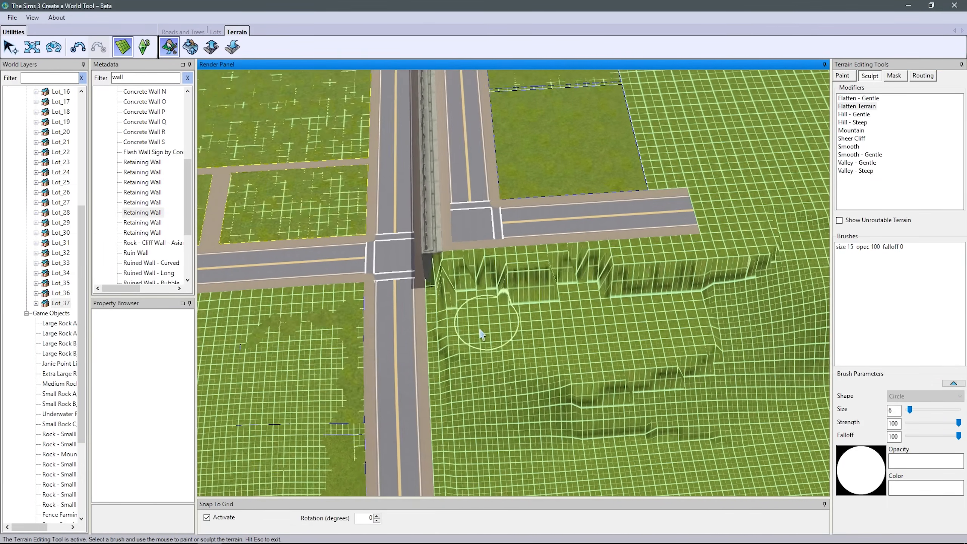
# - Flatten the ground close to the retaining wall's corner with a size 1 brush
pyautogui.scroll(3, 482, 335)
pyautogui.moveTo(910, 410); pyautogui.dragTo(909, 409)
pyautogui.moveTo(552, 313); pyautogui.dragTo(432, 353)
pyautogui.moveTo(432, 352); pyautogui.dragTo(525, 328, button='right')
pyautogui.moveTo(909, 410); pyautogui.dragTo(907, 410)
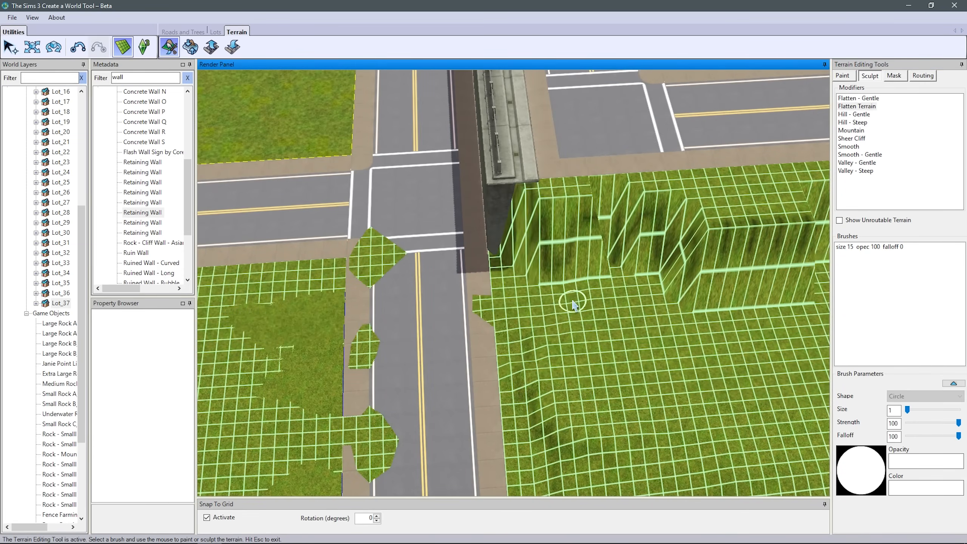
pyautogui.moveTo(507, 260); pyautogui.dragTo(548, 214)
pyautogui.moveTo(548, 213); pyautogui.dragTo(447, 267, button='right')
# - Enlarge the brush and flatten the rest of the ledge along the foot of the short side road
pyautogui.moveTo(908, 410); pyautogui.dragTo(910, 410)
pyautogui.moveTo(381, 289); pyautogui.dragTo(499, 302)
pyautogui.moveTo(498, 301); pyautogui.dragTo(604, 320, button='right')
pyautogui.moveTo(604, 319)
pyautogui.mouseDown()
pyautogui.moveTo(382, 337)
pyautogui.moveTo(422, 319)
pyautogui.mouseUp()
pyautogui.scroll(-3, 423, 319)
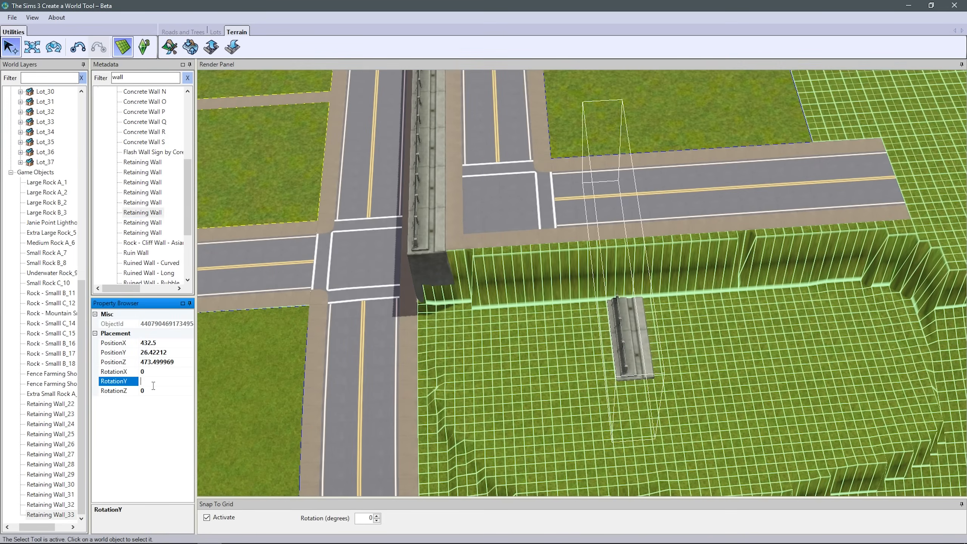
# - Turn the new retaining wall 90 degrees about Y and move it against the outer edge of the short side road
pyautogui.moveTo(625, 272); pyautogui.dragTo(612, 179)
pyautogui.moveTo(784, 228); pyautogui.dragTo(776, 176)
pyautogui.moveTo(776, 190); pyautogui.dragTo(624, 316, button='middle')
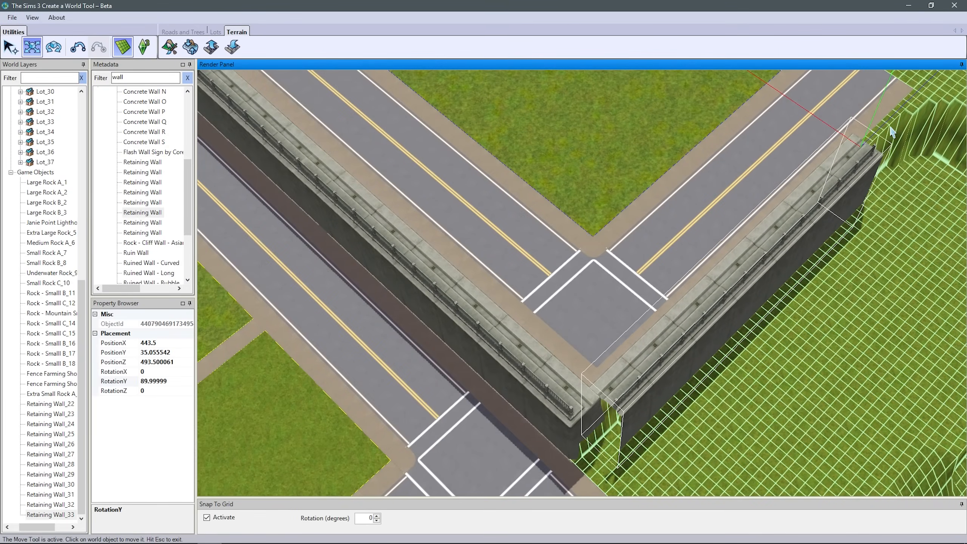
pyautogui.scroll(-5, 834, 132)
pyautogui.moveTo(476, 438); pyautogui.dragTo(525, 428, button='right')
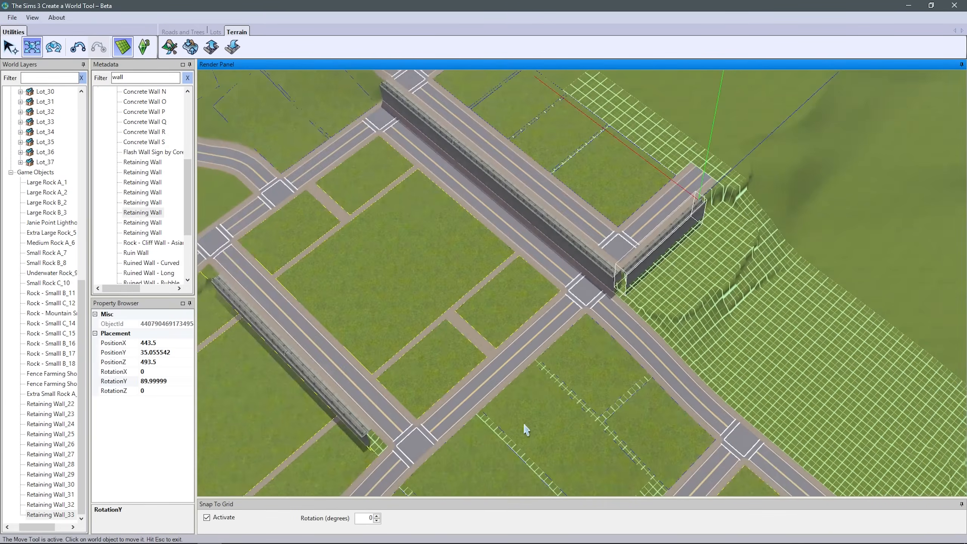
# - Flatten the terrain behind the new retaining wall and around the end of the short side road
pyautogui.scroll(2, 530, 440)
pyautogui.scroll(5, 530, 444)
pyautogui.click(170, 47)
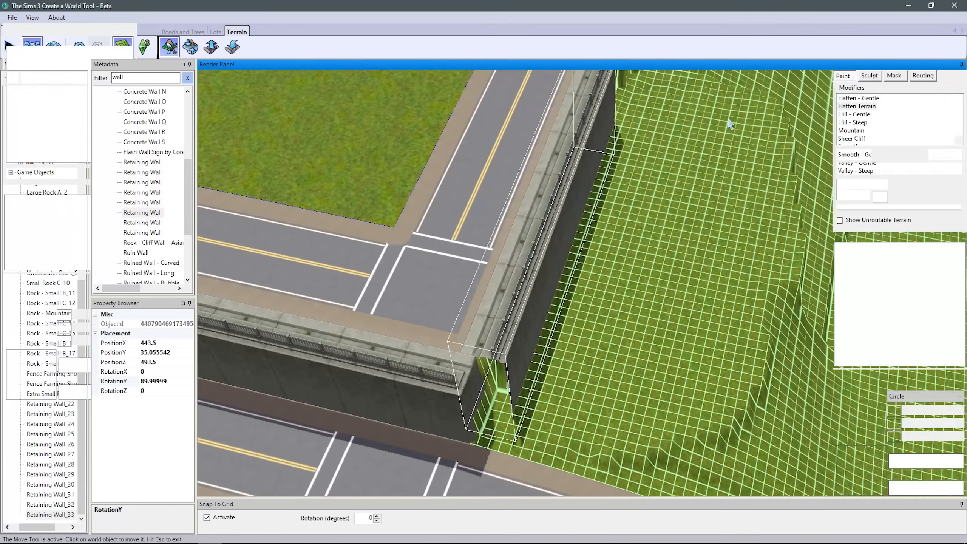
pyautogui.click(871, 104)
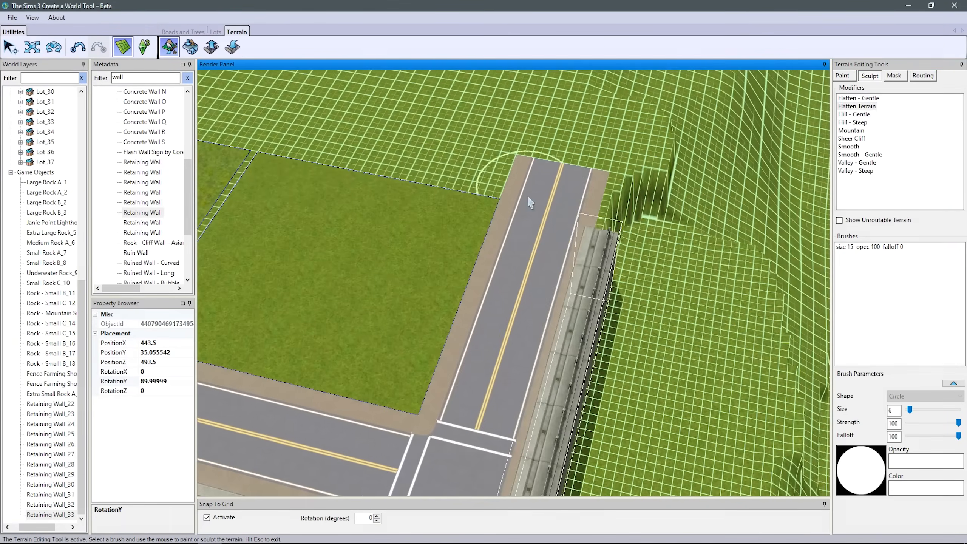
pyautogui.moveTo(529, 201); pyautogui.dragTo(539, 213, button='right')
pyautogui.click(32, 47)
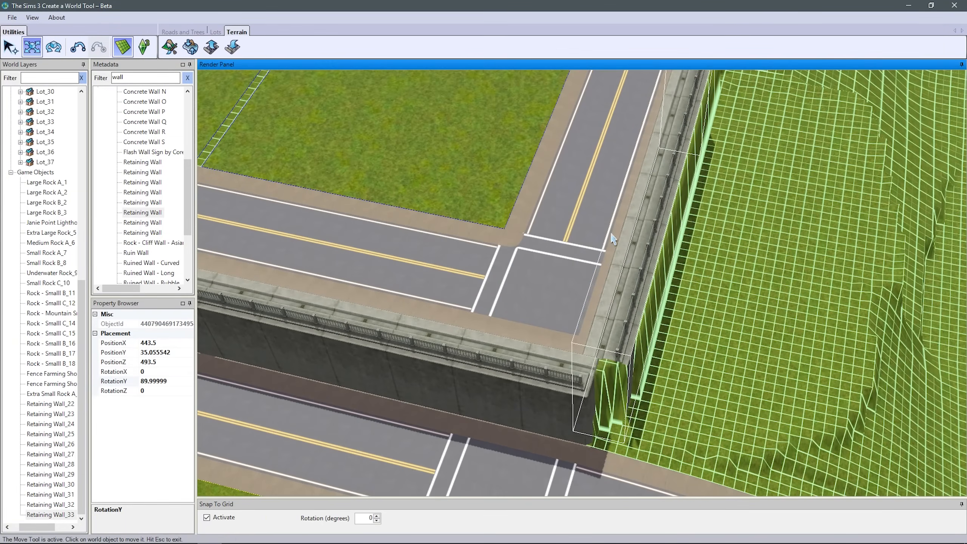
pyautogui.scroll(-3, 683, 103)
pyautogui.press('Escape')
pyautogui.moveTo(534, 344); pyautogui.dragTo(630, 346, button='middle')
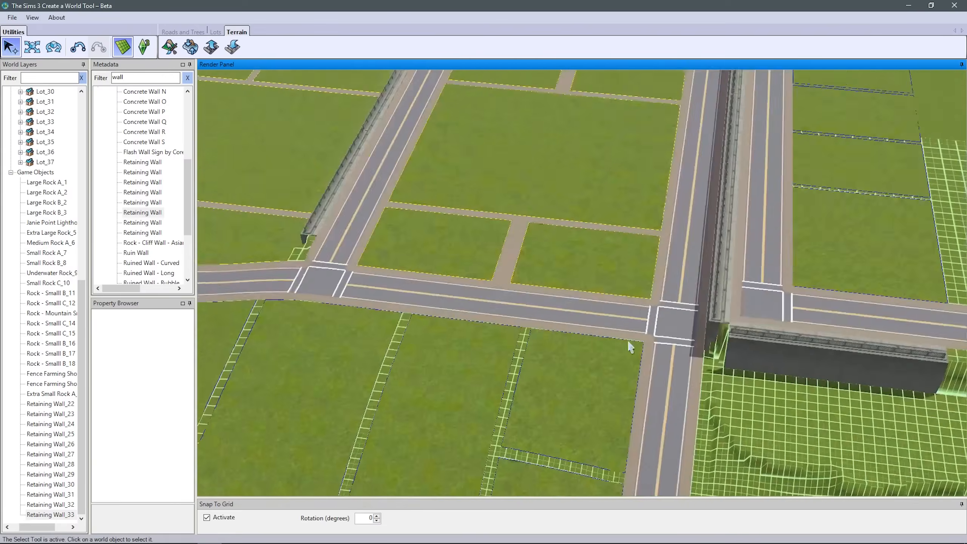
# - Smooth the rough slope below and beside the new retaining wall with the Smooth modifier at brush size 6
pyautogui.click(170, 46)
pyautogui.moveTo(630, 346)
pyautogui.mouseDown(button='right')
pyautogui.moveTo(526, 329)
pyautogui.moveTo(530, 385)
pyautogui.mouseUp(button='right')
pyautogui.click(870, 76)
pyautogui.click(852, 147)
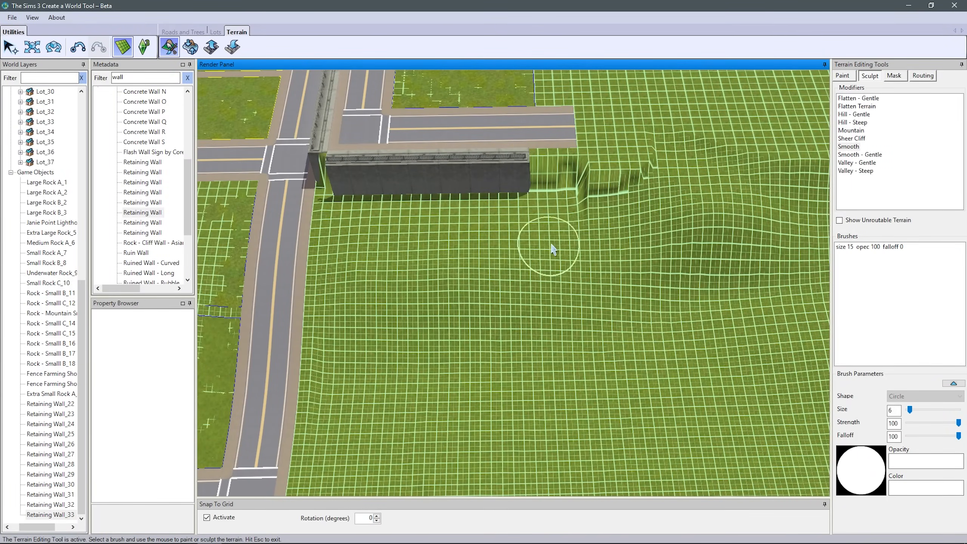
pyautogui.scroll(-5, 550, 244)
pyautogui.scroll(4, 562, 255)
pyautogui.moveTo(562, 255); pyautogui.dragTo(396, 273)
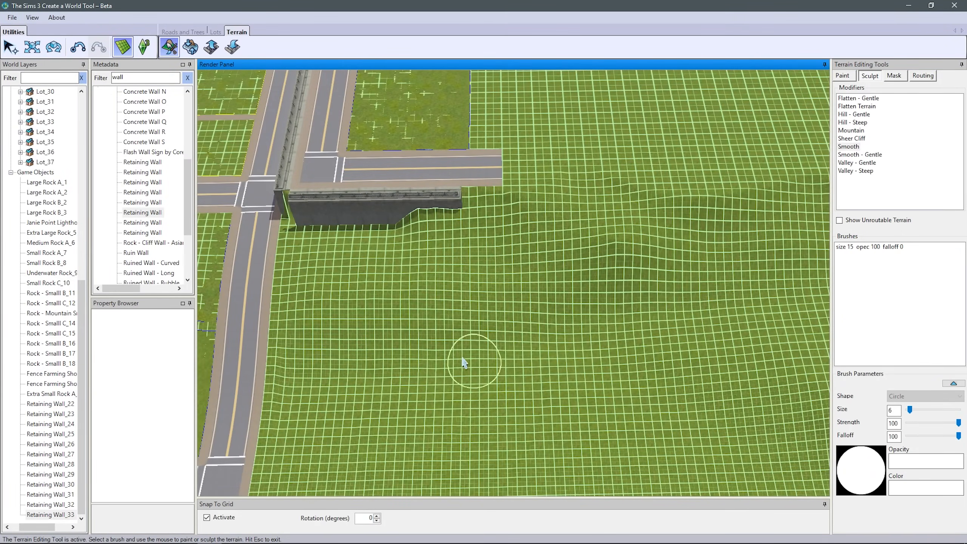
# - Smooth the wider hillside beyond the short side road with a size 16 brush
pyautogui.scroll(-3, 462, 358)
pyautogui.moveTo(463, 359); pyautogui.dragTo(541, 343, button='middle')
pyautogui.moveTo(910, 410); pyautogui.dragTo(915, 411)
pyautogui.scroll(-10, 320, 318)
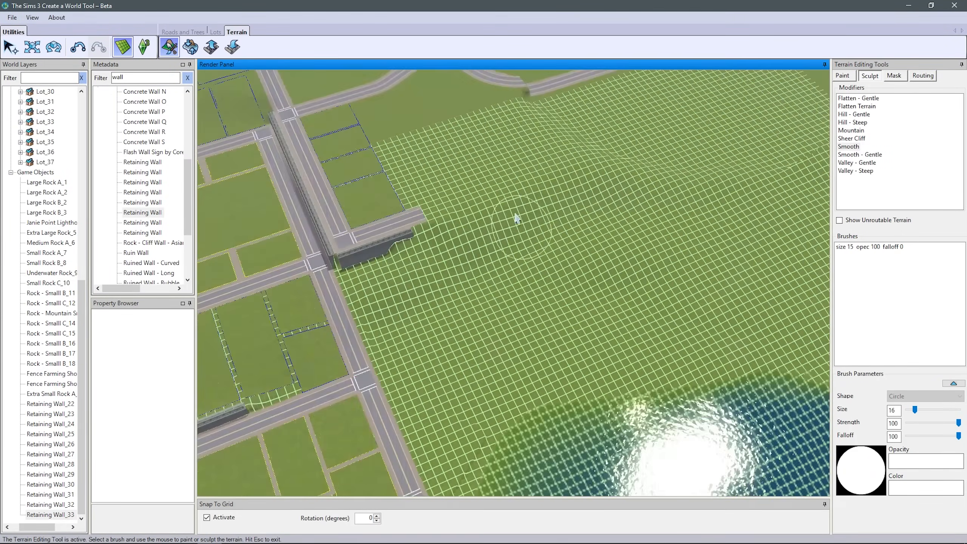
pyautogui.scroll(10, 554, 355)
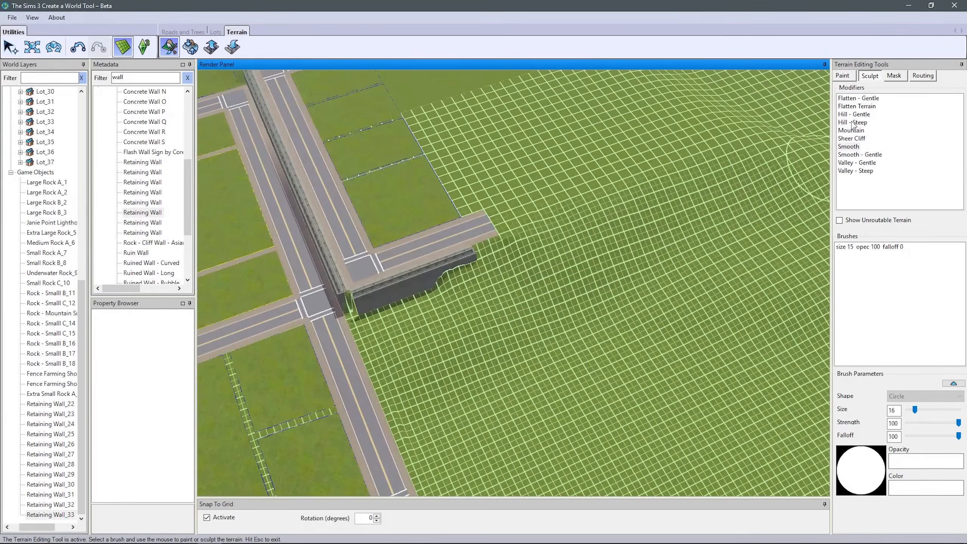
# - Flatten the open ground behind the row of lots beyond the short side road with the Flatten Terrain modifier
pyautogui.click(857, 107)
pyautogui.scroll(2, 615, 184)
pyautogui.moveTo(615, 184); pyautogui.dragTo(495, 236)
pyautogui.click(185, 32)
pyautogui.click(214, 47)
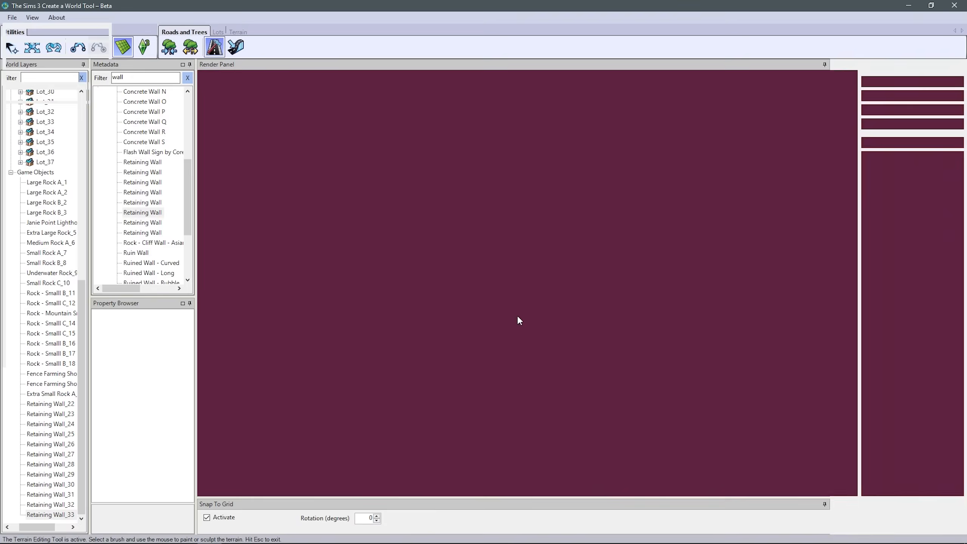
pyautogui.scroll(3, 518, 320)
pyautogui.click(32, 47)
# - Place a 32x30 lot behind the corner lot and a 40x30 lot beside it
pyautogui.click(216, 32)
pyautogui.press('Escape')
pyautogui.click(432, 341)
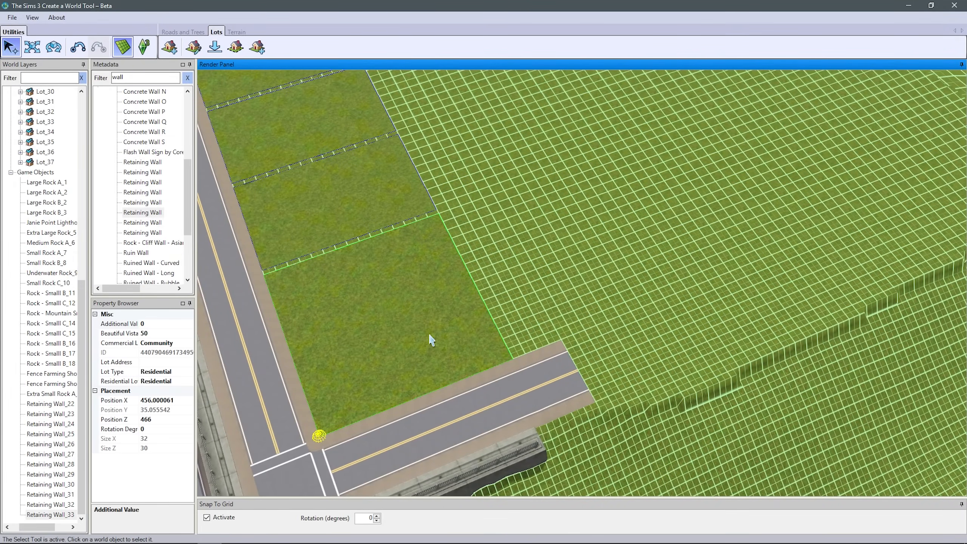
pyautogui.click(609, 158)
pyautogui.press('Return')
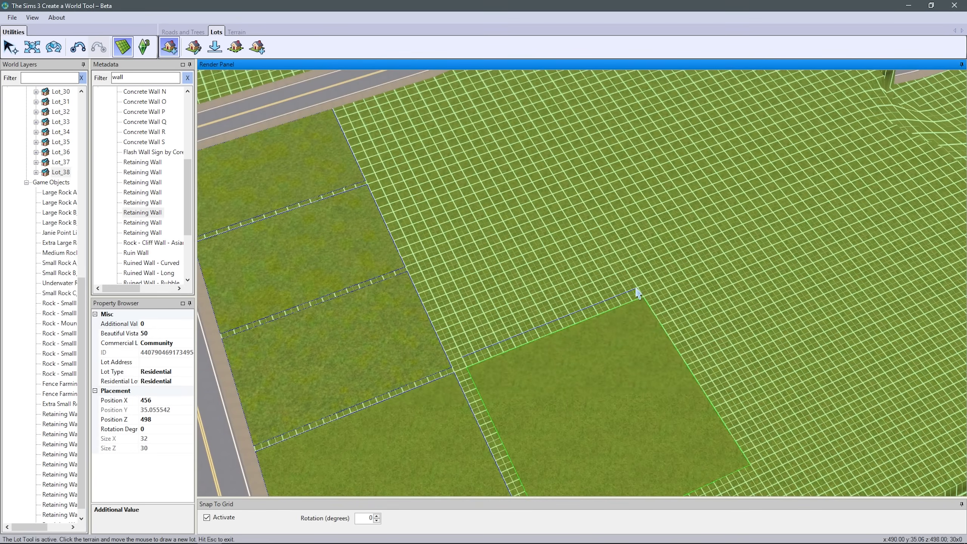
pyautogui.click(544, 132)
pyautogui.press('Return')
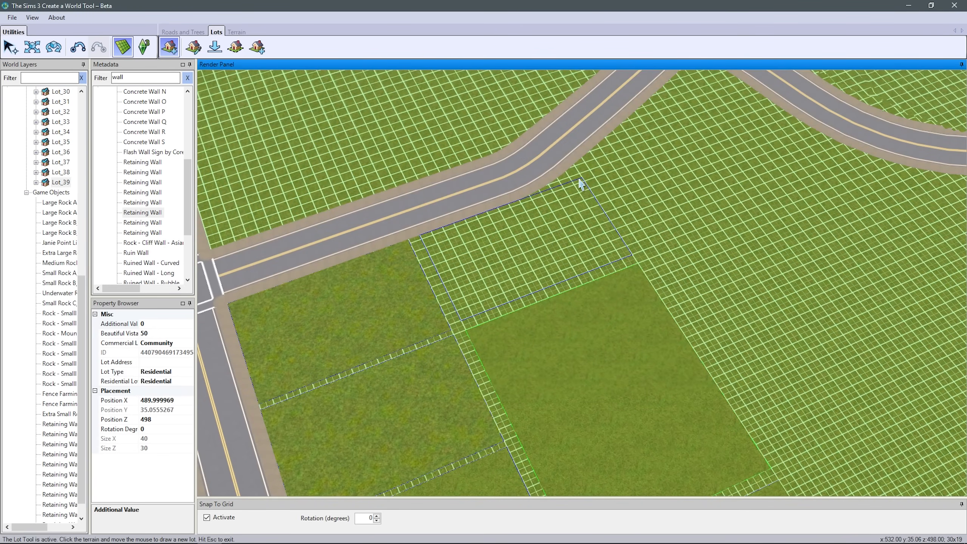
pyautogui.press('Escape')
pyautogui.moveTo(544, 382); pyautogui.dragTo(493, 307, button='middle')
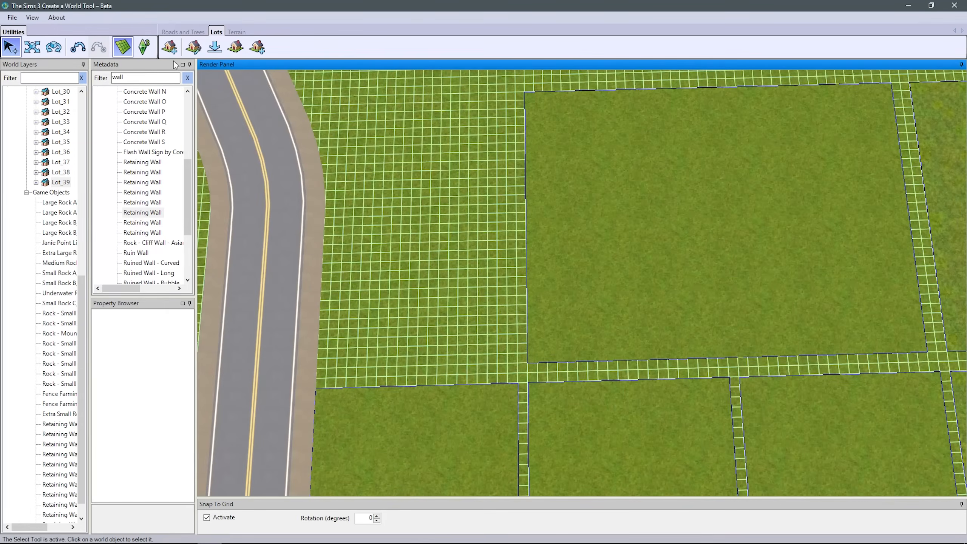
# - Delete the two new lots behind the existing row
pyautogui.click(168, 48)
pyautogui.scroll(-5, 605, 346)
pyautogui.scroll(5, 597, 324)
pyautogui.scroll(-8, 464, 238)
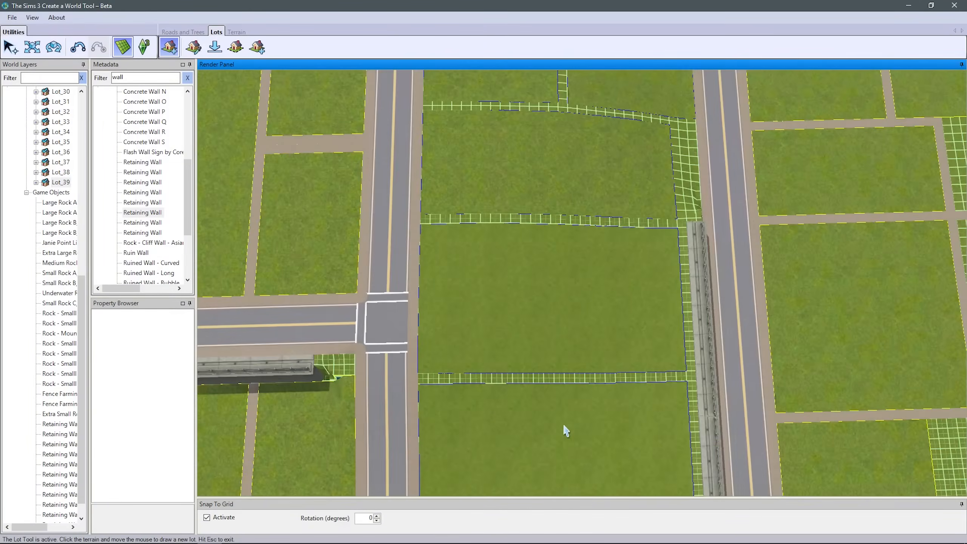
pyautogui.scroll(5, 444, 230)
pyautogui.press('Delete')
pyautogui.press('Return')
pyautogui.click(742, 244)
pyautogui.press('Delete')
pyautogui.press('Return')
# - Place a 32x30 lot behind the corner lot, leaving a one-tile gap
pyautogui.click(169, 47)
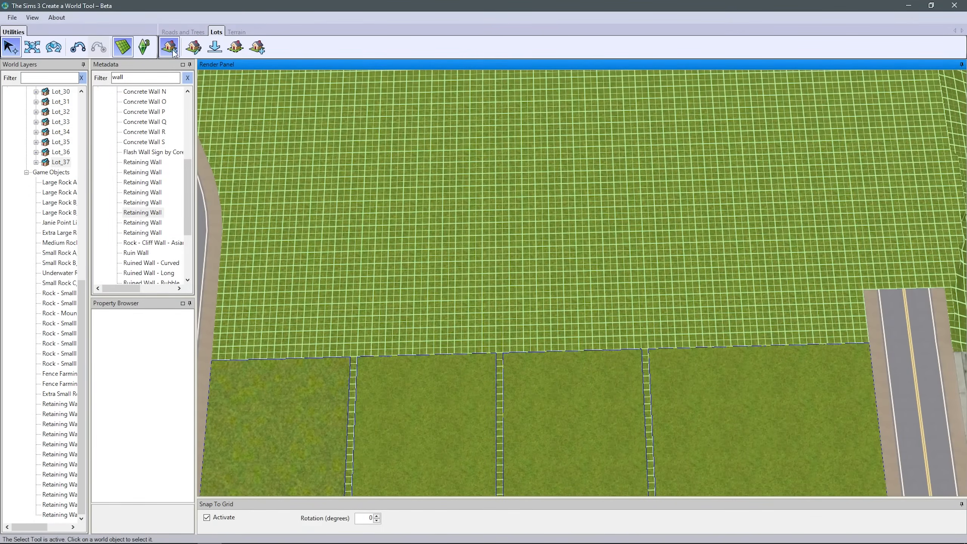
pyautogui.scroll(3, 643, 343)
pyautogui.click(643, 346)
pyautogui.click(369, 106)
pyautogui.click(534, 360)
pyautogui.moveTo(530, 398); pyautogui.dragTo(629, 444, button='right')
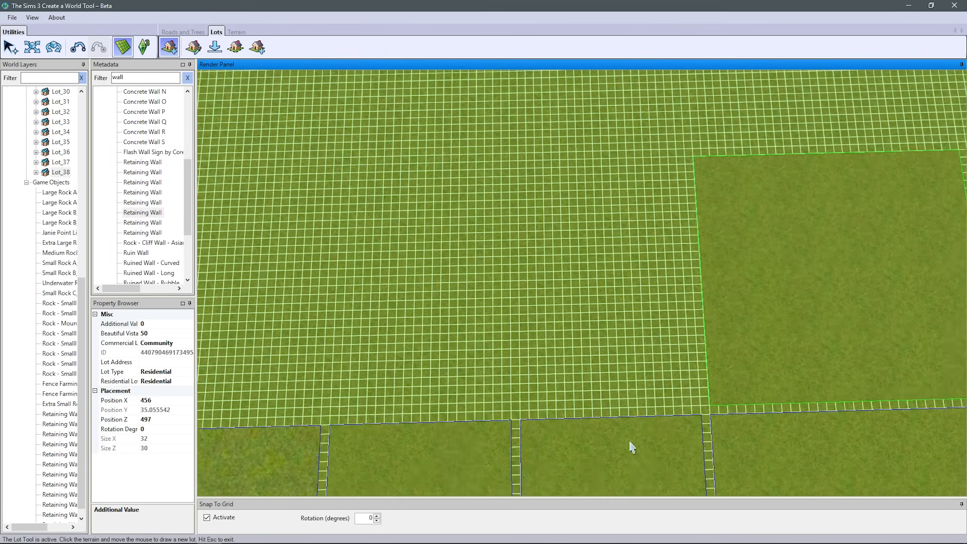
# - Place a wider lot beside the new 32x30 lot in the second row
pyautogui.click(692, 393)
pyautogui.click(335, 160)
pyautogui.write('50')
pyautogui.click(534, 360)
pyautogui.moveTo(438, 345); pyautogui.dragTo(405, 338)
# - Complete the second row with a 20x30 lot next to the curving road
pyautogui.click(640, 385)
pyautogui.click(461, 135)
pyautogui.write('50')
pyautogui.click(533, 360)
pyautogui.moveTo(549, 314); pyautogui.dragTo(537, 312, button='middle')
pyautogui.moveTo(536, 312); pyautogui.dragTo(519, 311, button='right')
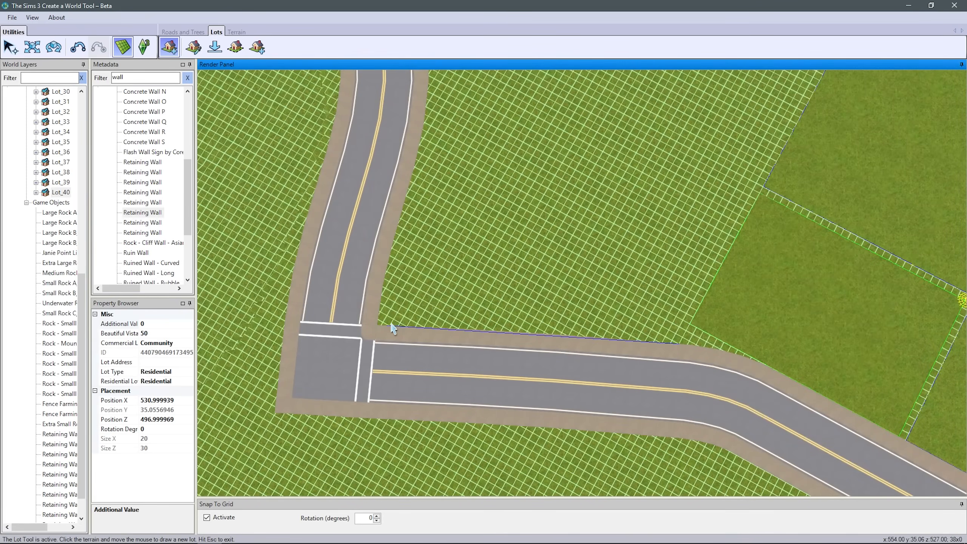
# - Place a 30x40 lot aligned to the road just before the corner intersection
pyautogui.press('Escape')
pyautogui.click(170, 47)
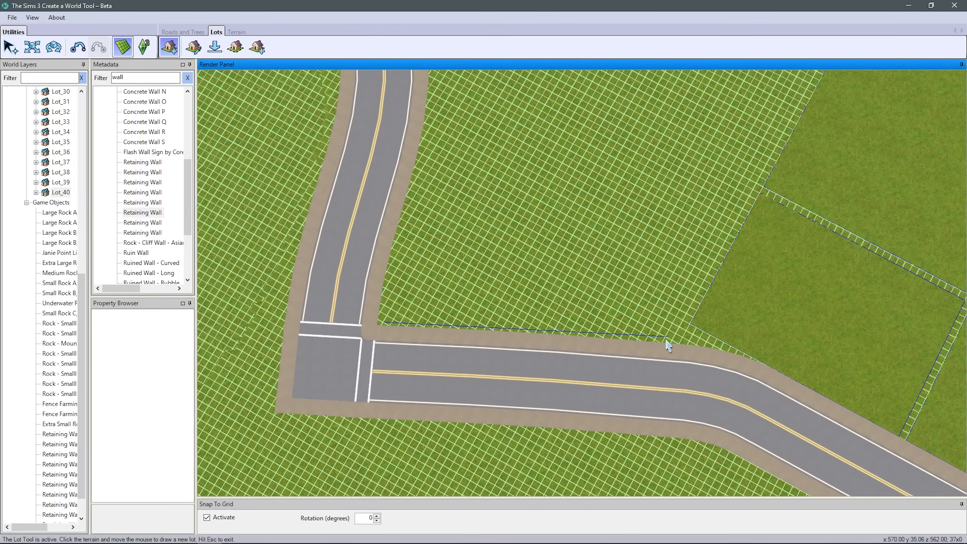
pyautogui.scroll(-3, 652, 166)
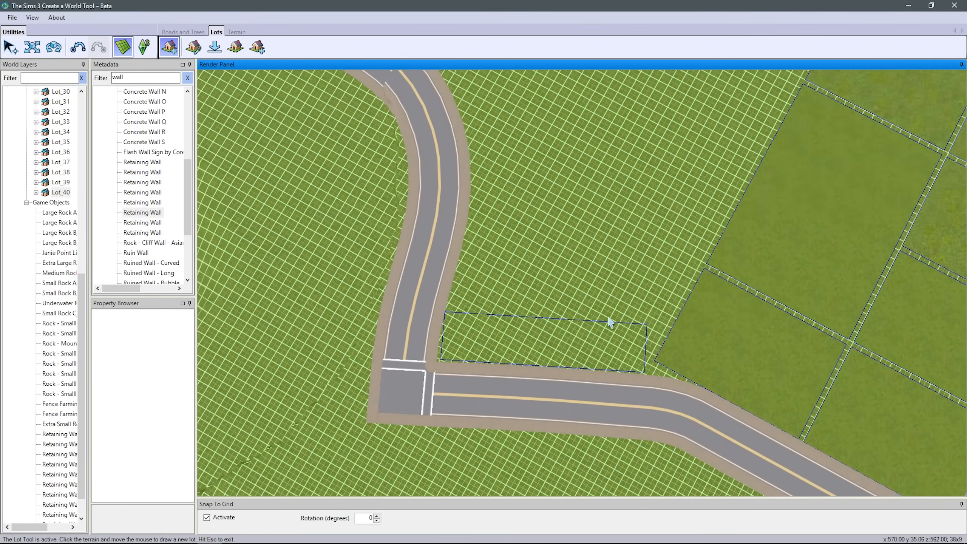
pyautogui.click(601, 165)
pyautogui.click(533, 361)
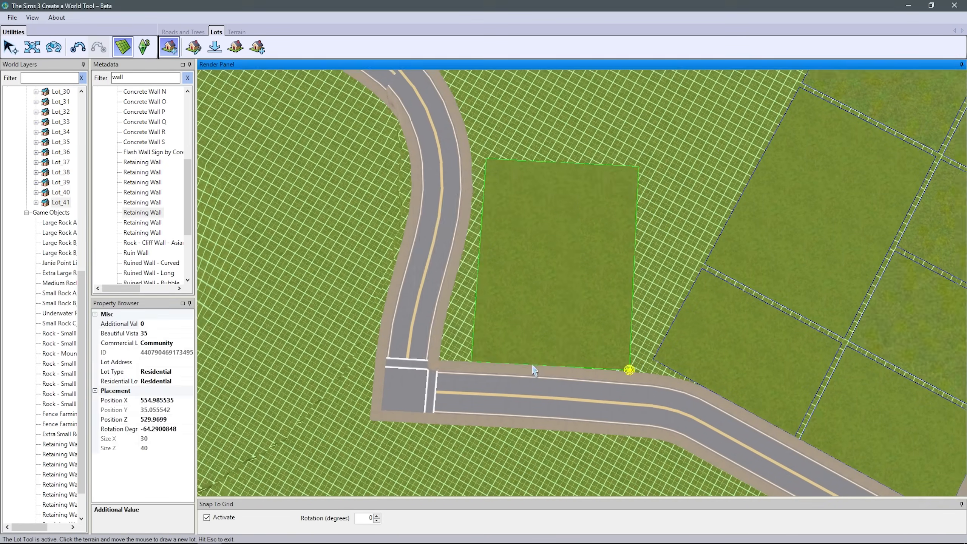
# - Place road intersections behind the second row of lots and lay roads linking them to the end of the short side road
pyautogui.moveTo(533, 367); pyautogui.dragTo(617, 244, button='middle')
pyautogui.scroll(-3, 618, 243)
pyautogui.scroll(2, 617, 244)
pyautogui.moveTo(617, 244); pyautogui.dragTo(572, 381, button='right')
pyautogui.click(184, 32)
pyautogui.click(214, 47)
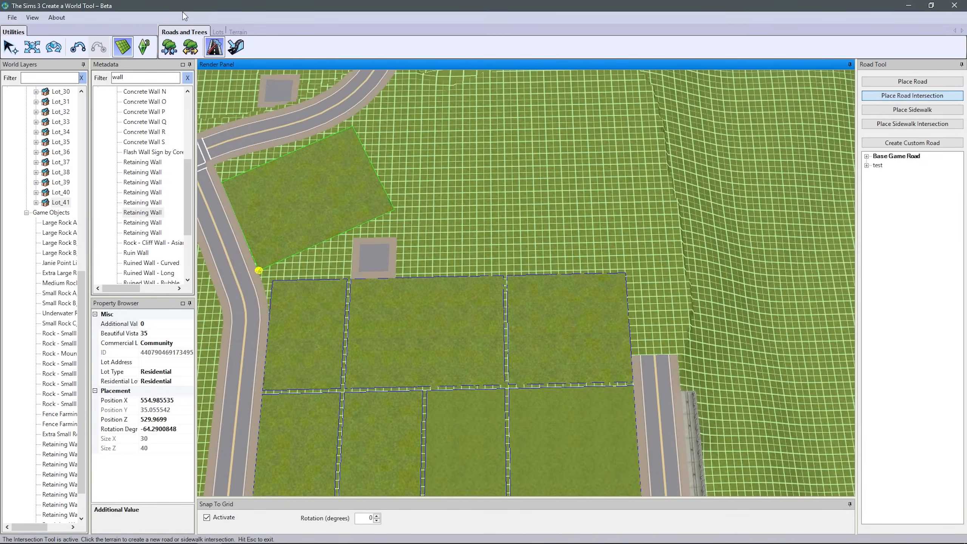
pyautogui.click(360, 250)
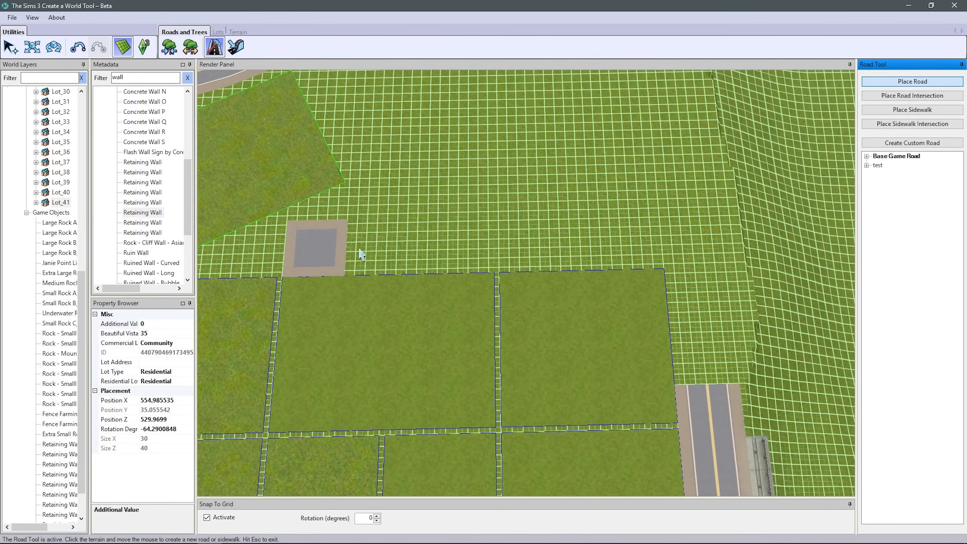
pyautogui.press('Escape')
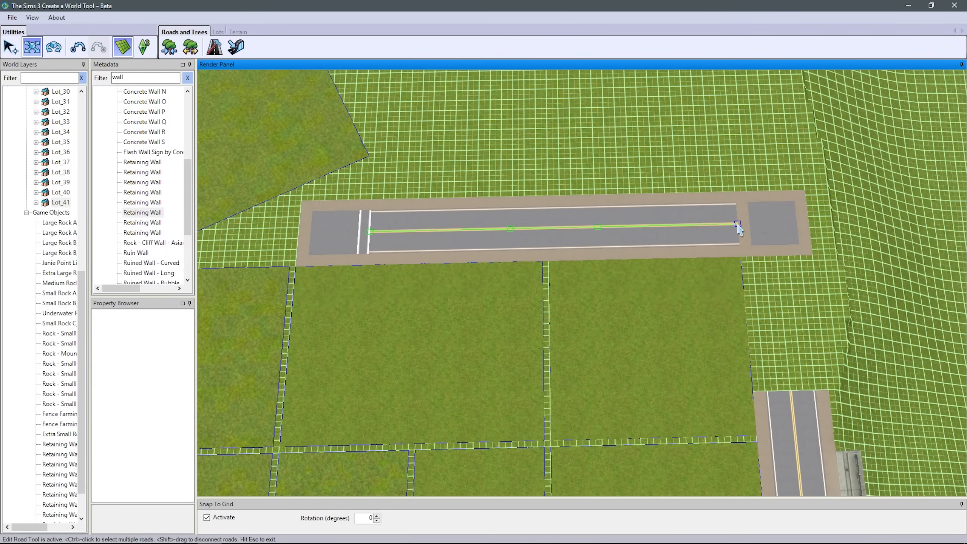
pyautogui.scroll(-15, 771, 256)
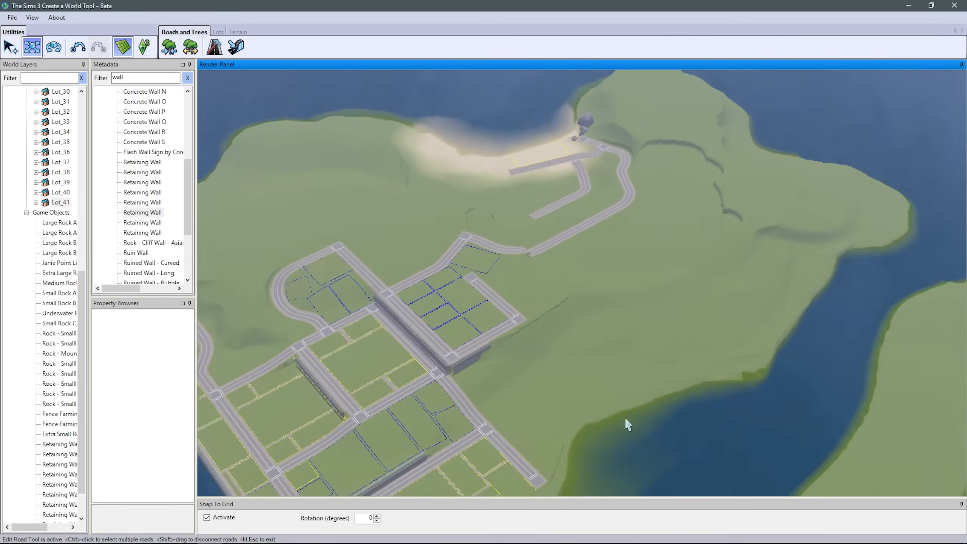
# - Lay sidewalks around the lots beside the curving road and align the sidewalk between the two small lots
pyautogui.scroll(15, 780, 442)
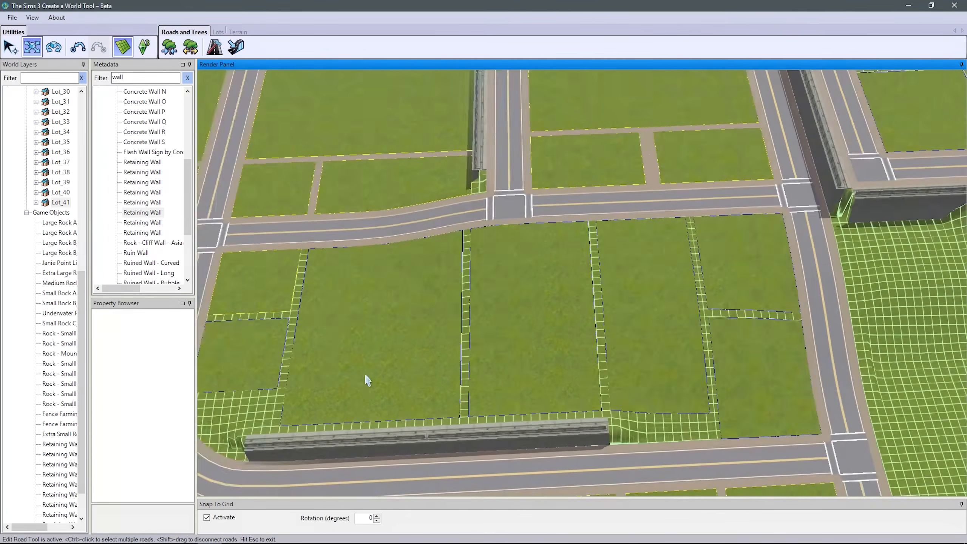
pyautogui.scroll(5, 407, 315)
pyautogui.moveTo(365, 376); pyautogui.dragTo(485, 347, button='right')
pyautogui.scroll(-3, 485, 348)
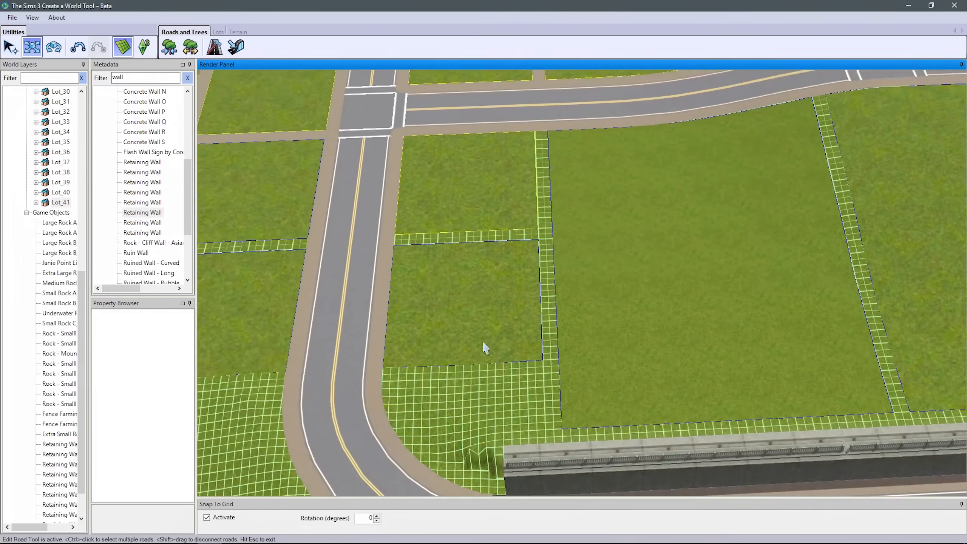
pyautogui.scroll(3, 485, 347)
pyautogui.click(214, 47)
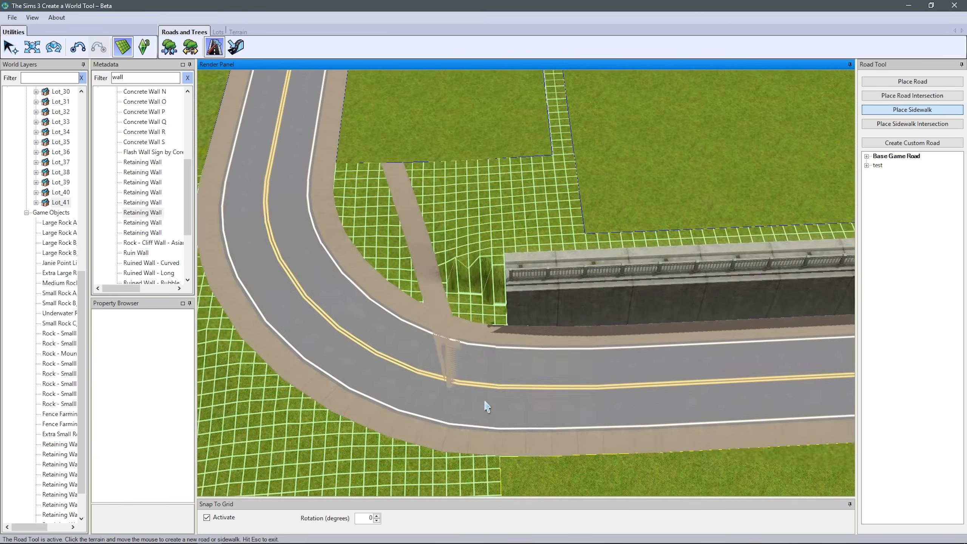
pyautogui.press('Escape')
pyautogui.moveTo(645, 308); pyautogui.dragTo(669, 297)
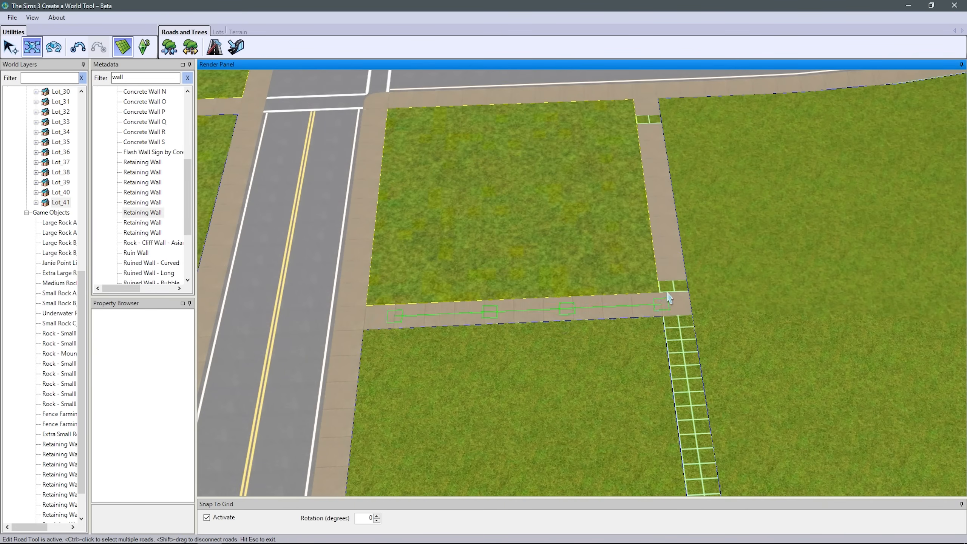
pyautogui.click(430, 343)
# - Lay a straight road from the existing intersection across the open terrain below the retaining wall
pyautogui.scroll(-5, 378, 344)
pyautogui.moveTo(611, 388); pyautogui.dragTo(512, 352, button='right')
pyautogui.scroll(5, 512, 352)
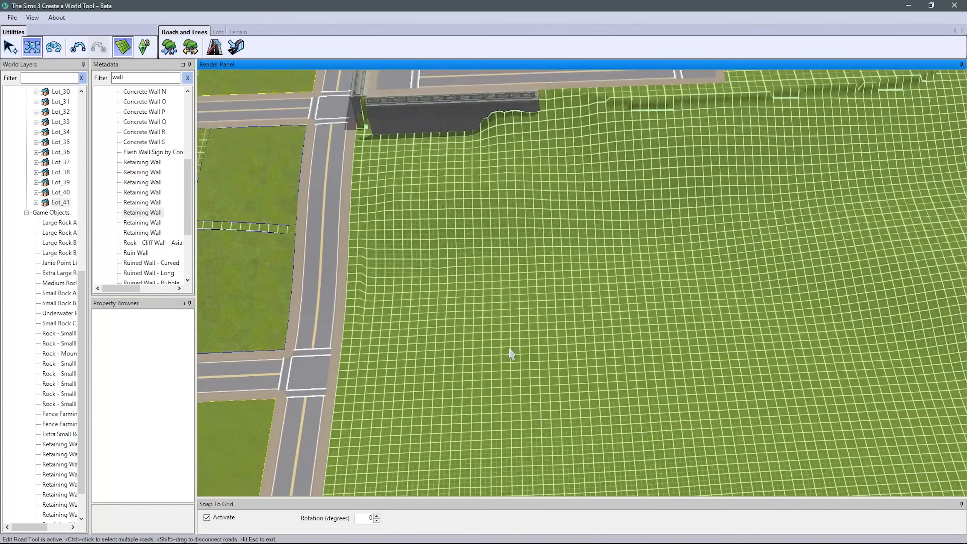
pyautogui.click(217, 32)
pyautogui.click(183, 32)
pyautogui.click(214, 46)
pyautogui.scroll(-1, 304, 341)
pyautogui.click(299, 340)
pyautogui.scroll(-5, 641, 322)
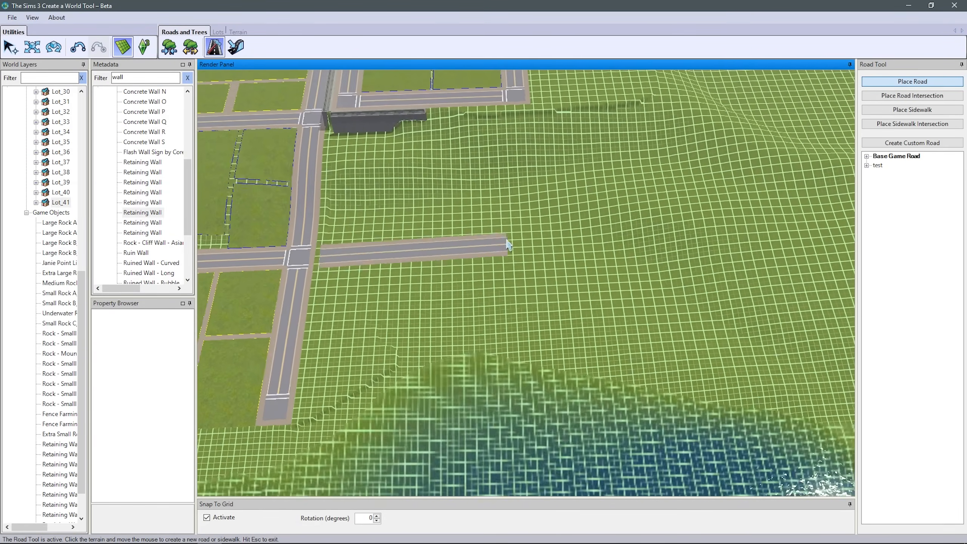
pyautogui.scroll(2, 510, 263)
pyautogui.click(515, 285)
# - Add a road from the upper corner intersection, place an intersection where it meets the new road, and join the road ends
pyautogui.moveTo(515, 285); pyautogui.dragTo(578, 194, button='middle')
pyautogui.moveTo(579, 194); pyautogui.dragTo(585, 143, button='right')
pyautogui.click(912, 82)
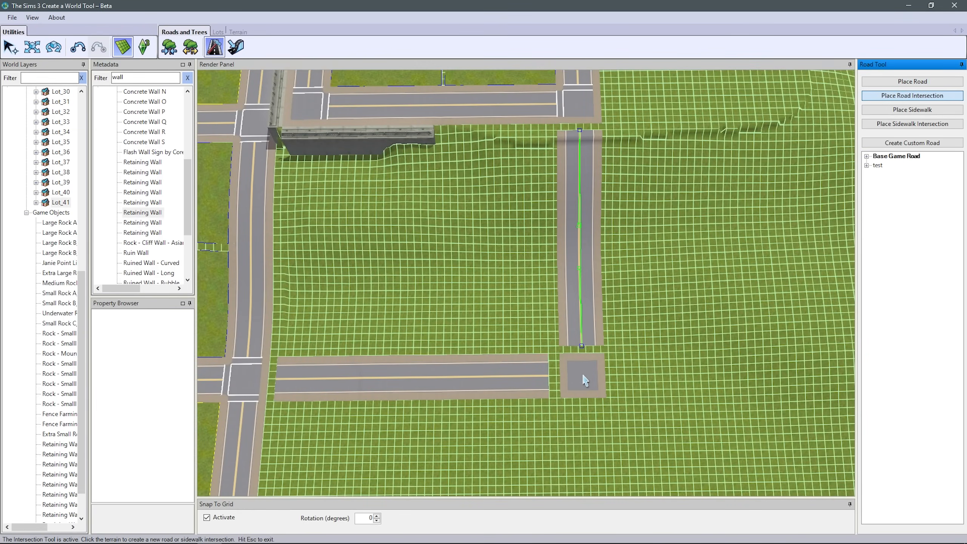
pyautogui.press('Escape')
pyautogui.click(289, 396)
pyautogui.moveTo(647, 365); pyautogui.dragTo(648, 389)
pyautogui.scroll(-5, 550, 410)
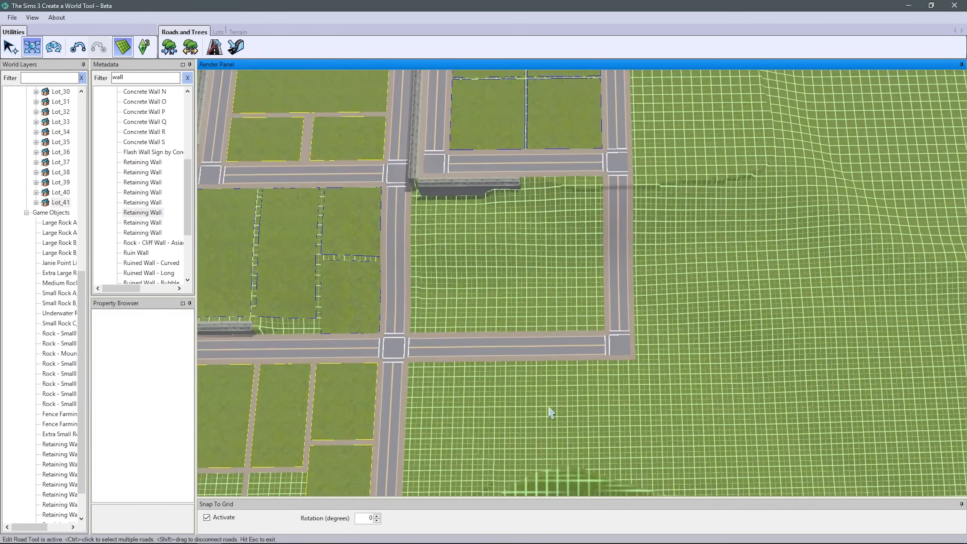
# - Sculpt the terrain beneath the new road climbing to the upper corner intersection with a size 10 brush
pyautogui.scroll(4, 613, 383)
pyautogui.moveTo(613, 383)
pyautogui.mouseDown(button='middle')
pyautogui.moveTo(812, 203)
pyautogui.moveTo(623, 377)
pyautogui.mouseUp(button='middle')
pyautogui.moveTo(623, 377); pyautogui.dragTo(643, 324, button='right')
pyautogui.click(238, 32)
pyautogui.click(169, 47)
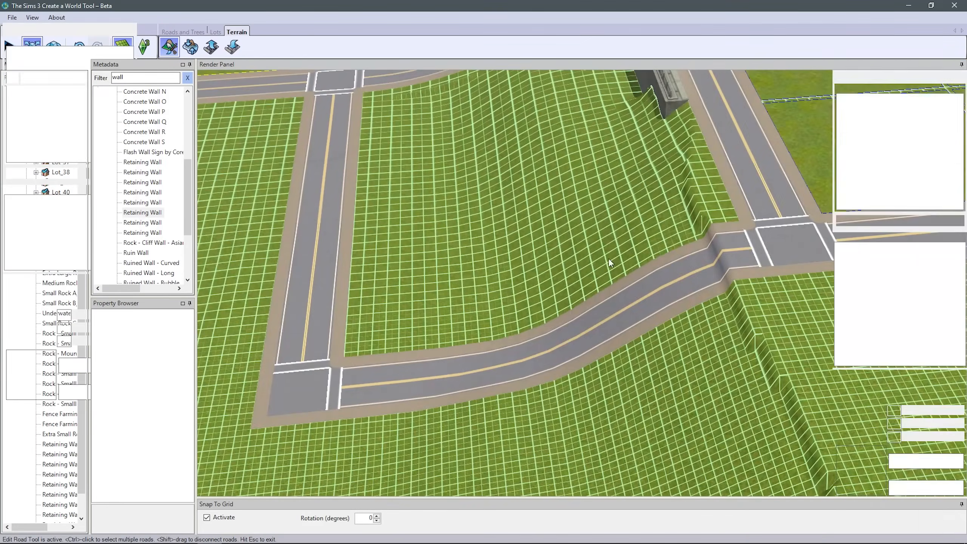
pyautogui.click(869, 76)
pyautogui.moveTo(915, 413); pyautogui.dragTo(912, 413)
pyautogui.moveTo(625, 276); pyautogui.dragTo(399, 358)
# - Smooth the sculpted terrain along the climbing road using the Smooth modifier at size 10, strength 100 and falloff 100
pyautogui.click(849, 146)
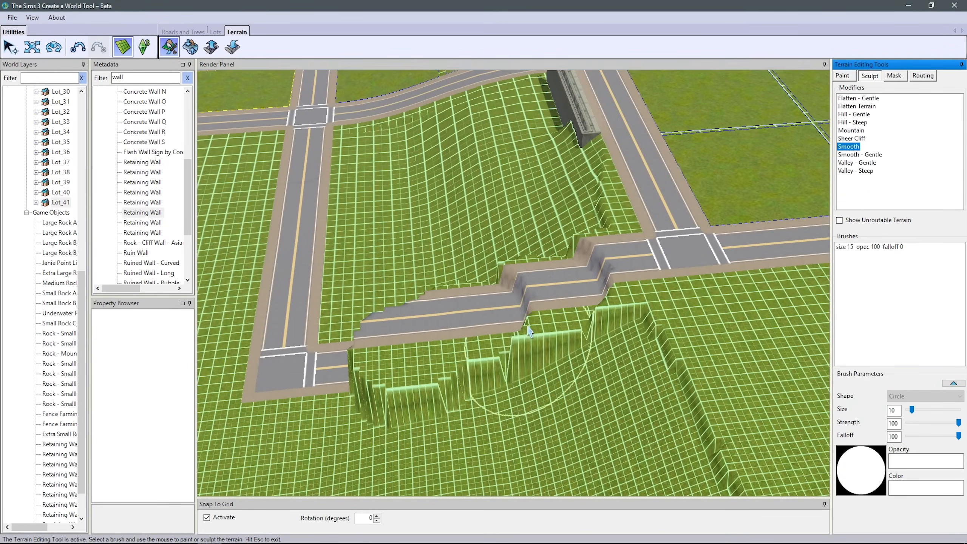
pyautogui.moveTo(530, 350)
pyautogui.mouseDown()
pyautogui.moveTo(546, 306)
pyautogui.moveTo(504, 238)
pyautogui.moveTo(520, 358)
pyautogui.mouseUp()
pyautogui.moveTo(520, 358); pyautogui.dragTo(533, 404, button='right')
pyautogui.moveTo(725, 388); pyautogui.dragTo(589, 389)
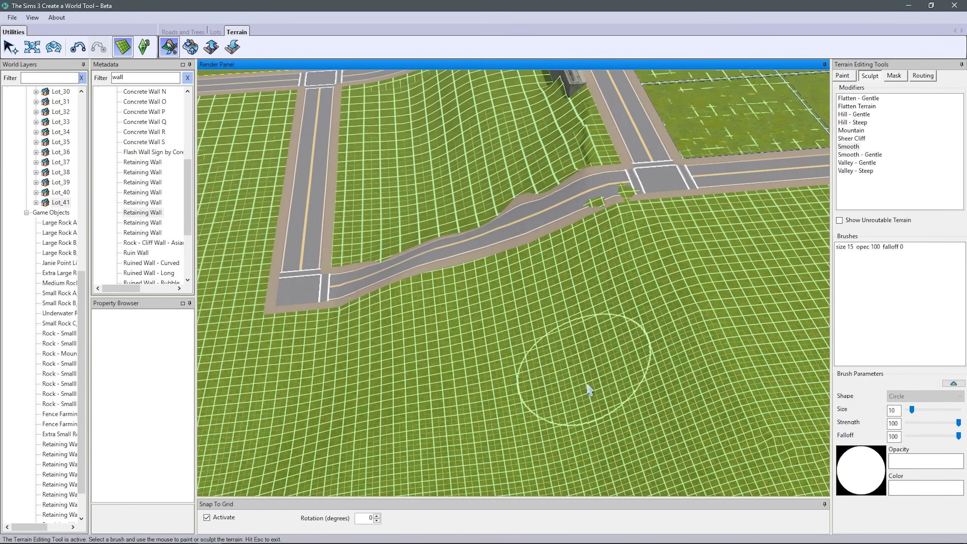
pyautogui.scroll(3, 549, 327)
# - Apply Smoothen Road grading to the single climbing road segment
pyautogui.click(11, 46)
pyautogui.click(506, 353)
pyautogui.click(184, 32)
pyautogui.click(235, 51)
pyautogui.click(652, 263)
# - Examine the graded road's slope against the surrounding terrain, lots and retaining wall
pyautogui.moveTo(652, 262); pyautogui.dragTo(462, 413, button='right')
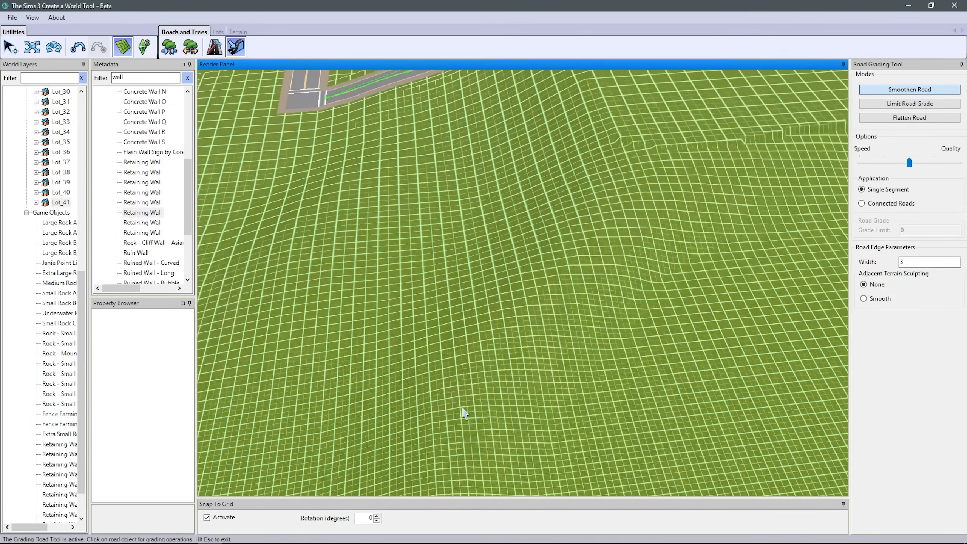
pyautogui.moveTo(462, 412); pyautogui.dragTo(514, 272, button='middle')
pyautogui.moveTo(514, 272); pyautogui.dragTo(394, 385, button='right')
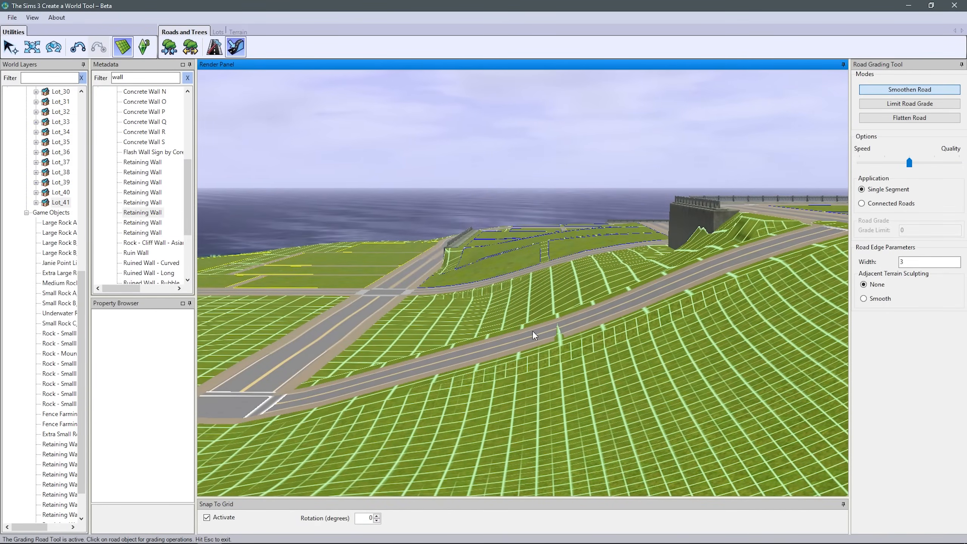
pyautogui.moveTo(533, 331); pyautogui.dragTo(486, 257, button='right')
pyautogui.moveTo(486, 258); pyautogui.dragTo(533, 367, button='middle')
pyautogui.moveTo(533, 366); pyautogui.dragTo(656, 119, button='right')
pyautogui.moveTo(656, 119); pyautogui.dragTo(629, 393, button='middle')
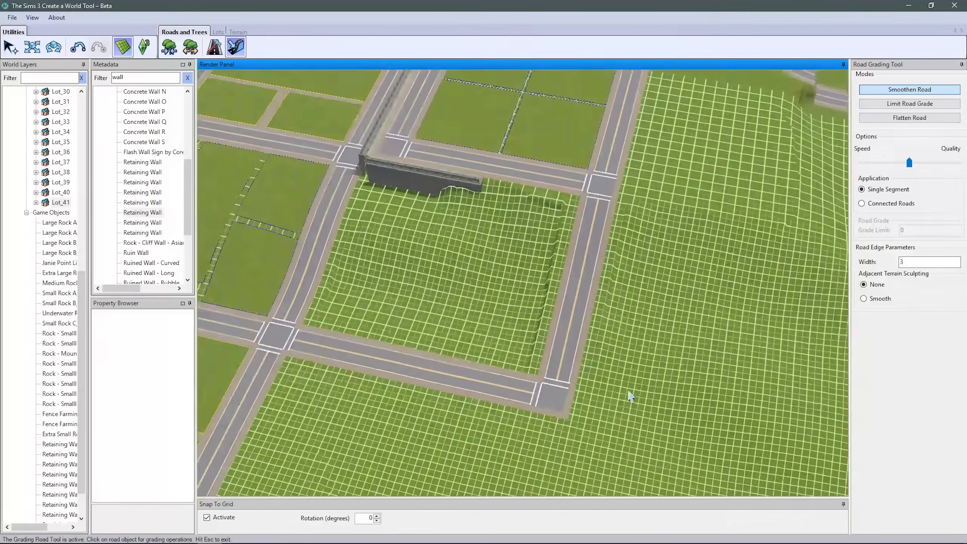
pyautogui.scroll(-10, 577, 219)
pyautogui.scroll(10, 558, 381)
# - Delete the climbing road segment between the two corner intersections
pyautogui.moveTo(558, 402); pyautogui.dragTo(552, 131, button='right')
pyautogui.click(11, 47)
pyautogui.click(594, 281)
pyautogui.press('Delete')
# - Smooth the terrain ridge where the deleted road ran
pyautogui.click(232, 33)
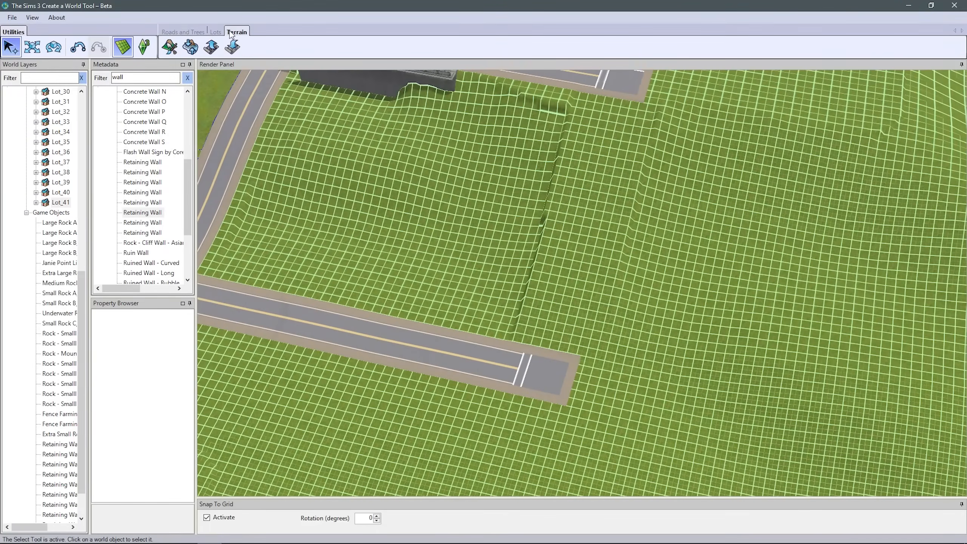
pyautogui.click(169, 47)
pyautogui.moveTo(275, 246); pyautogui.dragTo(421, 374, button='right')
pyautogui.scroll(4, 421, 373)
pyautogui.press('Escape')
pyautogui.click(233, 32)
pyautogui.click(168, 47)
# - Place a 30x20 residential lot directly below the retaining wall with a Beautiful Vista buff of 25
pyautogui.click(216, 33)
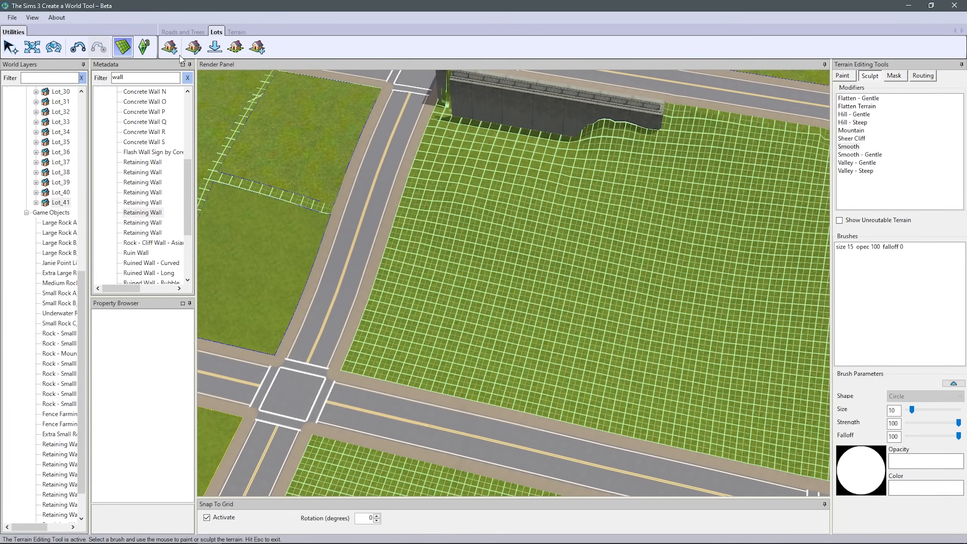
pyautogui.click(169, 47)
pyautogui.moveTo(343, 274); pyautogui.dragTo(403, 282, button='middle')
pyautogui.scroll(3, 403, 282)
pyautogui.click(313, 190)
pyautogui.click(573, 348)
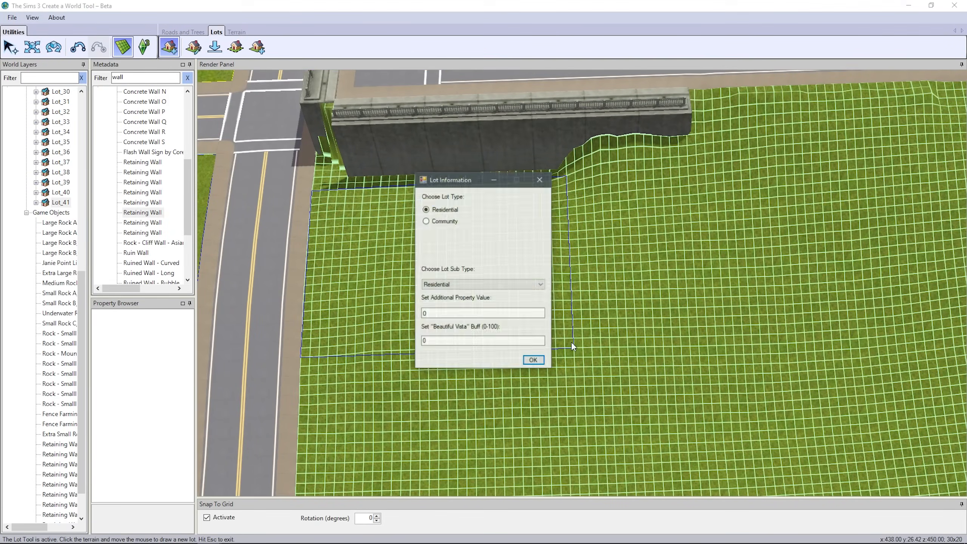
pyautogui.click(534, 360)
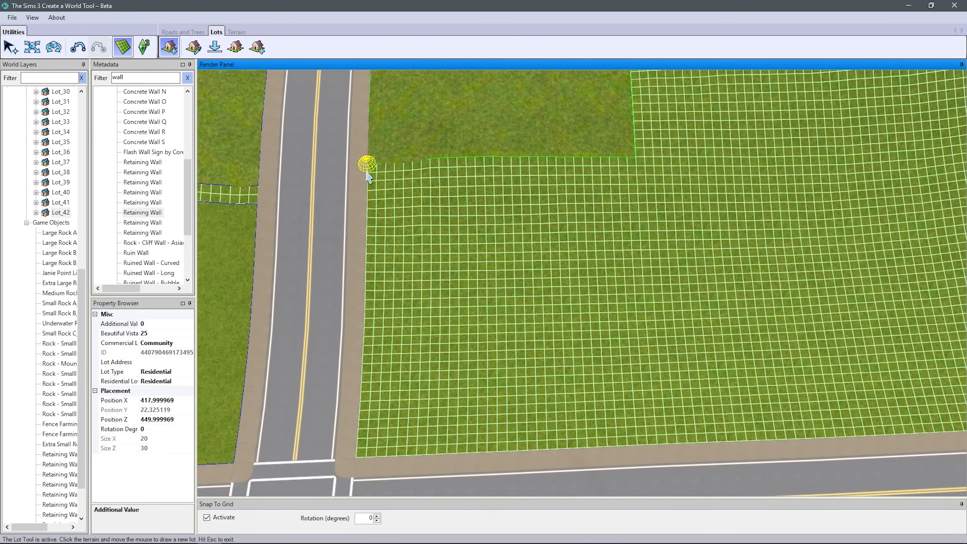
# - Place a 30x30 residential lot between the new lot and the intersection with a Beautiful Vista buff of 50
pyautogui.click(170, 47)
pyautogui.click(659, 448)
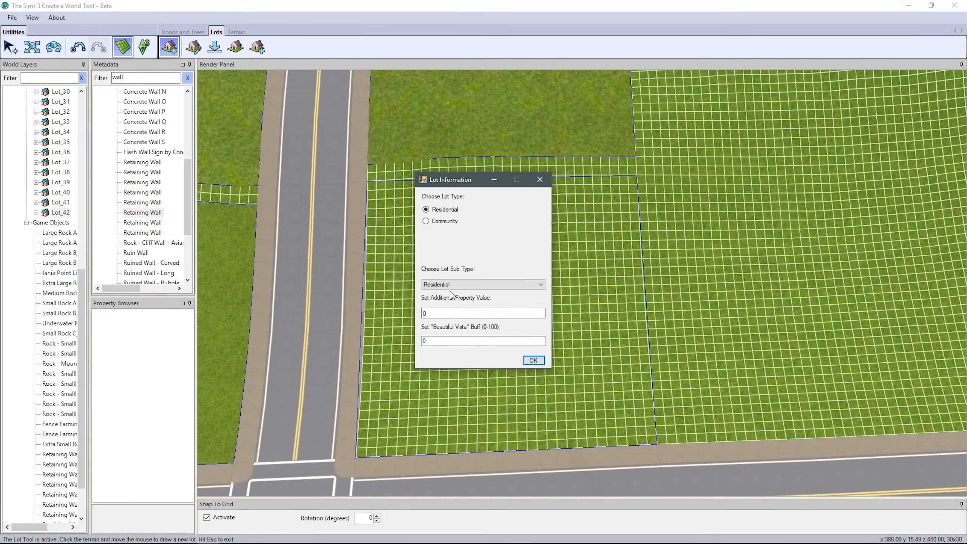
pyautogui.click(532, 359)
# - Review the overall road and lot layout from the town blocks to the shoreline
pyautogui.scroll(-5, 532, 359)
pyautogui.scroll(-4, 549, 408)
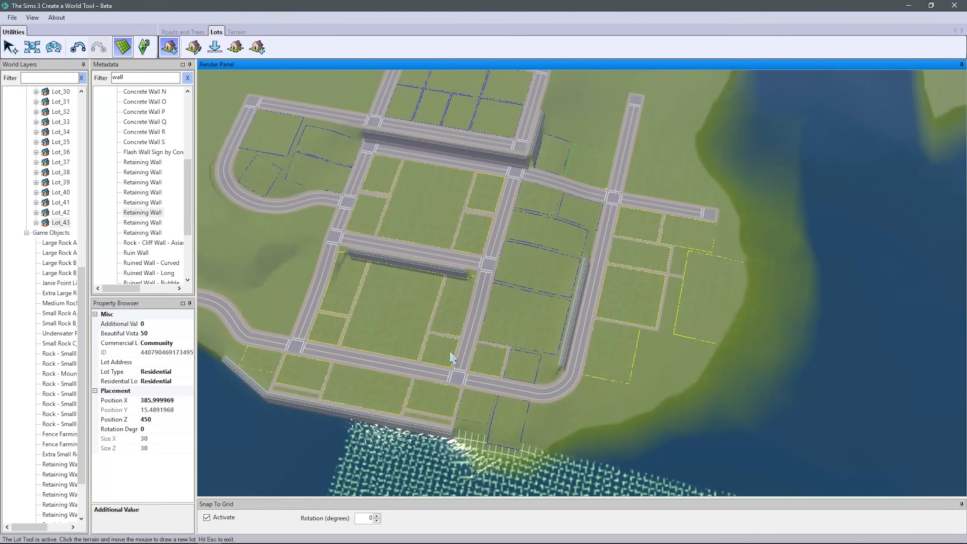
pyautogui.moveTo(654, 266); pyautogui.dragTo(611, 309, button='right')
pyautogui.scroll(5, 623, 319)
pyautogui.scroll(-7, 594, 381)
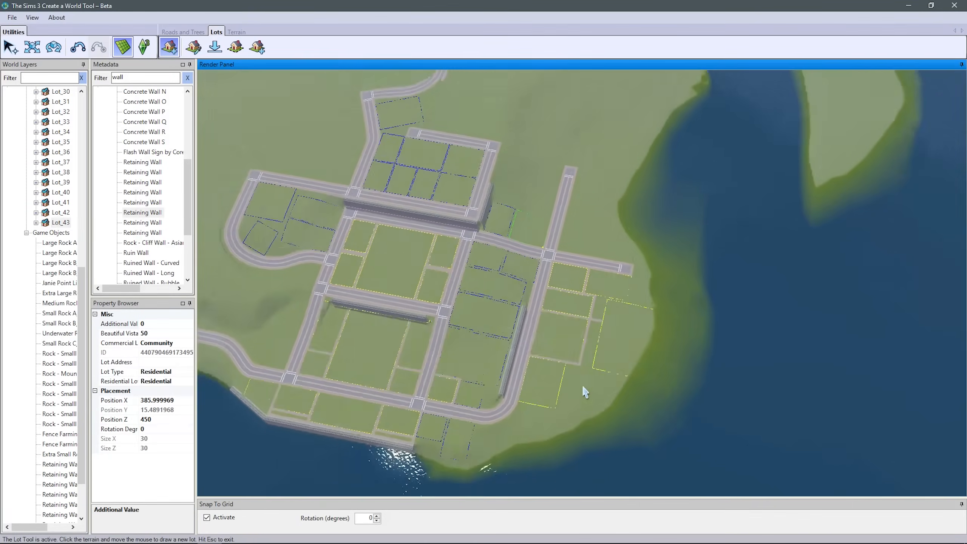
pyautogui.moveTo(585, 391); pyautogui.dragTo(781, 425, button='right')
pyautogui.scroll(4, 626, 427)
pyautogui.scroll(4, 552, 361)
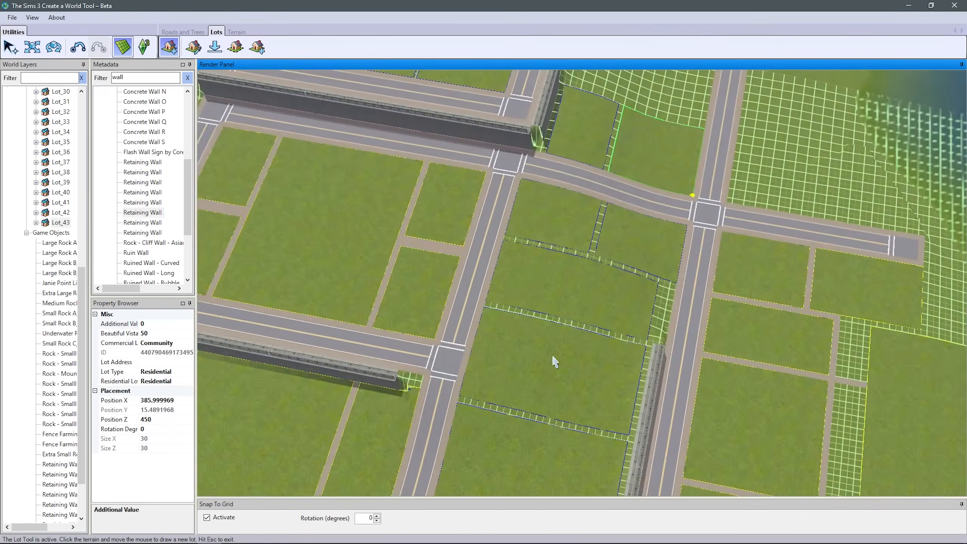
pyautogui.moveTo(553, 361); pyautogui.dragTo(655, 289, button='right')
pyautogui.scroll(2, 655, 289)
# - Place a community lot on the empty waterfront corner of the intersection with a Beautiful Vista buff of 100
pyautogui.click(170, 34)
pyautogui.click(237, 32)
pyautogui.click(169, 47)
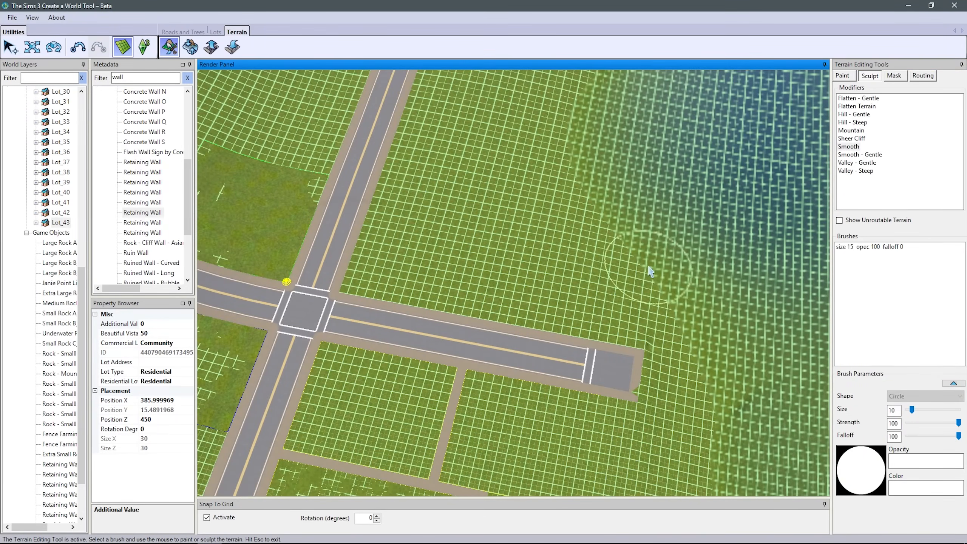
pyautogui.click(215, 32)
pyautogui.click(170, 47)
pyautogui.click(377, 292)
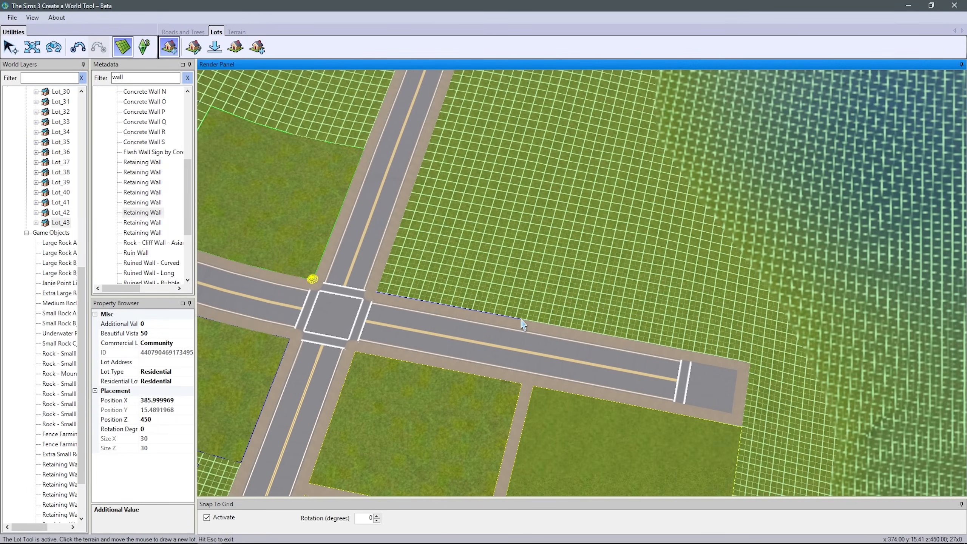
pyautogui.click(549, 185)
pyautogui.click(457, 221)
pyautogui.doubleClick(426, 339)
pyautogui.write('100')
pyautogui.click(533, 361)
# - Place a 30x64 residential lot on the shore beyond the community lot with a Beautiful Vista buff of 100
pyautogui.scroll(-4, 597, 309)
pyautogui.moveTo(598, 309); pyautogui.dragTo(616, 321, button='middle')
pyautogui.scroll(5, 617, 324)
pyautogui.scroll(-3, 649, 408)
pyautogui.click(658, 431)
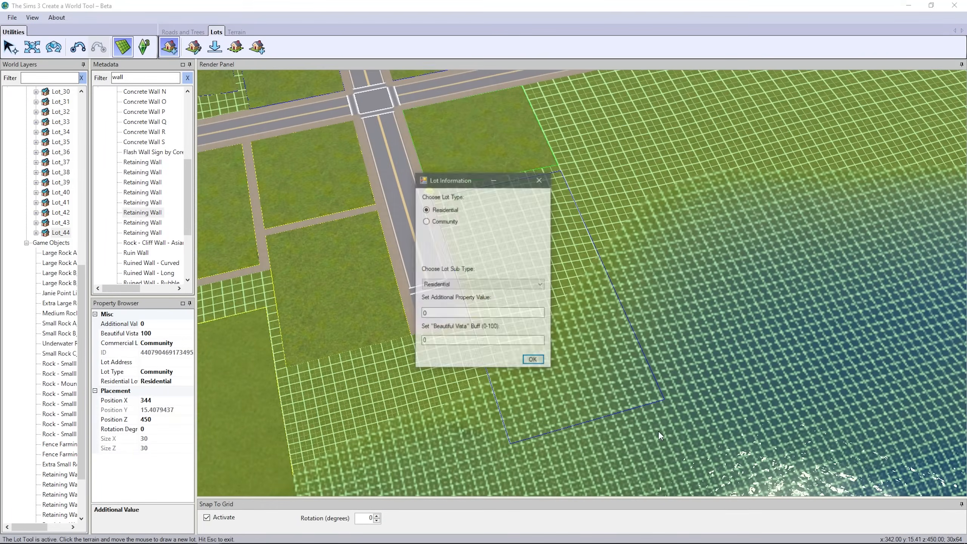
pyautogui.doubleClick(426, 339)
pyautogui.write('100')
pyautogui.click(533, 360)
# - Place two adjoining 30x40 residential lots along the new straight road, each with a Beautiful Vista buff of 75
pyautogui.scroll(-5, 479, 347)
pyautogui.moveTo(480, 347); pyautogui.dragTo(446, 348, button='middle')
pyautogui.scroll(3, 445, 348)
pyautogui.scroll(-6, 447, 353)
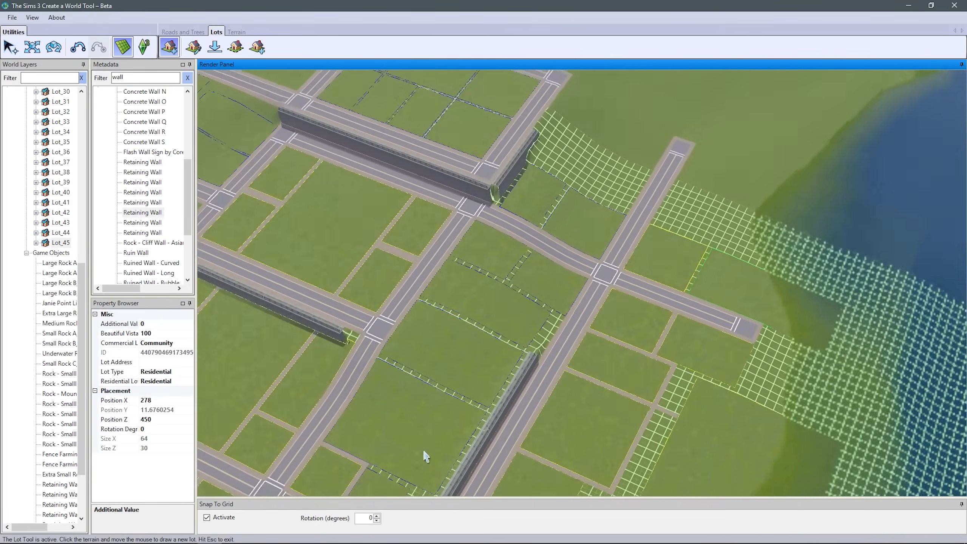
pyautogui.scroll(6, 587, 301)
pyautogui.scroll(5, 586, 301)
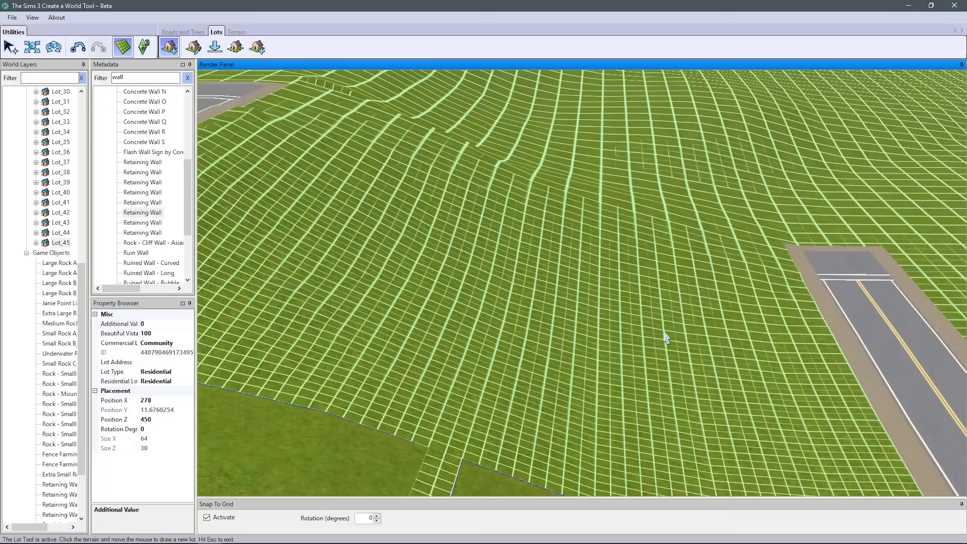
pyautogui.moveTo(587, 301); pyautogui.dragTo(734, 433, button='middle')
pyautogui.scroll(3, 734, 432)
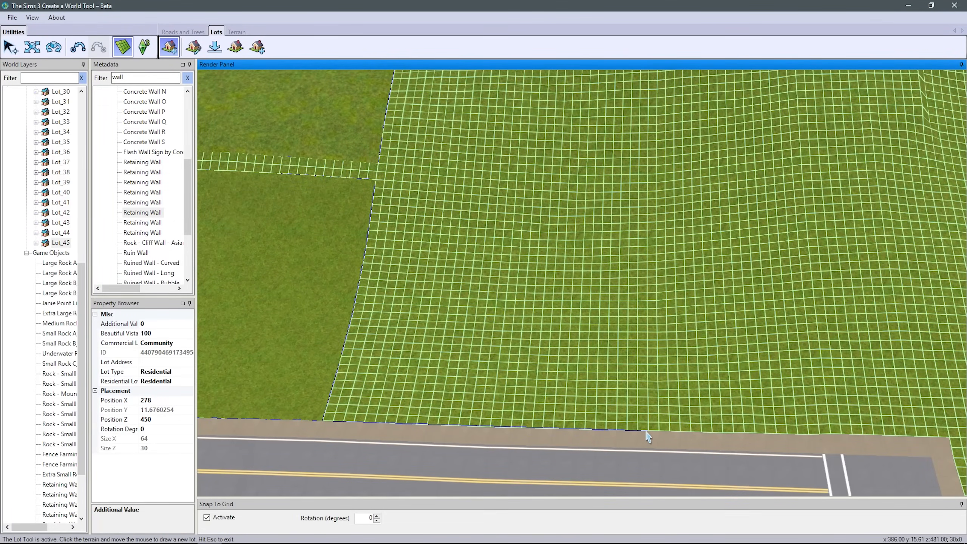
pyautogui.scroll(-3, 646, 194)
pyautogui.click(629, 156)
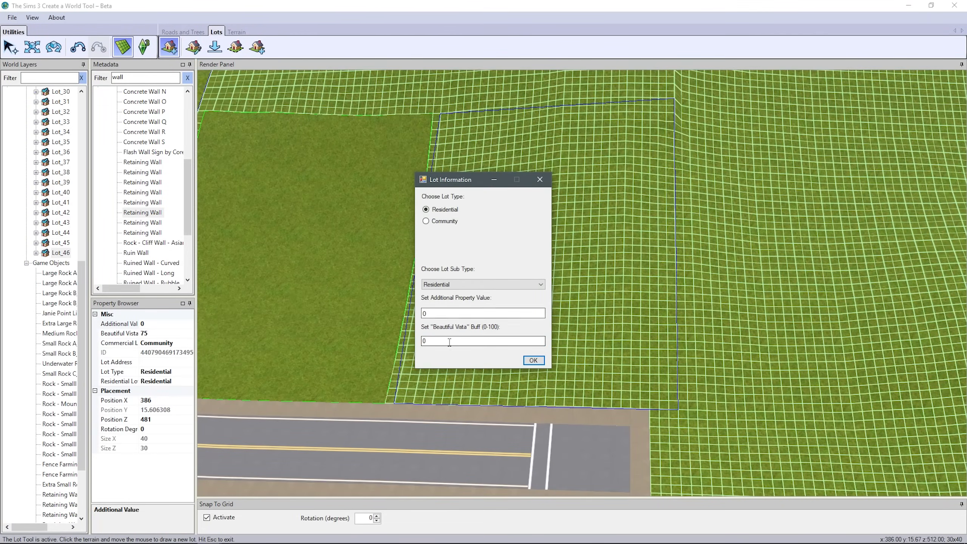
pyautogui.write('75')
pyautogui.press('Return')
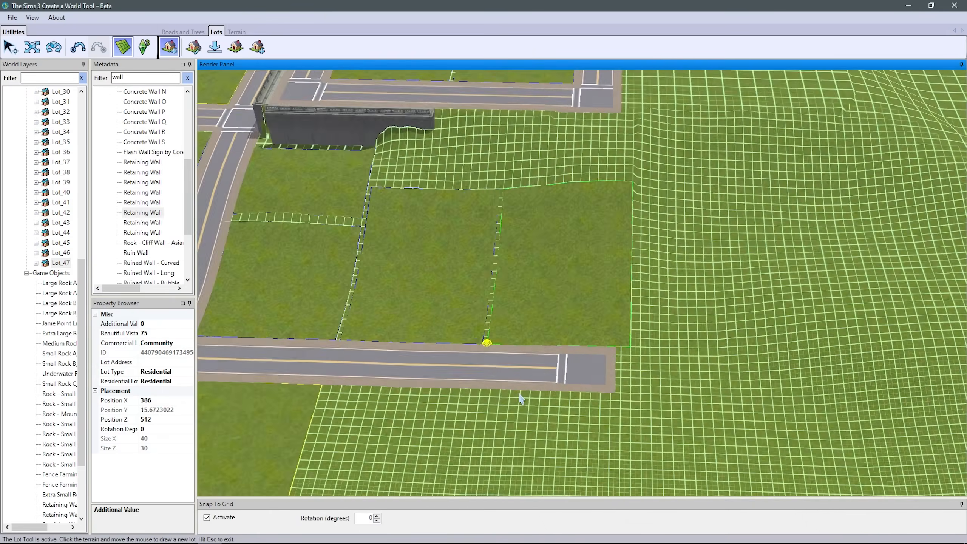
# - Delete the intersection at the far end of the new straight road
pyautogui.scroll(-3, 572, 328)
pyautogui.moveTo(572, 328); pyautogui.dragTo(555, 434, button='middle')
pyautogui.scroll(-4, 554, 434)
pyautogui.moveTo(568, 400); pyautogui.dragTo(556, 136, button='middle')
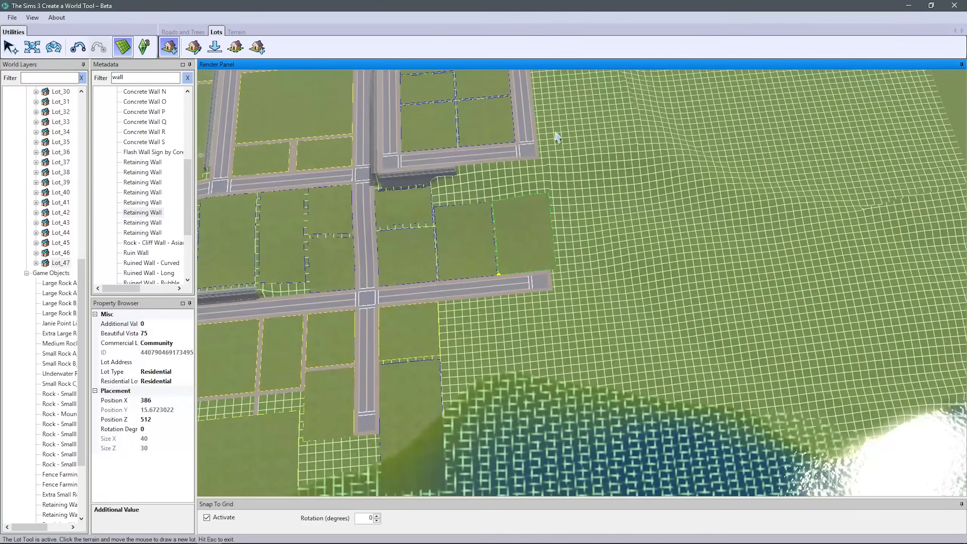
pyautogui.scroll(5, 397, 176)
pyautogui.press('Delete')
# - Extend the road past the last 30x40 lot with a bend toward the shoreline, undoing the surplus last segment
pyautogui.click(184, 32)
pyautogui.click(214, 47)
pyautogui.click(380, 277)
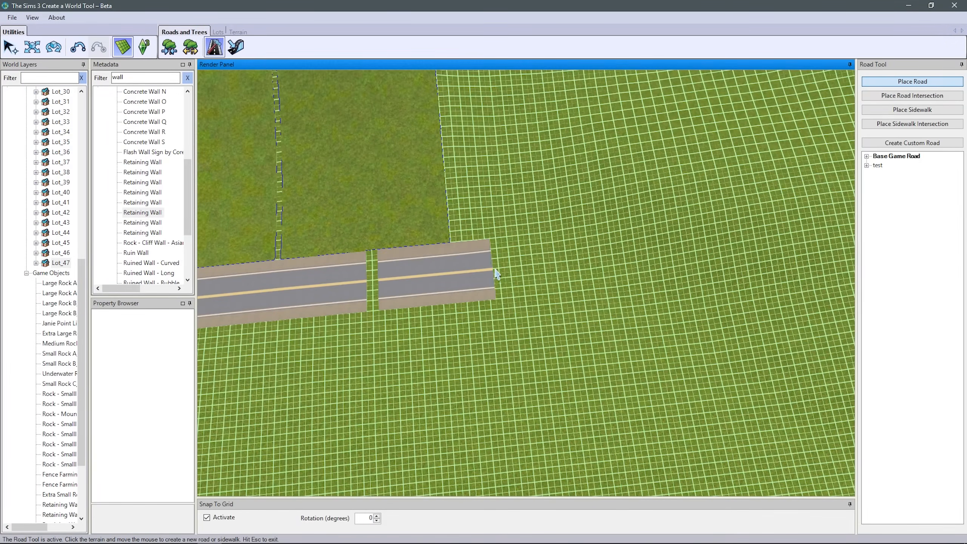
pyautogui.click(510, 268)
pyautogui.scroll(-2, 533, 274)
pyautogui.click(614, 300)
pyautogui.moveTo(614, 305); pyautogui.dragTo(578, 288, button='right')
pyautogui.click(594, 361)
pyautogui.scroll(-1, 594, 361)
pyautogui.hotkey('ctrl', 'z')
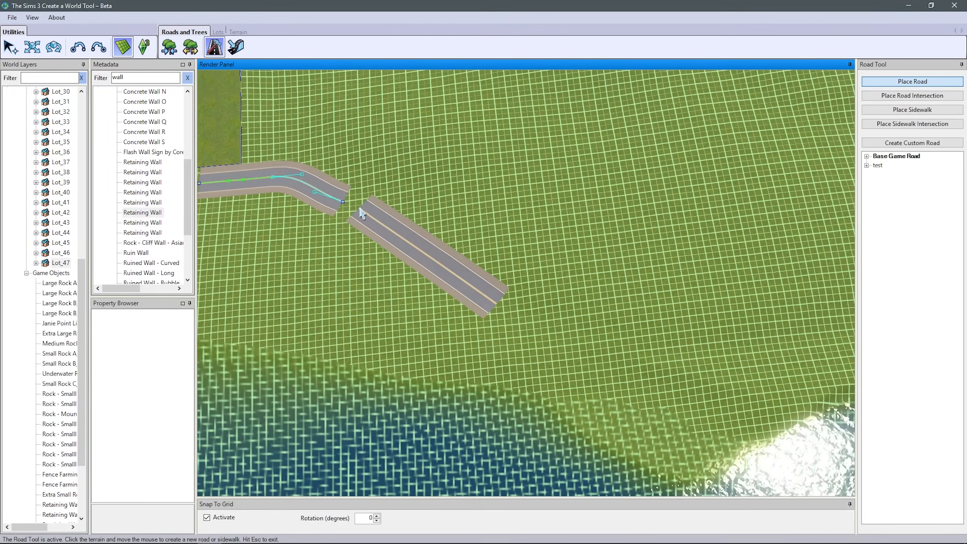
# - Continue the road from the bend along the shoreline and curve it back inland
pyautogui.click(913, 81)
pyautogui.click(349, 206)
pyautogui.click(545, 307)
pyautogui.click(687, 293)
pyautogui.scroll(-1, 688, 292)
pyautogui.moveTo(688, 293); pyautogui.dragTo(637, 346, button='right')
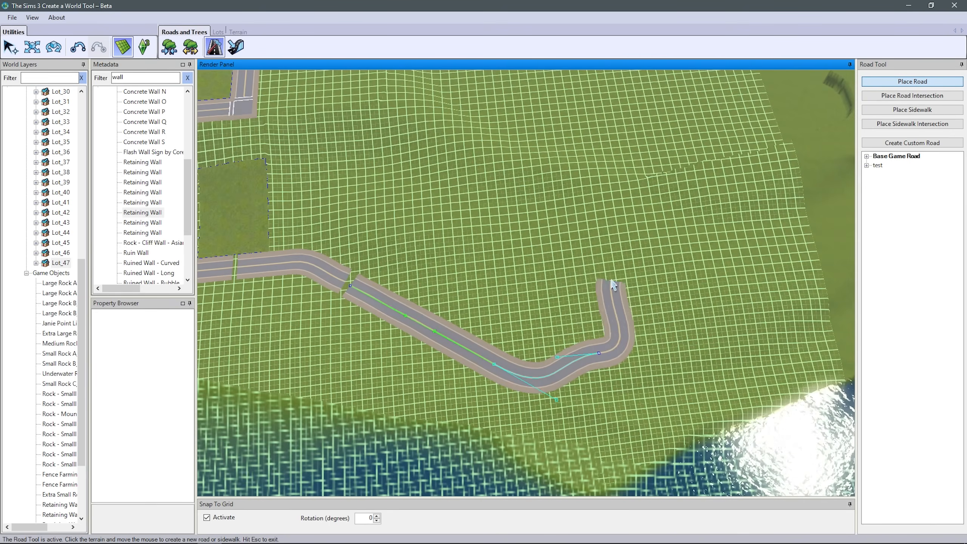
pyautogui.click(611, 283)
pyautogui.press('Escape')
# - Close the gap between the bend and the shoreline road by joining their ends
pyautogui.scroll(5, 374, 278)
pyautogui.press('Escape')
pyautogui.moveTo(437, 233); pyautogui.dragTo(471, 255)
pyautogui.scroll(-3, 470, 255)
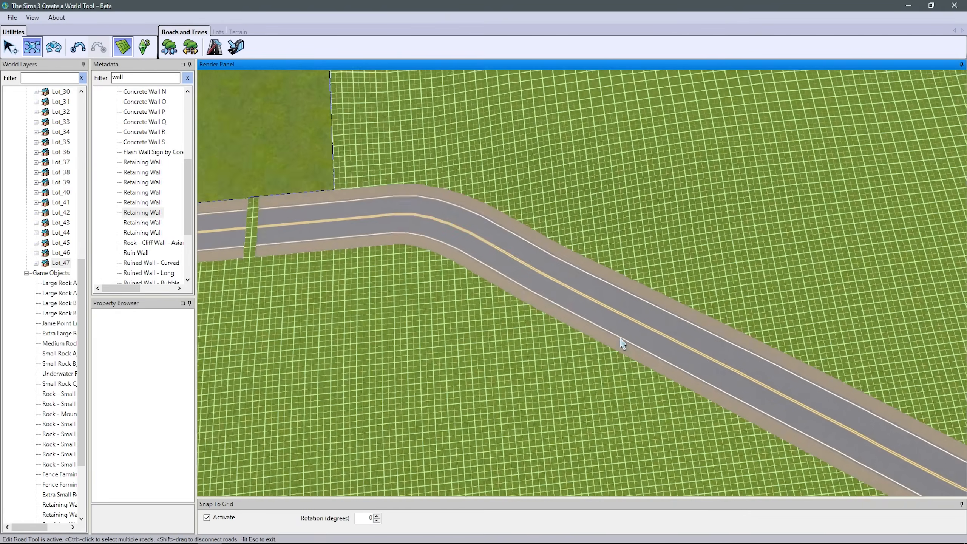
# - Reshape the road bend past the last 30x40 lot by adjusting the curve handles of its connecting segment
pyautogui.moveTo(622, 342); pyautogui.dragTo(550, 328, button='right')
pyautogui.click(525, 237)
pyautogui.moveTo(513, 216); pyautogui.dragTo(514, 226)
pyautogui.scroll(2, 558, 253)
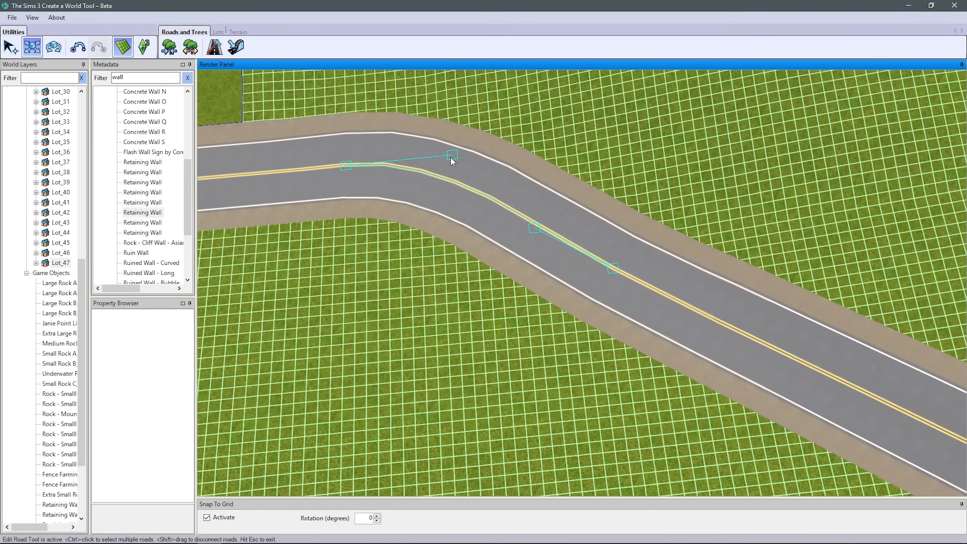
pyautogui.scroll(-3, 451, 161)
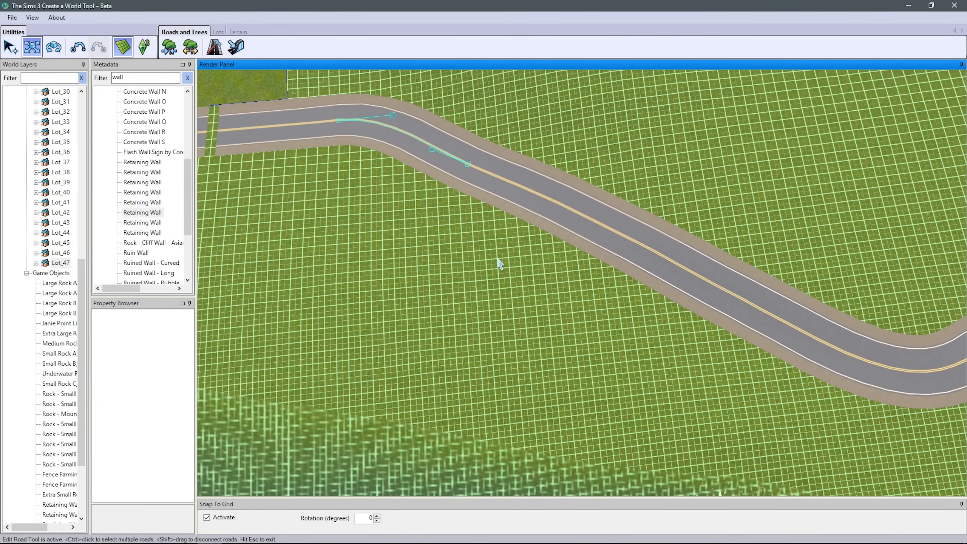
pyautogui.click(442, 155)
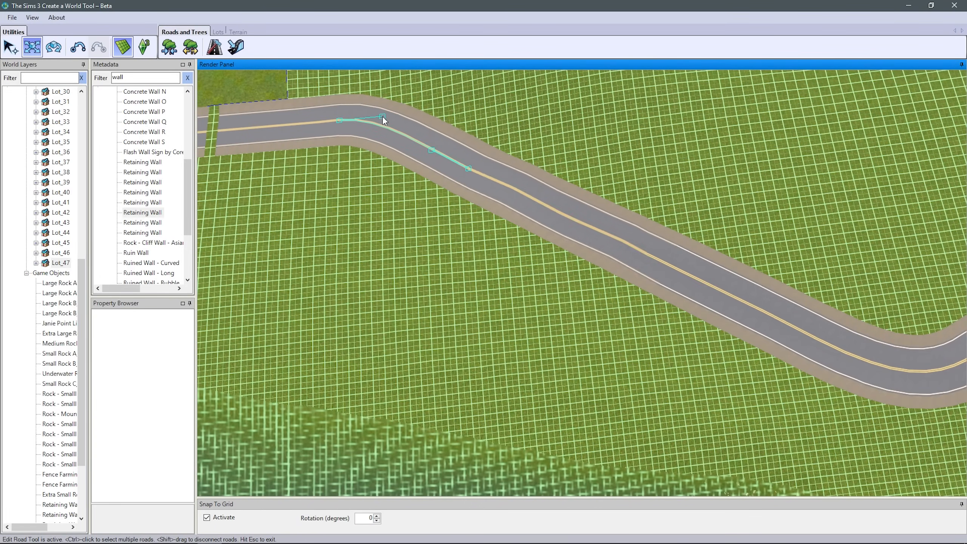
pyautogui.scroll(-2, 600, 339)
pyautogui.moveTo(600, 339); pyautogui.dragTo(536, 244, button='middle')
pyautogui.scroll(4, 536, 238)
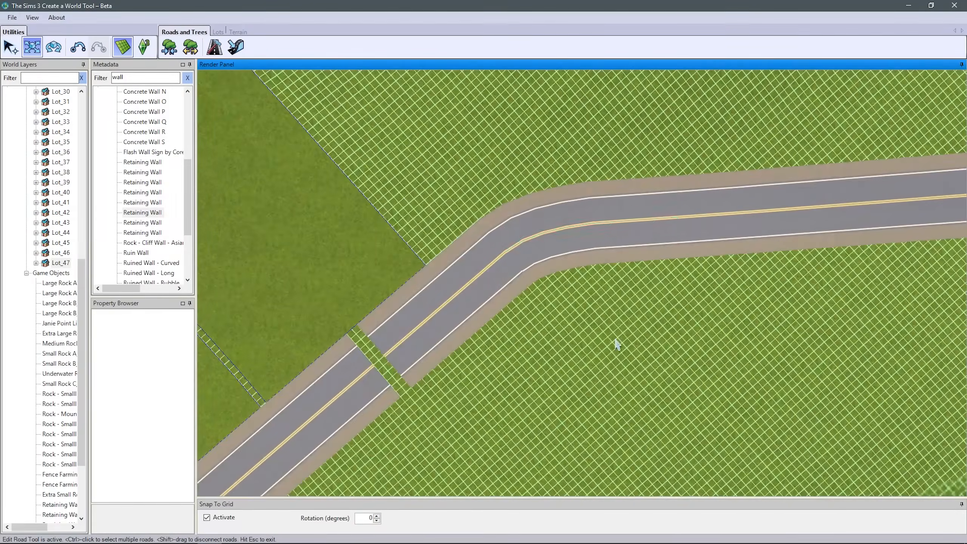
# - Close the gap beside the last 30x40 lot by joining the bend's end to the straight road
pyautogui.scroll(-4, 617, 344)
pyautogui.moveTo(617, 345); pyautogui.dragTo(507, 384, button='middle')
pyautogui.scroll(2, 625, 290)
pyautogui.scroll(-2, 625, 290)
pyautogui.moveTo(624, 290); pyautogui.dragTo(575, 233, button='middle')
pyautogui.scroll(4, 343, 295)
pyautogui.scroll(3, 343, 296)
pyautogui.click(613, 267)
pyautogui.moveTo(591, 272); pyautogui.dragTo(580, 275)
pyautogui.scroll(-5, 580, 275)
pyautogui.moveTo(579, 275); pyautogui.dragTo(511, 115, button='middle')
# - Flatten the terrain along the shore beside the waterfront lot and smooth it with a larger Smooth brush
pyautogui.click(238, 32)
pyautogui.click(169, 47)
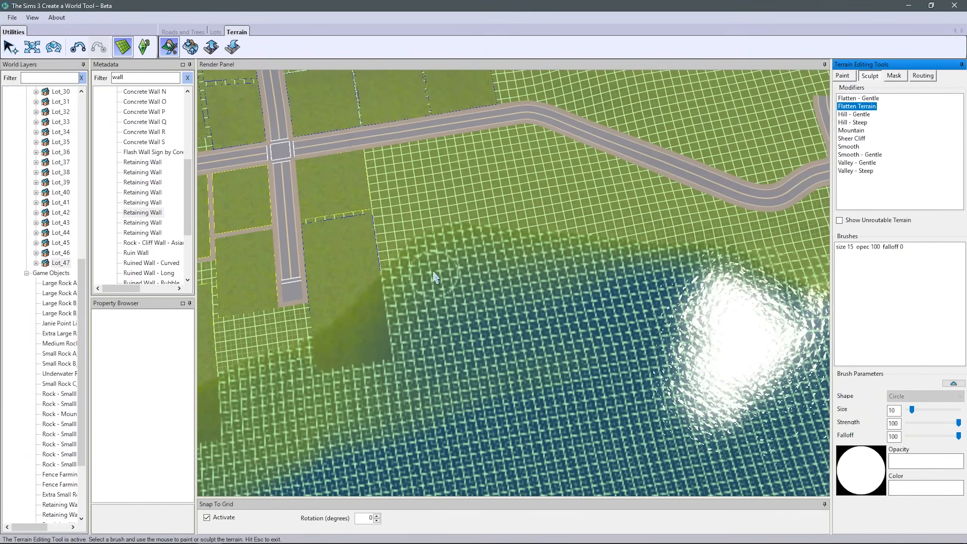
pyautogui.moveTo(434, 278); pyautogui.dragTo(644, 335)
pyautogui.moveTo(644, 335); pyautogui.dragTo(583, 263, button='middle')
pyautogui.moveTo(583, 263); pyautogui.dragTo(685, 243)
pyautogui.click(848, 147)
pyautogui.moveTo(912, 410); pyautogui.dragTo(920, 410)
pyautogui.moveTo(654, 301)
pyautogui.mouseDown()
pyautogui.moveTo(538, 186)
pyautogui.moveTo(413, 264)
pyautogui.mouseUp()
pyautogui.press('Escape')
# - Place a 30x40 residential lot with Beautiful Vista 75 along the road's shore side, next to the existing corner lot
pyautogui.moveTo(413, 263); pyautogui.dragTo(243, 168, button='middle')
pyautogui.scroll(-5, 730, 167)
pyautogui.scroll(3, 552, 337)
pyautogui.click(215, 32)
pyautogui.click(168, 46)
pyautogui.moveTo(417, 221); pyautogui.dragTo(399, 197, button='middle')
pyautogui.click(393, 184)
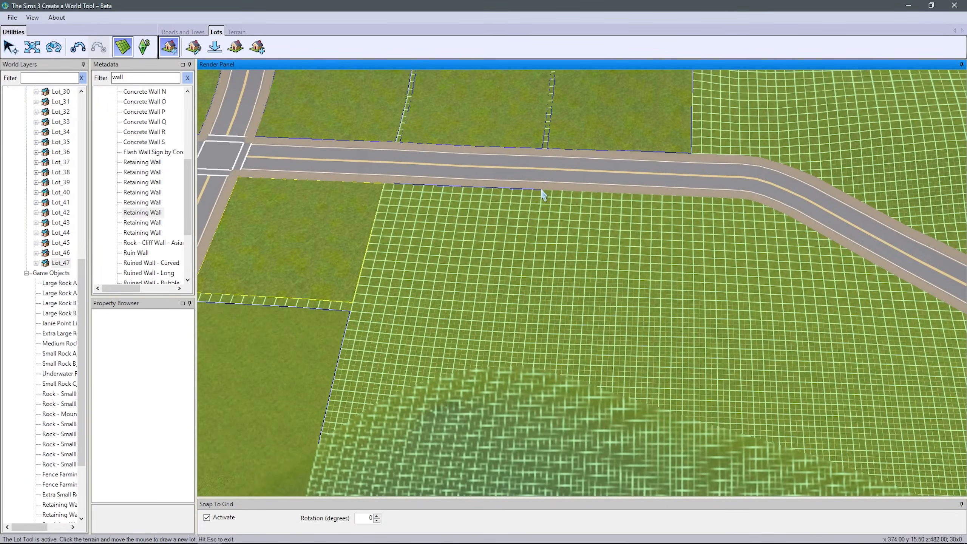
pyautogui.press('Escape')
pyautogui.moveTo(541, 189); pyautogui.dragTo(362, 191, button='right')
pyautogui.scroll(4, 362, 192)
pyautogui.click(169, 47)
pyautogui.click(359, 195)
pyautogui.click(656, 206)
pyautogui.moveTo(653, 310); pyautogui.dragTo(663, 390, button='right')
pyautogui.scroll(-3, 662, 390)
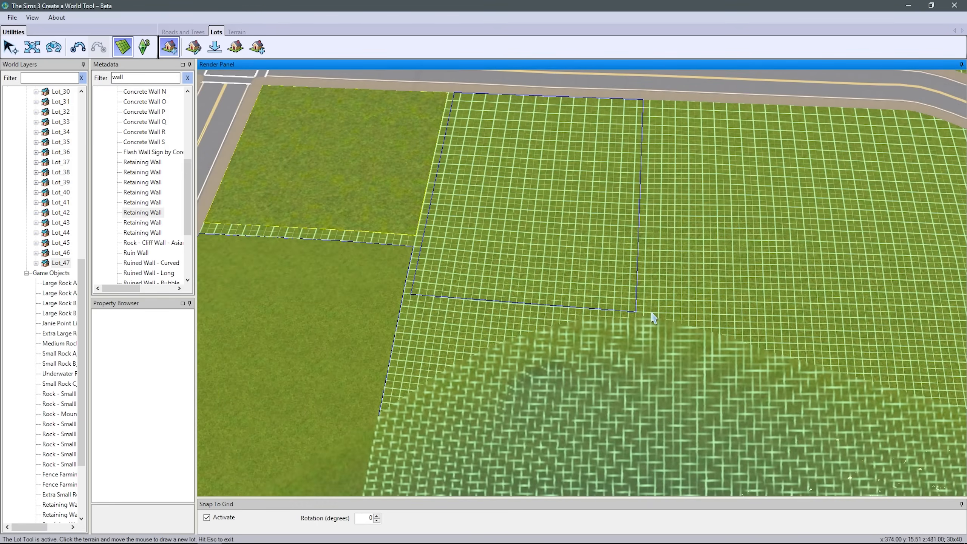
pyautogui.click(651, 314)
pyautogui.write('75')
pyautogui.click(533, 360)
pyautogui.scroll(-10, 541, 362)
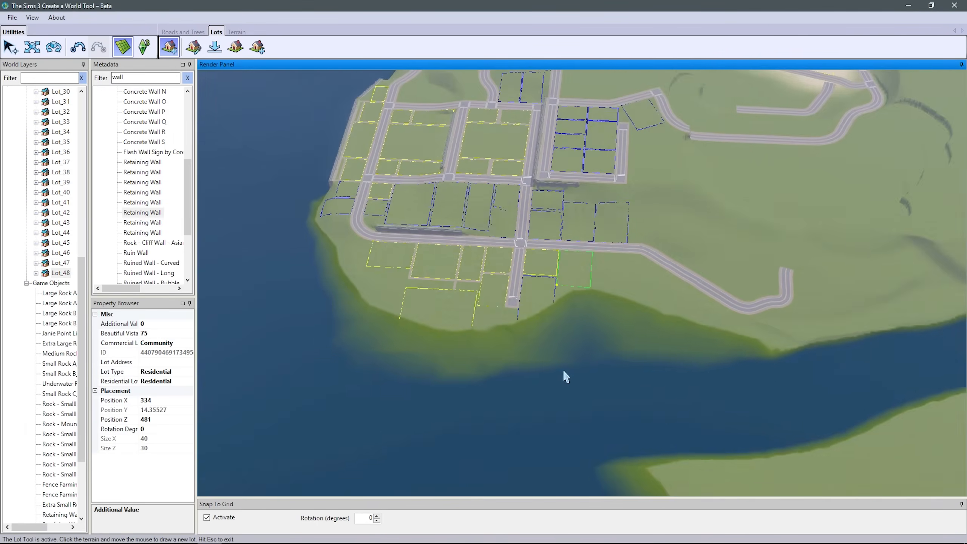
# - Smooth the sloping shore terrain beyond the dead-end road with a smaller Smooth brush
pyautogui.moveTo(563, 368); pyautogui.dragTo(501, 356, button='right')
pyautogui.scroll(4, 467, 311)
pyautogui.moveTo(467, 310); pyautogui.dragTo(572, 343, button='right')
pyautogui.scroll(3, 572, 343)
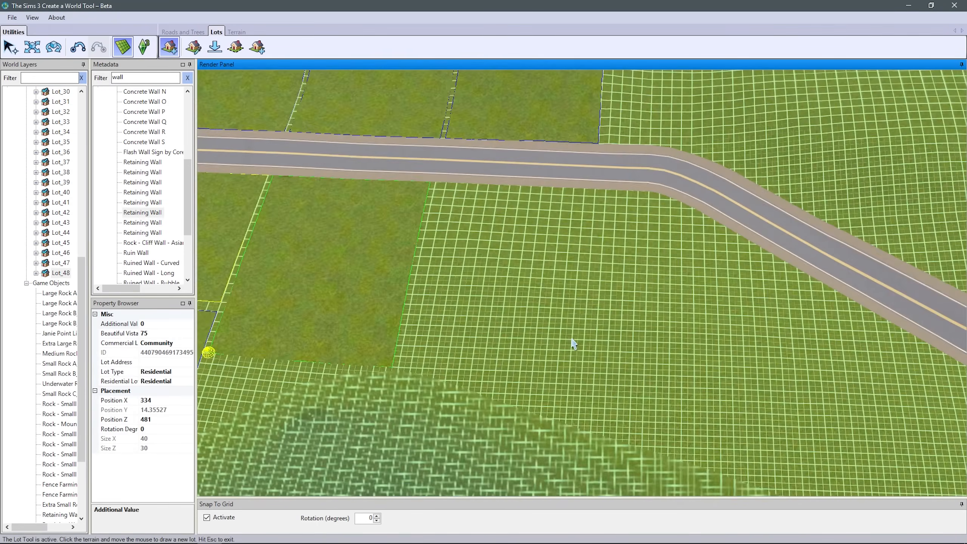
pyautogui.scroll(-6, 526, 382)
pyautogui.moveTo(527, 382)
pyautogui.mouseDown(button='right')
pyautogui.moveTo(534, 203)
pyautogui.moveTo(586, 236)
pyautogui.mouseUp(button='right')
pyautogui.scroll(6, 586, 236)
pyautogui.click(236, 32)
pyautogui.click(169, 47)
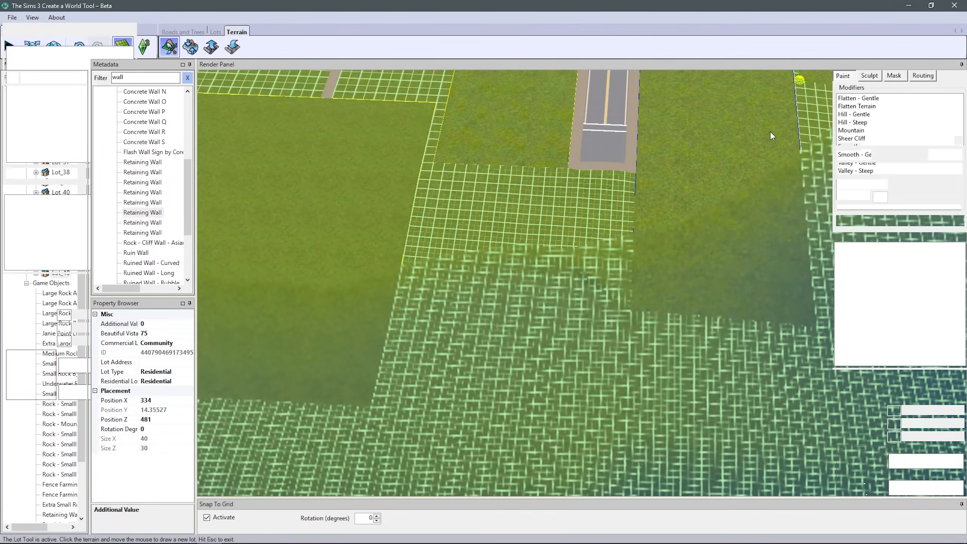
pyautogui.click(870, 76)
pyautogui.click(850, 147)
pyautogui.moveTo(920, 410); pyautogui.dragTo(913, 410)
pyautogui.moveTo(492, 339); pyautogui.dragTo(458, 288)
pyautogui.press('Escape')
pyautogui.scroll(3, 531, 212)
pyautogui.moveTo(532, 212); pyautogui.dragTo(532, 252, button='middle')
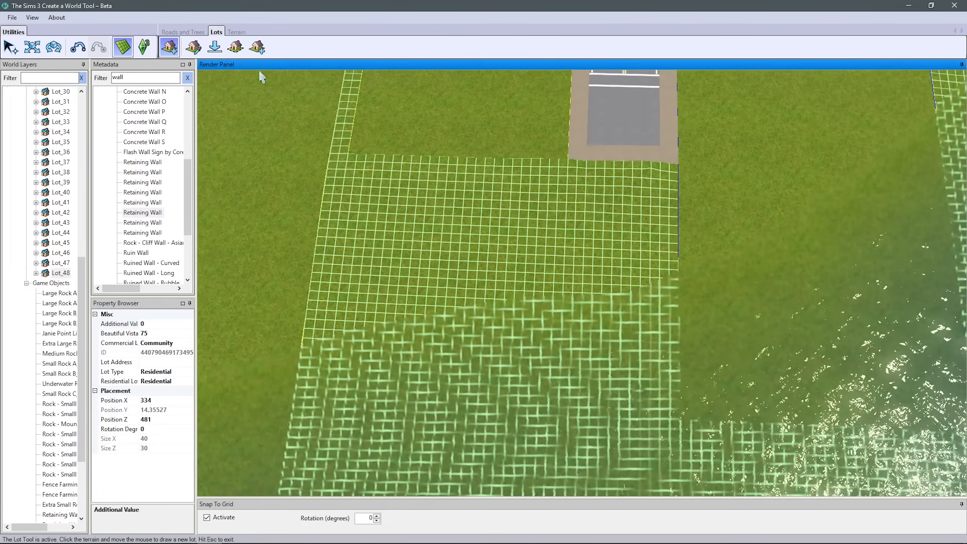
pyautogui.click(169, 47)
pyautogui.click(870, 76)
pyautogui.moveTo(518, 189); pyautogui.dragTo(583, 189)
# - Place a 20x50 community lot with the kEP10_Port sub type at the end of the dead-end road, reaching into the water
pyautogui.click(215, 32)
pyautogui.click(169, 47)
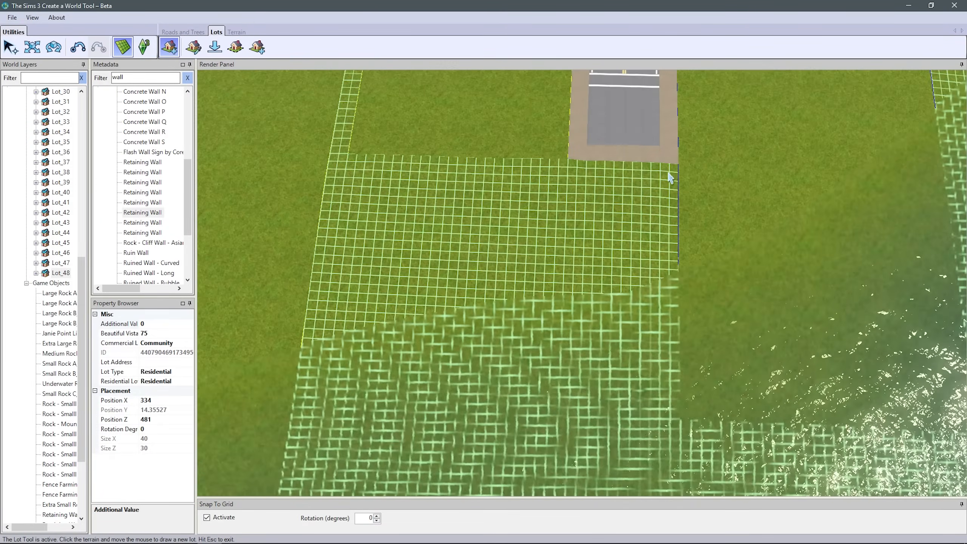
pyautogui.moveTo(669, 171); pyautogui.dragTo(517, 168)
pyautogui.scroll(-5, 475, 196)
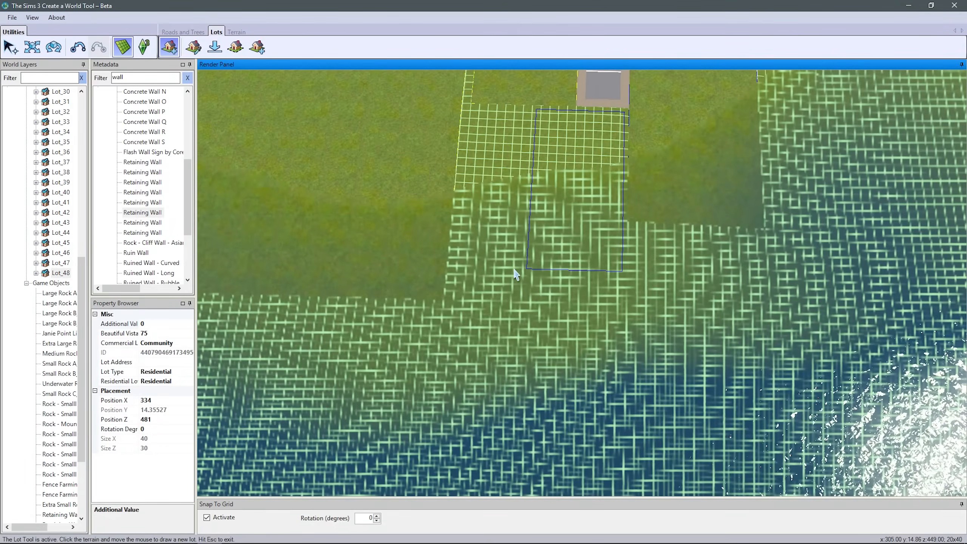
pyautogui.click(466, 312)
pyautogui.click(445, 221)
pyautogui.click(463, 284)
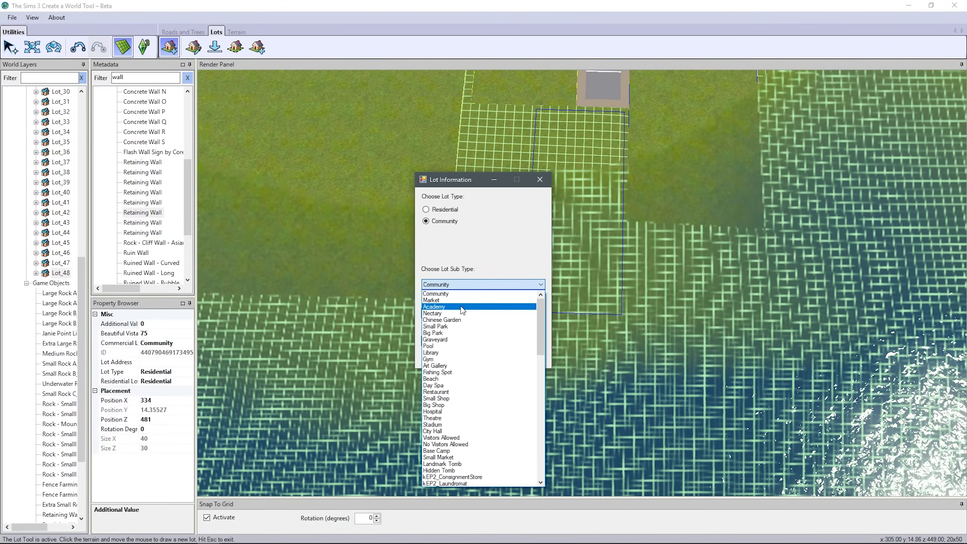
pyautogui.scroll(-7, 544, 450)
pyautogui.scroll(-2, 537, 355)
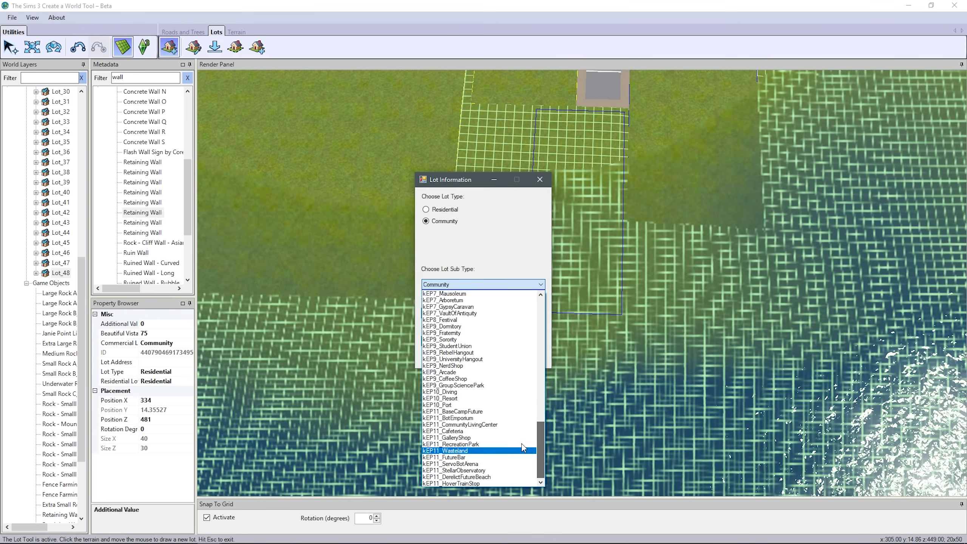
pyautogui.click(475, 403)
pyautogui.click(533, 360)
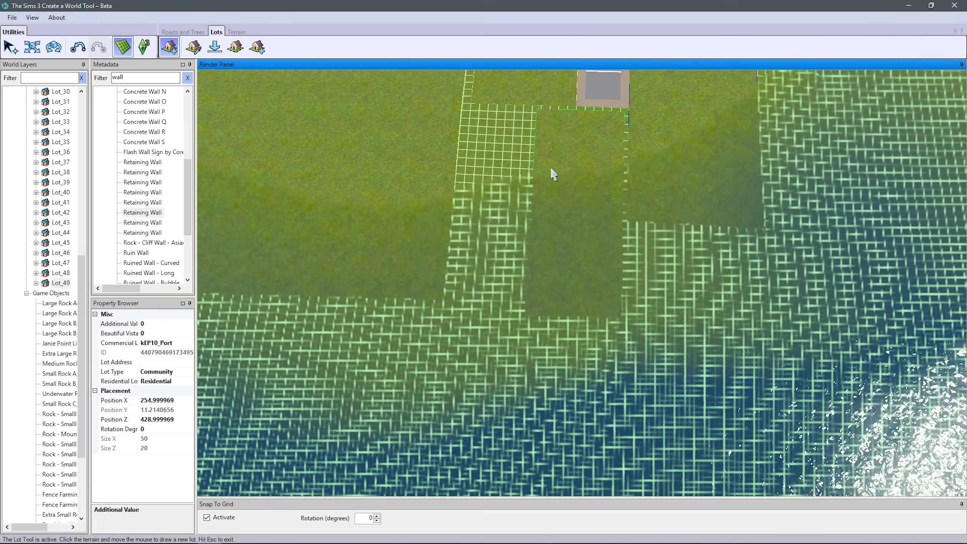
# - Place a 20x40 residential lot with Beautiful Vista 75 one tile beside the 30x40 lot along the road
pyautogui.press('Escape')
pyautogui.scroll(-8, 697, 185)
pyautogui.moveTo(574, 324); pyautogui.dragTo(489, 391, button='right')
pyautogui.moveTo(531, 267)
pyautogui.mouseDown(button='right')
pyautogui.moveTo(532, 377)
pyautogui.moveTo(455, 283)
pyautogui.mouseUp(button='right')
pyautogui.scroll(7, 534, 383)
pyautogui.click(170, 47)
pyautogui.scroll(3, 514, 193)
pyautogui.click(381, 121)
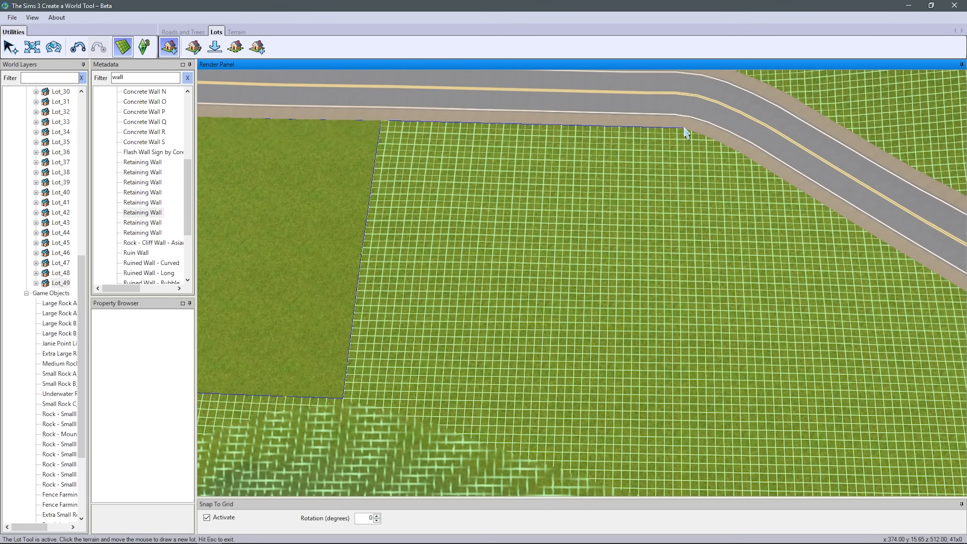
pyautogui.click(515, 403)
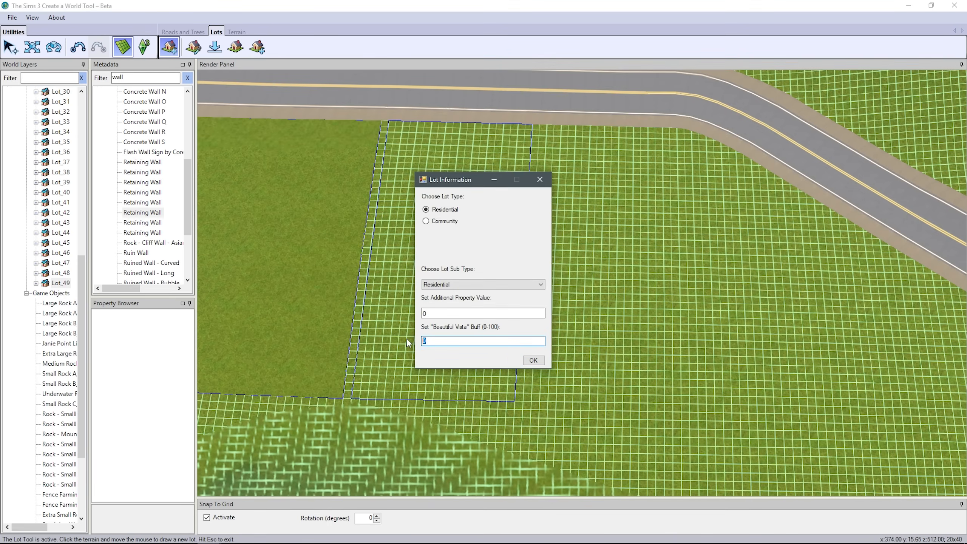
pyautogui.write('75')
pyautogui.press('Return')
# - Place a 20x50 residential lot with Beautiful Vista 75 next to the new 20x40 lot, extending toward the shore
pyautogui.moveTo(709, 355); pyautogui.dragTo(673, 434, button='right')
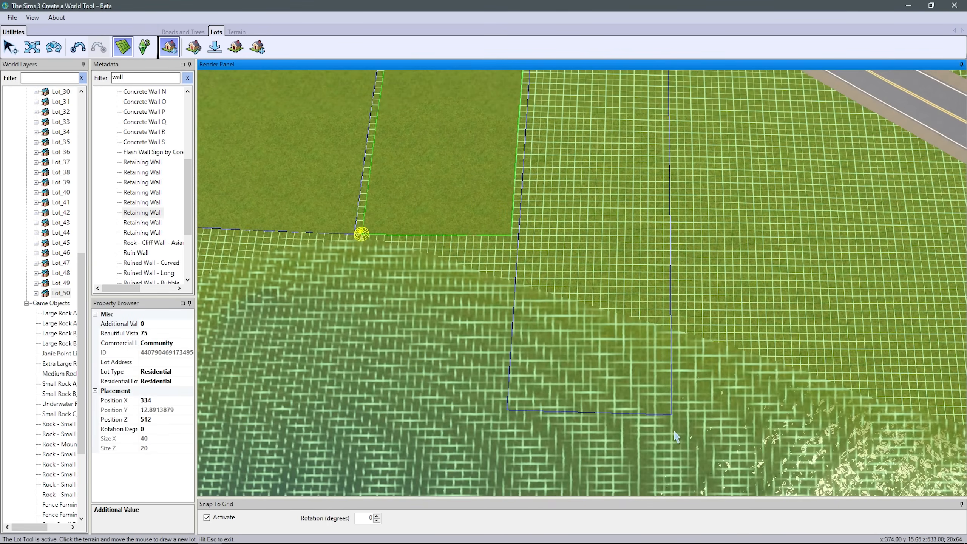
pyautogui.click(661, 303)
pyautogui.click(534, 360)
pyautogui.scroll(-3, 543, 350)
pyautogui.scroll(-5, 548, 354)
pyautogui.moveTo(558, 360); pyautogui.dragTo(476, 365, button='right')
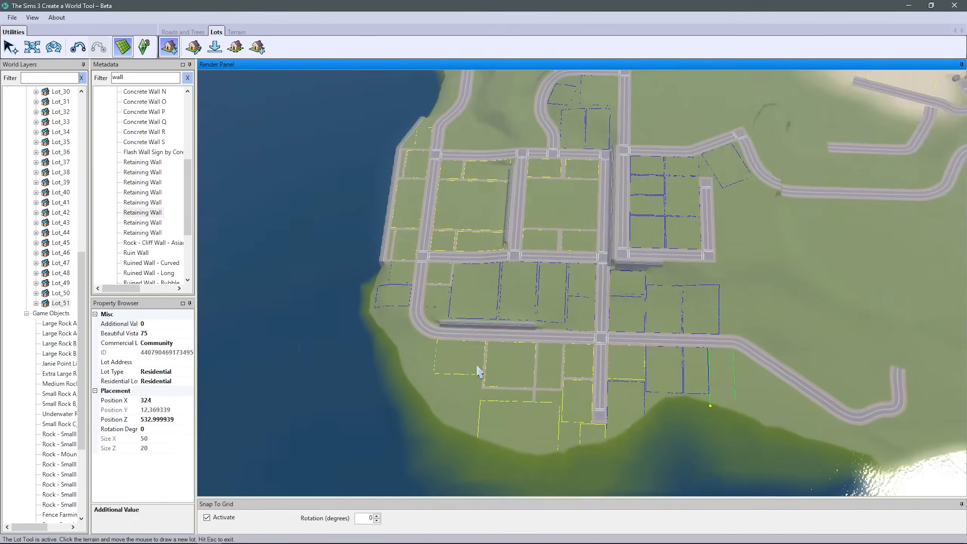
pyautogui.moveTo(476, 366); pyautogui.dragTo(467, 325, button='middle')
pyautogui.moveTo(468, 325); pyautogui.dragTo(527, 441, button='right')
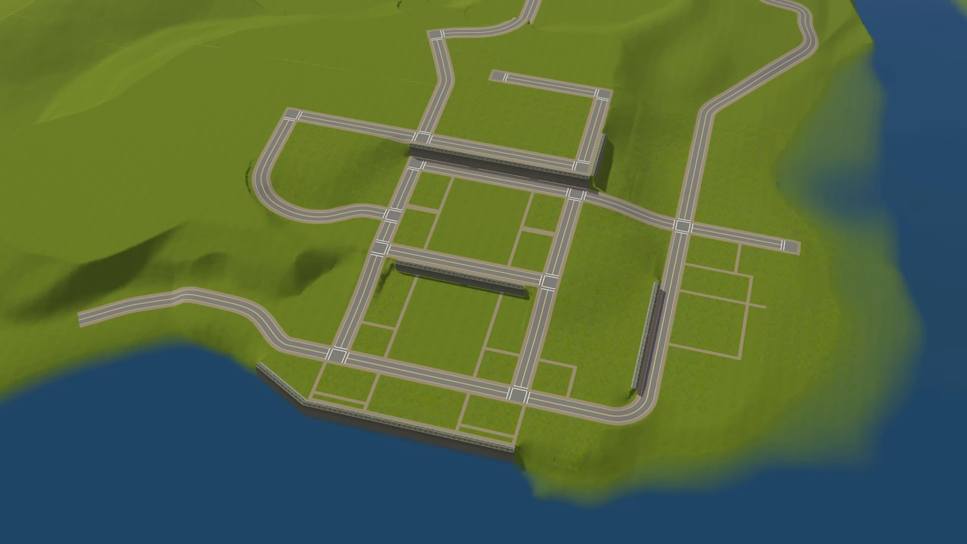